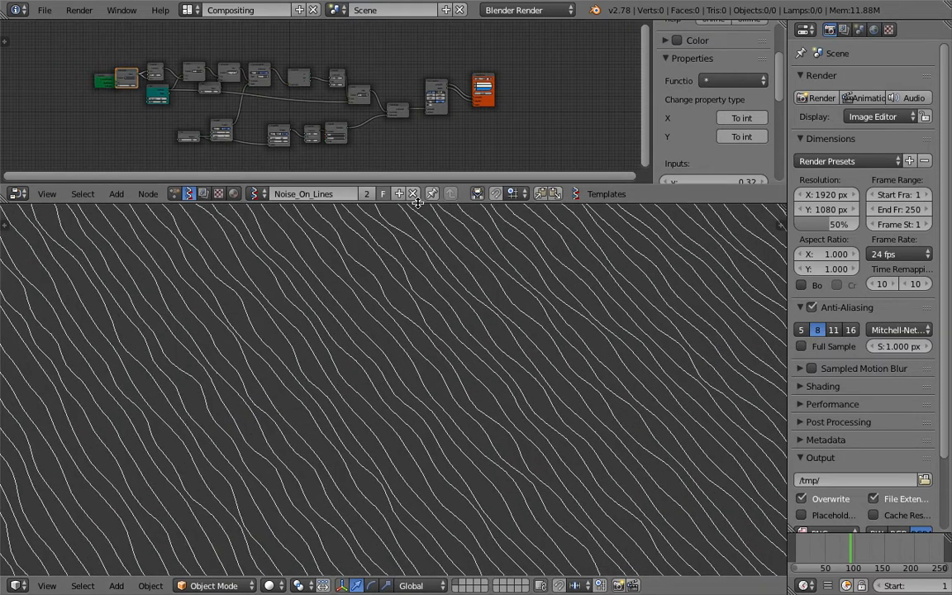
- Examine the Vector Noise MK2 part of the Noise_On_Lines node tree and the resulting wavy line pattern in the 3D view
{"action": "left_click_drag", "start_coordinate": [376, 187], "coordinate": [330, 356]}
{"action": "scroll", "coordinate": [365, 265], "scroll_direction": "up", "scroll_amount": 5}
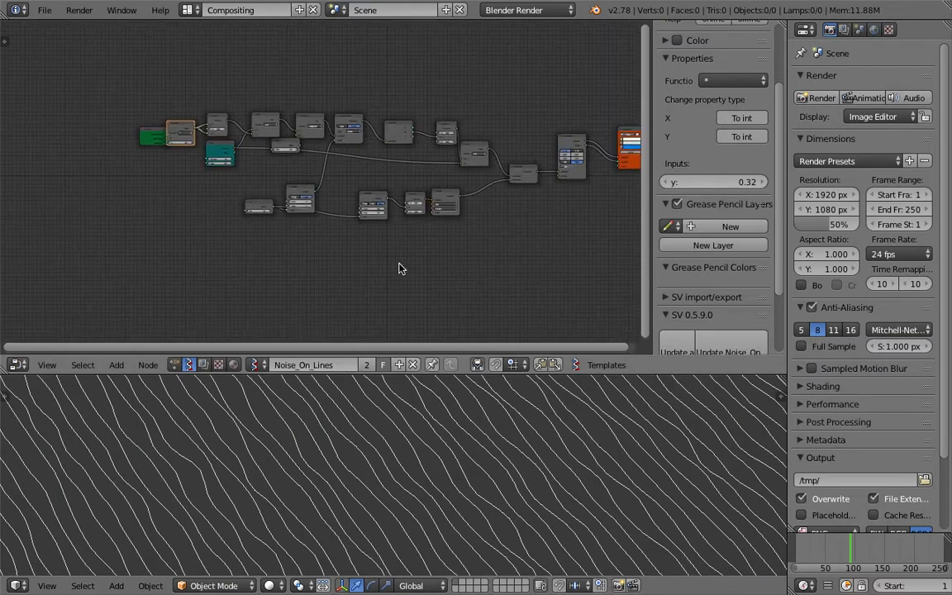
{"action": "scroll", "coordinate": [314, 229], "scroll_direction": "up", "scroll_amount": 6}
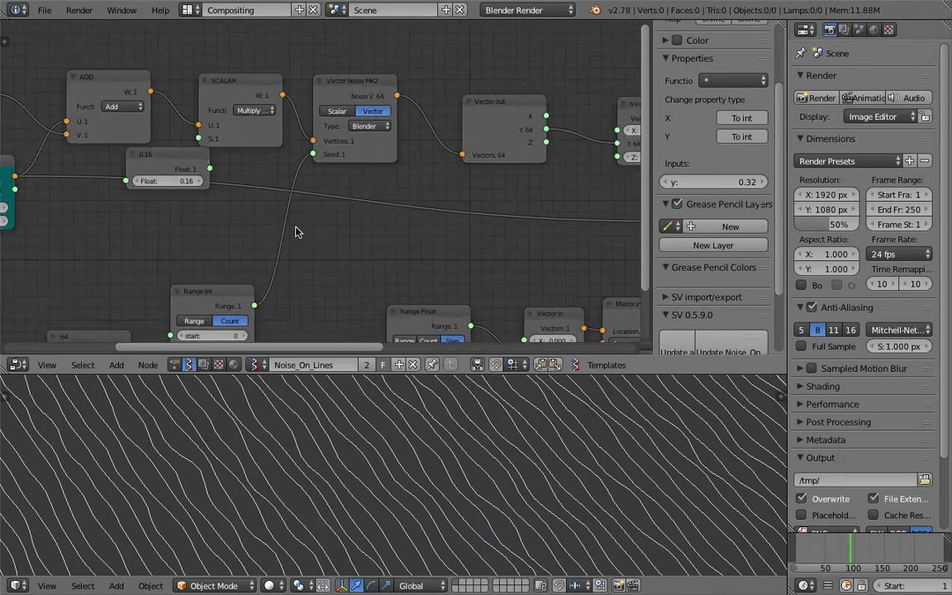
{"action": "scroll", "coordinate": [289, 195], "scroll_direction": "up", "scroll_amount": 1}
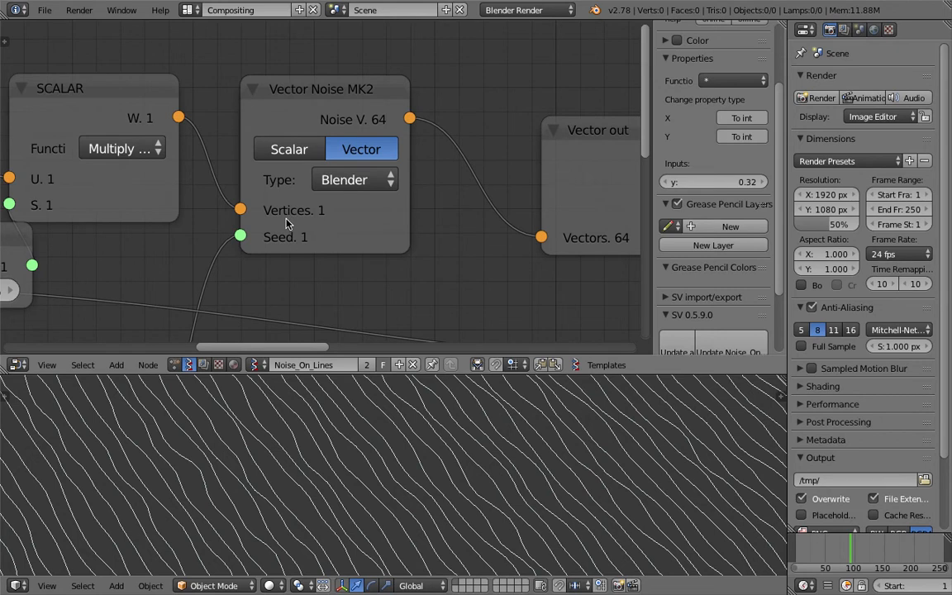
{"action": "scroll", "coordinate": [338, 122], "scroll_direction": "down", "scroll_amount": 1}
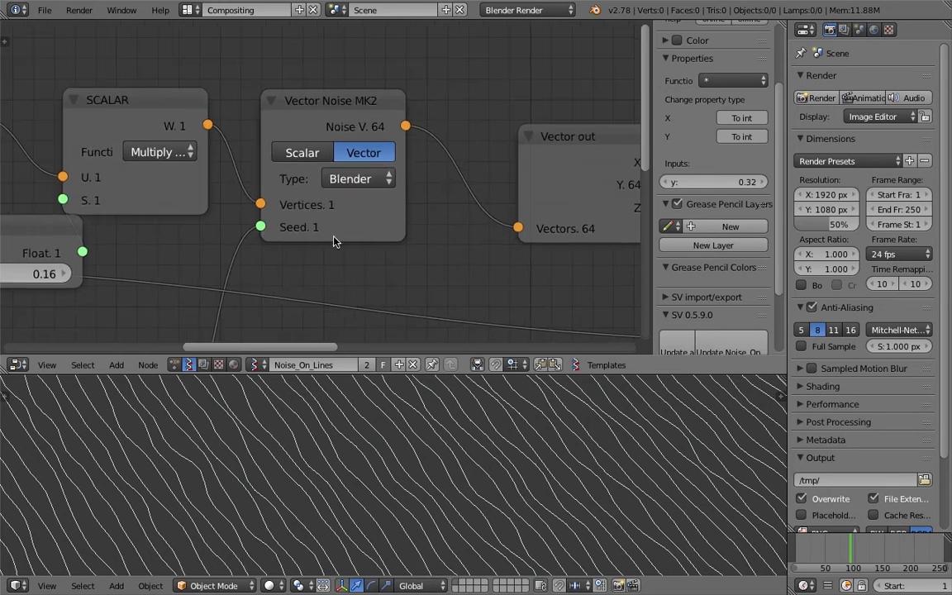
{"action": "scroll", "coordinate": [318, 182], "scroll_direction": "down", "scroll_amount": 1}
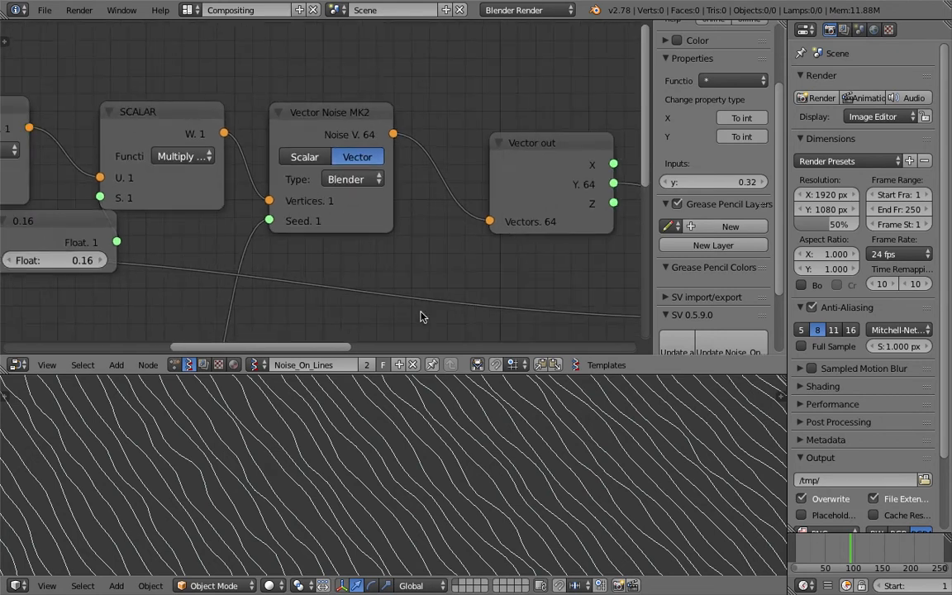
{"action": "left_click_drag", "start_coordinate": [521, 373], "coordinate": [555, 195]}
{"action": "scroll", "coordinate": [592, 414], "scroll_direction": "down", "scroll_amount": 3}
{"action": "mouse_move", "coordinate": [592, 414]}
{"action": "middle_mouse_down"}
{"action": "mouse_move", "coordinate": [506, 363]}
{"action": "mouse_move", "coordinate": [558, 396]}
{"action": "mouse_move", "coordinate": [492, 432]}
{"action": "middle_mouse_up"}
{"action": "scroll", "coordinate": [506, 364], "scroll_direction": "up", "scroll_amount": 3}
{"action": "middle_click_drag", "start_coordinate": [417, 417], "coordinate": [206, 254]}
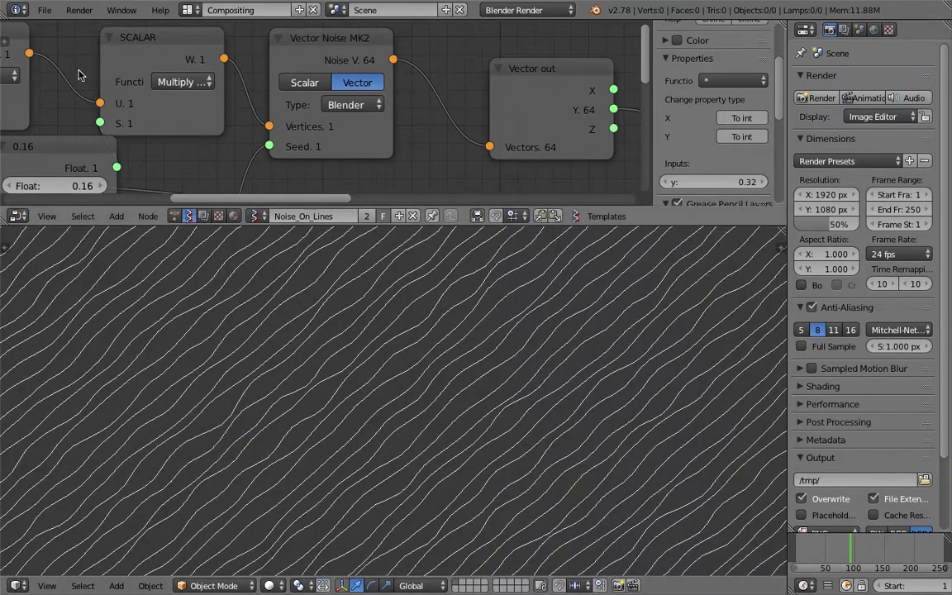
- Start a new scene by reloading the start-up file
{"action": "left_click", "coordinate": [45, 10]}
{"action": "left_click", "coordinate": [58, 28]}
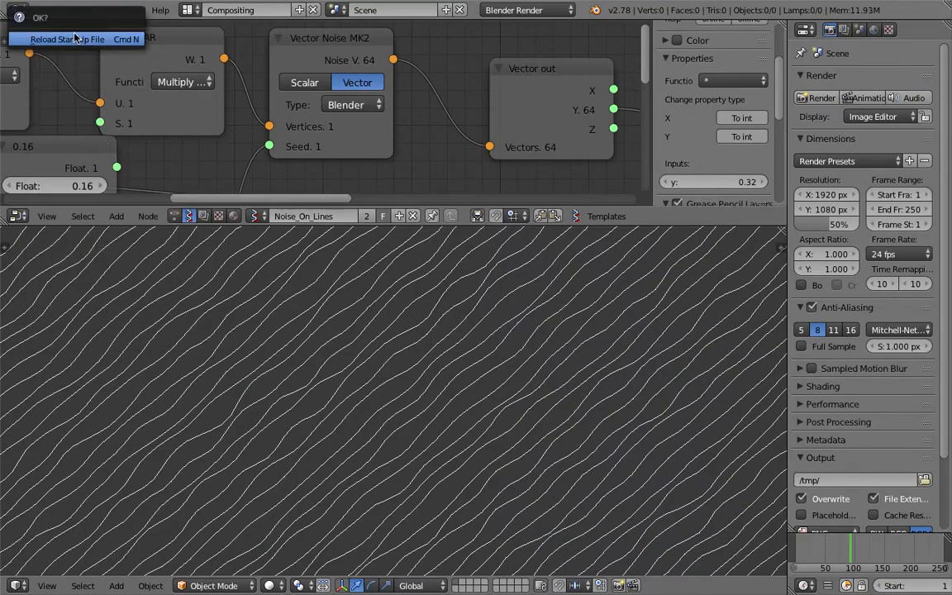
{"action": "left_click", "coordinate": [80, 40]}
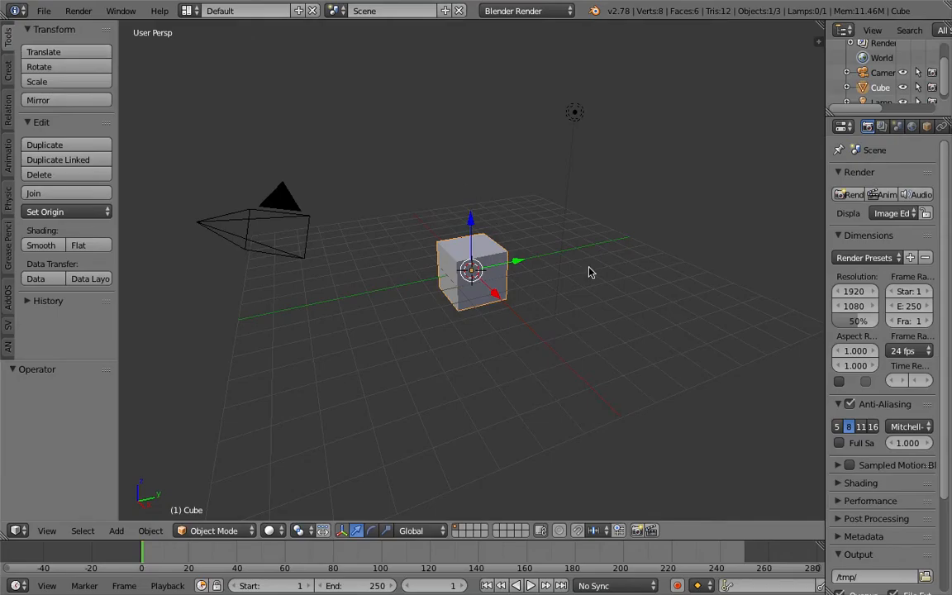
- Delete the default cube from the scene
{"action": "middle_click_drag", "start_coordinate": [589, 272], "coordinate": [589, 247]}
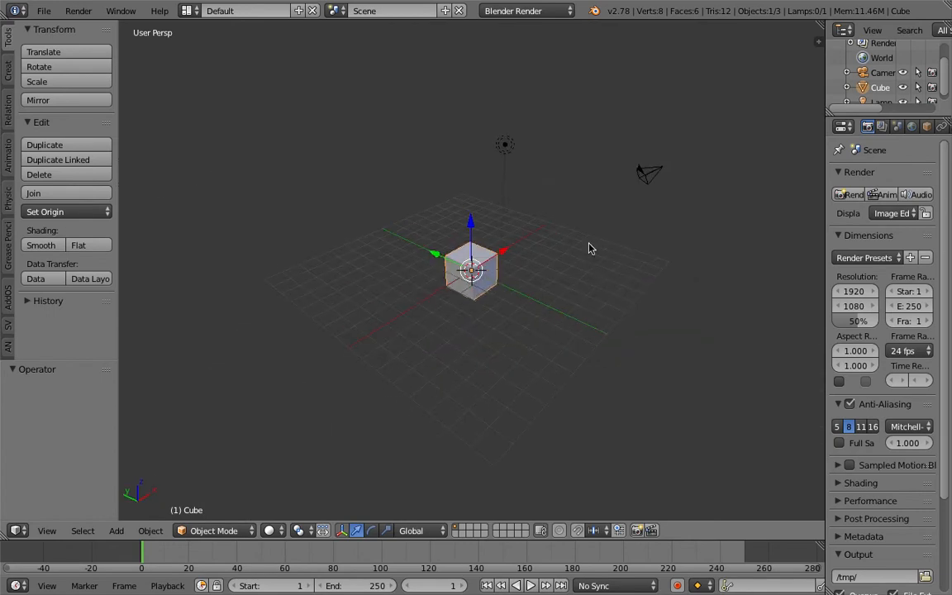
{"action": "key", "text": "x"}
{"action": "left_click", "coordinate": [509, 271]}
{"action": "scroll", "coordinate": [508, 271], "scroll_direction": "up", "scroll_amount": 3}
{"action": "middle_click_drag", "start_coordinate": [509, 271], "coordinate": [474, 282], "text": "shift"}
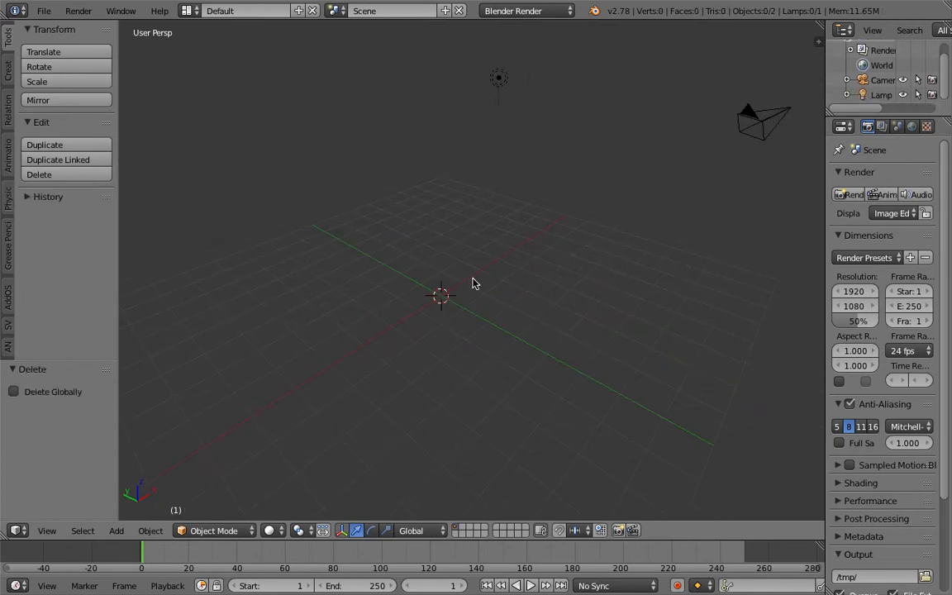
- Save the scene to the Desktop as line_noiseMK2.blend
{"action": "left_click", "coordinate": [46, 14]}
{"action": "left_click", "coordinate": [107, 124]}
{"action": "left_click", "coordinate": [269, 66]}
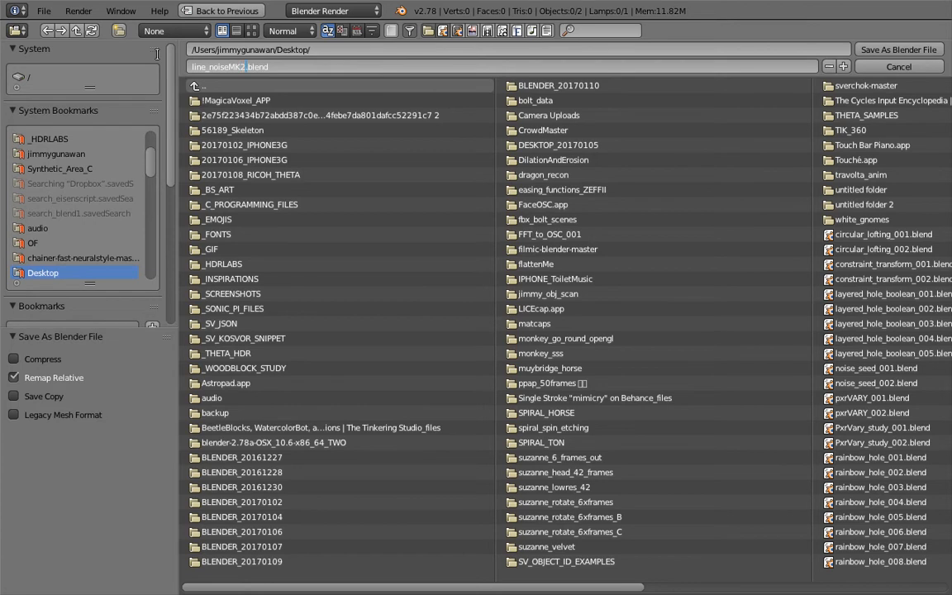
{"action": "left_click", "coordinate": [874, 52]}
{"action": "left_click", "coordinate": [873, 51]}
- Switch to the Compositing screen layout and move the camera and lamp together to layer 2
{"action": "left_click", "coordinate": [188, 11]}
{"action": "left_click", "coordinate": [209, 62]}
{"action": "middle_click_drag", "start_coordinate": [578, 435], "coordinate": [618, 439]}
{"action": "right_click", "coordinate": [661, 370]}
{"action": "right_click", "coordinate": [709, 410], "text": "shift"}
{"action": "key", "text": "m"}
{"action": "key", "text": "2"}
{"action": "left_click", "coordinate": [572, 418]}
- Enlarge the node editor, create a new Sverchok node tree in it and hide its properties sidebar
{"action": "middle_click_drag", "start_coordinate": [551, 415], "coordinate": [559, 430]}
{"action": "left_click_drag", "start_coordinate": [383, 359], "coordinate": [140, 384]}
{"action": "middle_click_drag", "start_coordinate": [438, 446], "coordinate": [538, 444]}
{"action": "scroll", "coordinate": [496, 464], "scroll_direction": "down", "scroll_amount": 3}
{"action": "left_click", "coordinate": [538, 444]}
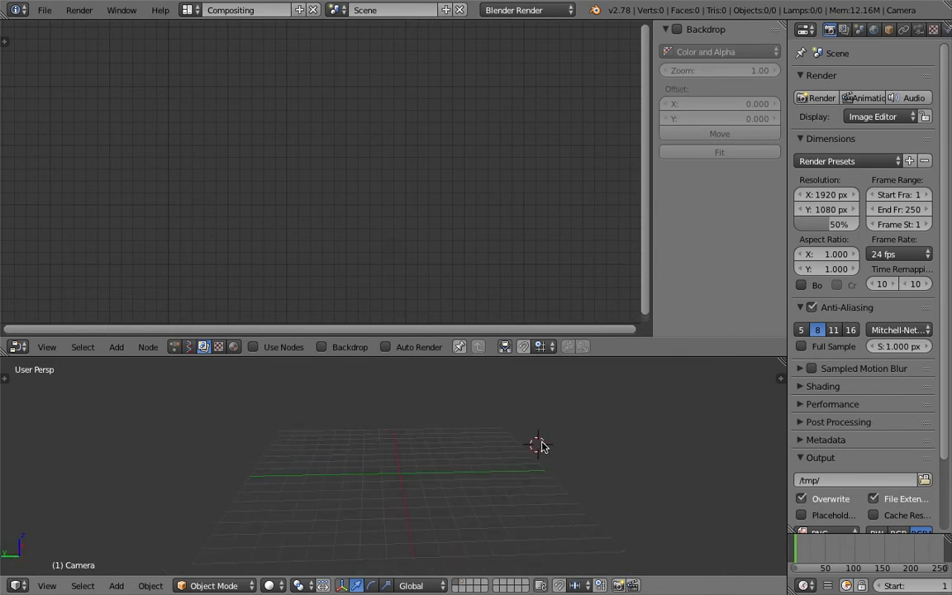
{"action": "left_click", "coordinate": [188, 346]}
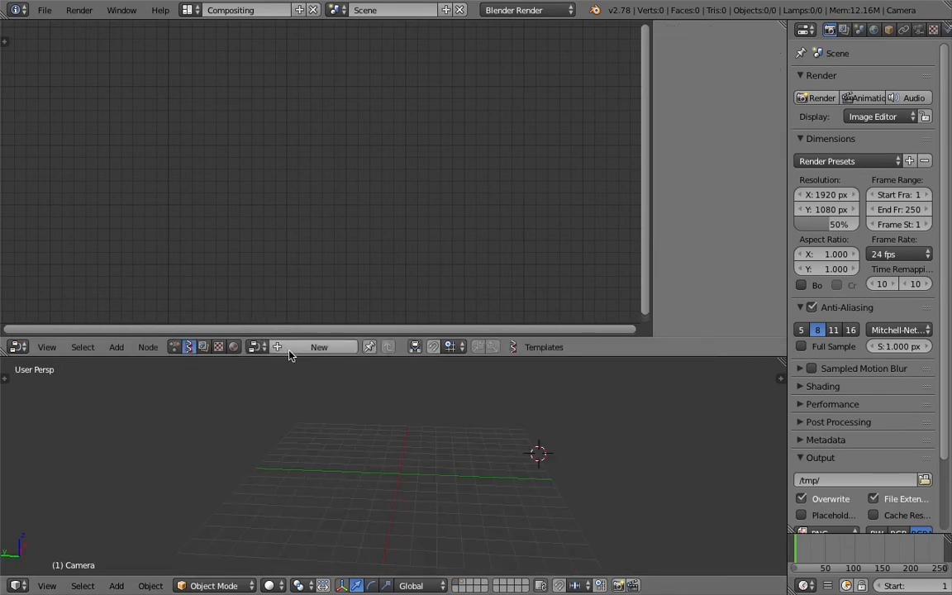
{"action": "left_click", "coordinate": [290, 350]}
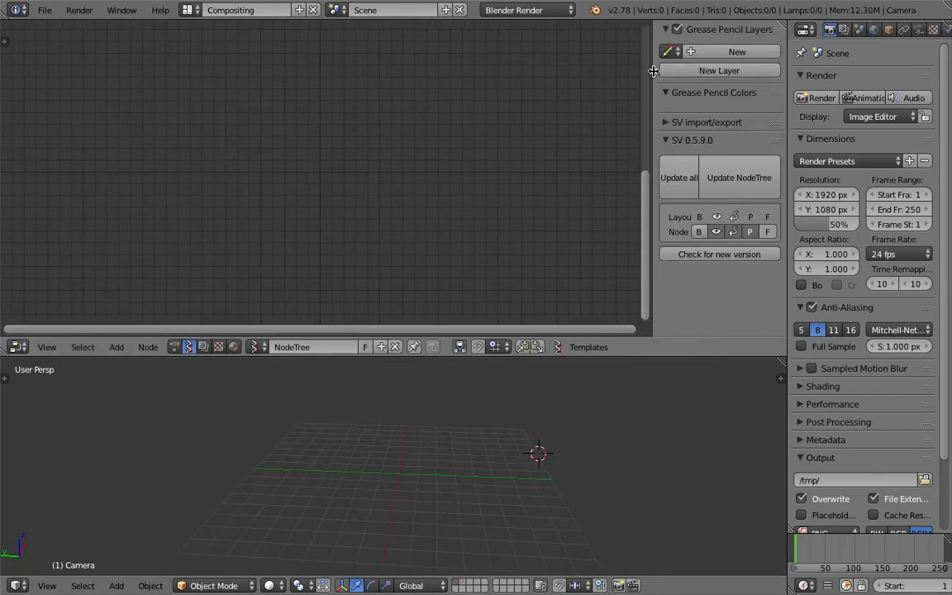
{"action": "key", "text": "n"}
- Add a Line generator node to the node tree
{"action": "key", "text": "shift+a"}
{"action": "left_click", "coordinate": [273, 130]}
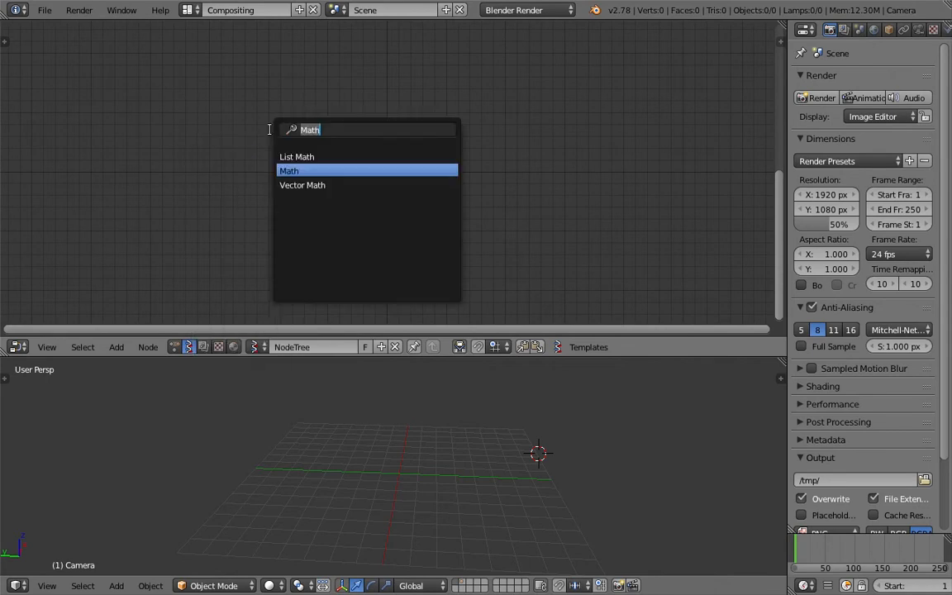
{"action": "type", "text": "line"}
{"action": "key", "text": "Return"}
{"action": "left_click", "coordinate": [226, 128]}
- Add a Viewer Draw node beside the Line node and save the file over the existing one
{"action": "key", "text": "shift+a"}
{"action": "left_click", "coordinate": [410, 130]}
{"action": "type", "text": "vie"}
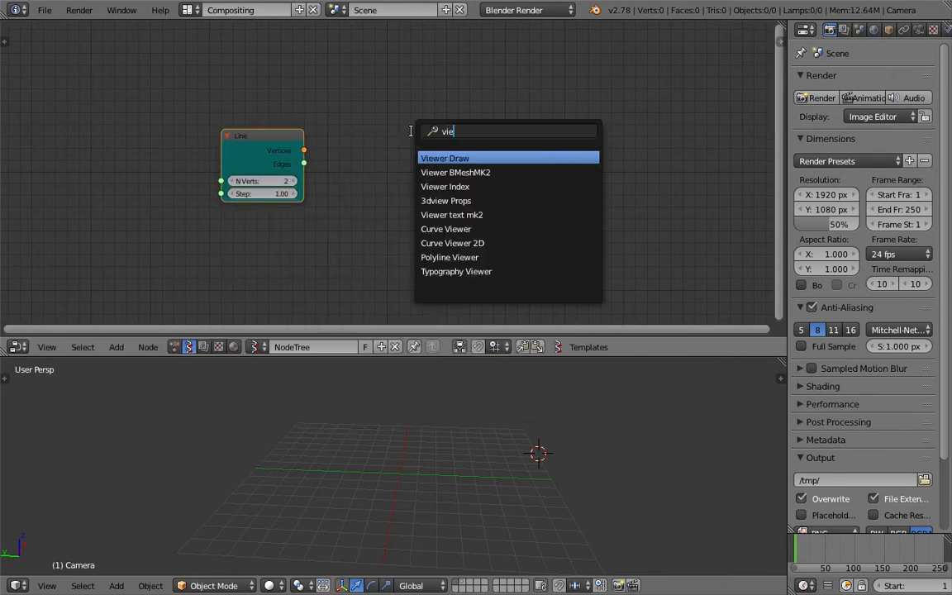
{"action": "key", "text": "Return"}
{"action": "left_click", "coordinate": [499, 144]}
{"action": "middle_click_drag", "start_coordinate": [448, 134], "coordinate": [429, 114]}
{"action": "scroll", "coordinate": [423, 128], "scroll_direction": "up", "scroll_amount": 1}
{"action": "key", "text": "ctrl+s"}
{"action": "left_click", "coordinate": [423, 129]}
- Connect the Line node's Vertices and Edges outputs to the Viewer Draw node's vertices and edg_pol inputs
{"action": "middle_click_drag", "start_coordinate": [395, 152], "coordinate": [364, 132]}
{"action": "left_click_drag", "start_coordinate": [233, 117], "coordinate": [241, 120]}
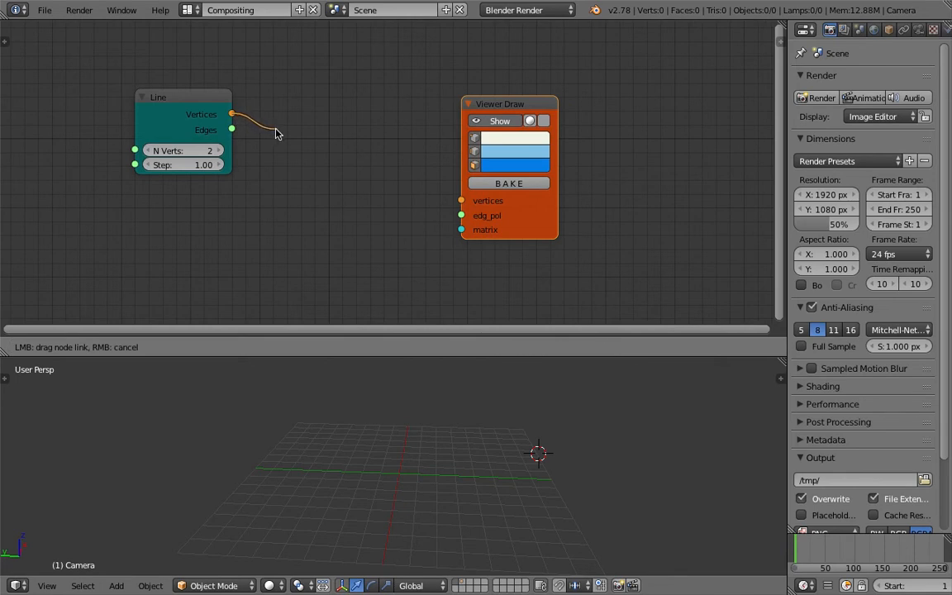
{"action": "left_click_drag", "start_coordinate": [359, 154], "coordinate": [461, 201]}
{"action": "mouse_move", "coordinate": [233, 130]}
{"action": "left_mouse_down"}
{"action": "mouse_move", "coordinate": [480, 224]}
{"action": "mouse_move", "coordinate": [469, 217]}
{"action": "left_mouse_up"}
{"action": "middle_click_drag", "start_coordinate": [396, 499], "coordinate": [625, 517]}
{"action": "middle_click_drag", "start_coordinate": [496, 473], "coordinate": [380, 432]}
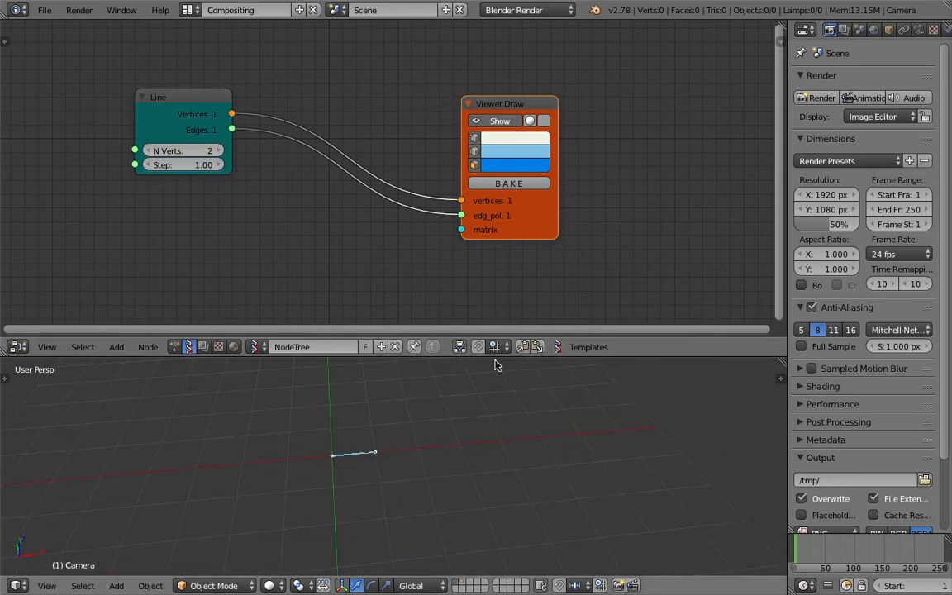
- Enlarge the 3D view and set the Line node's N Verts to 16
{"action": "left_click_drag", "start_coordinate": [493, 359], "coordinate": [493, 309]}
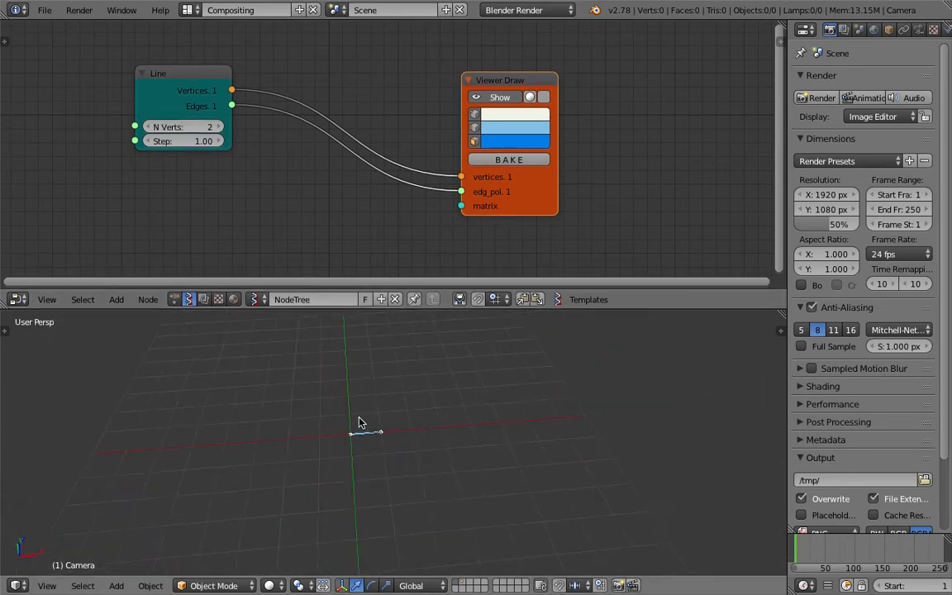
{"action": "left_click", "coordinate": [220, 128]}
{"action": "left_click", "coordinate": [220, 128]}
{"action": "left_click", "coordinate": [219, 127]}
{"action": "left_click", "coordinate": [219, 128]}
{"action": "middle_click_drag", "start_coordinate": [326, 363], "coordinate": [285, 356], "text": "shift"}
{"action": "left_click", "coordinate": [220, 128]}
{"action": "left_click", "coordinate": [221, 128]}
{"action": "left_click", "coordinate": [221, 127]}
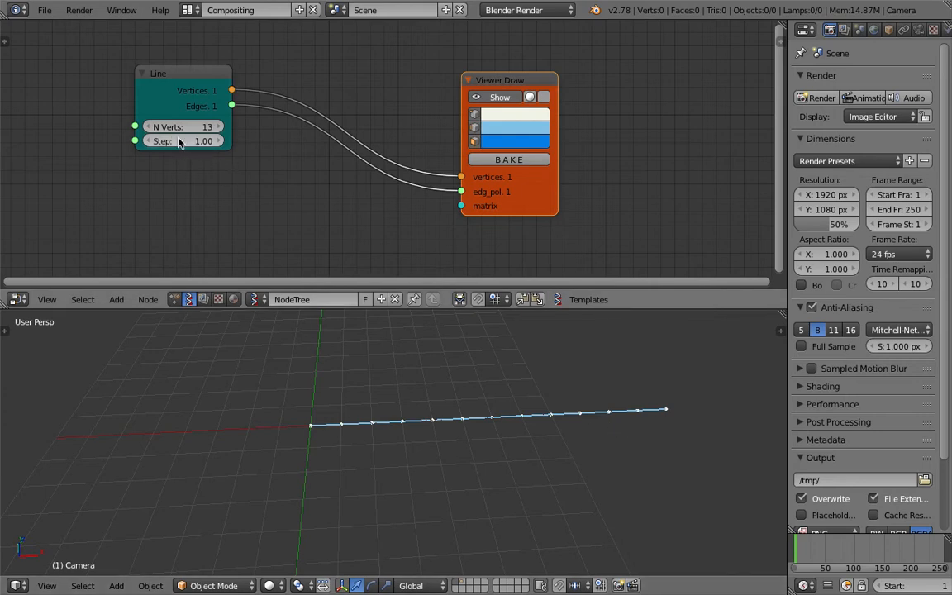
{"action": "middle_click_drag", "start_coordinate": [455, 326], "coordinate": [463, 347]}
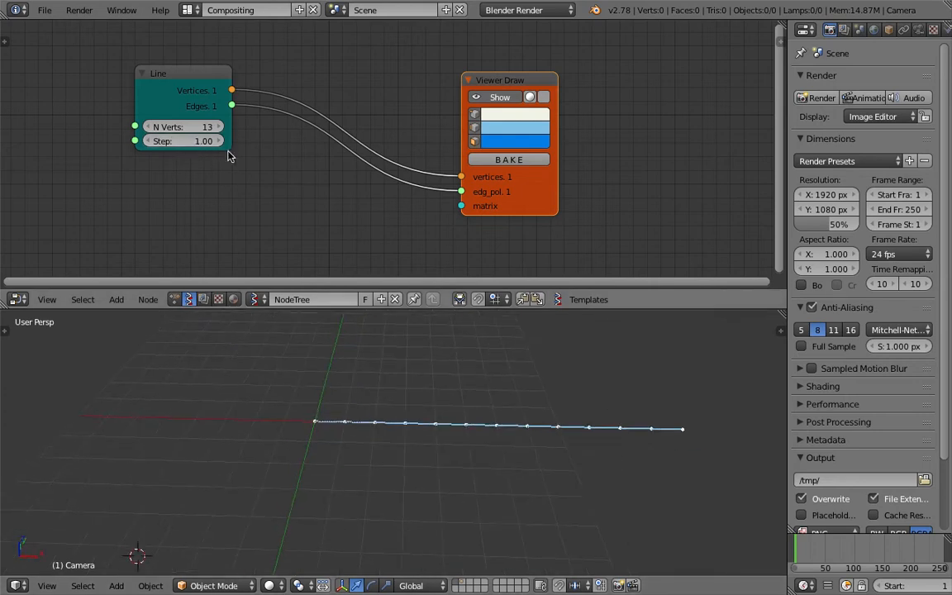
{"action": "left_click_drag", "start_coordinate": [220, 128], "coordinate": [235, 127]}
{"action": "middle_click_drag", "start_coordinate": [508, 484], "coordinate": [479, 455]}
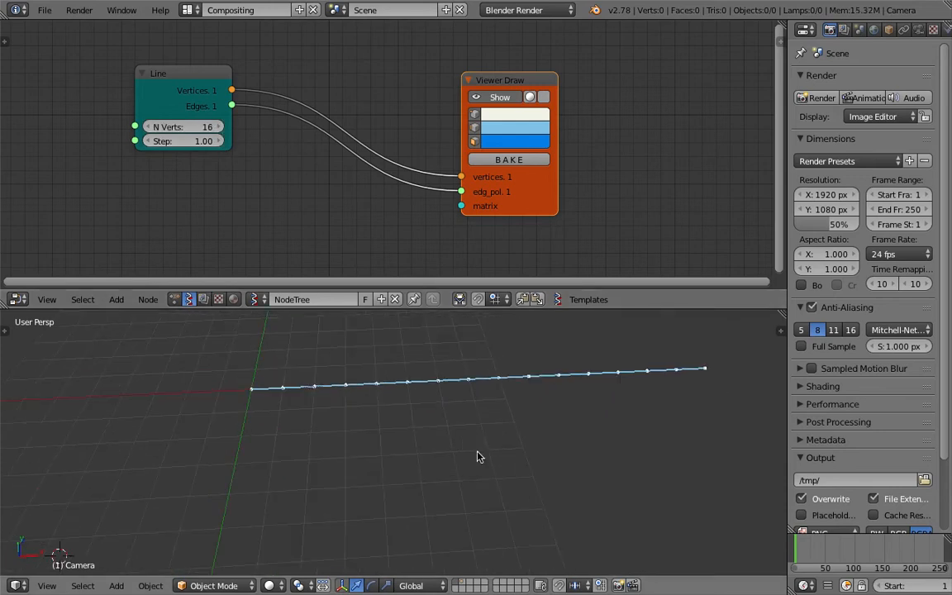
{"action": "middle_click_drag", "start_coordinate": [584, 375], "coordinate": [497, 434]}
- Move the Viewer Draw node aside and add a Vector Noise MK2 node above the Line-to-viewer connections
{"action": "left_click_drag", "start_coordinate": [580, 191], "coordinate": [591, 188]}
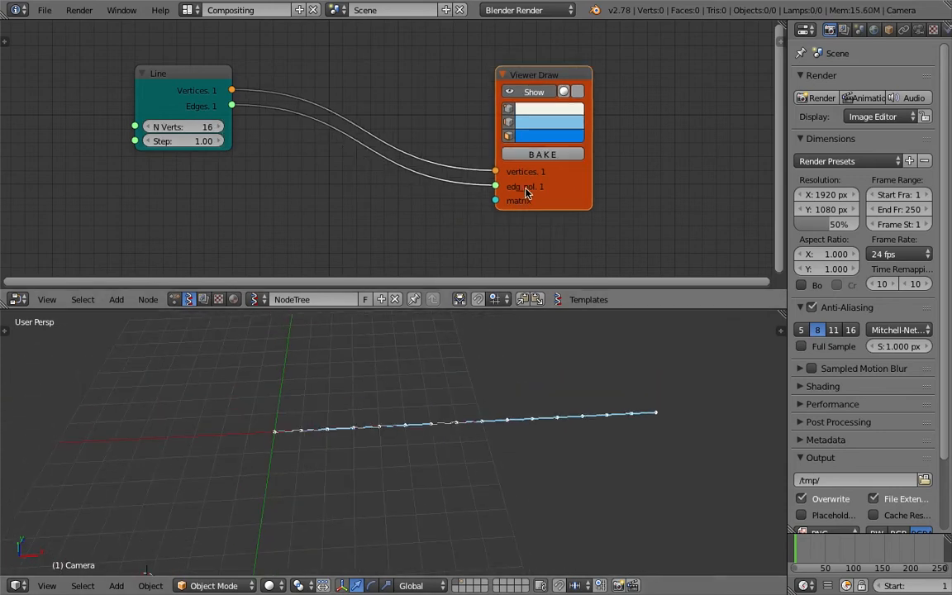
{"action": "middle_click_drag", "start_coordinate": [350, 168], "coordinate": [354, 212]}
{"action": "key", "text": "shift+a"}
{"action": "left_click", "coordinate": [346, 101]}
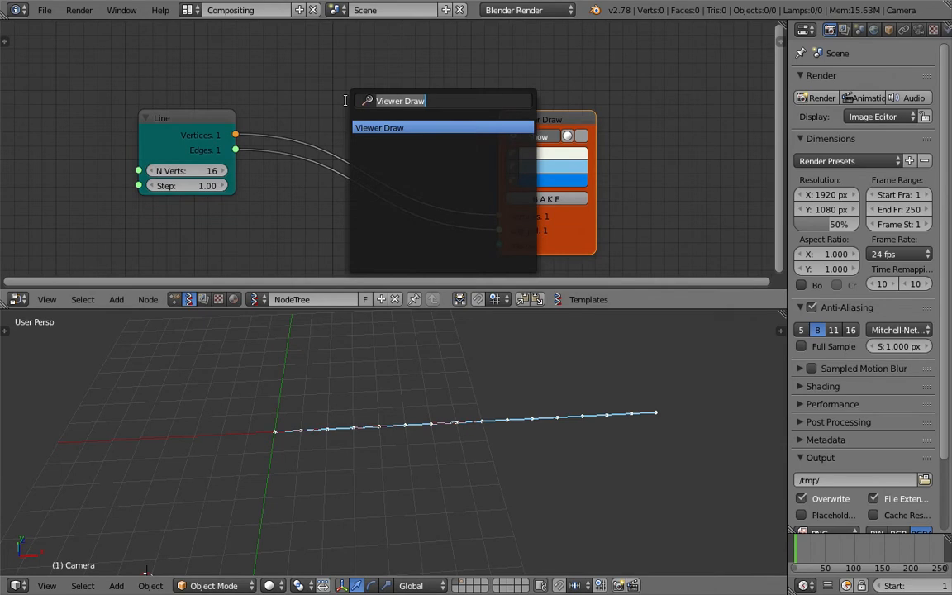
{"action": "type", "text": "random"}
{"action": "key", "text": "Down"}
{"action": "key", "text": "Down"}
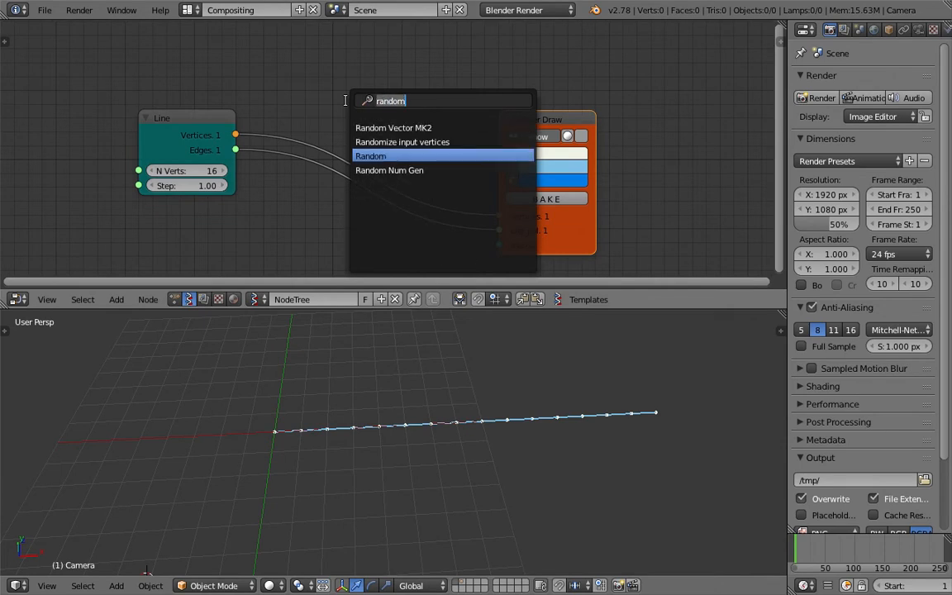
{"action": "type", "text": "noise"}
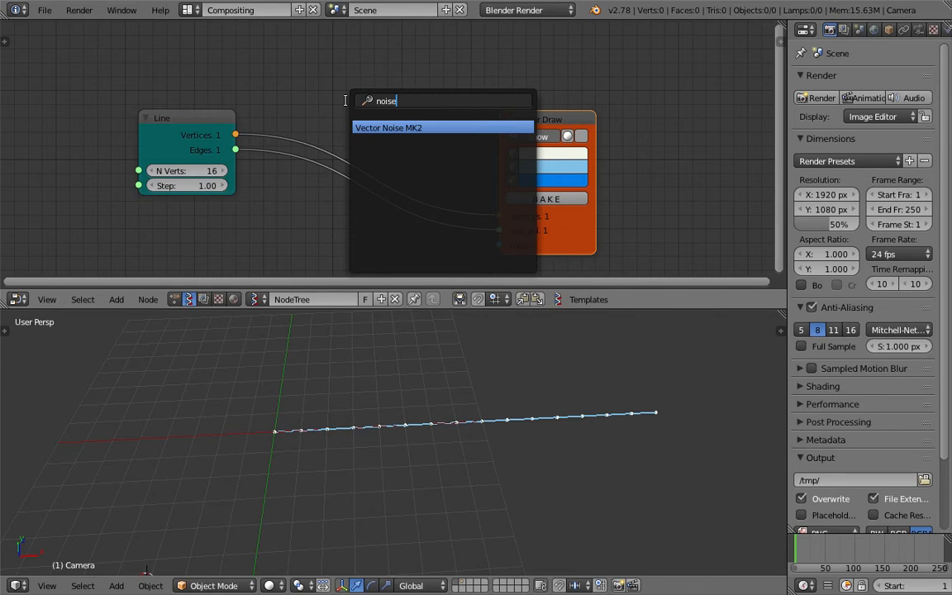
{"action": "key", "text": "Return"}
{"action": "left_click", "coordinate": [326, 285]}
{"action": "left_click_drag", "start_coordinate": [326, 285], "coordinate": [408, 321]}
{"action": "scroll", "coordinate": [342, 250], "scroll_direction": "down", "scroll_amount": 1}
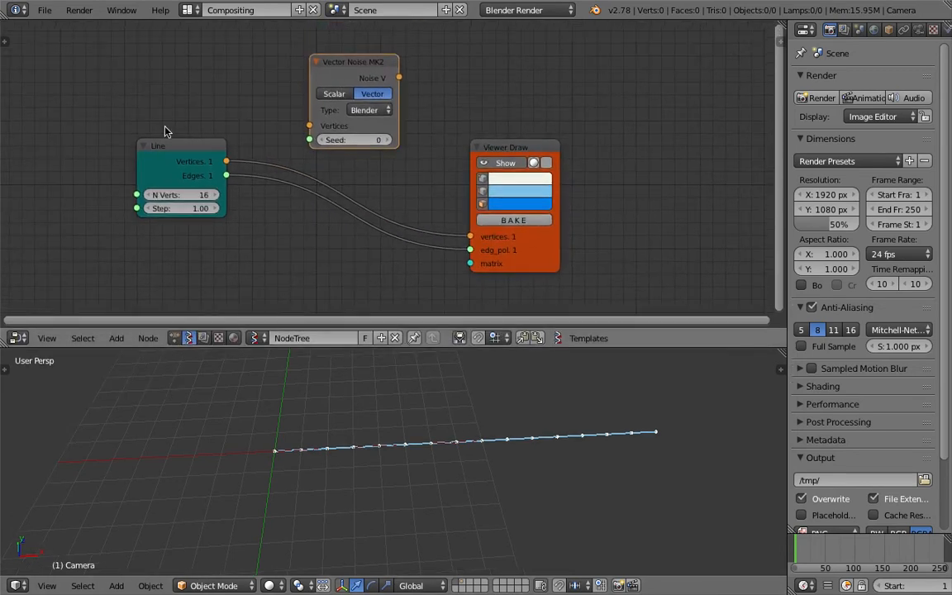
- Route the Line vertices through the Vector Noise MK2 node into the Viewer Draw vertices input, and reposition the viewer node
{"action": "left_click_drag", "start_coordinate": [230, 161], "coordinate": [231, 161]}
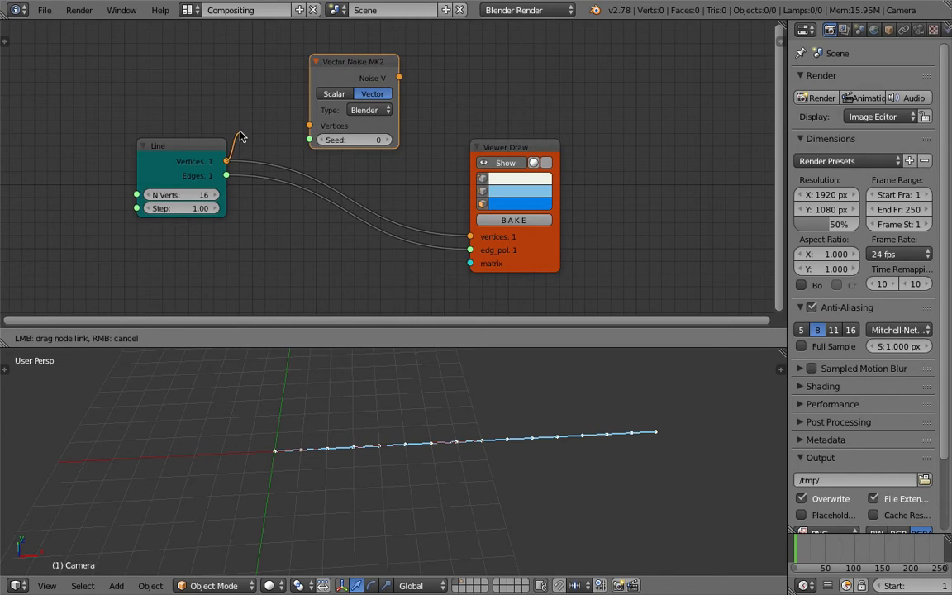
{"action": "left_click_drag", "start_coordinate": [305, 128], "coordinate": [309, 126]}
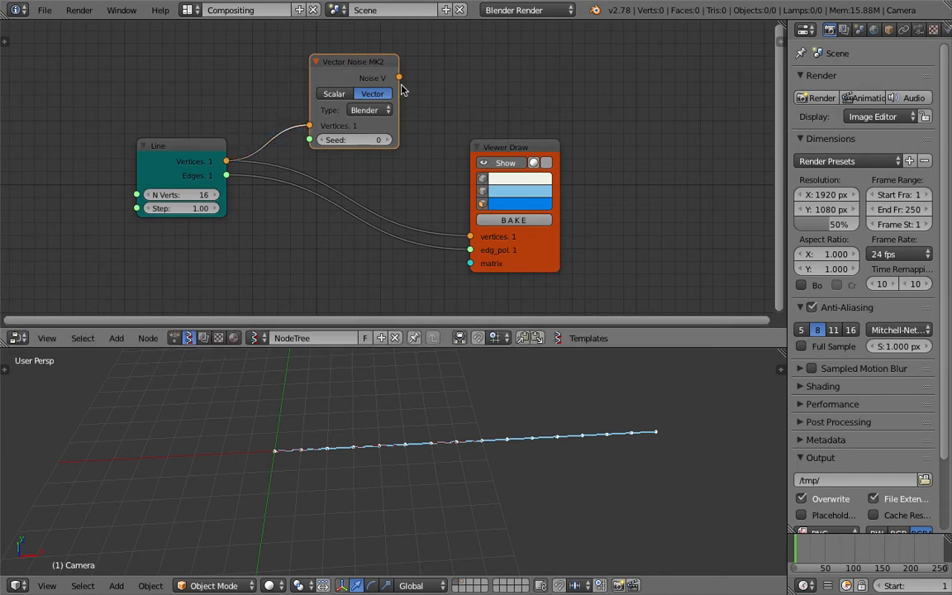
{"action": "left_click_drag", "start_coordinate": [400, 82], "coordinate": [413, 91]}
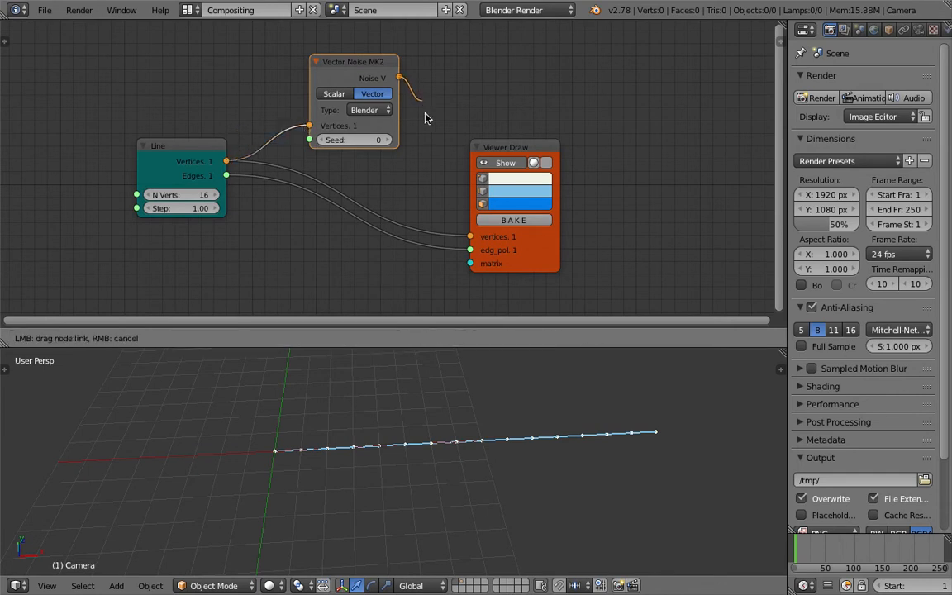
{"action": "left_click_drag", "start_coordinate": [462, 238], "coordinate": [469, 237]}
{"action": "left_click_drag", "start_coordinate": [511, 149], "coordinate": [534, 109]}
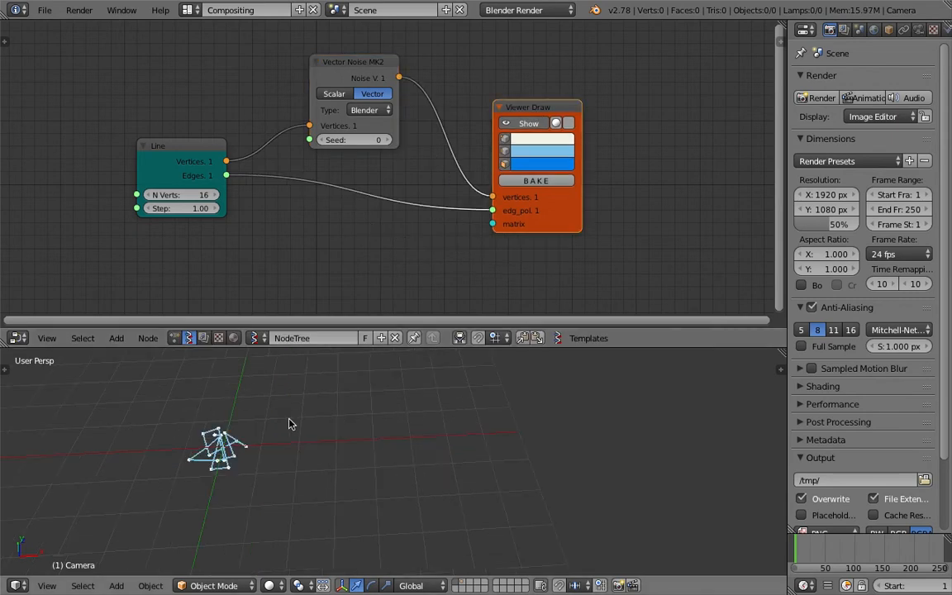
- Enlarge the 3D view and reduce the Line node's Step to 0.16
{"action": "middle_click_drag", "start_coordinate": [463, 460], "coordinate": [436, 446]}
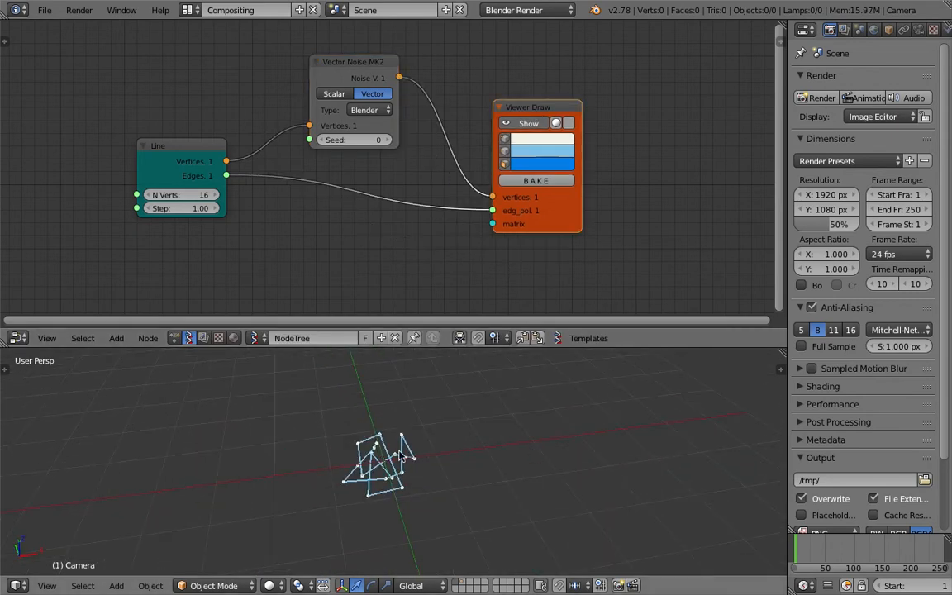
{"action": "left_click_drag", "start_coordinate": [463, 347], "coordinate": [465, 267]}
{"action": "middle_click_drag", "start_coordinate": [482, 363], "coordinate": [405, 356]}
{"action": "middle_click_drag", "start_coordinate": [405, 423], "coordinate": [408, 459]}
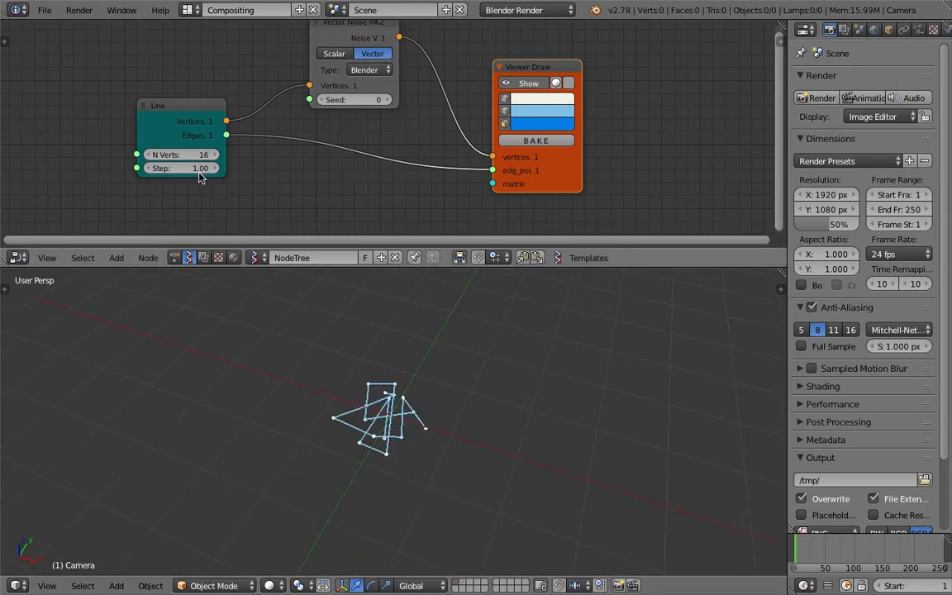
{"action": "left_click_drag", "start_coordinate": [200, 167], "coordinate": [128, 168]}
{"action": "middle_click_drag", "start_coordinate": [476, 415], "coordinate": [495, 361]}
- Raise the Line node's N Verts to 191 and save the file over the existing one
{"action": "left_click_drag", "start_coordinate": [181, 155], "coordinate": [188, 154]}
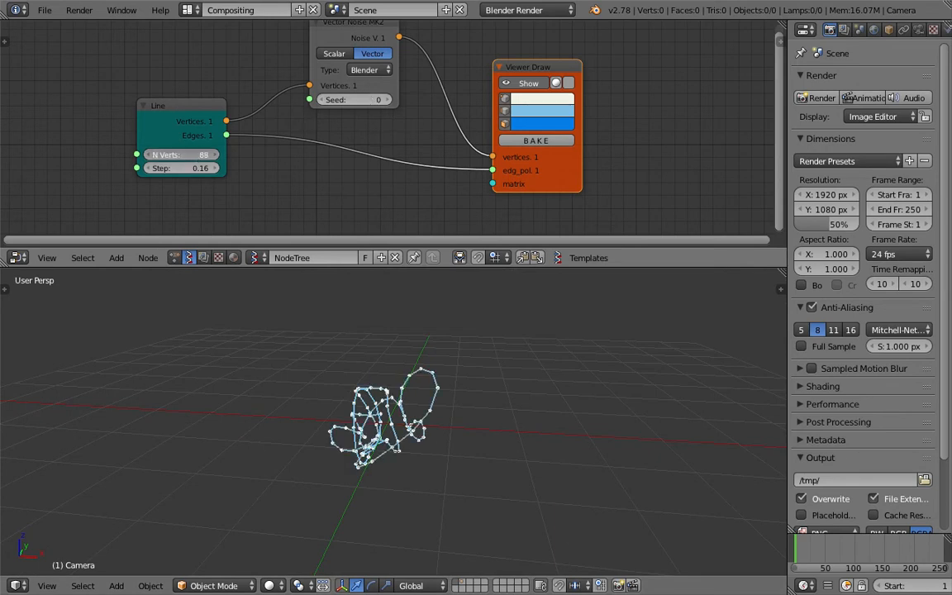
{"action": "left_click_drag", "start_coordinate": [188, 155], "coordinate": [197, 156]}
{"action": "middle_click_drag", "start_coordinate": [479, 397], "coordinate": [407, 420]}
{"action": "scroll", "coordinate": [403, 416], "scroll_direction": "up", "scroll_amount": 2}
{"action": "scroll", "coordinate": [450, 386], "scroll_direction": "down", "scroll_amount": 2}
{"action": "scroll", "coordinate": [450, 386], "scroll_direction": "up", "scroll_amount": 2}
{"action": "middle_click_drag", "start_coordinate": [451, 387], "coordinate": [472, 401]}
{"action": "key", "text": "ctrl+s"}
{"action": "left_click", "coordinate": [471, 403]}
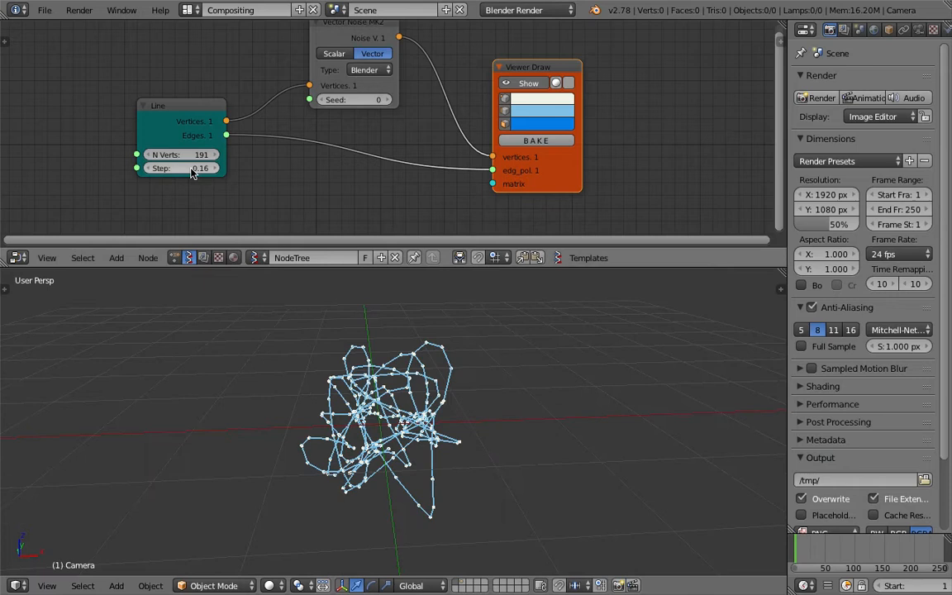
- Set the Line node's N Verts to 100 and save the file over the existing one
{"action": "left_click_drag", "start_coordinate": [190, 168], "coordinate": [235, 155]}
{"action": "left_click", "coordinate": [185, 154]}
{"action": "type", "text": "100"}
{"action": "key", "text": "Return"}
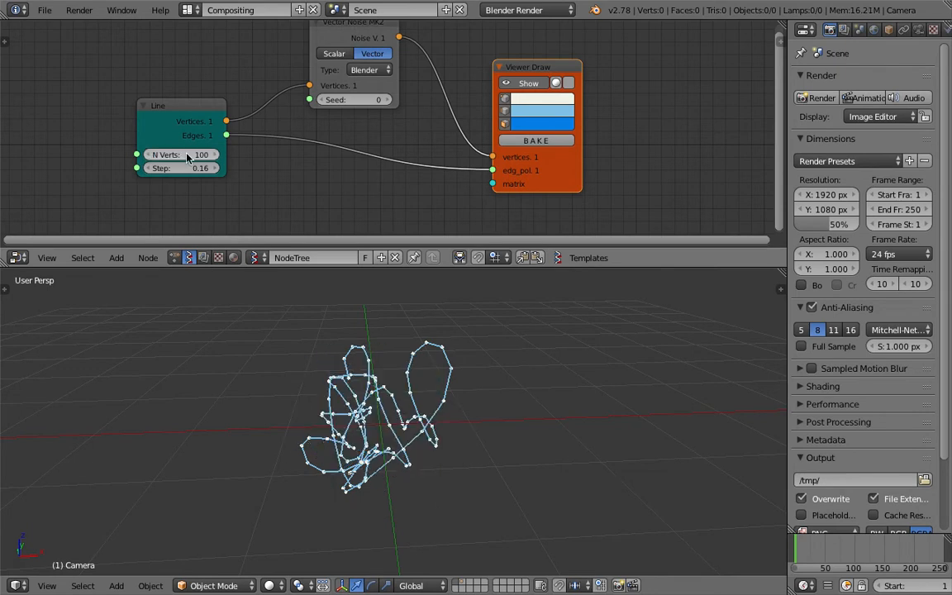
{"action": "middle_click_drag", "start_coordinate": [413, 404], "coordinate": [383, 442]}
{"action": "key", "text": "ctrl+s"}
{"action": "left_click", "coordinate": [383, 442]}
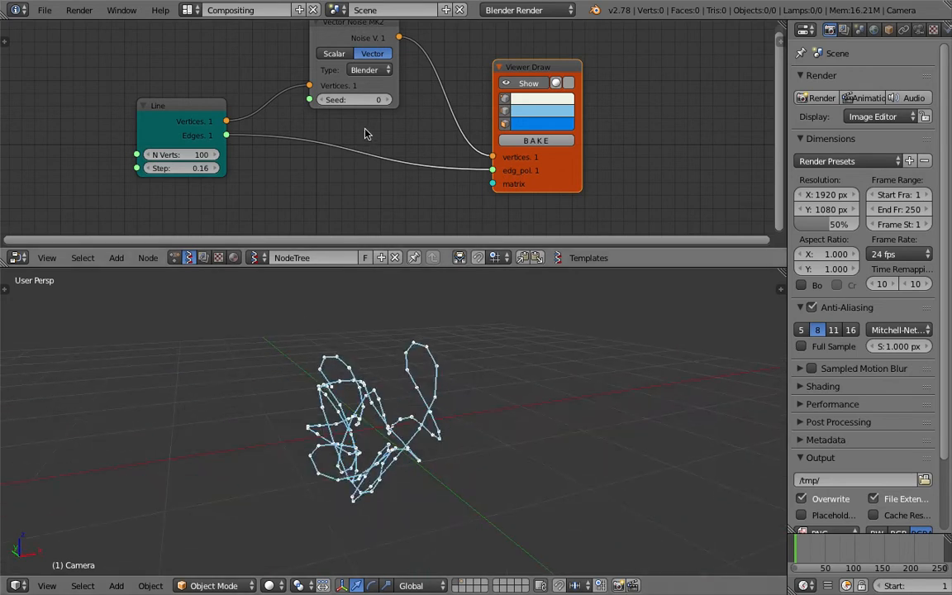
- Set the Vector Noise MK2 node's Seed to 42 and save the file under the next version number
{"action": "left_click_drag", "start_coordinate": [363, 103], "coordinate": [451, 103]}
{"action": "middle_click_drag", "start_coordinate": [546, 438], "coordinate": [471, 413]}
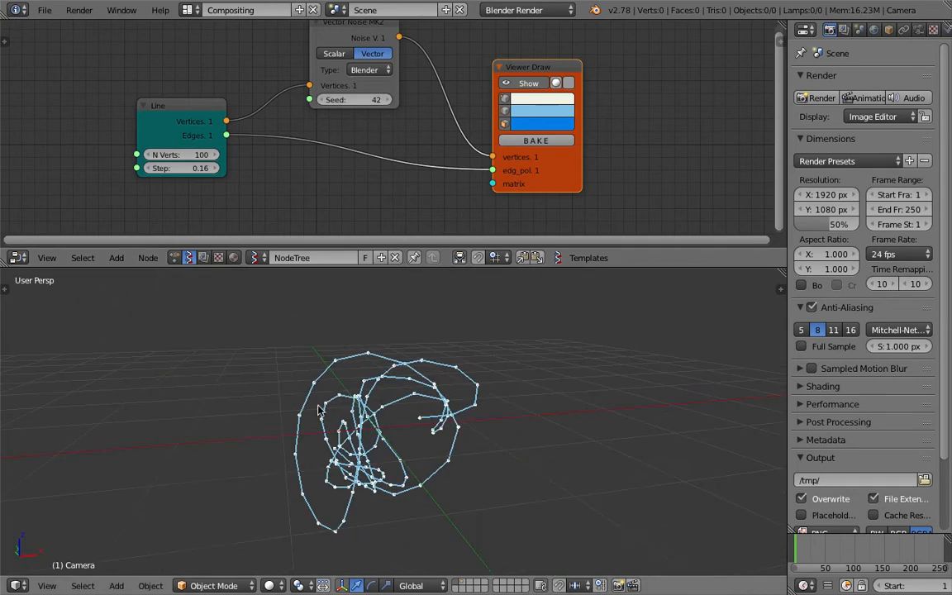
{"action": "left_click", "coordinate": [43, 10]}
{"action": "left_click", "coordinate": [112, 139]}
{"action": "left_click", "coordinate": [843, 67]}
{"action": "left_click", "coordinate": [865, 51]}
{"action": "scroll", "coordinate": [487, 453], "scroll_direction": "down", "scroll_amount": 3}
{"action": "key", "text": "ctrl+s"}
{"action": "left_click", "coordinate": [521, 396]}
- Add a Monkey mesh to the scene and zoom out to frame it beside the noisy line
{"action": "middle_click_drag", "start_coordinate": [506, 395], "coordinate": [489, 395]}
{"action": "key", "text": "shift+a"}
{"action": "mouse_move", "coordinate": [445, 365]}
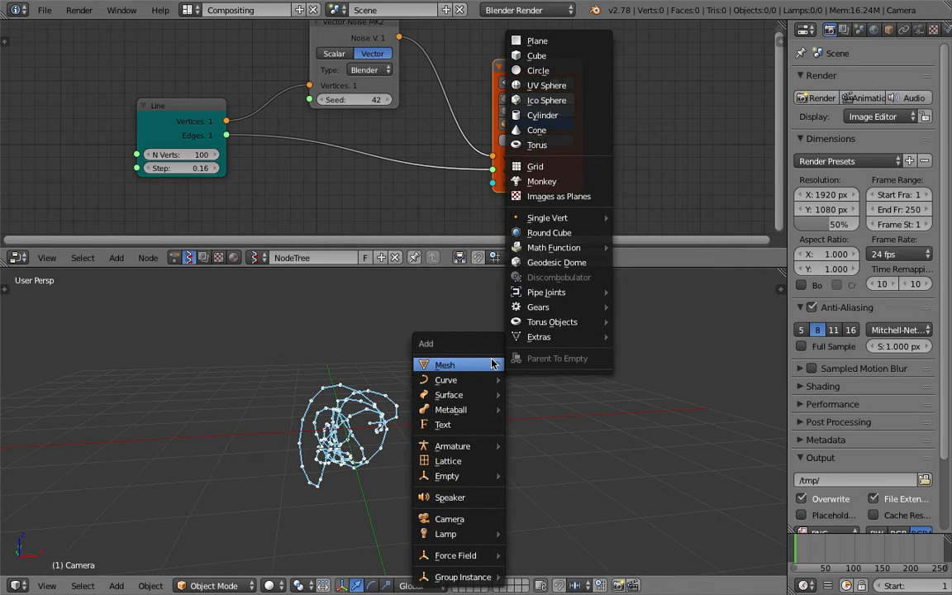
{"action": "mouse_move", "coordinate": [543, 336]}
{"action": "left_click", "coordinate": [545, 183]}
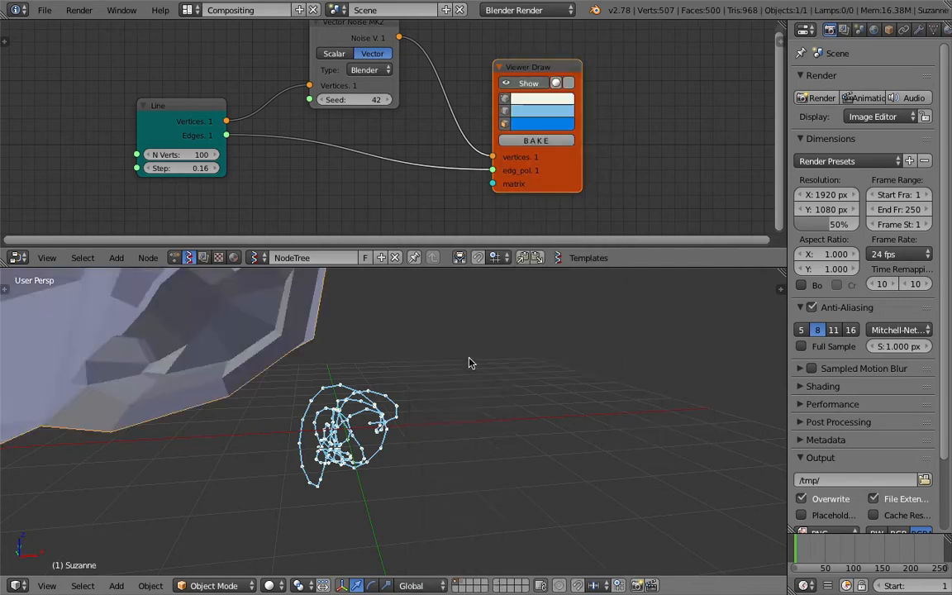
{"action": "scroll", "coordinate": [469, 360], "scroll_direction": "down", "scroll_amount": 4}
{"action": "middle_click_drag", "start_coordinate": [391, 364], "coordinate": [362, 362]}
- Switch the node editor to Animation Nodes, create a node tree and add an Object Transforms Output node
{"action": "left_click", "coordinate": [394, 257]}
{"action": "left_click", "coordinate": [287, 258]}
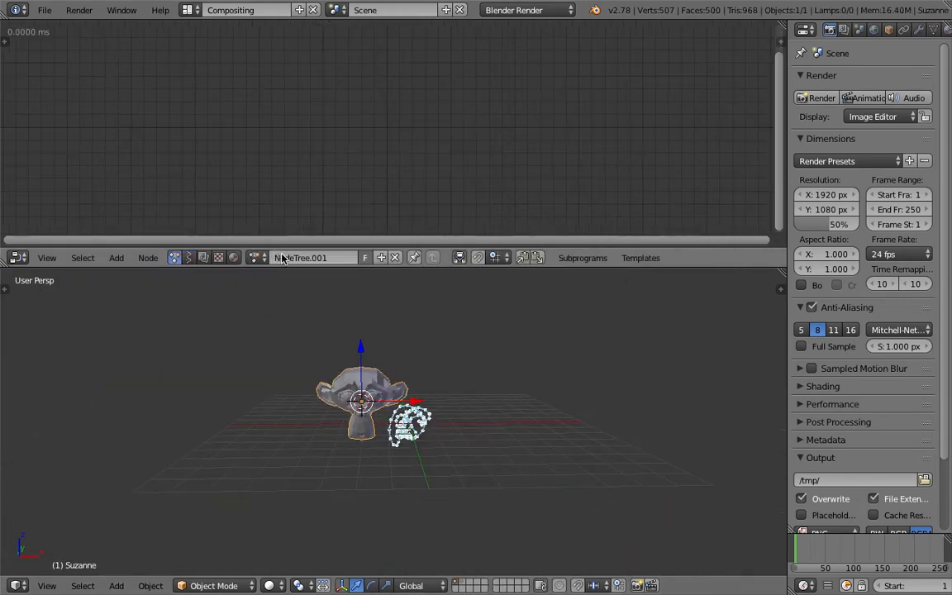
{"action": "key", "text": "shift+a"}
{"action": "left_click", "coordinate": [335, 53]}
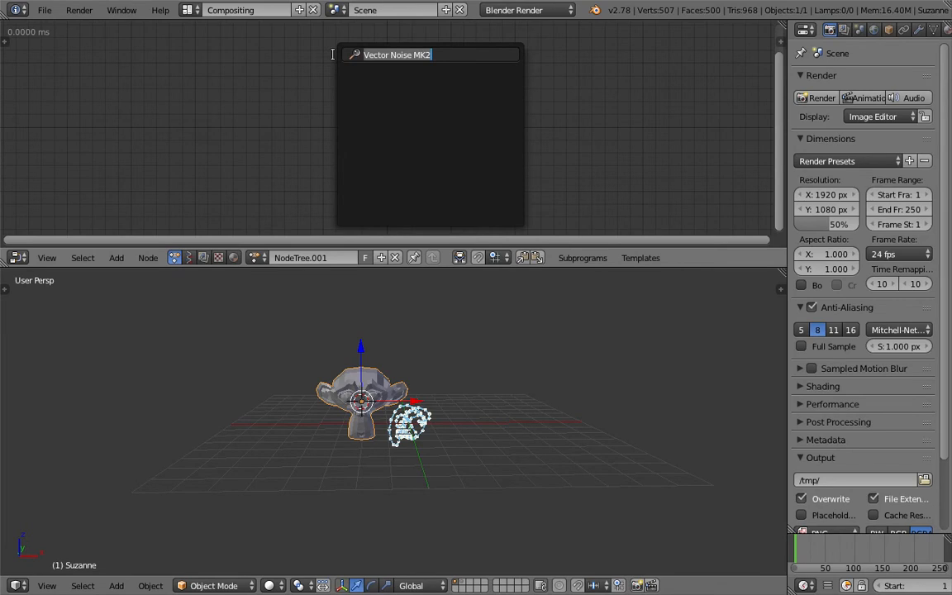
{"action": "type", "text": "object tr"}
{"action": "key", "text": "Down"}
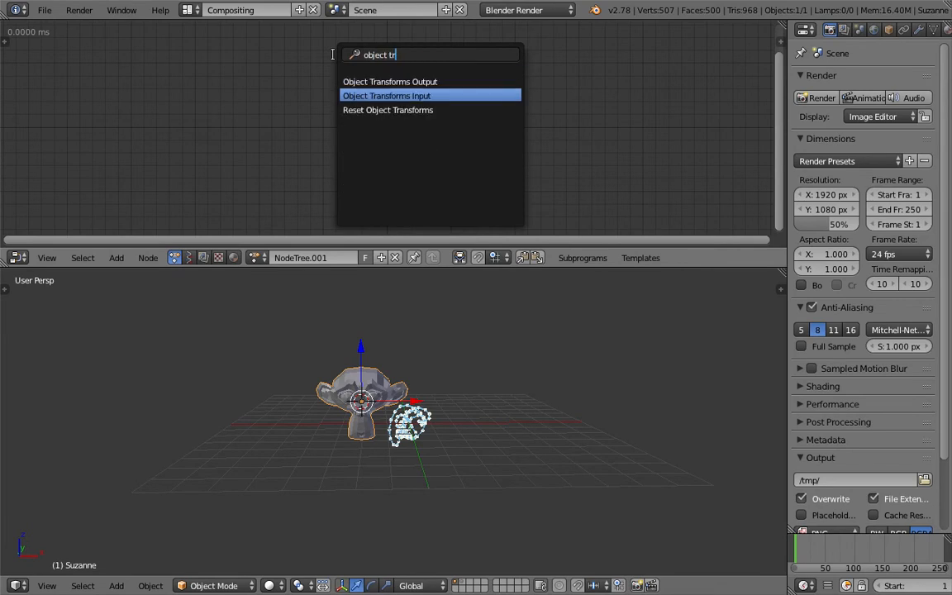
{"action": "key", "text": "Up"}
{"action": "key", "text": "Return"}
{"action": "left_click", "coordinate": [418, 168]}
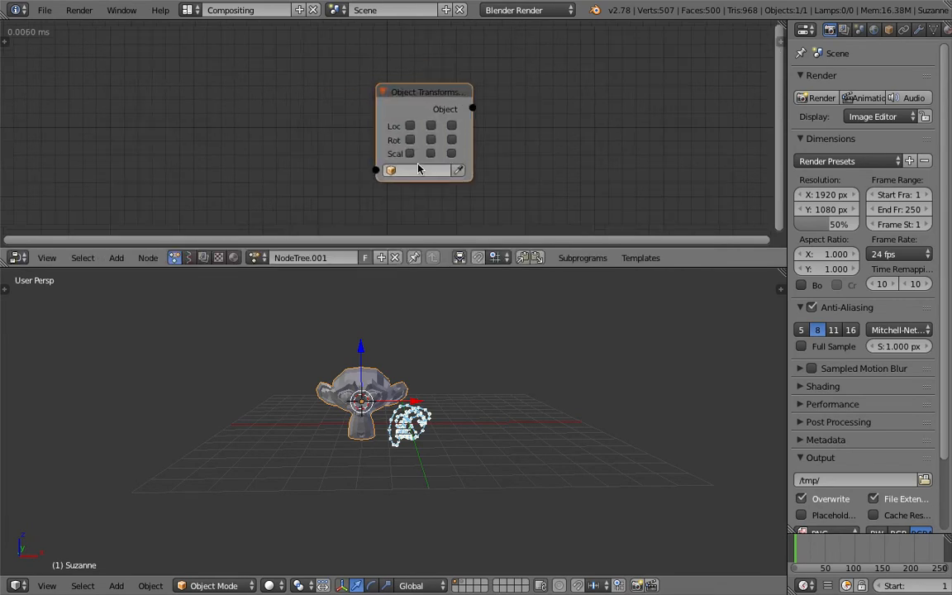
- Assign Suzanne to the Object Transforms node, enable all three location axes, and set X to 0.45 and Y to 0.03
{"action": "left_click_drag", "start_coordinate": [412, 125], "coordinate": [451, 124]}
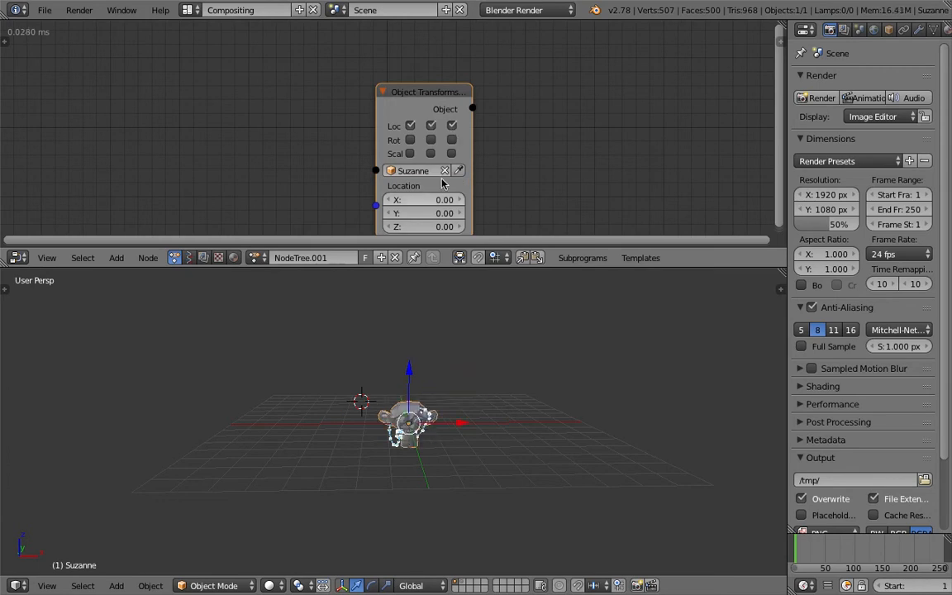
{"action": "middle_click_drag", "start_coordinate": [444, 160], "coordinate": [444, 129]}
{"action": "mouse_move", "coordinate": [428, 168]}
{"action": "left_mouse_down"}
{"action": "mouse_move", "coordinate": [474, 168]}
{"action": "mouse_move", "coordinate": [430, 182]}
{"action": "left_mouse_up"}
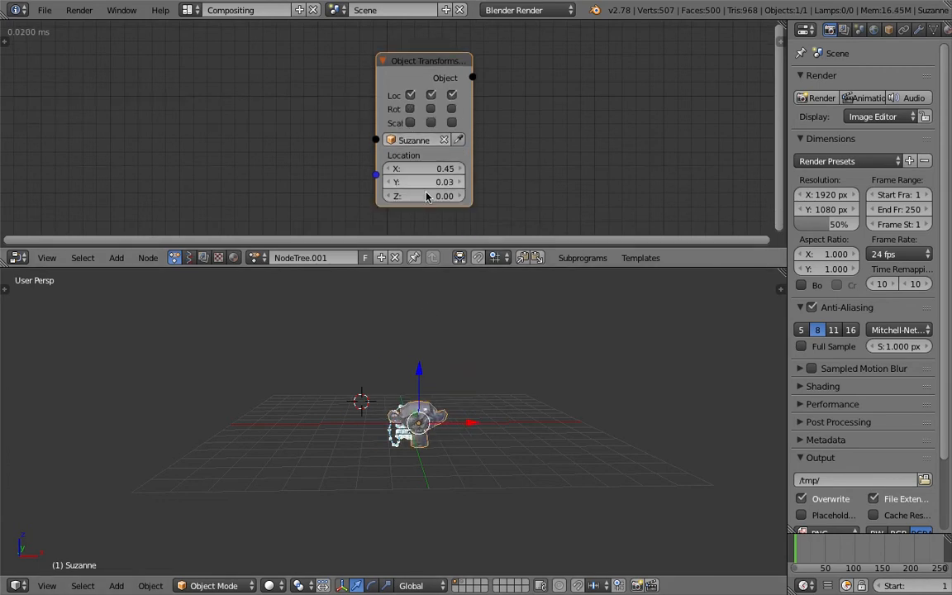
- Add a Vector Wiggle node, connect its Vector output to the Object Transforms Location input, and enlarge the node editor
{"action": "key", "text": "shift+a"}
{"action": "left_click", "coordinate": [253, 155]}
{"action": "type", "text": "wigg"}
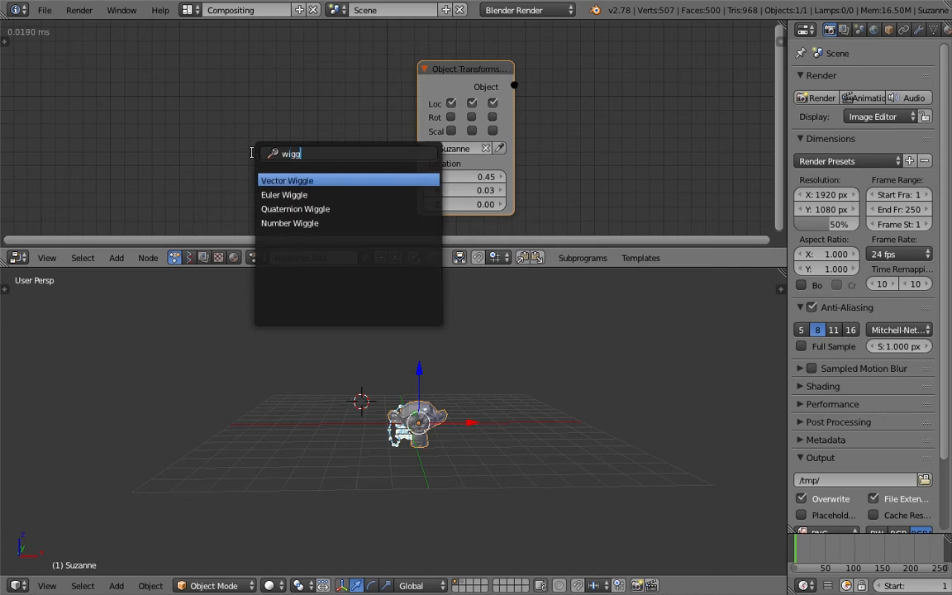
{"action": "key", "text": "Return"}
{"action": "left_click", "coordinate": [285, 87]}
{"action": "left_click_drag", "start_coordinate": [373, 106], "coordinate": [422, 181]}
{"action": "left_click_drag", "start_coordinate": [482, 267], "coordinate": [491, 371]}
- Add a Time Info node and connect its Frame output to the Vector Wiggle's Evolution input
{"action": "middle_click_drag", "start_coordinate": [315, 175], "coordinate": [325, 129]}
{"action": "key", "text": "shift+a"}
{"action": "left_click", "coordinate": [166, 165]}
{"action": "type", "text": "frame"}
{"action": "key", "text": "Return"}
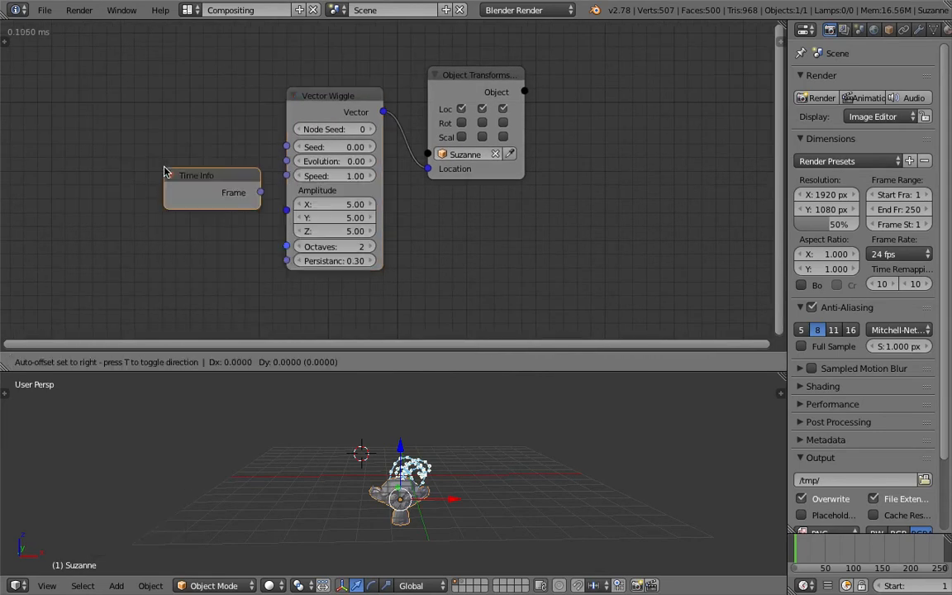
{"action": "left_click", "coordinate": [219, 187]}
{"action": "left_click_drag", "start_coordinate": [216, 183], "coordinate": [286, 161]}
- Play the animation and examine Suzanne's wiggle motion against the noisy line from several angles
{"action": "key", "text": "alt+a"}
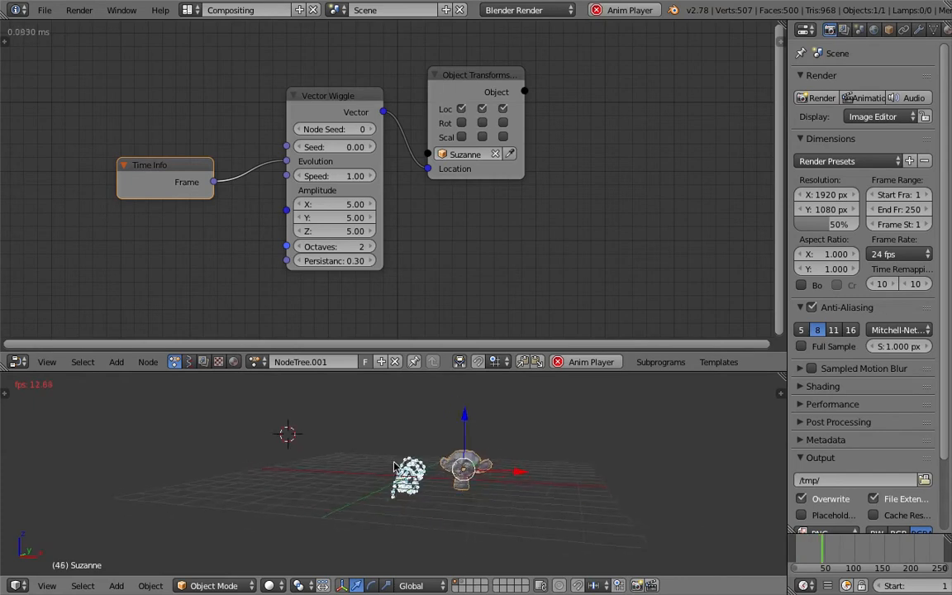
{"action": "left_click_drag", "start_coordinate": [303, 139], "coordinate": [291, 140]}
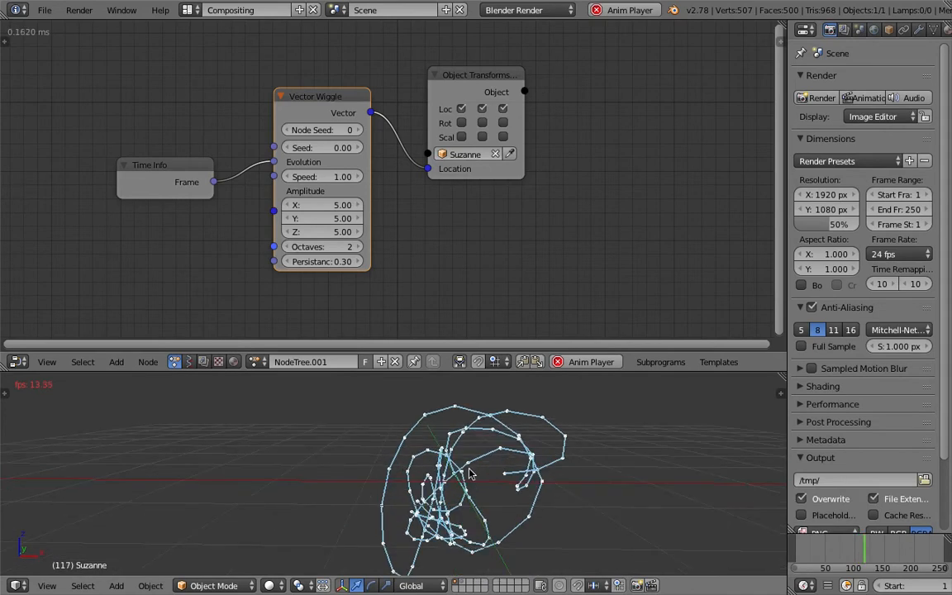
{"action": "middle_click_drag", "start_coordinate": [480, 468], "coordinate": [452, 488]}
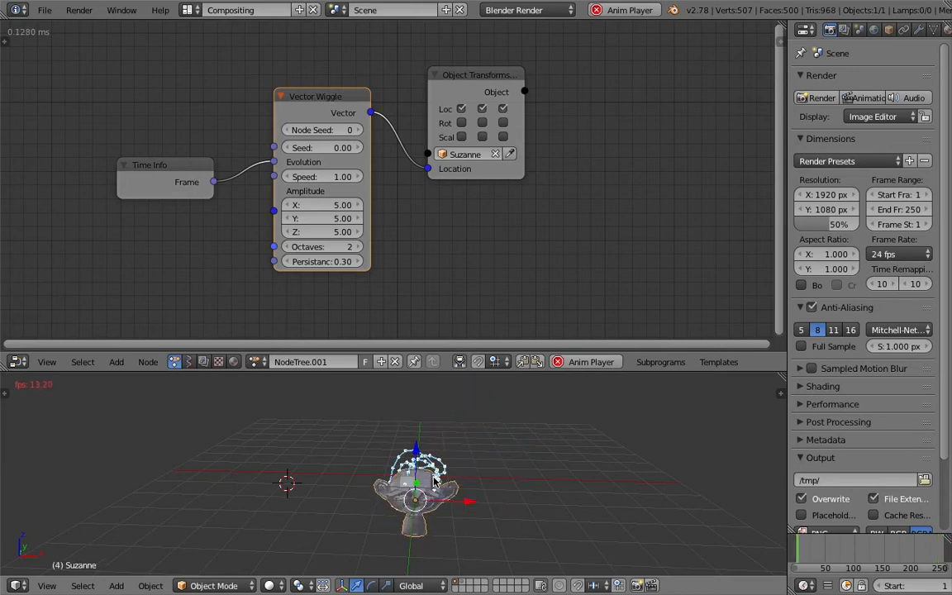
{"action": "scroll", "coordinate": [432, 443], "scroll_direction": "up", "scroll_amount": 2}
{"action": "middle_click_drag", "start_coordinate": [432, 443], "coordinate": [467, 423]}
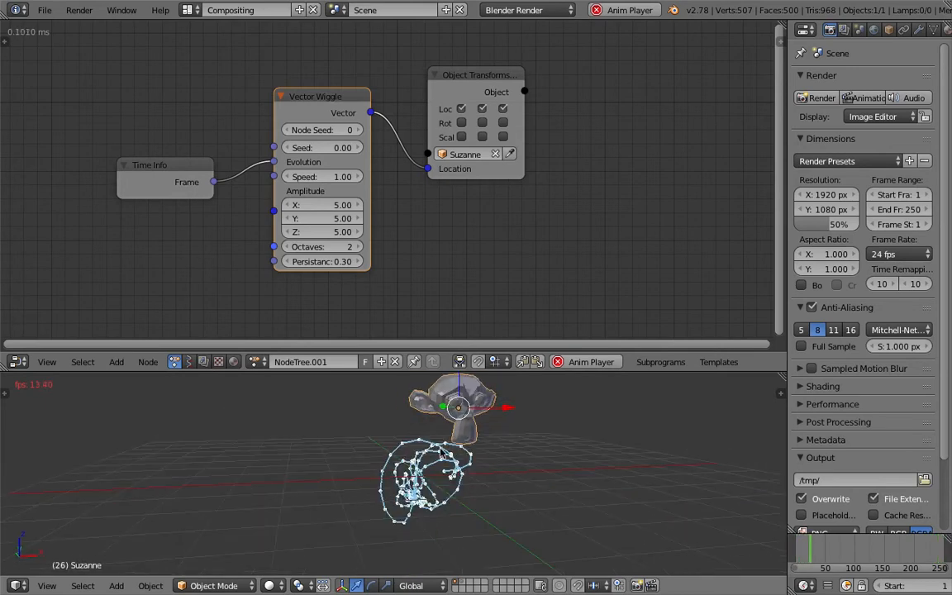
{"action": "middle_click_drag", "start_coordinate": [493, 468], "coordinate": [304, 475]}
{"action": "middle_click_drag", "start_coordinate": [463, 473], "coordinate": [533, 483]}
{"action": "scroll", "coordinate": [440, 483], "scroll_direction": "up", "scroll_amount": 2}
{"action": "key", "text": "Escape"}
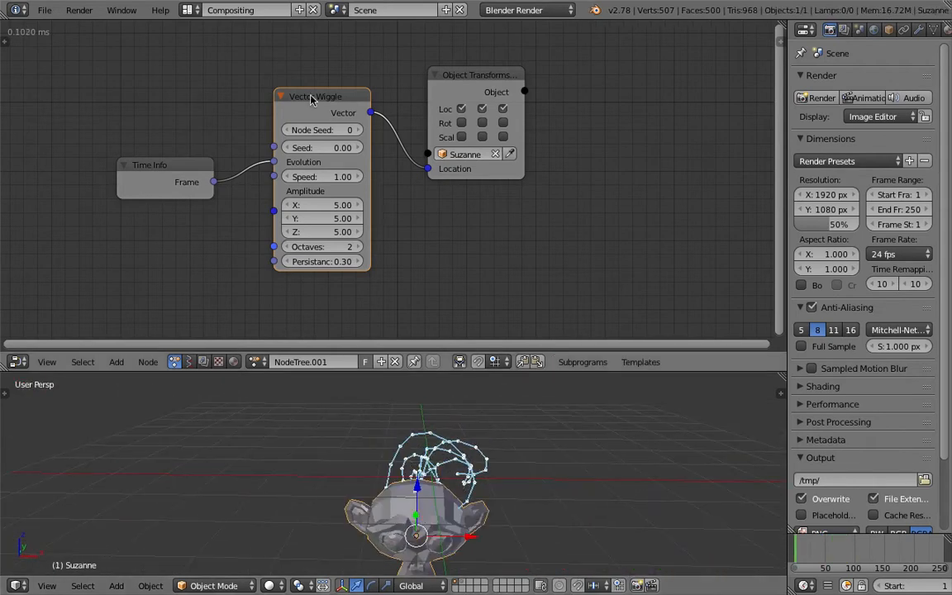
- Delete the Vector Wiggle and Object Transforms nodes and save the file over the existing one
{"action": "right_click", "coordinate": [488, 91], "text": "shift"}
{"action": "key", "text": "x"}
{"action": "key", "text": "ctrl+s"}
{"action": "left_click", "coordinate": [484, 95]}
- Return to the Sverchok NodeTree and rename it VectorNoiseMK2_study
{"action": "left_click", "coordinate": [189, 364]}
{"action": "left_click", "coordinate": [253, 363]}
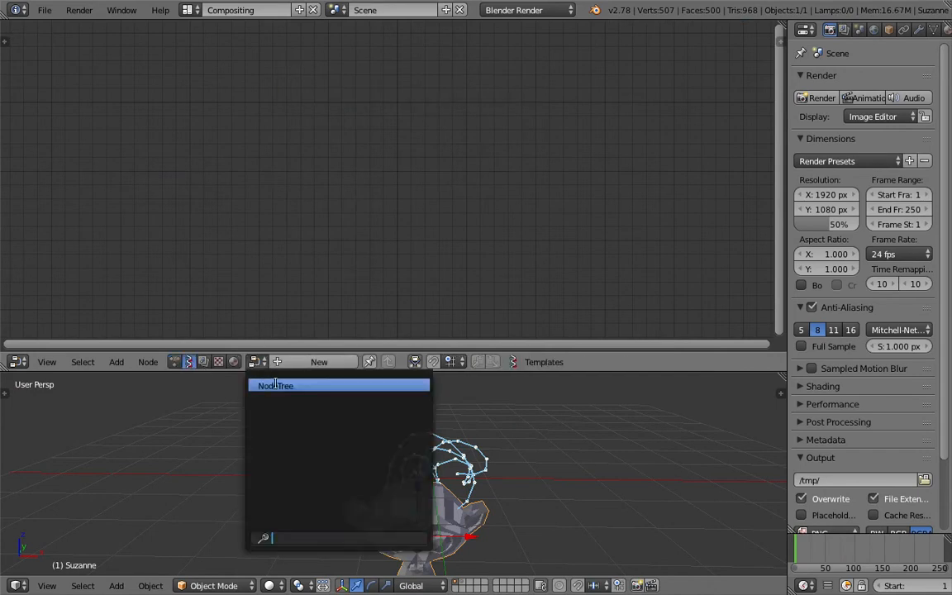
{"action": "left_click", "coordinate": [363, 383]}
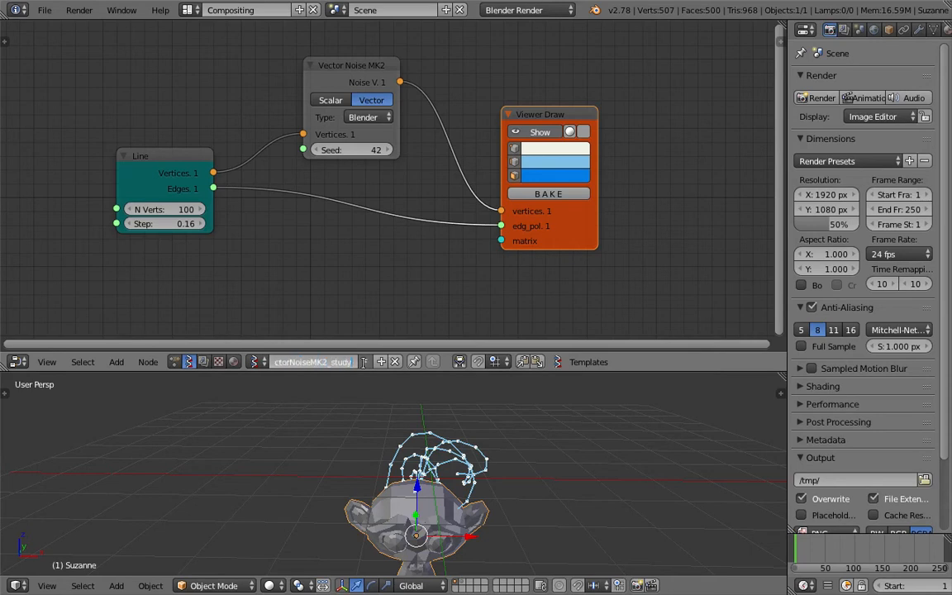
- Save the file to the Desktop as the new version line_noiseMK2_003.blend
{"action": "left_click", "coordinate": [45, 10]}
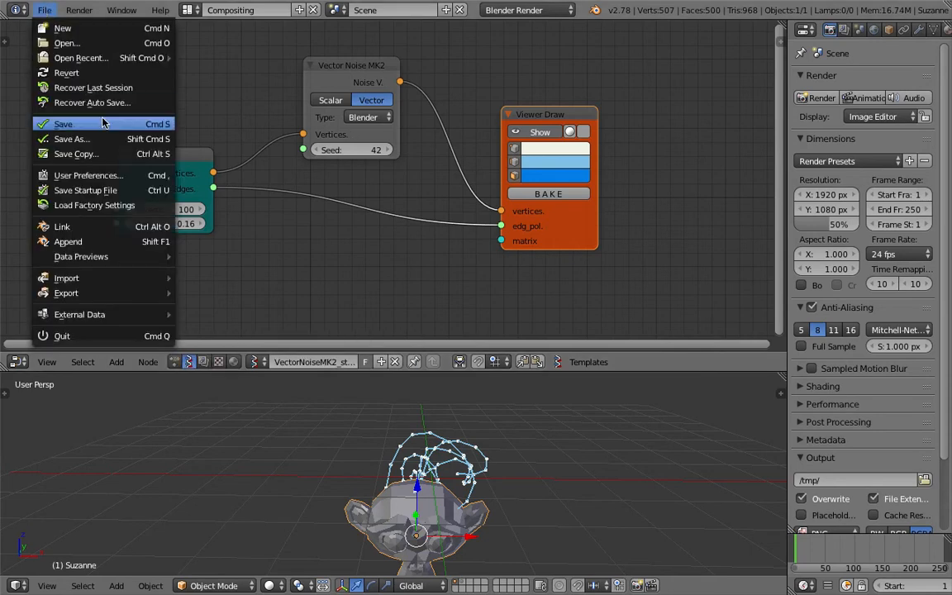
{"action": "left_click", "coordinate": [63, 139]}
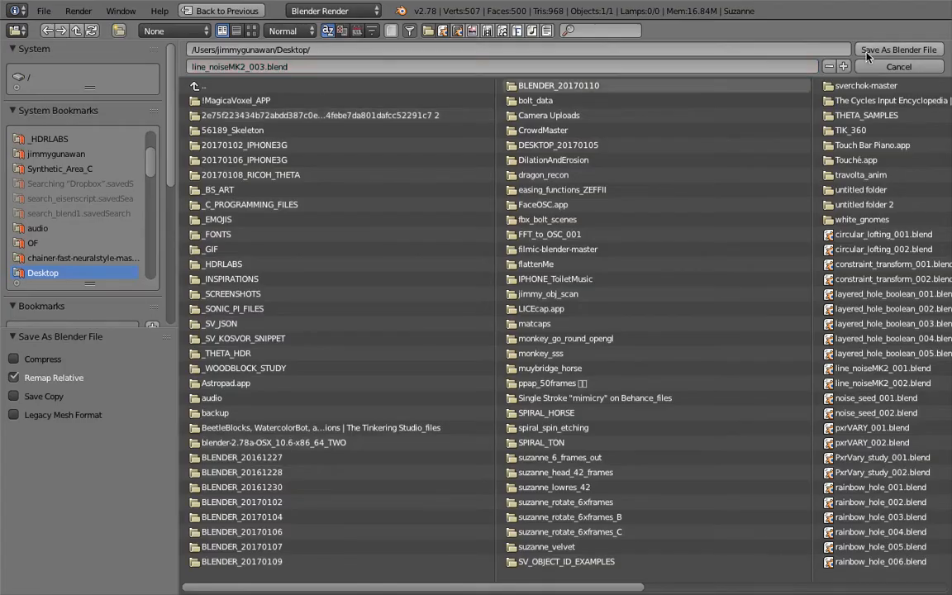
{"action": "left_click", "coordinate": [898, 49]}
- Delete the Suzanne mesh from the scene and save the file over the existing one
{"action": "key", "text": "x"}
{"action": "left_click", "coordinate": [446, 502]}
{"action": "key", "text": "ctrl+s"}
{"action": "left_click", "coordinate": [447, 461]}
- Reposition the Vector Noise MK2 node slightly and set its Seed to 54
{"action": "left_click_drag", "start_coordinate": [351, 150], "coordinate": [398, 149]}
{"action": "left_click_drag", "start_coordinate": [341, 82], "coordinate": [347, 75]}
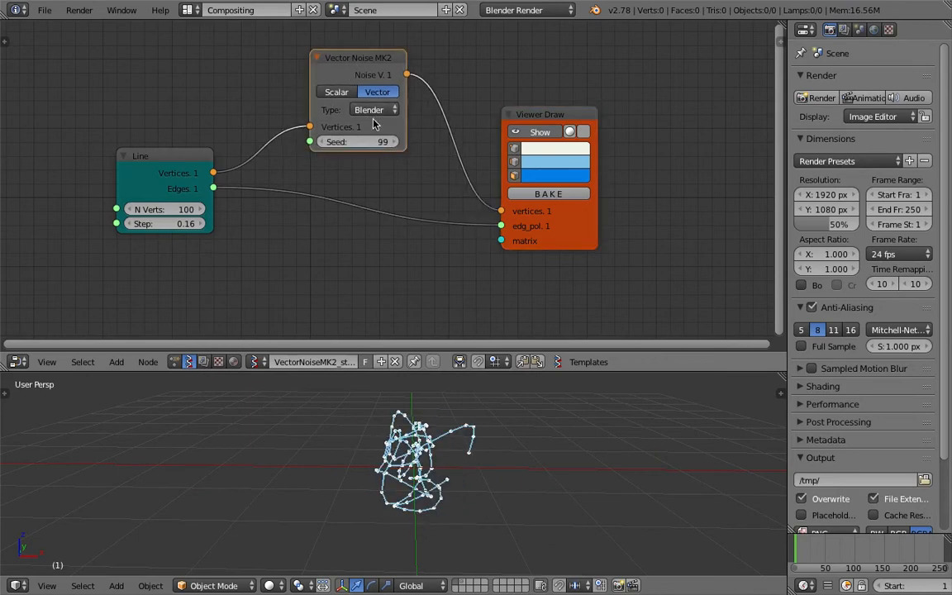
{"action": "scroll", "coordinate": [374, 123], "scroll_direction": "up", "scroll_amount": 1}
{"action": "scroll", "coordinate": [363, 196], "scroll_direction": "down", "scroll_amount": 1}
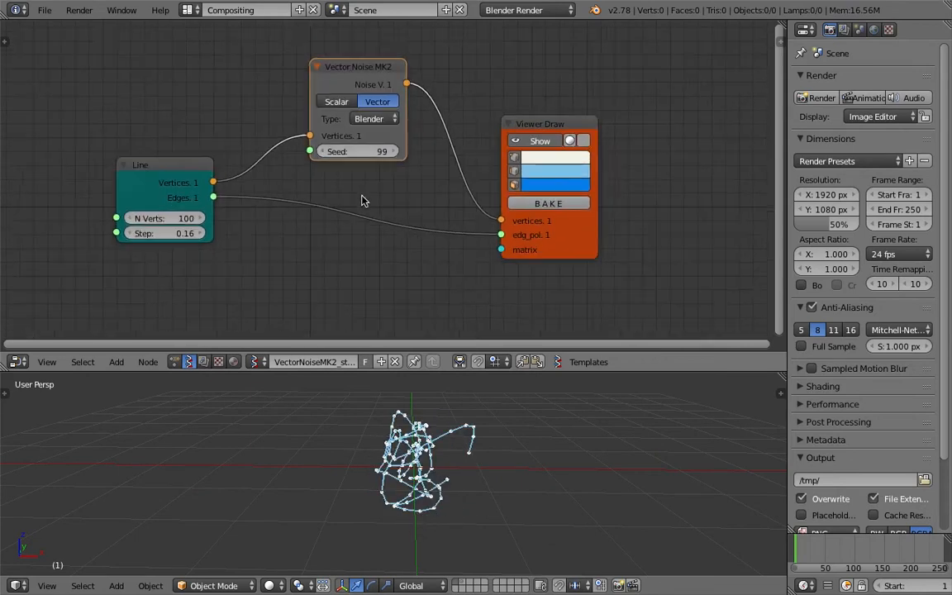
{"action": "middle_click_drag", "start_coordinate": [370, 175], "coordinate": [388, 172]}
{"action": "left_click_drag", "start_coordinate": [398, 155], "coordinate": [401, 152]}
{"action": "scroll", "coordinate": [392, 164], "scroll_direction": "down", "scroll_amount": 3}
{"action": "scroll", "coordinate": [388, 160], "scroll_direction": "up", "scroll_amount": 3}
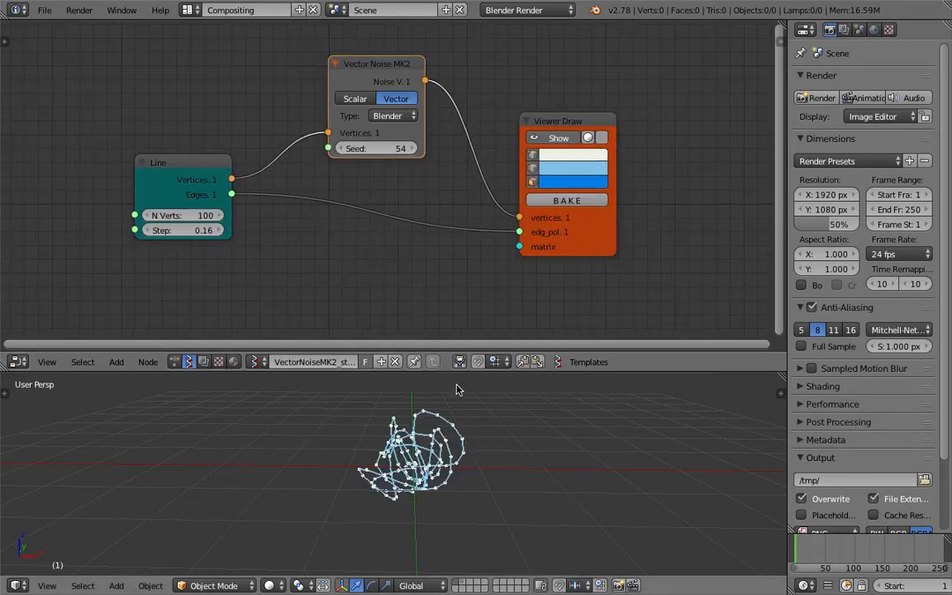
- Add a Matrix in node in the free space below the Line-to-viewer connections
{"action": "left_click_drag", "start_coordinate": [411, 351], "coordinate": [407, 324]}
{"action": "middle_click_drag", "start_coordinate": [314, 289], "coordinate": [359, 213]}
{"action": "key", "text": "alt+space"}
{"action": "type", "text": "matrix i"}
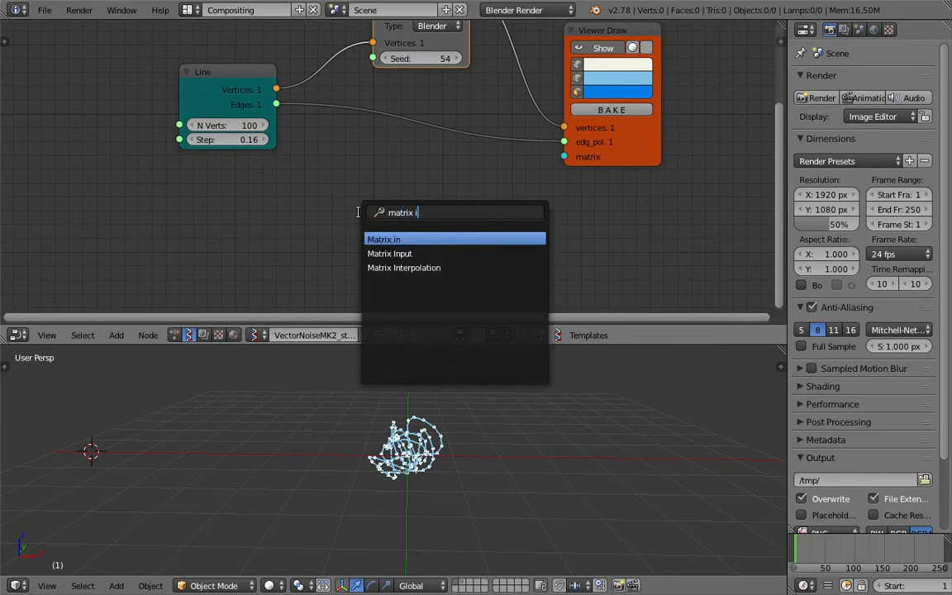
{"action": "key", "text": "Return"}
{"action": "left_click", "coordinate": [424, 176]}
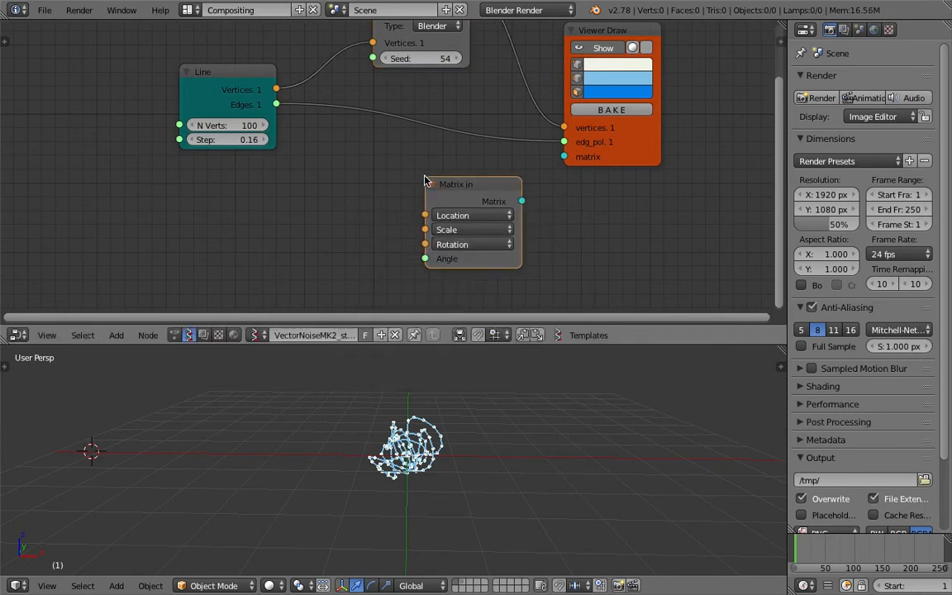
- Connect the Matrix in node's Matrix output to the Viewer Draw matrix input
{"action": "scroll", "coordinate": [486, 176], "scroll_direction": "up", "scroll_amount": 2}
{"action": "middle_click_drag", "start_coordinate": [486, 175], "coordinate": [446, 183]}
{"action": "scroll", "coordinate": [538, 186], "scroll_direction": "down", "scroll_amount": 3}
{"action": "middle_click_drag", "start_coordinate": [530, 185], "coordinate": [535, 188]}
{"action": "left_click_drag", "start_coordinate": [485, 210], "coordinate": [530, 168]}
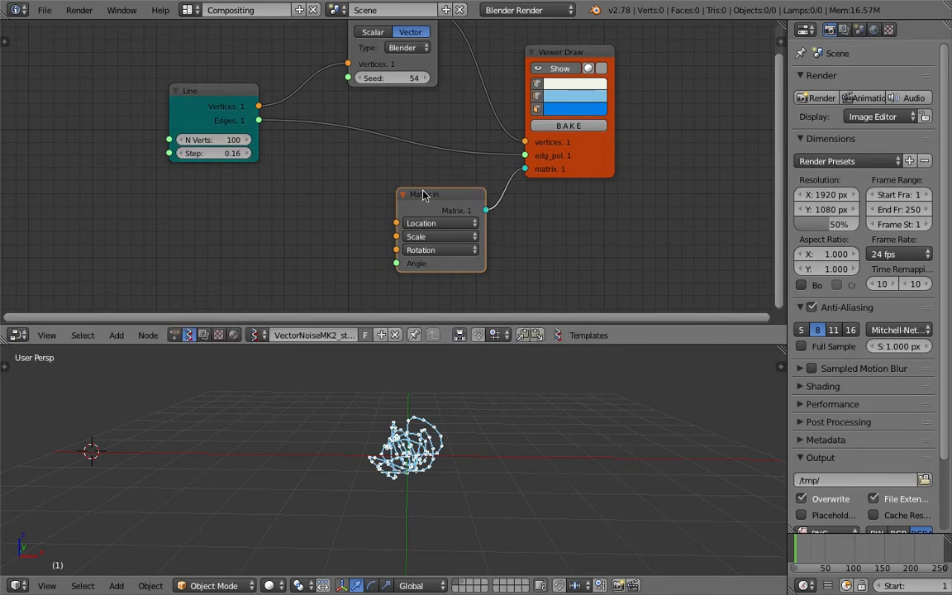
- Add a Plane generator node and connect its Vertices output to the Matrix in node's Location input
{"action": "key", "text": "shift+a"}
{"action": "left_click", "coordinate": [279, 206]}
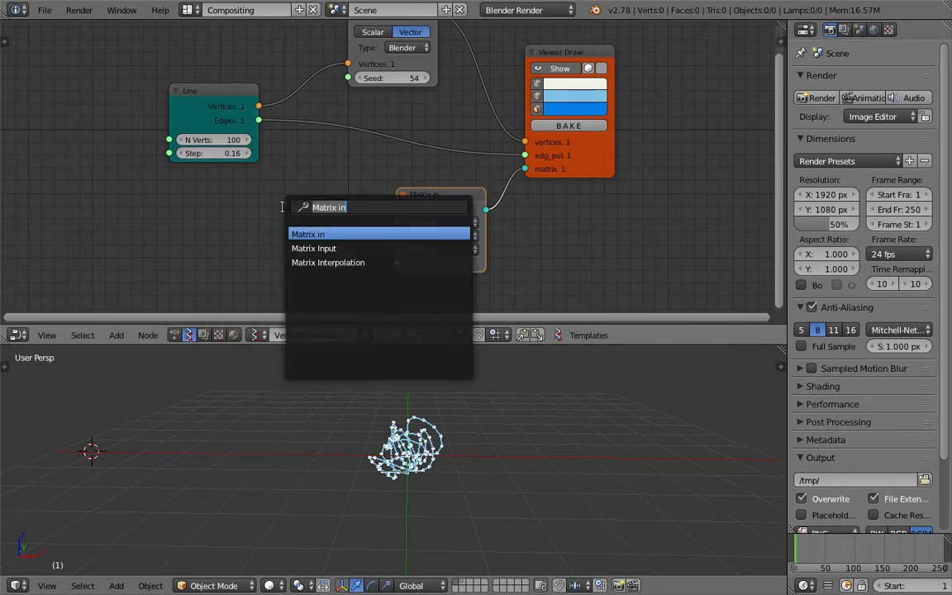
{"action": "type", "text": "gri"}
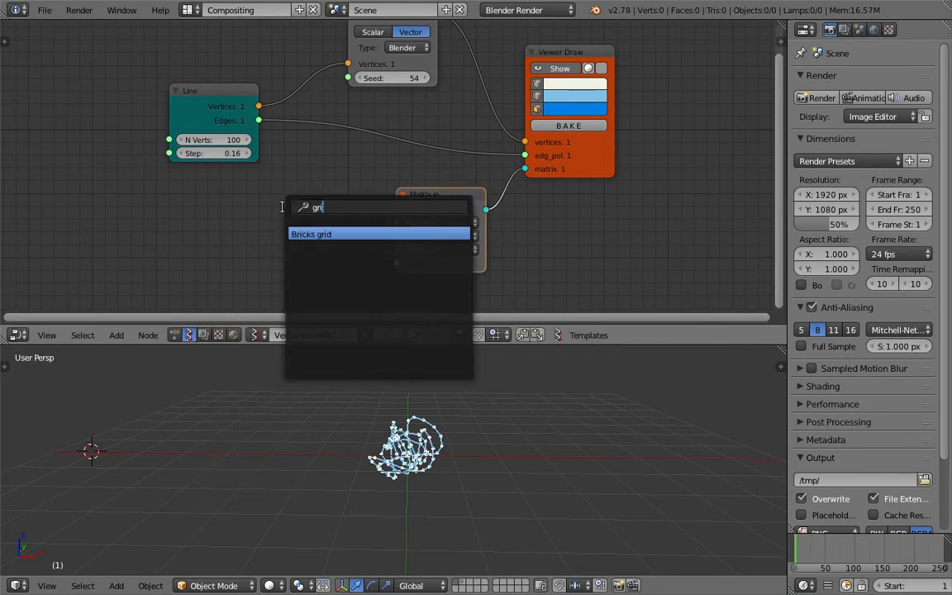
{"action": "key", "text": "Return"}
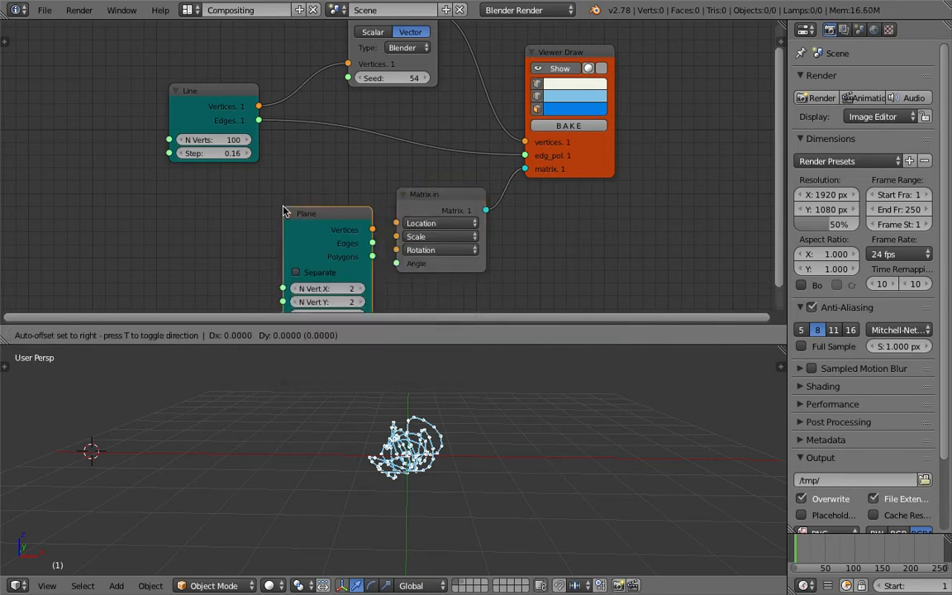
{"action": "left_click", "coordinate": [255, 202]}
{"action": "middle_click_drag", "start_coordinate": [255, 202], "coordinate": [281, 135]}
{"action": "left_click_drag", "start_coordinate": [358, 157], "coordinate": [421, 169]}
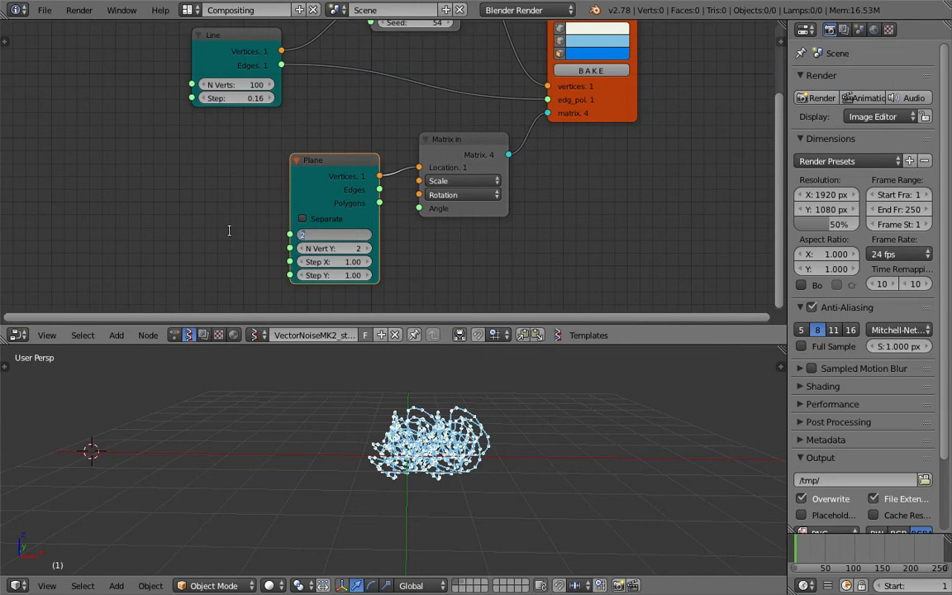
- Set the Plane node's N Vert X and N Vert Y to 3
{"action": "key", "text": "Return"}
{"action": "double_click", "coordinate": [355, 248]}
{"action": "type", "text": "3"}
{"action": "key", "text": "Return"}
- Set the Plane node's Step X and Step Y to 2.23 to spread out the line copies
{"action": "middle_click_drag", "start_coordinate": [467, 395], "coordinate": [369, 460]}
{"action": "left_click_drag", "start_coordinate": [335, 267], "coordinate": [413, 268]}
{"action": "scroll", "coordinate": [428, 413], "scroll_direction": "down", "scroll_amount": 4}
{"action": "middle_click_drag", "start_coordinate": [432, 458], "coordinate": [352, 481]}
{"action": "scroll", "coordinate": [352, 481], "scroll_direction": "up", "scroll_amount": 2}
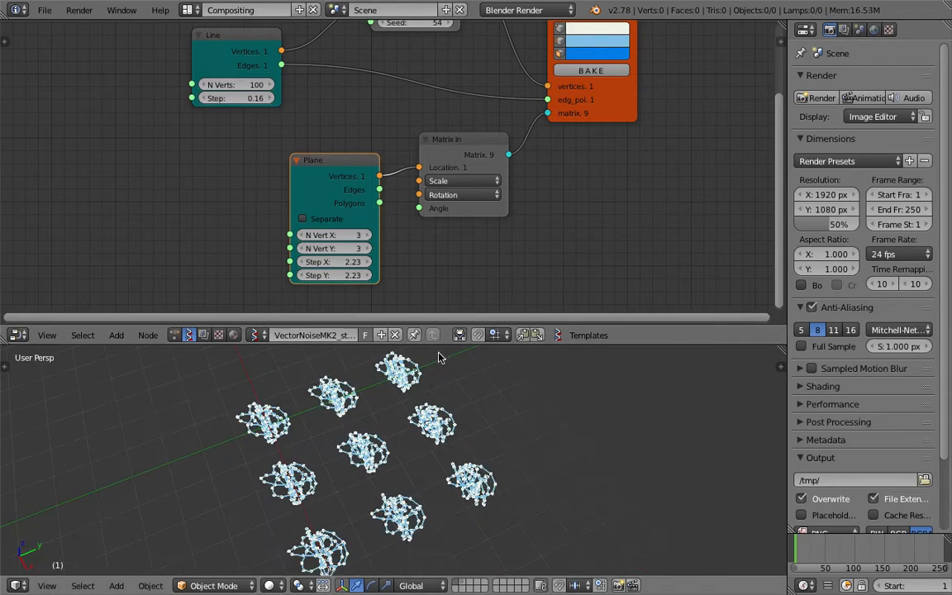
- Adjust the height of the 3D view and examine the grid of noisy lines from above
{"action": "left_click_drag", "start_coordinate": [441, 345], "coordinate": [447, 247]}
{"action": "middle_click_drag", "start_coordinate": [417, 327], "coordinate": [489, 365]}
{"action": "middle_click_drag", "start_coordinate": [399, 425], "coordinate": [478, 369]}
{"action": "scroll", "coordinate": [399, 389], "scroll_direction": "down", "scroll_amount": 2}
{"action": "scroll", "coordinate": [448, 400], "scroll_direction": "up", "scroll_amount": 2}
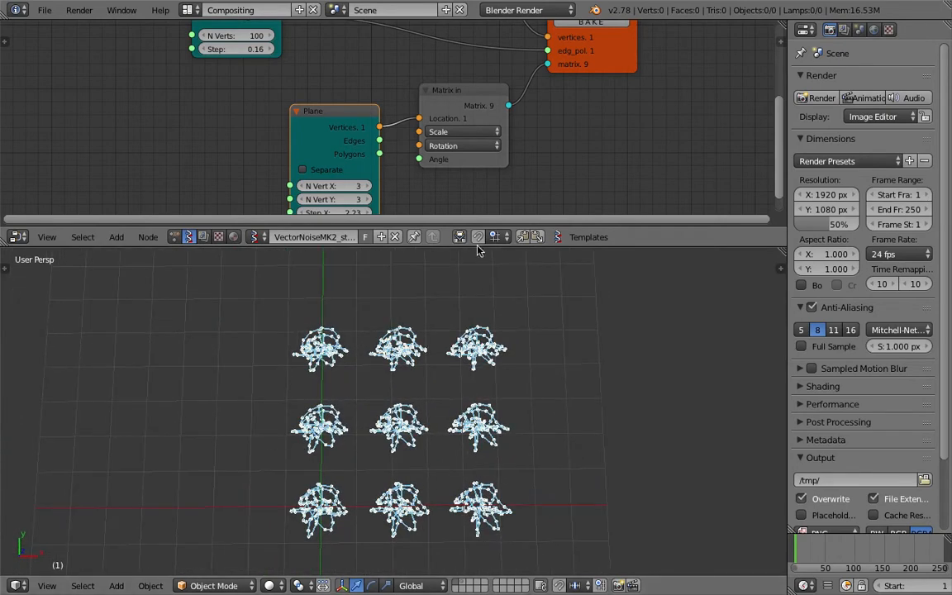
{"action": "left_click_drag", "start_coordinate": [477, 248], "coordinate": [476, 291]}
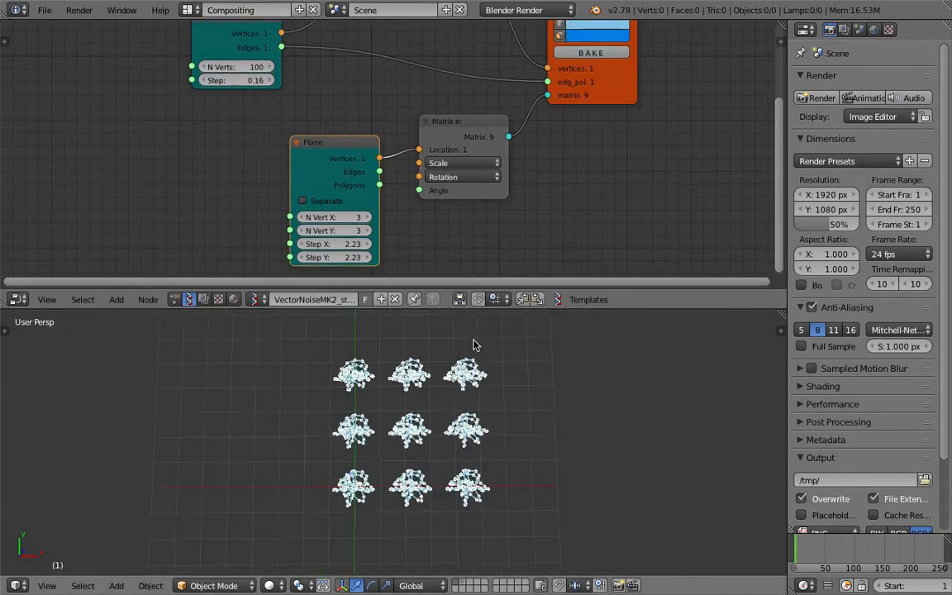
- Save the file over the existing one and move the Line node away from the Vector Noise MK2 node
{"action": "key", "text": "ctrl+s"}
{"action": "left_click", "coordinate": [471, 350]}
{"action": "middle_click_drag", "start_coordinate": [390, 83], "coordinate": [371, 171]}
{"action": "scroll", "coordinate": [368, 165], "scroll_direction": "up", "scroll_amount": 2}
{"action": "left_click_drag", "start_coordinate": [233, 92], "coordinate": [214, 89]}
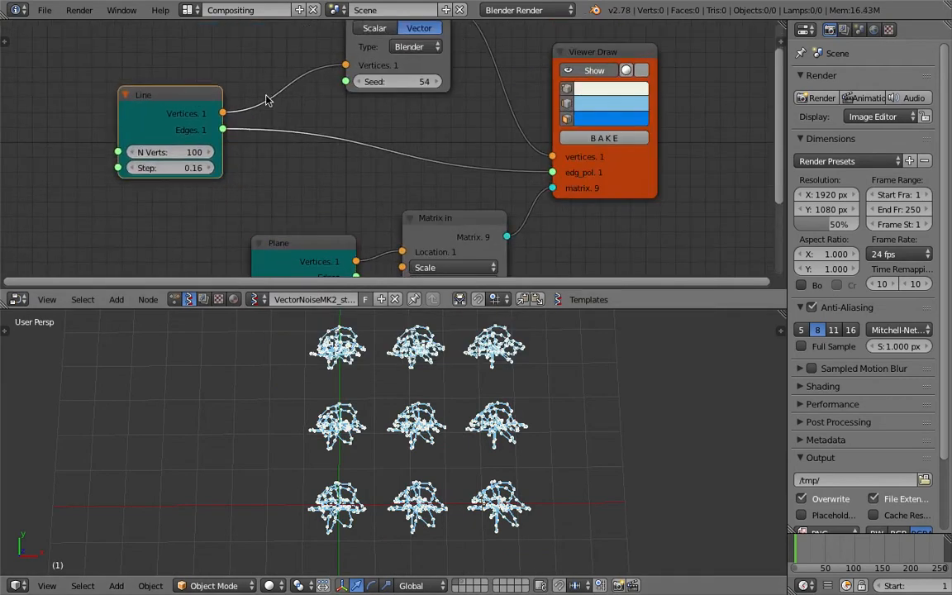
- Make the node editor taller and move the Plane and Matrix in nodes up, closer to the rest of the tree
{"action": "scroll", "coordinate": [355, 170], "scroll_direction": "down", "scroll_amount": 3}
{"action": "scroll", "coordinate": [355, 172], "scroll_direction": "down", "scroll_amount": 1}
{"action": "left_click_drag", "start_coordinate": [603, 309], "coordinate": [603, 345]}
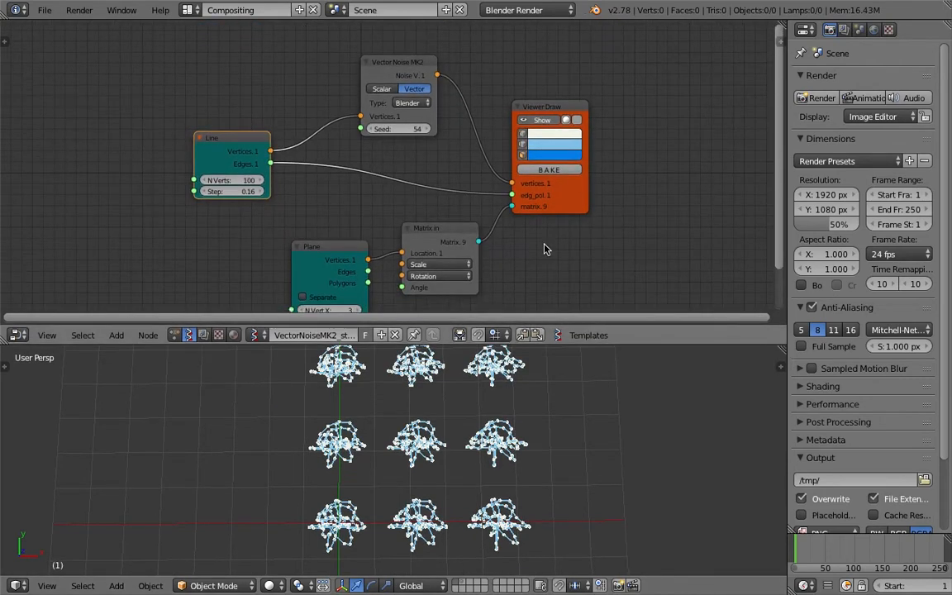
{"action": "middle_click_drag", "start_coordinate": [332, 176], "coordinate": [376, 158]}
{"action": "left_click_drag", "start_coordinate": [382, 235], "coordinate": [390, 199]}
{"action": "left_click_drag", "start_coordinate": [465, 214], "coordinate": [472, 195]}
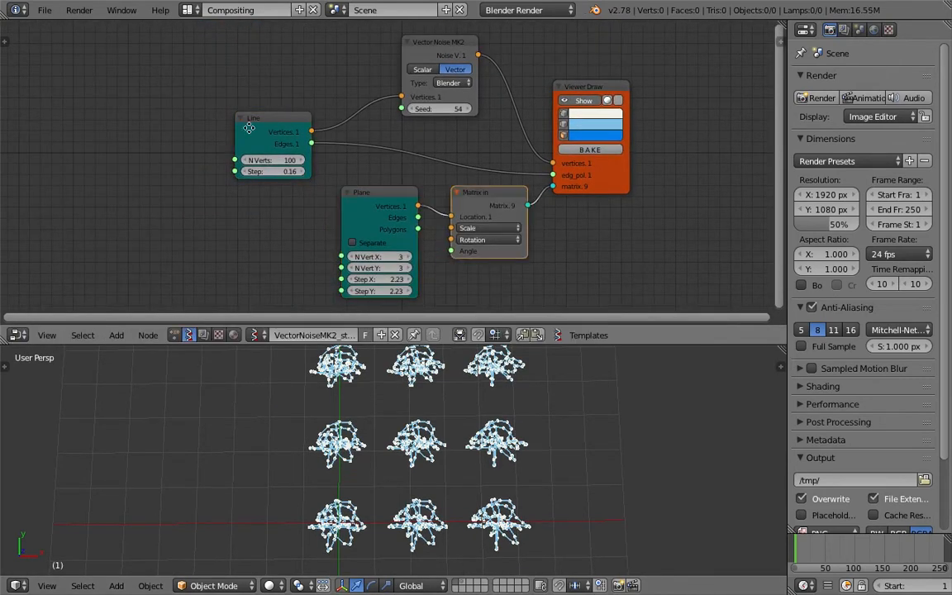
- Add a Range Int node and place it above and to the left of the Line node
{"action": "middle_click_drag", "start_coordinate": [248, 128], "coordinate": [272, 162]}
{"action": "scroll", "coordinate": [219, 132], "scroll_direction": "up", "scroll_amount": 1}
{"action": "key", "text": "shift+a"}
{"action": "left_click", "coordinate": [221, 117]}
{"action": "type", "text": "range i"}
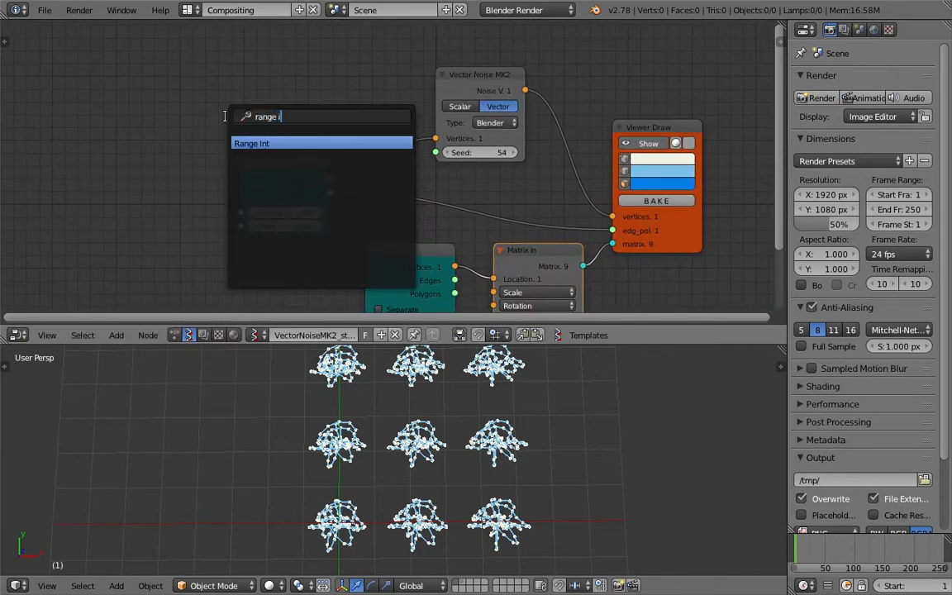
{"action": "key", "text": "Return"}
{"action": "left_click", "coordinate": [129, 71]}
{"action": "middle_click_drag", "start_coordinate": [169, 94], "coordinate": [167, 121]}
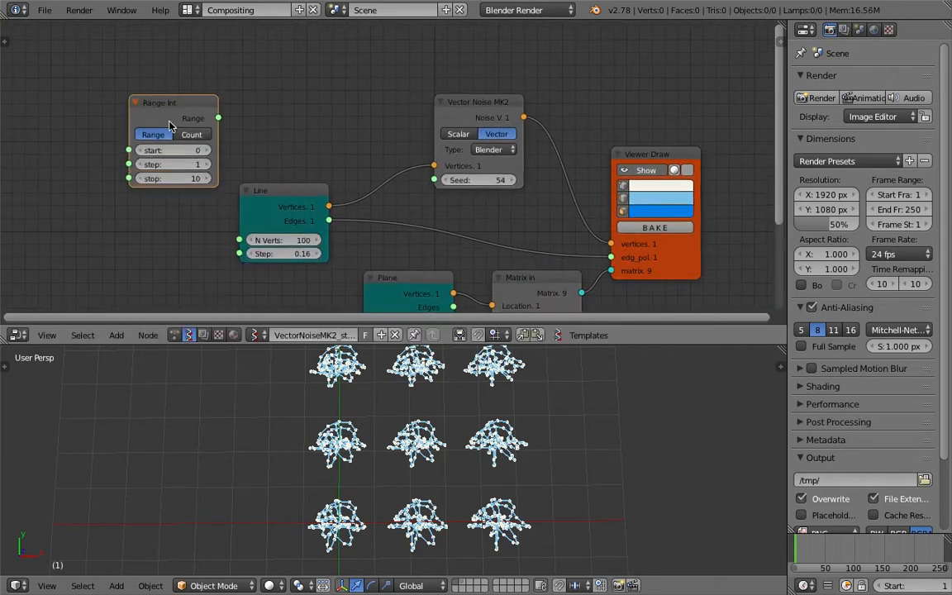
{"action": "left_click_drag", "start_coordinate": [168, 100], "coordinate": [118, 100]}
- Add a Stethoscope node and connect the Range Int node's Range output to its Data input
{"action": "key", "text": "shift+a"}
{"action": "left_click", "coordinate": [265, 95]}
{"action": "type", "text": "ste"}
{"action": "key", "text": "Return"}
{"action": "left_click", "coordinate": [262, 87]}
{"action": "left_click_drag", "start_coordinate": [168, 118], "coordinate": [261, 126]}
{"action": "scroll", "coordinate": [380, 87], "scroll_direction": "up", "scroll_amount": 5}
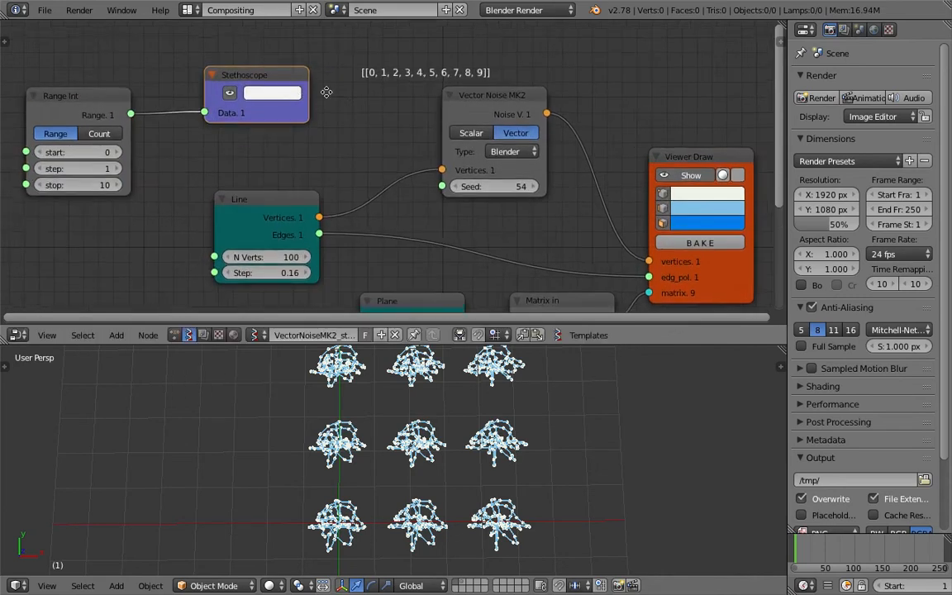
{"action": "scroll", "coordinate": [399, 89], "scroll_direction": "down", "scroll_amount": 4}
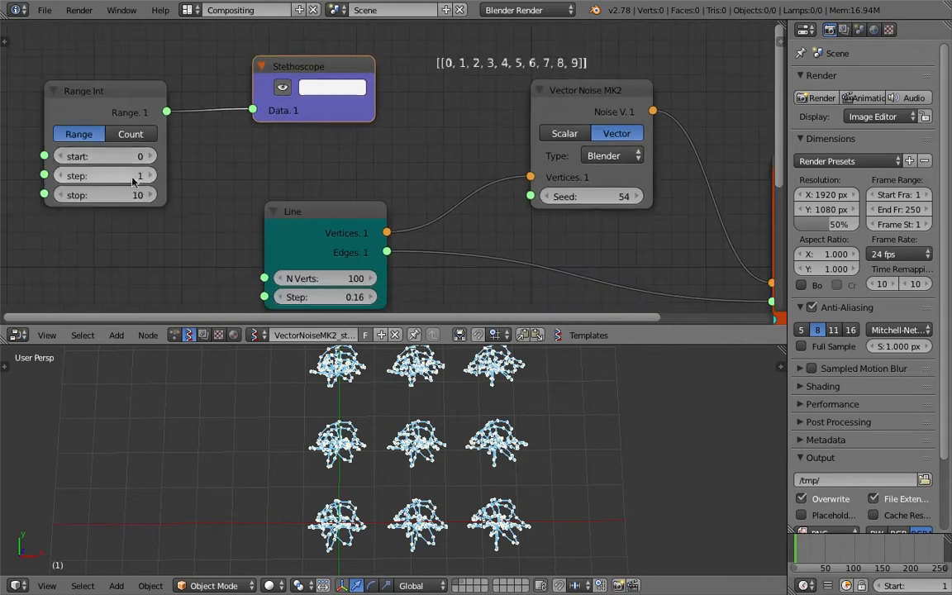
- Switch the Range Int node to Count mode and set its count to 9
{"action": "left_click", "coordinate": [128, 134]}
{"action": "left_click_drag", "start_coordinate": [99, 195], "coordinate": [124, 195]}
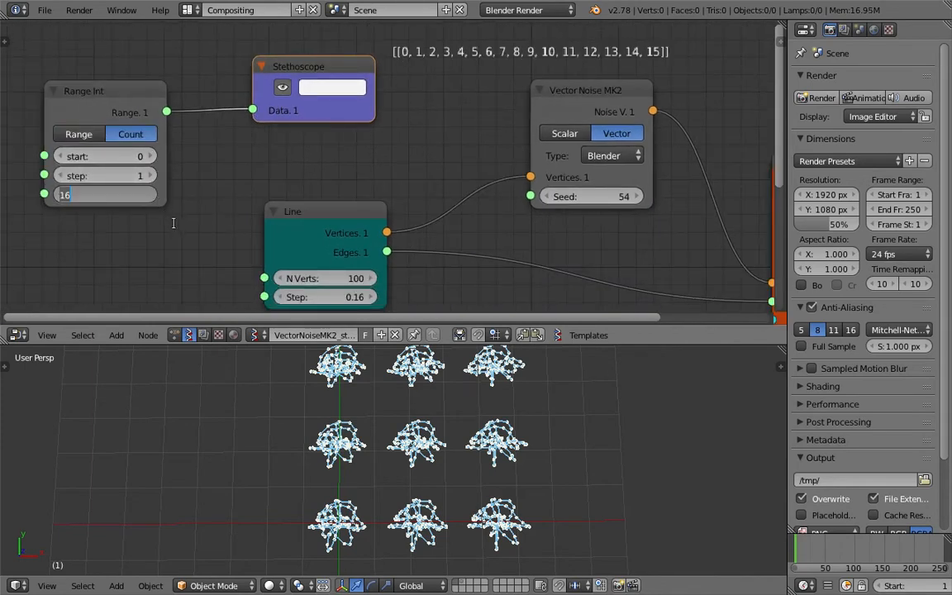
{"action": "type", "text": "9"}
{"action": "key", "text": "Return"}
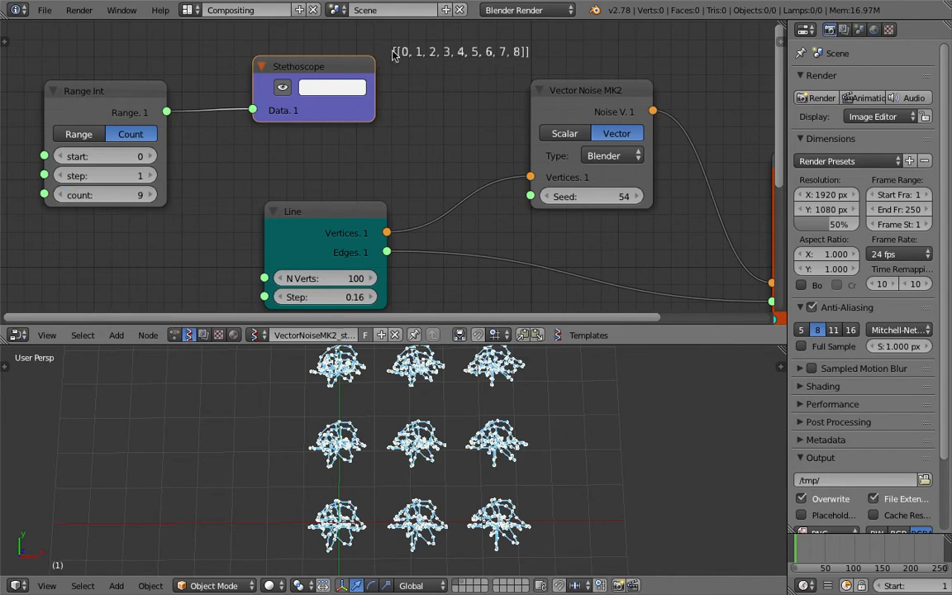
{"action": "scroll", "coordinate": [381, 101], "scroll_direction": "down", "scroll_amount": 1}
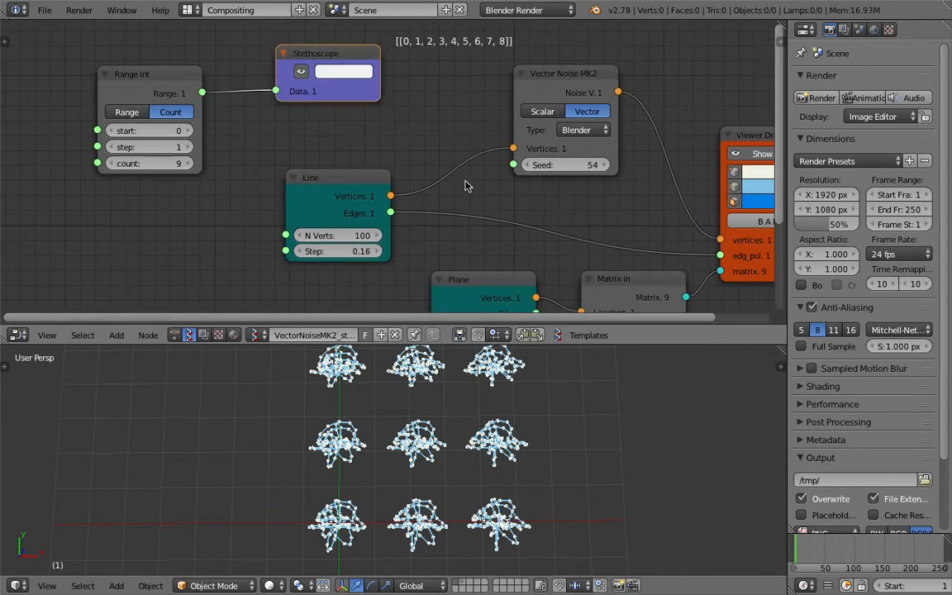
- Connect the Range Int node's Range output to the Seed input of Vector Noise MK2 and save the file
{"action": "left_click_drag", "start_coordinate": [201, 94], "coordinate": [212, 101]}
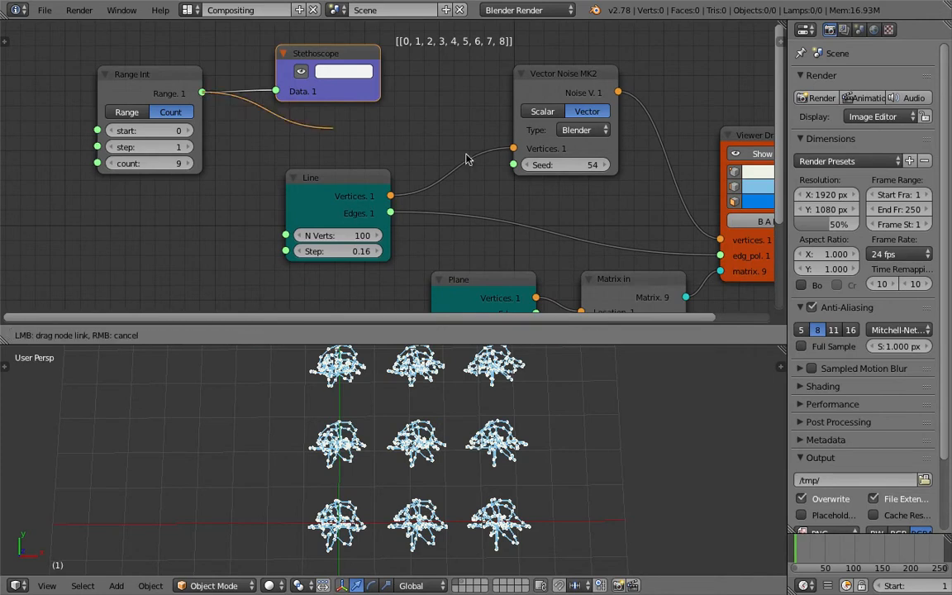
{"action": "left_click_drag", "start_coordinate": [509, 171], "coordinate": [513, 165]}
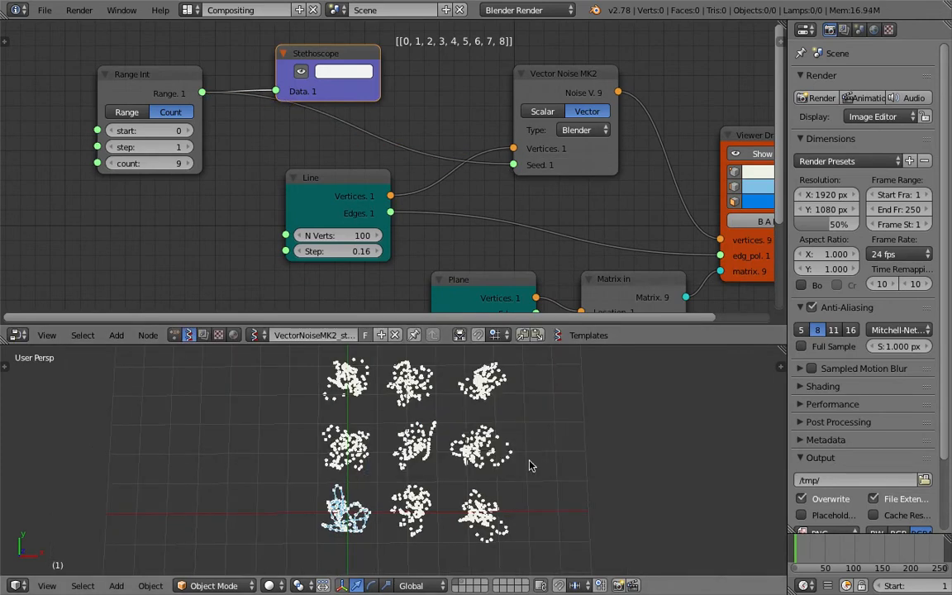
{"action": "middle_click_drag", "start_coordinate": [568, 468], "coordinate": [468, 413]}
{"action": "scroll", "coordinate": [471, 430], "scroll_direction": "up", "scroll_amount": 1}
{"action": "key", "text": "ctrl+s"}
{"action": "left_click", "coordinate": [481, 469]}
- Examine the differently seeded vertex clusters in the 3D view and save the file again
{"action": "middle_click_drag", "start_coordinate": [482, 469], "coordinate": [535, 480]}
{"action": "scroll", "coordinate": [536, 480], "scroll_direction": "down", "scroll_amount": 1}
{"action": "left_click_drag", "start_coordinate": [565, 344], "coordinate": [563, 263]}
{"action": "middle_click_drag", "start_coordinate": [521, 334], "coordinate": [521, 417]}
{"action": "middle_click_drag", "start_coordinate": [390, 407], "coordinate": [488, 430]}
{"action": "scroll", "coordinate": [503, 171], "scroll_direction": "down", "scroll_amount": 2}
{"action": "key", "text": "ctrl+s"}
{"action": "left_click", "coordinate": [499, 174]}
{"action": "left_click_drag", "start_coordinate": [546, 258], "coordinate": [512, 343]}
{"action": "key", "text": "ctrl+s"}
{"action": "left_click", "coordinate": [406, 207]}
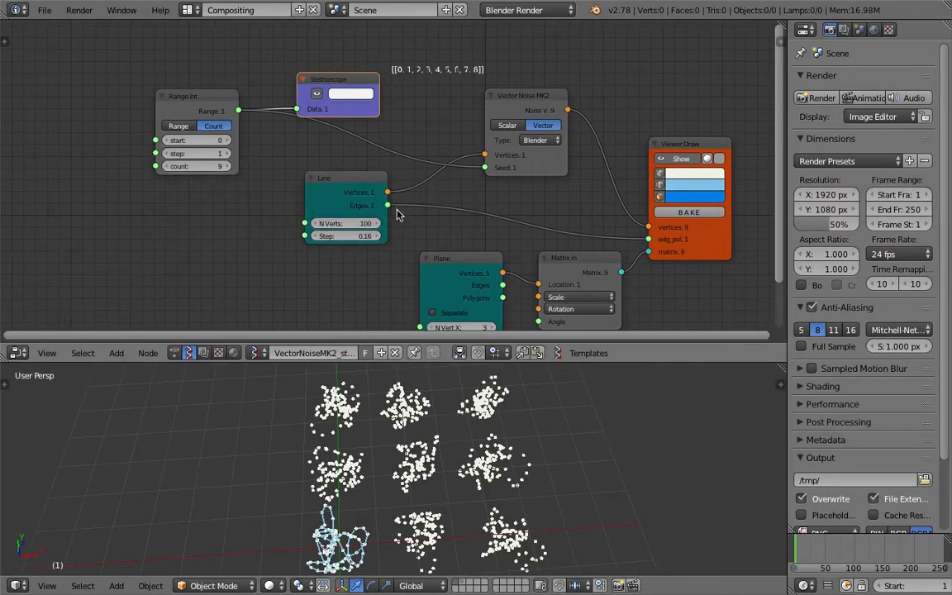
- Move the Matrix in node closer to the Plane node and place both just below the Line node's links
{"action": "middle_click_drag", "start_coordinate": [377, 241], "coordinate": [356, 221]}
{"action": "middle_click_drag", "start_coordinate": [444, 444], "coordinate": [463, 452]}
{"action": "middle_click_drag", "start_coordinate": [448, 229], "coordinate": [463, 222]}
{"action": "scroll", "coordinate": [456, 244], "scroll_direction": "down", "scroll_amount": 2}
{"action": "middle_click_drag", "start_coordinate": [462, 197], "coordinate": [468, 200]}
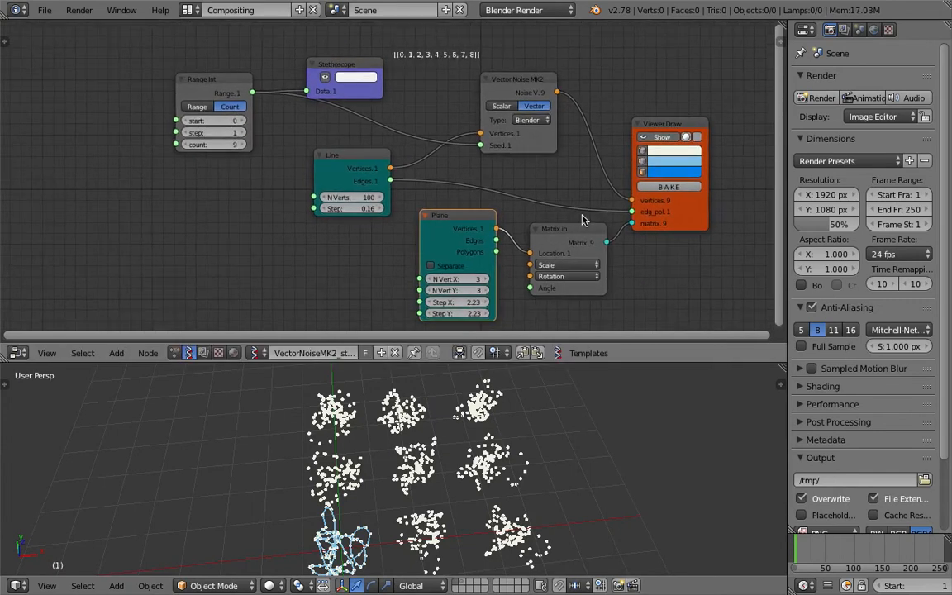
{"action": "left_click_drag", "start_coordinate": [576, 234], "coordinate": [569, 242]}
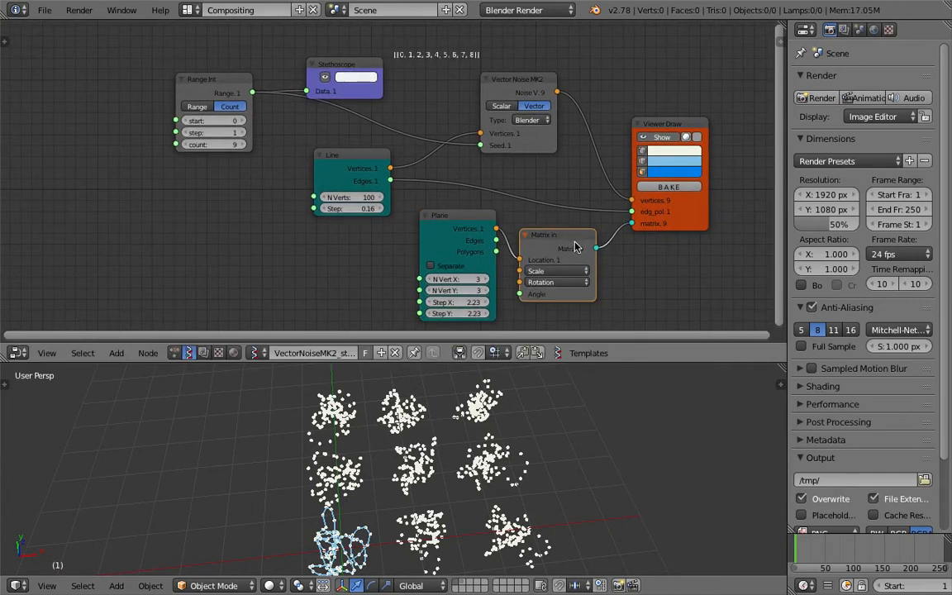
{"action": "middle_click_drag", "start_coordinate": [595, 242], "coordinate": [585, 219]}
{"action": "left_click_drag", "start_coordinate": [464, 214], "coordinate": [459, 241]}
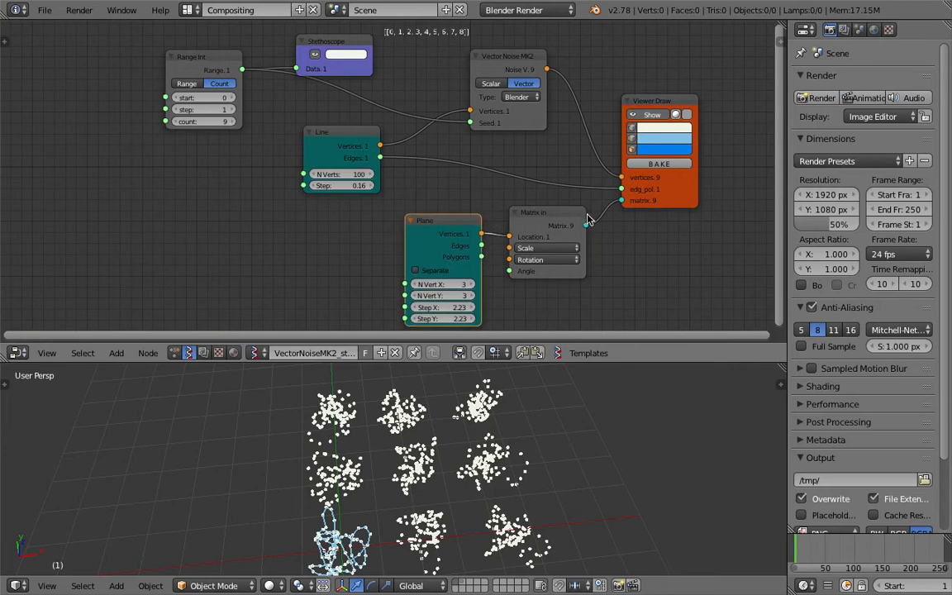
- Save the node tree file and enlarge the 3D view to show the whole grid of clusters
{"action": "middle_click_drag", "start_coordinate": [507, 173], "coordinate": [510, 190]}
{"action": "key", "text": "ctrl+s"}
{"action": "left_click", "coordinate": [509, 187]}
{"action": "scroll", "coordinate": [488, 477], "scroll_direction": "down", "scroll_amount": 2}
{"action": "middle_click_drag", "start_coordinate": [498, 478], "coordinate": [489, 479]}
{"action": "scroll", "coordinate": [488, 477], "scroll_direction": "up", "scroll_amount": 2}
{"action": "left_click_drag", "start_coordinate": [512, 363], "coordinate": [512, 328]}
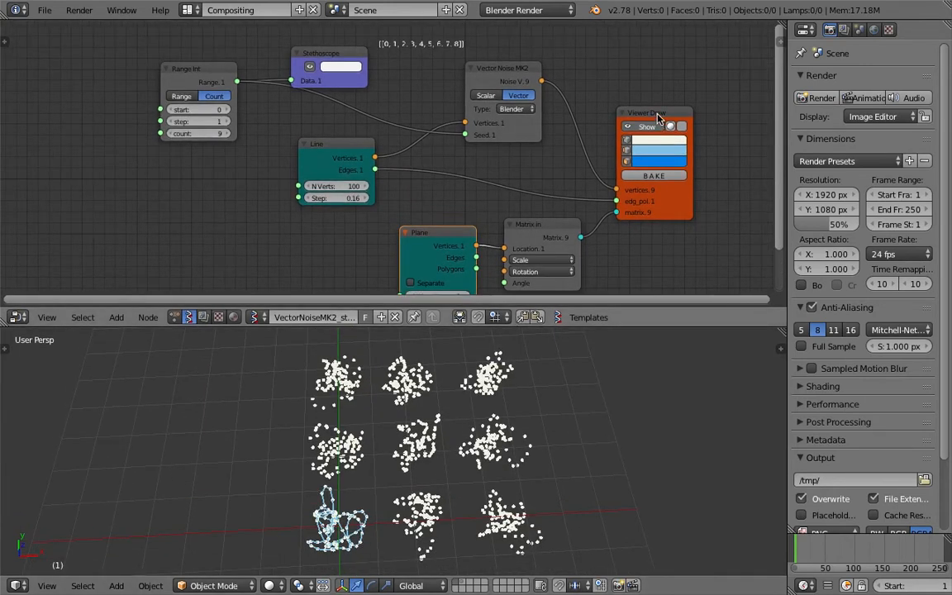
- Spread the nodes apart, moving Viewer Draw outward, Vector Noise MK2 up, and Matrix in and Plane down to free space in the middle
{"action": "left_click_drag", "start_coordinate": [657, 114], "coordinate": [719, 89]}
{"action": "left_click_drag", "start_coordinate": [353, 145], "coordinate": [342, 141]}
{"action": "middle_click_drag", "start_coordinate": [412, 177], "coordinate": [344, 183]}
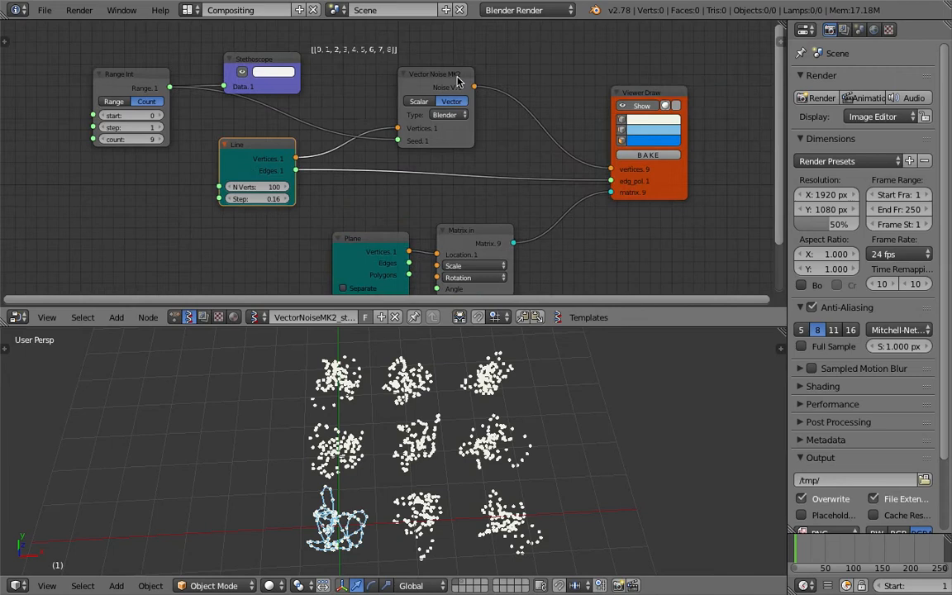
{"action": "left_click_drag", "start_coordinate": [459, 80], "coordinate": [449, 61]}
{"action": "middle_click_drag", "start_coordinate": [487, 168], "coordinate": [479, 191]}
{"action": "left_click_drag", "start_coordinate": [671, 111], "coordinate": [717, 110]}
{"action": "mouse_move", "coordinate": [506, 168]}
{"action": "middle_mouse_down"}
{"action": "mouse_move", "coordinate": [480, 168]}
{"action": "mouse_move", "coordinate": [476, 139]}
{"action": "middle_mouse_up"}
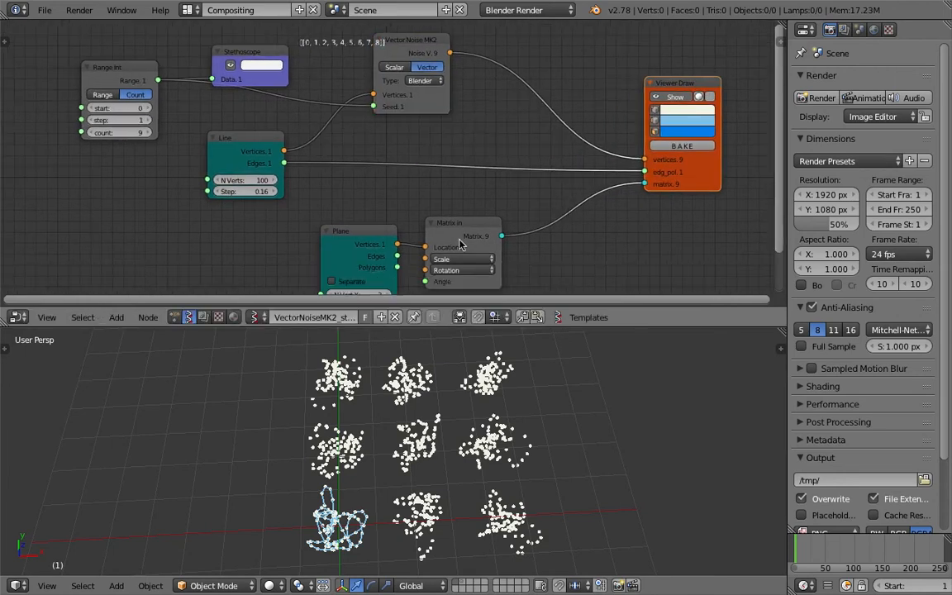
{"action": "left_click_drag", "start_coordinate": [458, 227], "coordinate": [537, 275]}
{"action": "left_click_drag", "start_coordinate": [392, 234], "coordinate": [480, 278]}
{"action": "middle_click_drag", "start_coordinate": [406, 221], "coordinate": [408, 193]}
- Insert a List Repeater node between the Line's Edges output and Viewer Draw's edg_pol input, and set its number to 9
{"action": "key", "text": "space"}
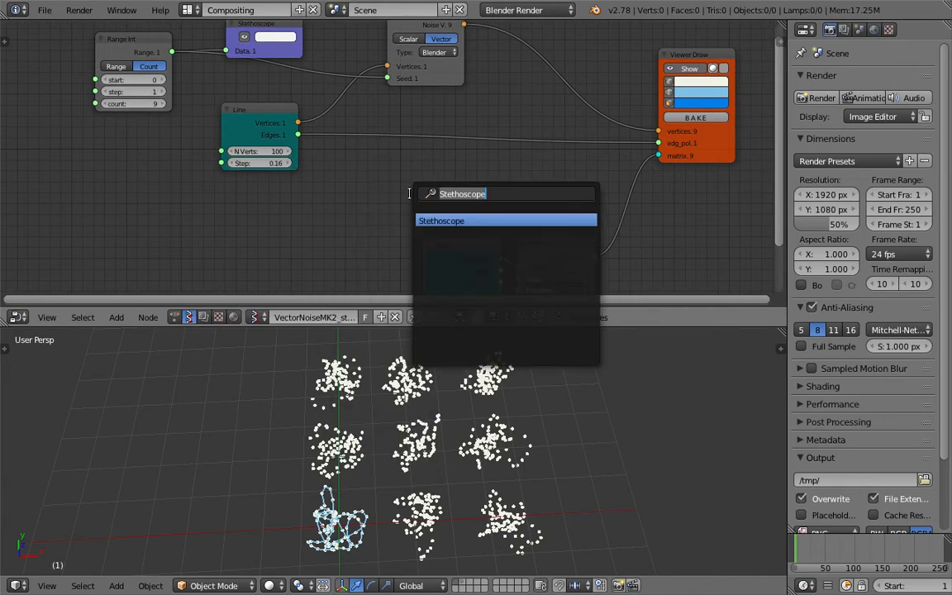
{"action": "type", "text": "repe"}
{"action": "key", "text": "Return"}
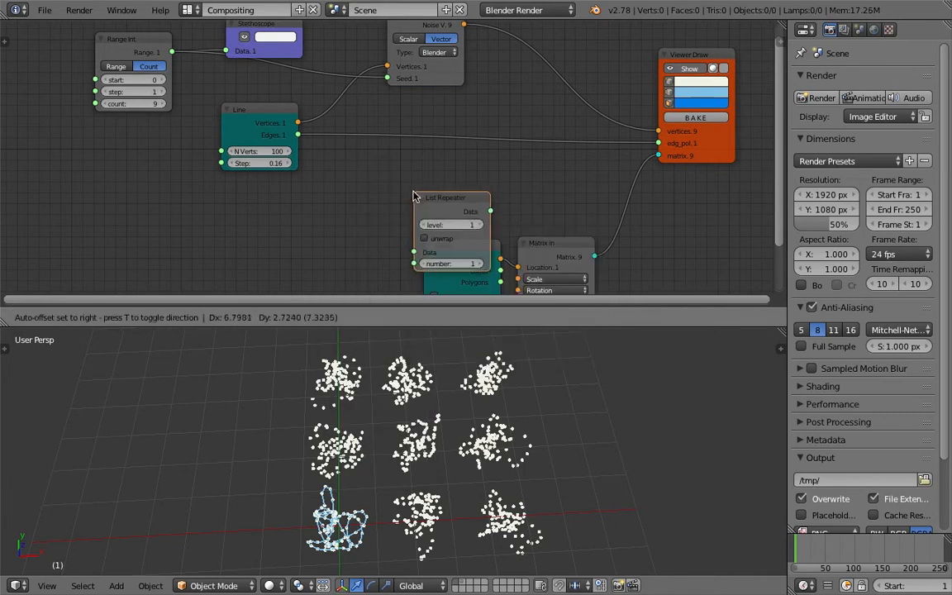
{"action": "left_click", "coordinate": [451, 161]}
{"action": "left_click_drag", "start_coordinate": [475, 187], "coordinate": [508, 187]}
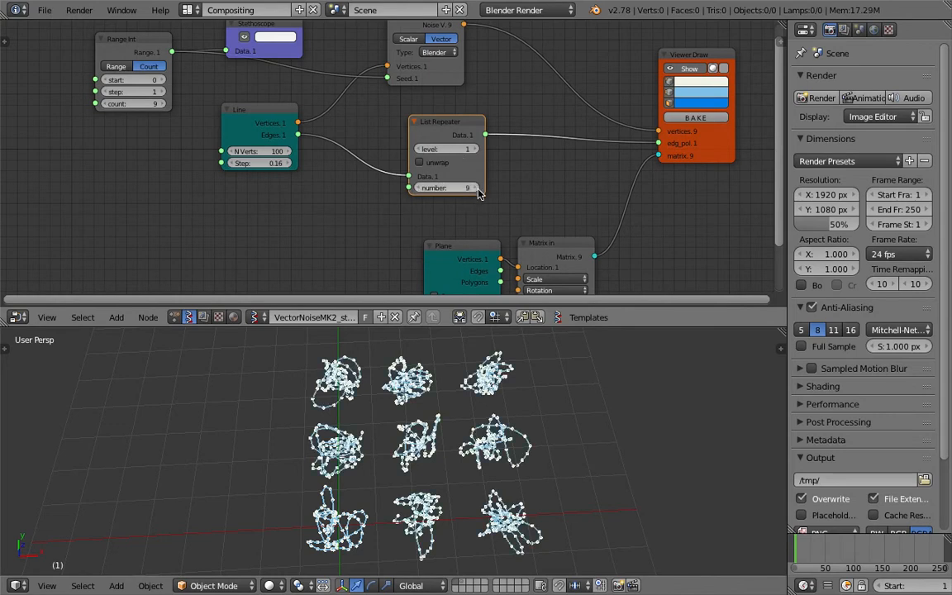
{"action": "mouse_move", "coordinate": [417, 437]}
{"action": "middle_mouse_down"}
{"action": "mouse_move", "coordinate": [415, 480]}
{"action": "mouse_move", "coordinate": [421, 438]}
{"action": "middle_mouse_up"}
{"action": "scroll", "coordinate": [347, 142], "scroll_direction": "down", "scroll_amount": 3}
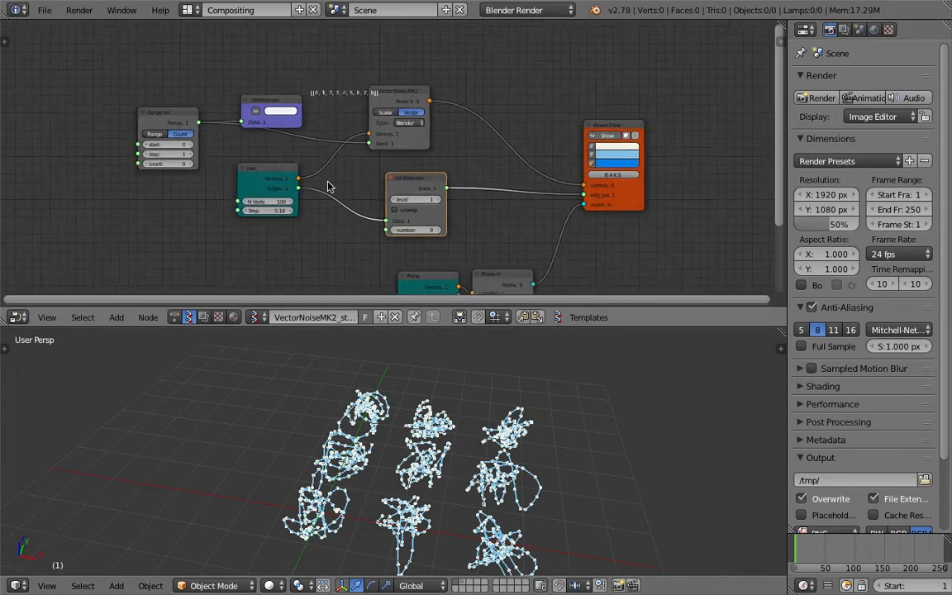
- Move the Stethoscope node up, set the Range Int node's start to 111, and save the file
{"action": "scroll", "coordinate": [327, 187], "scroll_direction": "up", "scroll_amount": 2}
{"action": "left_click_drag", "start_coordinate": [235, 106], "coordinate": [230, 75]}
{"action": "middle_click_drag", "start_coordinate": [286, 135], "coordinate": [333, 99]}
{"action": "left_click_drag", "start_coordinate": [146, 125], "coordinate": [238, 125]}
{"action": "key", "text": "ctrl+s"}
{"action": "left_click", "coordinate": [455, 434]}
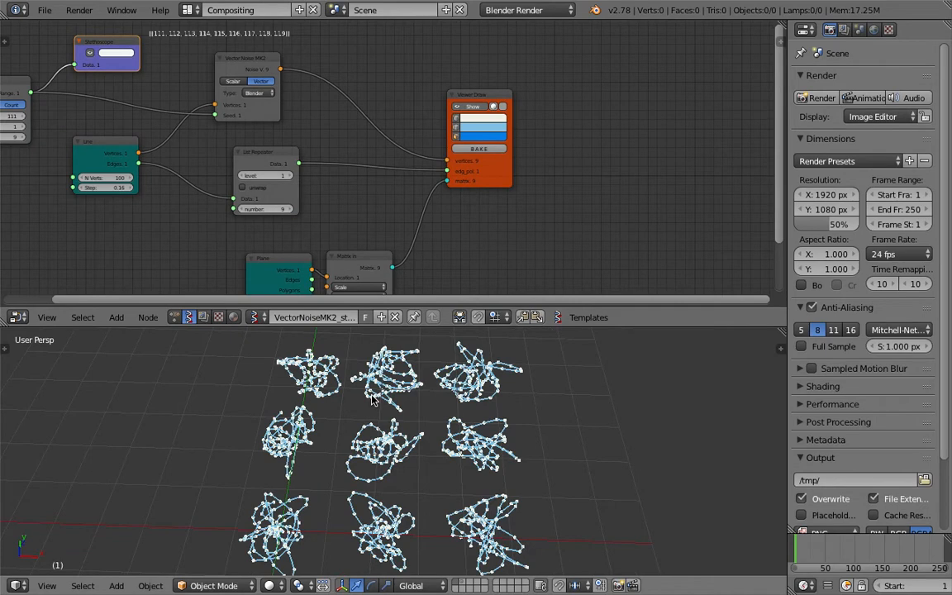
- Move the Plane and Matrix in nodes up beside the List Repeater and shift Viewer Draw slightly outward
{"action": "scroll", "coordinate": [372, 400], "scroll_direction": "down", "scroll_amount": 1}
{"action": "middle_click_drag", "start_coordinate": [468, 479], "coordinate": [451, 472]}
{"action": "middle_click_drag", "start_coordinate": [373, 221], "coordinate": [433, 205]}
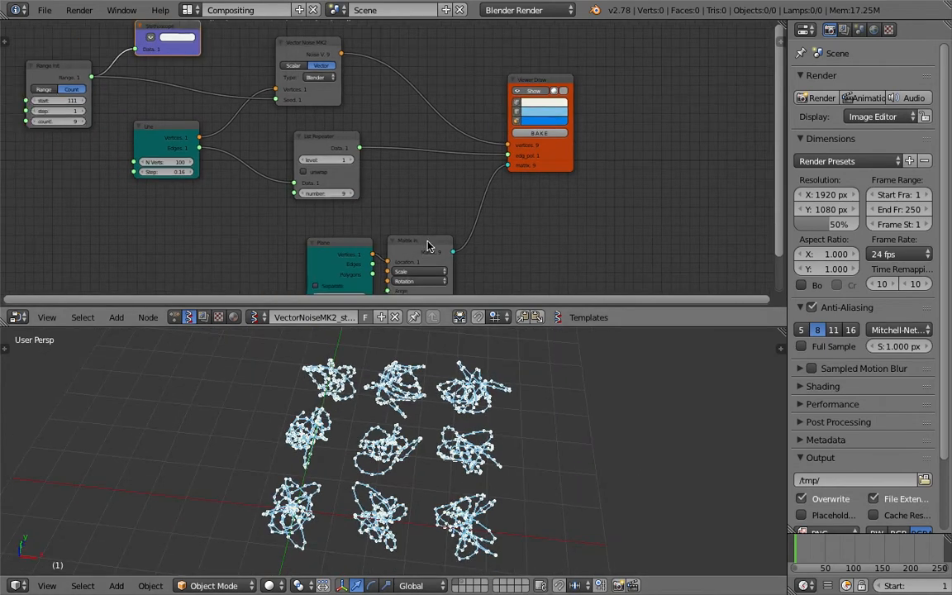
{"action": "left_click_drag", "start_coordinate": [428, 246], "coordinate": [471, 202]}
{"action": "left_click_drag", "start_coordinate": [349, 247], "coordinate": [395, 210]}
{"action": "left_click_drag", "start_coordinate": [465, 210], "coordinate": [465, 224]}
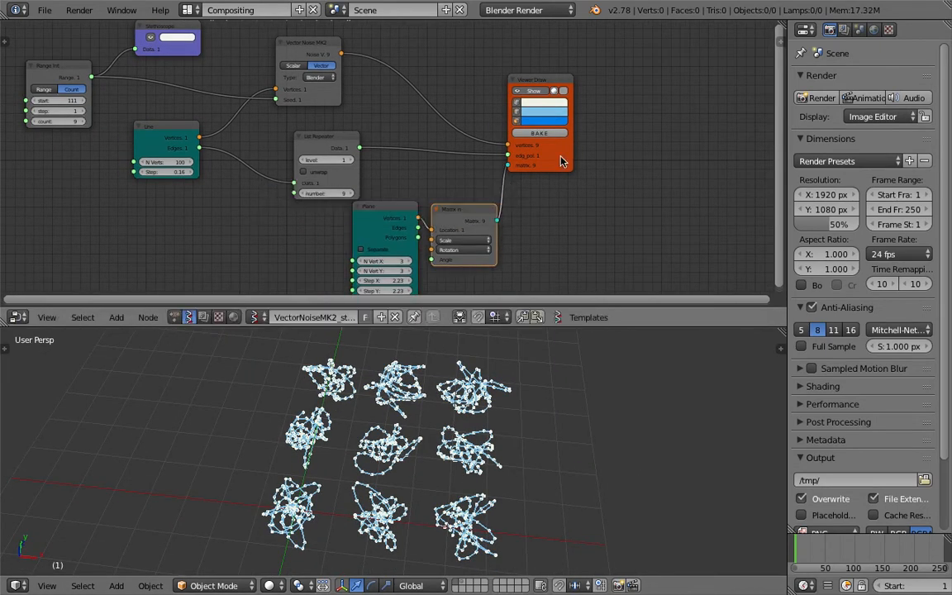
{"action": "left_click_drag", "start_coordinate": [552, 158], "coordinate": [571, 157]}
- Bake the Viewer Draw output into mesh objects and move them to the side of the preview grid
{"action": "left_click", "coordinate": [566, 137]}
{"action": "scroll", "coordinate": [496, 396], "scroll_direction": "down", "scroll_amount": 2}
{"action": "middle_click_drag", "start_coordinate": [491, 398], "coordinate": [427, 406], "text": "shift"}
{"action": "key", "text": "g"}
{"action": "left_click", "coordinate": [599, 414]}
- Move the baked line objects individually to spread them apart from each other beside the preview grid
{"action": "right_click", "coordinate": [566, 417]}
{"action": "key", "text": "g"}
{"action": "left_click", "coordinate": [622, 382]}
{"action": "right_click", "coordinate": [499, 415]}
{"action": "key", "text": "g"}
{"action": "left_click", "coordinate": [530, 373]}
{"action": "right_click", "coordinate": [461, 404]}
{"action": "key", "text": "g"}
{"action": "left_click", "coordinate": [481, 358]}
{"action": "right_click", "coordinate": [449, 448]}
{"action": "key", "text": "g"}
{"action": "left_click", "coordinate": [477, 422]}
{"action": "right_click", "coordinate": [516, 466]}
{"action": "right_click_drag", "start_coordinate": [562, 456], "coordinate": [581, 452]}
{"action": "right_click_drag", "start_coordinate": [586, 504], "coordinate": [604, 501]}
{"action": "right_click_drag", "start_coordinate": [526, 505], "coordinate": [540, 488]}
{"action": "right_click", "coordinate": [447, 493]}
{"action": "key", "text": "g"}
{"action": "left_click", "coordinate": [469, 486]}
- Enlarge the 3D view around the baked objects and save the file
{"action": "middle_click_drag", "start_coordinate": [447, 468], "coordinate": [473, 485]}
{"action": "left_click_drag", "start_coordinate": [518, 327], "coordinate": [459, 283]}
{"action": "middle_click_drag", "start_coordinate": [435, 321], "coordinate": [396, 348]}
{"action": "key", "text": "ctrl+s"}
{"action": "left_click", "coordinate": [475, 354]}
- Add a Skin modifier to the baked line object Sv_6
{"action": "right_click", "coordinate": [493, 387]}
{"action": "scroll", "coordinate": [399, 385], "scroll_direction": "up", "scroll_amount": 4}
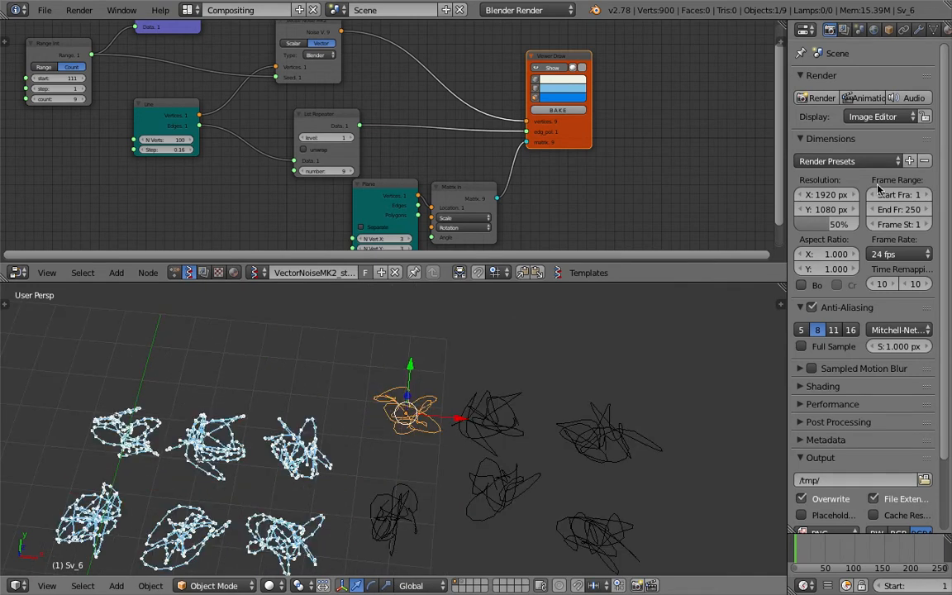
{"action": "left_click", "coordinate": [920, 30]}
{"action": "left_click", "coordinate": [868, 80]}
{"action": "left_click", "coordinate": [637, 347]}
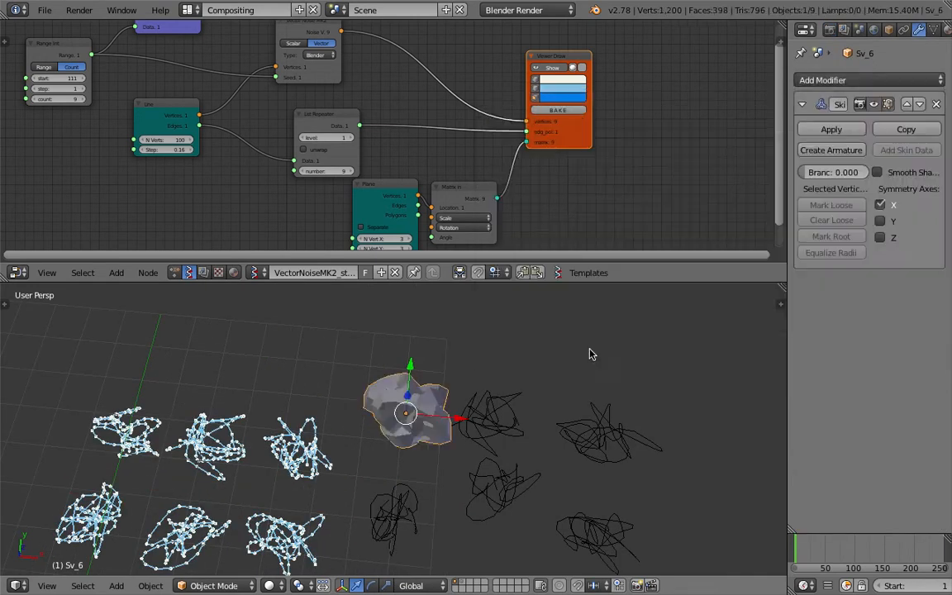
- Scale down the skin radius of all vertices of Sv_6 in Edit Mode to form thin tubes, and return to Object Mode
{"action": "scroll", "coordinate": [507, 383], "scroll_direction": "up", "scroll_amount": 3}
{"action": "middle_click_drag", "start_coordinate": [506, 382], "coordinate": [496, 429]}
{"action": "key", "text": "Tab"}
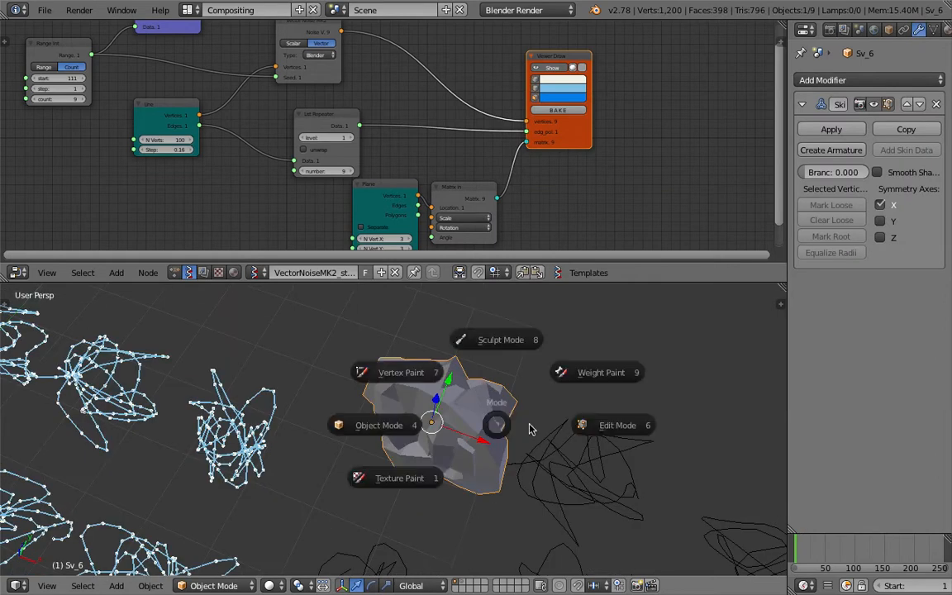
{"action": "left_click", "coordinate": [577, 423]}
{"action": "key", "text": "ctrl+a"}
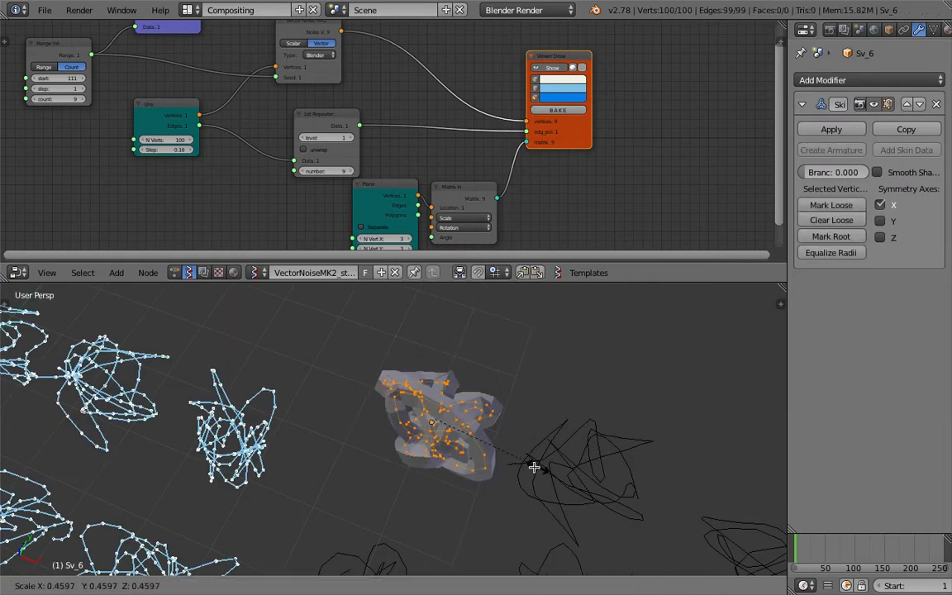
{"action": "left_click", "coordinate": [485, 451]}
{"action": "key", "text": "Tab"}
- Select the neighbouring baked line object Sv_7 and try to convert it with Mesh from Curve/Meta/Surf/Text
{"action": "right_click", "coordinate": [601, 473]}
{"action": "middle_click_drag", "start_coordinate": [603, 473], "coordinate": [670, 438]}
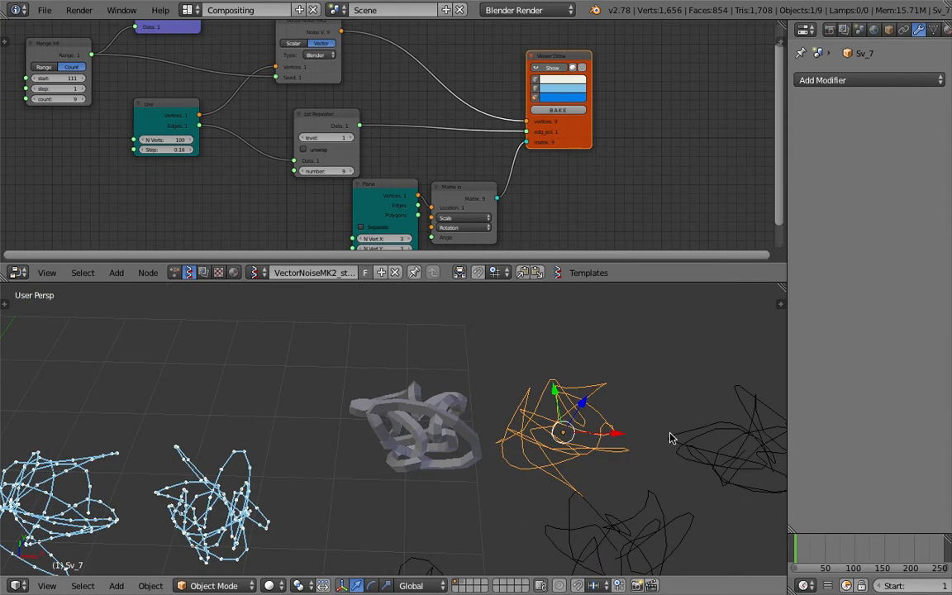
{"action": "key", "text": "space"}
{"action": "type", "text": "convert"}
{"action": "key", "text": "Return"}
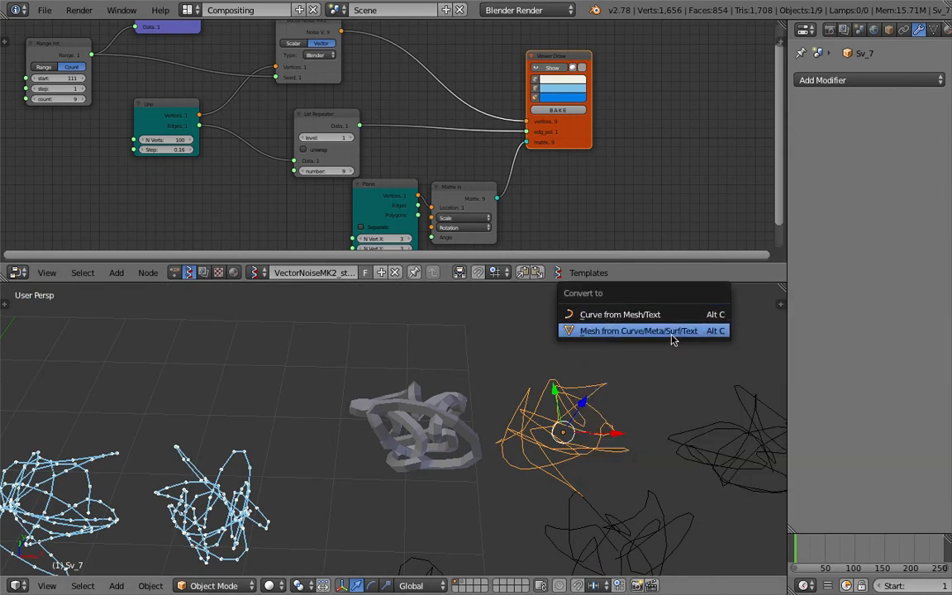
{"action": "left_click", "coordinate": [673, 332]}
- Convert the baked line object Sv_7 with Curve from Mesh/Text and display its curve data settings
{"action": "right_click", "coordinate": [940, 32]}
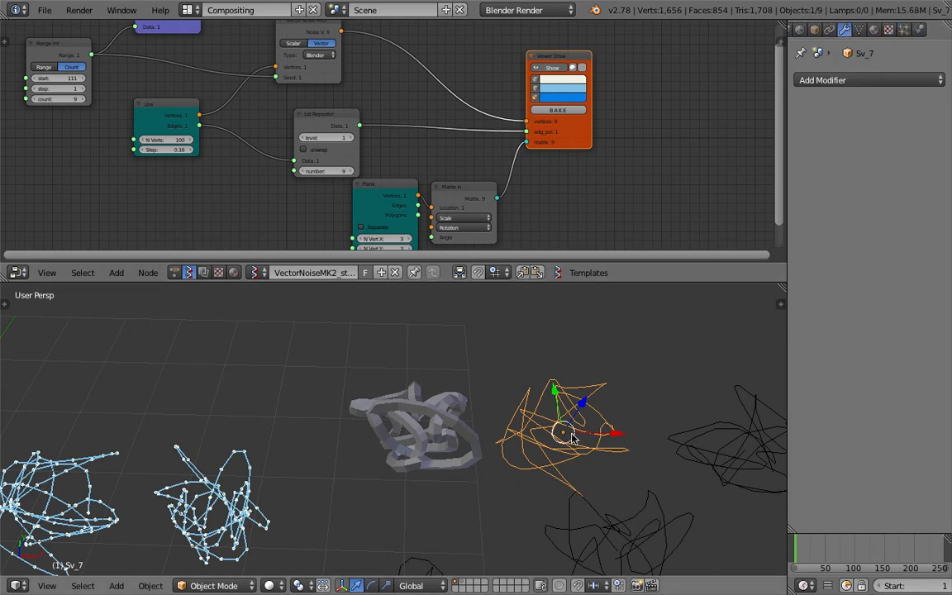
{"action": "key", "text": "space"}
{"action": "type", "text": "conver"}
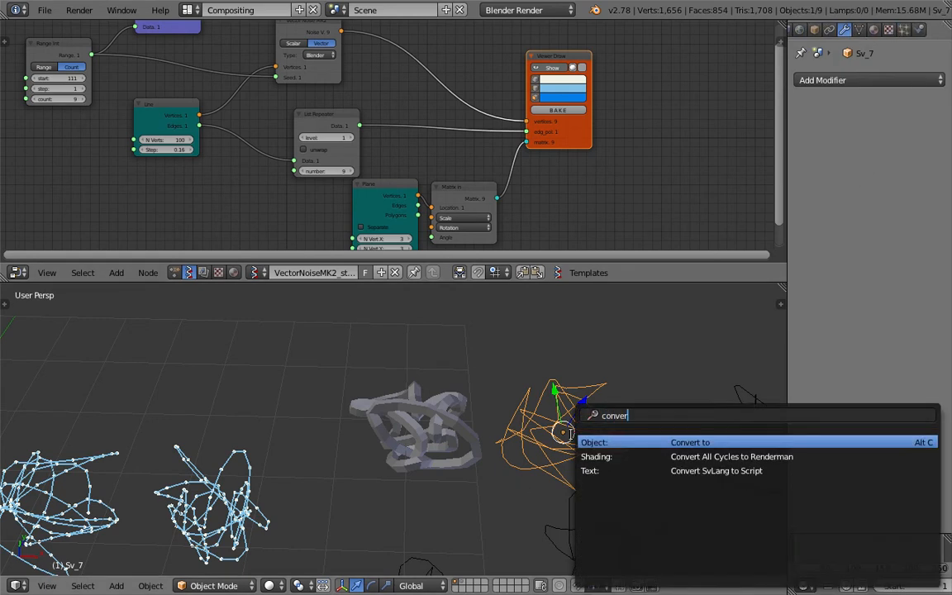
{"action": "key", "text": "Return"}
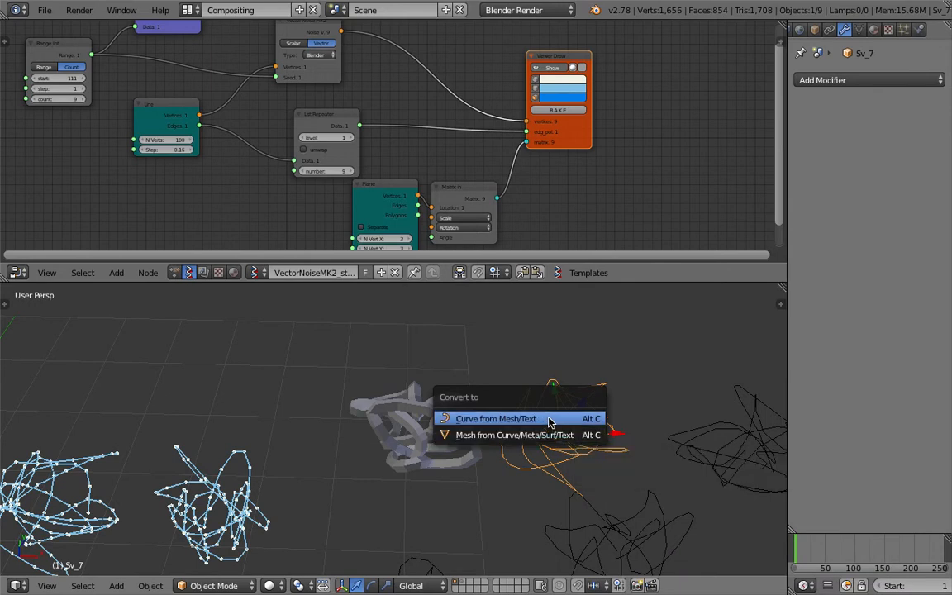
{"action": "left_click", "coordinate": [565, 418]}
{"action": "left_click", "coordinate": [859, 31]}
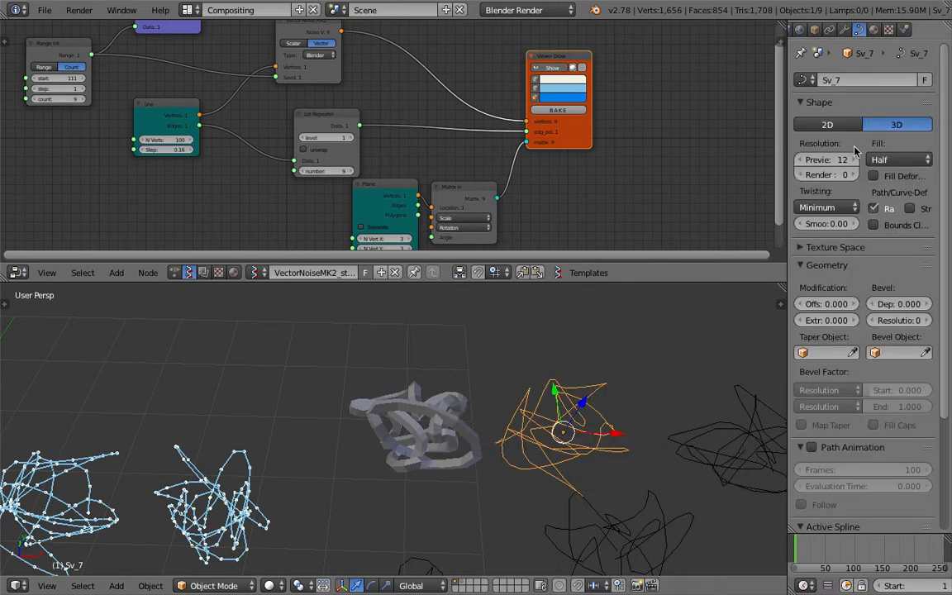
- Adjust the geometry settings of the Sv_7 curve to thicken it and raise its bevel resolution, and inspect it
{"action": "left_click_drag", "start_coordinate": [826, 320], "coordinate": [899, 312]}
{"action": "middle_click_drag", "start_coordinate": [582, 389], "coordinate": [506, 390], "text": "shift"}
{"action": "scroll", "coordinate": [488, 398], "scroll_direction": "up", "scroll_amount": 3}
{"action": "left_click_drag", "start_coordinate": [904, 318], "coordinate": [923, 322]}
{"action": "middle_click_drag", "start_coordinate": [292, 499], "coordinate": [516, 463]}
{"action": "scroll", "coordinate": [517, 463], "scroll_direction": "down", "scroll_amount": 3}
{"action": "middle_click_drag", "start_coordinate": [339, 389], "coordinate": [452, 421]}
{"action": "scroll", "coordinate": [452, 420], "scroll_direction": "down", "scroll_amount": 2}
{"action": "middle_click_drag", "start_coordinate": [330, 438], "coordinate": [388, 411]}
{"action": "scroll", "coordinate": [388, 411], "scroll_direction": "down", "scroll_amount": 4}
{"action": "middle_click_drag", "start_coordinate": [295, 469], "coordinate": [375, 493]}
- Box-select all the baked line objects and delete them from the scene
{"action": "key", "text": "a"}
{"action": "key", "text": "a"}
{"action": "key", "text": "a"}
{"action": "key", "text": "b"}
{"action": "left_click_drag", "start_coordinate": [314, 324], "coordinate": [508, 505]}
{"action": "key", "text": "x"}
{"action": "left_click", "coordinate": [496, 507]}
{"action": "scroll", "coordinate": [513, 438], "scroll_direction": "up", "scroll_amount": 4}
{"action": "middle_click_drag", "start_coordinate": [512, 437], "coordinate": [417, 428], "text": "shift"}
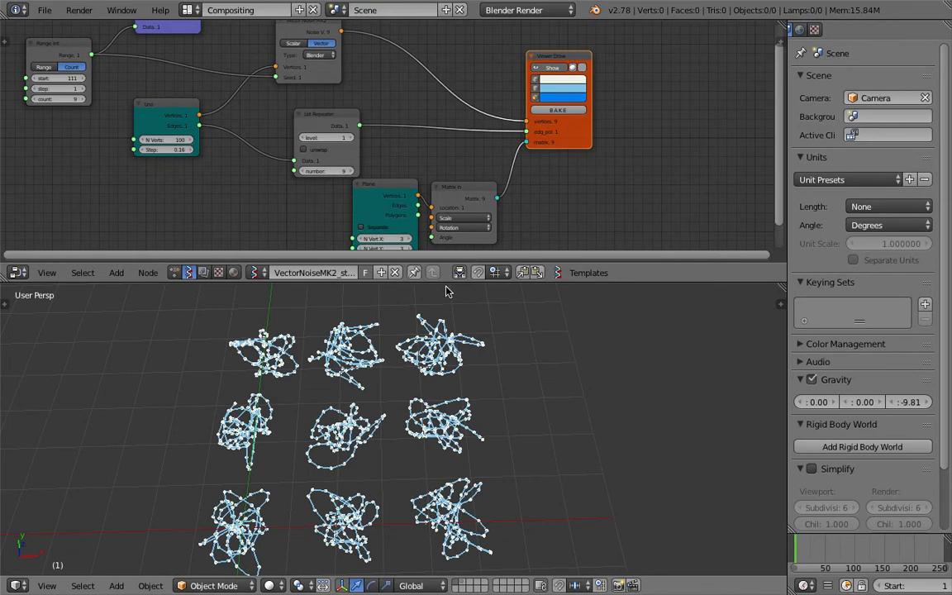
- Enlarge the node editor and reposition the Matrix in node
{"action": "left_click_drag", "start_coordinate": [446, 282], "coordinate": [446, 402]}
{"action": "scroll", "coordinate": [366, 261], "scroll_direction": "up", "scroll_amount": 2}
{"action": "left_click_drag", "start_coordinate": [491, 287], "coordinate": [505, 312]}
{"action": "middle_click_drag", "start_coordinate": [478, 289], "coordinate": [502, 267]}
{"action": "middle_click_drag", "start_coordinate": [545, 229], "coordinate": [551, 208]}
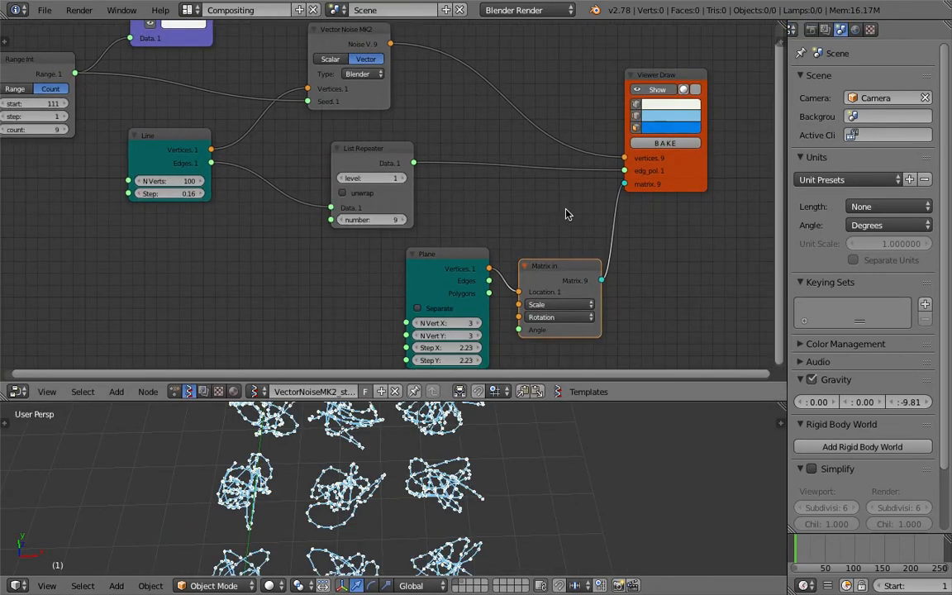
- Rearrange the List Repeater, Vector Noise MK2 and Line nodes and narrow the Range Int node to tidy the tree
{"action": "scroll", "coordinate": [496, 207], "scroll_direction": "down", "scroll_amount": 2}
{"action": "middle_click_drag", "start_coordinate": [479, 201], "coordinate": [481, 215]}
{"action": "left_click_drag", "start_coordinate": [409, 172], "coordinate": [443, 171]}
{"action": "left_click_drag", "start_coordinate": [379, 68], "coordinate": [429, 51]}
{"action": "left_click_drag", "start_coordinate": [215, 168], "coordinate": [269, 145]}
{"action": "scroll", "coordinate": [270, 144], "scroll_direction": "up", "scroll_amount": 1}
{"action": "middle_click_drag", "start_coordinate": [271, 142], "coordinate": [311, 152]}
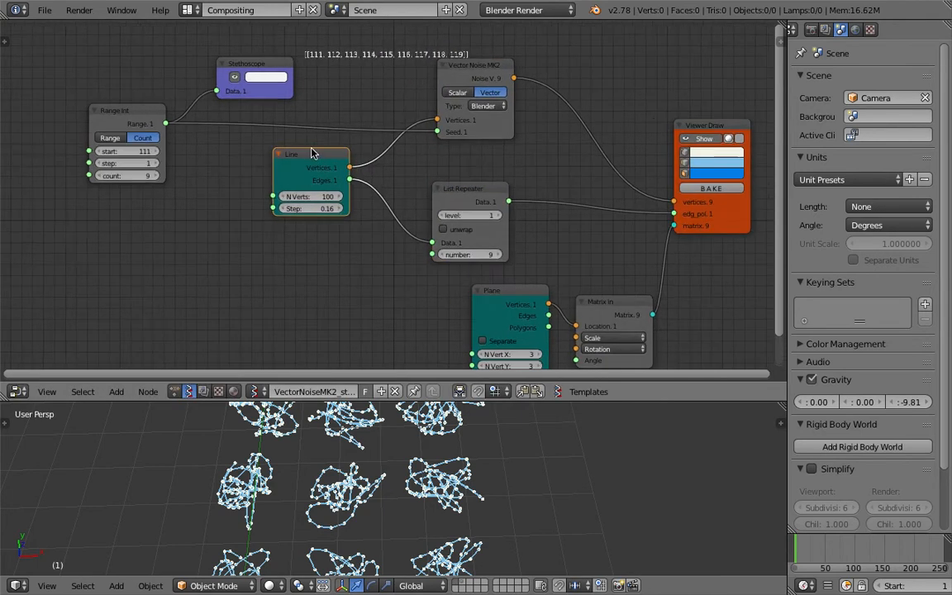
{"action": "left_click_drag", "start_coordinate": [164, 115], "coordinate": [158, 112]}
{"action": "left_click_drag", "start_coordinate": [290, 154], "coordinate": [272, 164]}
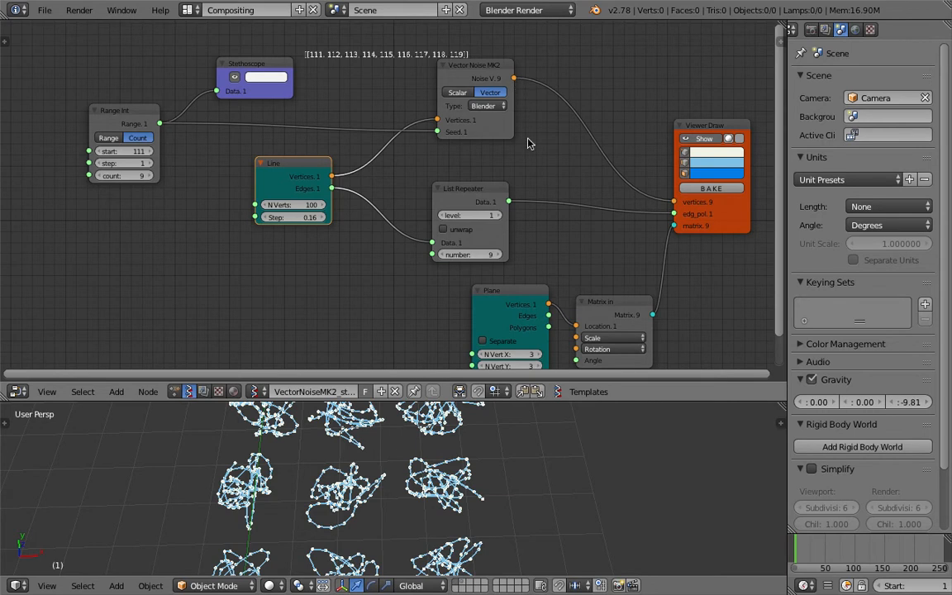
- Replace the List Repeater node with a Vector Math node using the Add function
{"action": "left_click", "coordinate": [452, 196]}
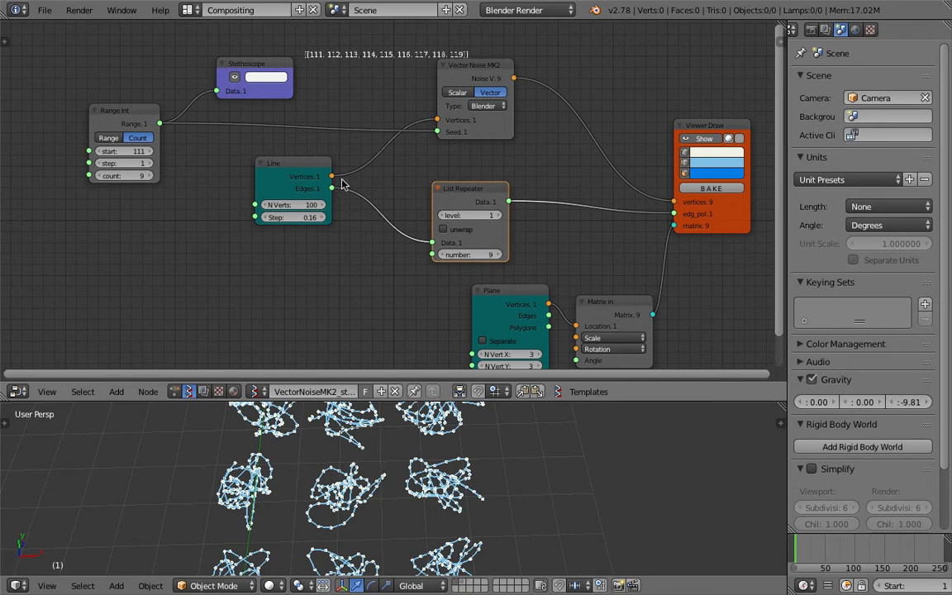
{"action": "key", "text": "x"}
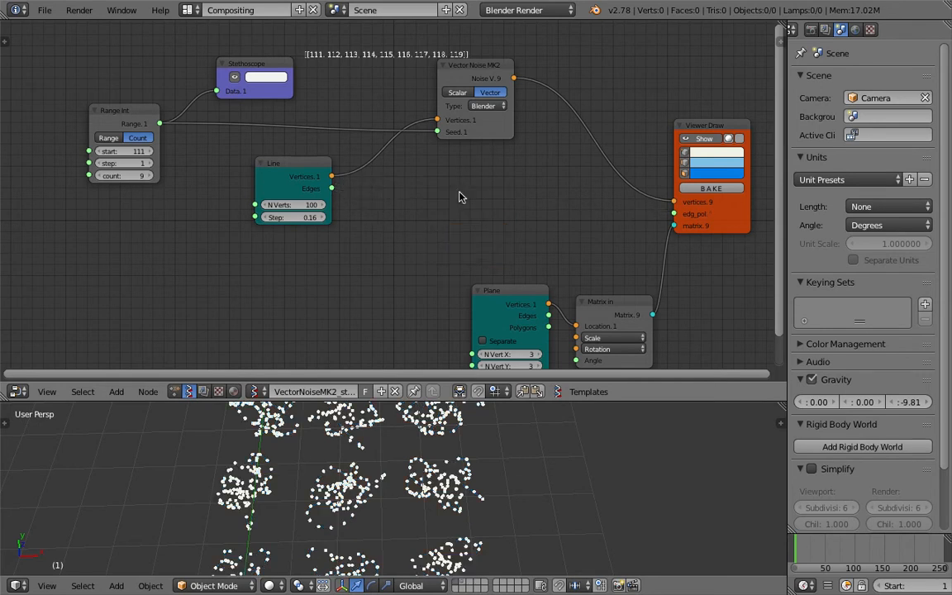
{"action": "key", "text": "shift+a"}
{"action": "left_click", "coordinate": [432, 193]}
{"action": "type", "text": "vector ma"}
{"action": "key", "text": "Return"}
{"action": "left_click", "coordinate": [424, 189]}
{"action": "left_click", "coordinate": [476, 219]}
{"action": "left_click", "coordinate": [483, 183]}
- Link the Line vertices to Add's U, the Vector Noise output to V, and the result to Viewer Draw's vertices
{"action": "mouse_move", "coordinate": [312, 172]}
{"action": "left_mouse_down"}
{"action": "mouse_move", "coordinate": [282, 182]}
{"action": "mouse_move", "coordinate": [327, 186]}
{"action": "left_mouse_up"}
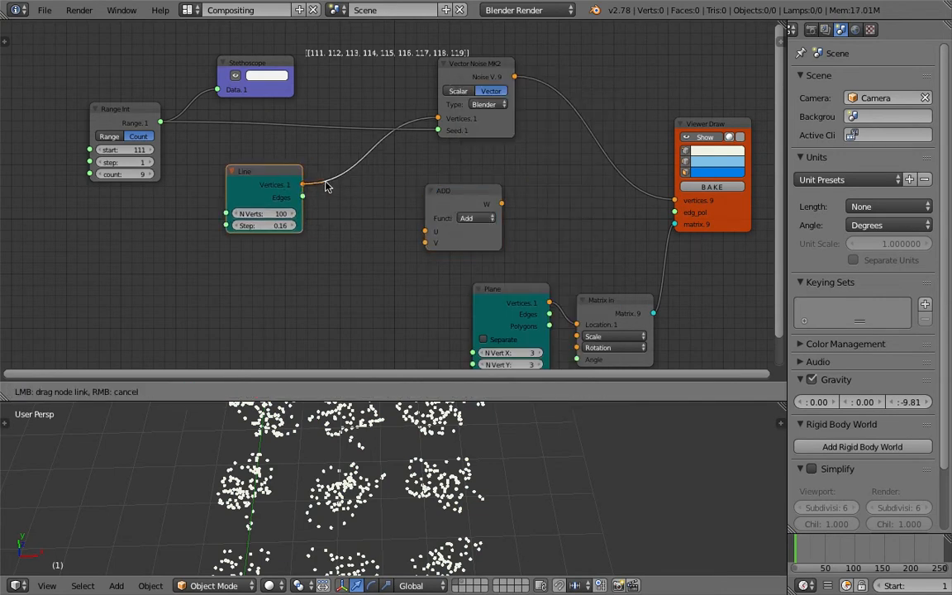
{"action": "left_click_drag", "start_coordinate": [426, 231], "coordinate": [426, 232]}
{"action": "left_click_drag", "start_coordinate": [484, 198], "coordinate": [516, 198]}
{"action": "left_click_drag", "start_coordinate": [508, 80], "coordinate": [438, 187]}
{"action": "left_click_drag", "start_coordinate": [461, 250], "coordinate": [461, 245]}
{"action": "left_click_drag", "start_coordinate": [538, 206], "coordinate": [585, 210]}
{"action": "left_click_drag", "start_coordinate": [649, 209], "coordinate": [674, 200]}
{"action": "mouse_move", "coordinate": [529, 207]}
{"action": "left_mouse_down"}
{"action": "mouse_move", "coordinate": [548, 123]}
{"action": "mouse_move", "coordinate": [563, 122]}
{"action": "left_mouse_up"}
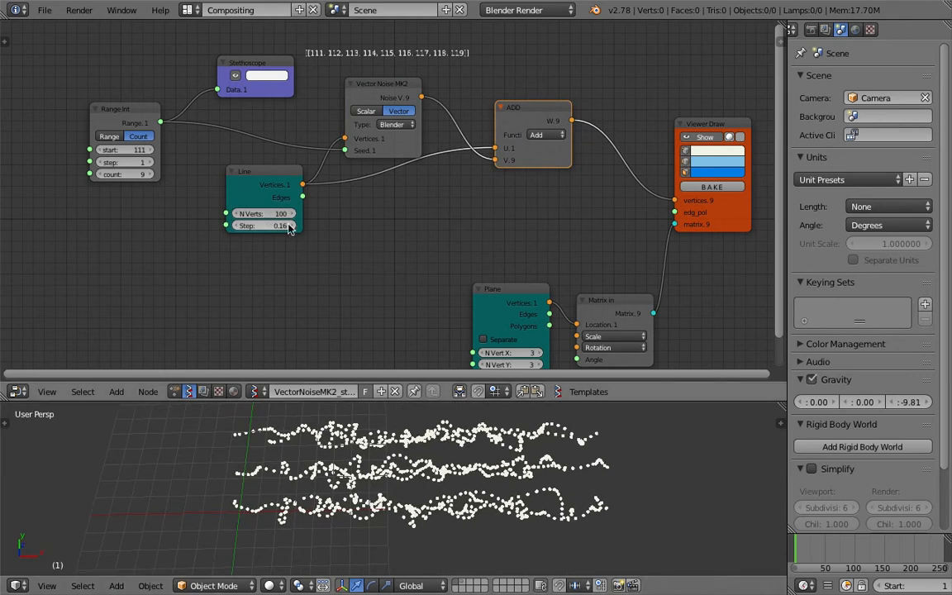
- Move the Matrix in node nearer to Viewer Draw and delete the Plane node
{"action": "middle_click_drag", "start_coordinate": [529, 321], "coordinate": [526, 274]}
{"action": "left_click_drag", "start_coordinate": [504, 246], "coordinate": [467, 238]}
{"action": "left_click_drag", "start_coordinate": [624, 256], "coordinate": [598, 216]}
{"action": "left_click_drag", "start_coordinate": [474, 235], "coordinate": [471, 221]}
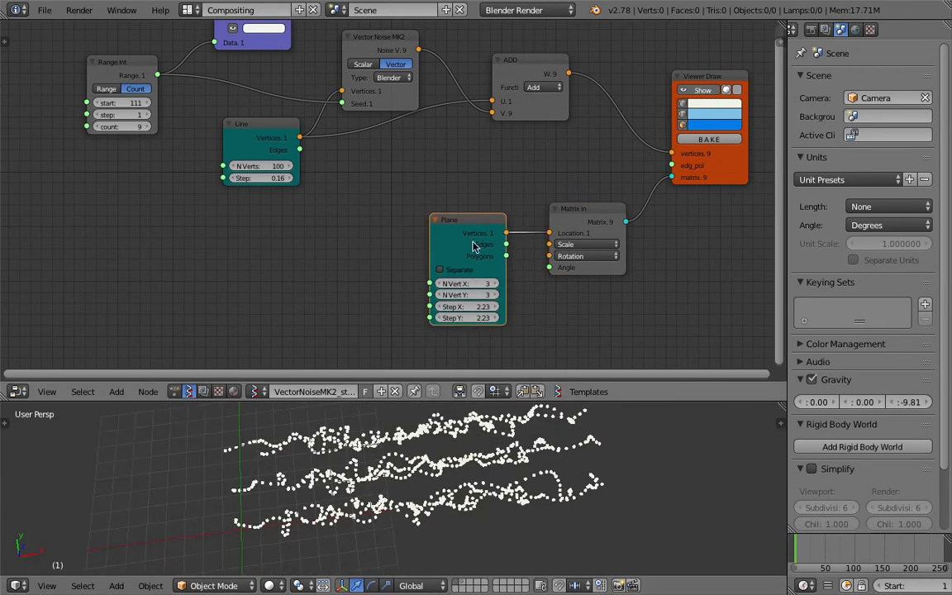
{"action": "key", "text": "x"}
- Add a Vector in node and connect its output to the Location of Matrix in
{"action": "key", "text": "shift+a"}
{"action": "left_click", "coordinate": [430, 219]}
{"action": "type", "text": "range"}
{"action": "type", "text": "vector"}
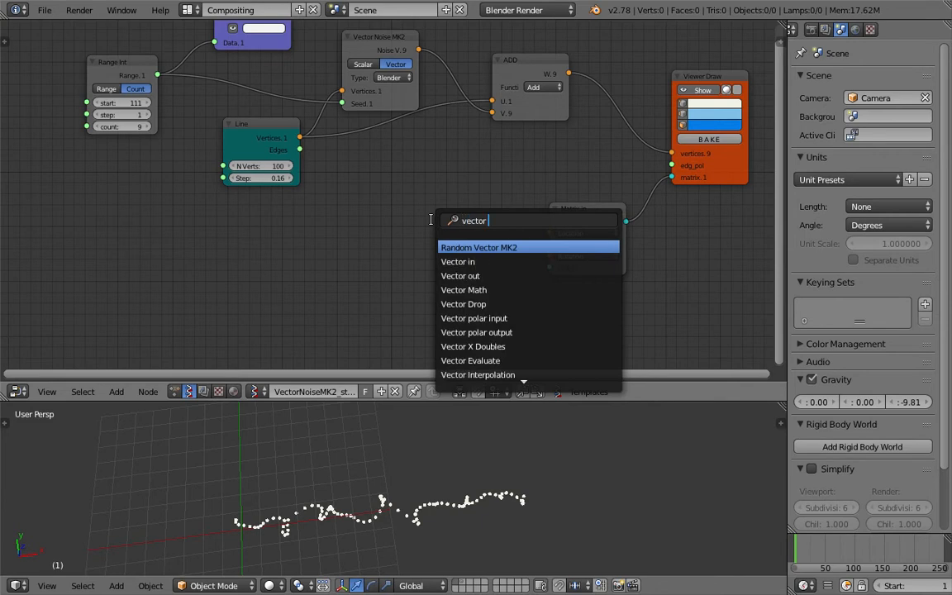
{"action": "left_click", "coordinate": [457, 261]}
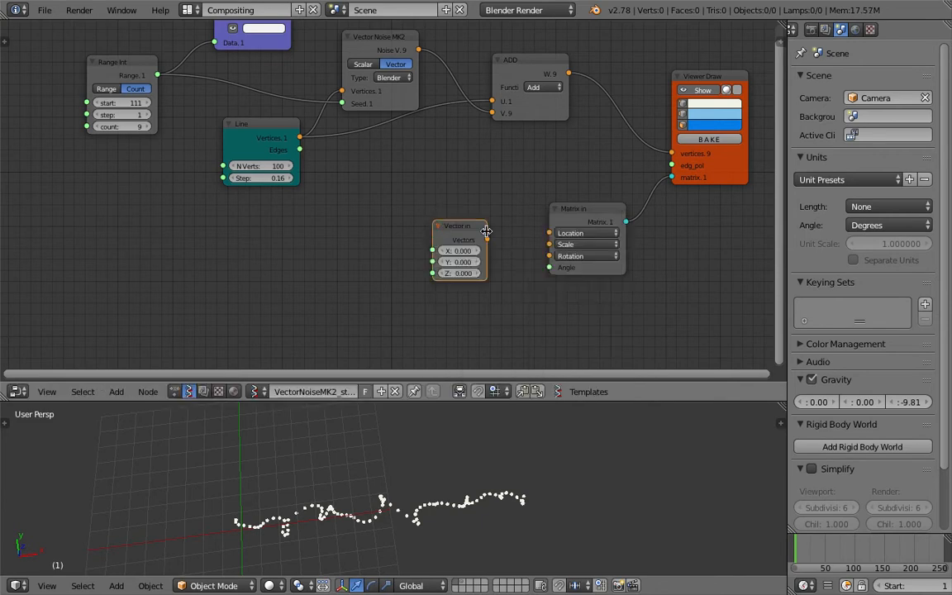
{"action": "left_click_drag", "start_coordinate": [486, 239], "coordinate": [549, 233]}
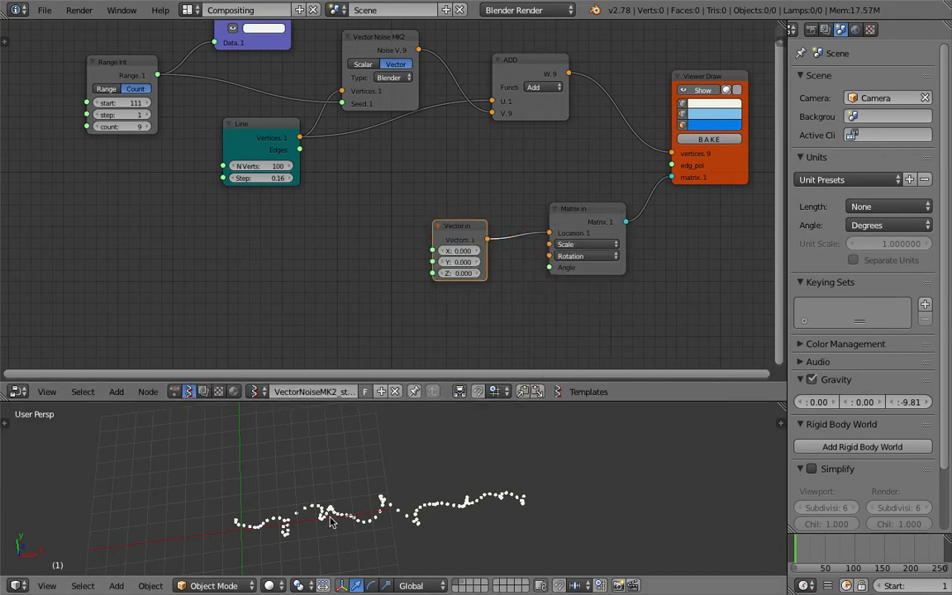
- Add a Range Float node and connect its range to the Y input of Vector in
{"action": "middle_click_drag", "start_coordinate": [324, 321], "coordinate": [361, 304]}
{"action": "key", "text": "space"}
{"action": "type", "text": "range"}
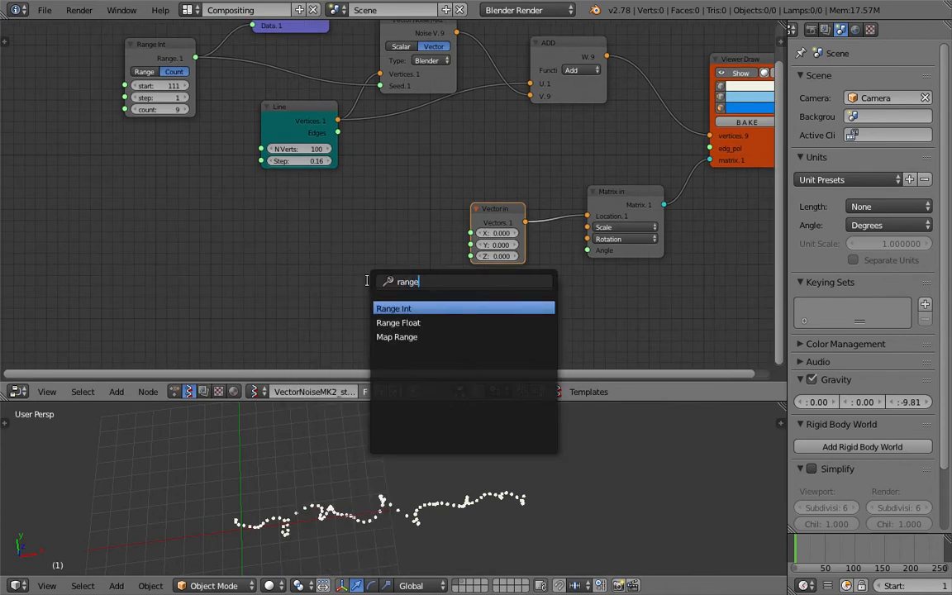
{"action": "key", "text": "Down"}
{"action": "key", "text": "Return"}
{"action": "left_click", "coordinate": [343, 217]}
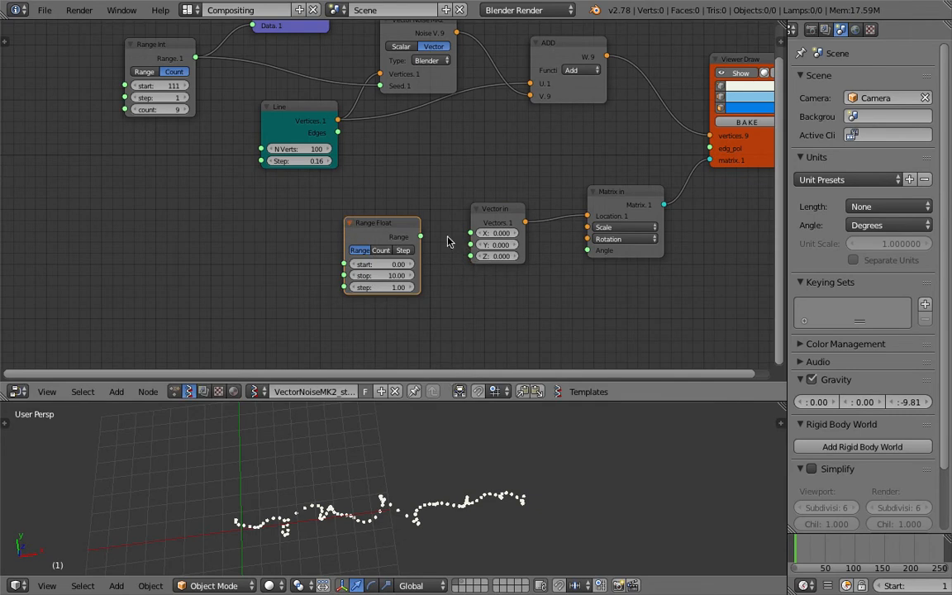
{"action": "mouse_move", "coordinate": [421, 237]}
{"action": "left_mouse_down"}
{"action": "mouse_move", "coordinate": [426, 221]}
{"action": "mouse_move", "coordinate": [471, 245]}
{"action": "left_mouse_up"}
{"action": "scroll", "coordinate": [478, 467], "scroll_direction": "down", "scroll_amount": 3}
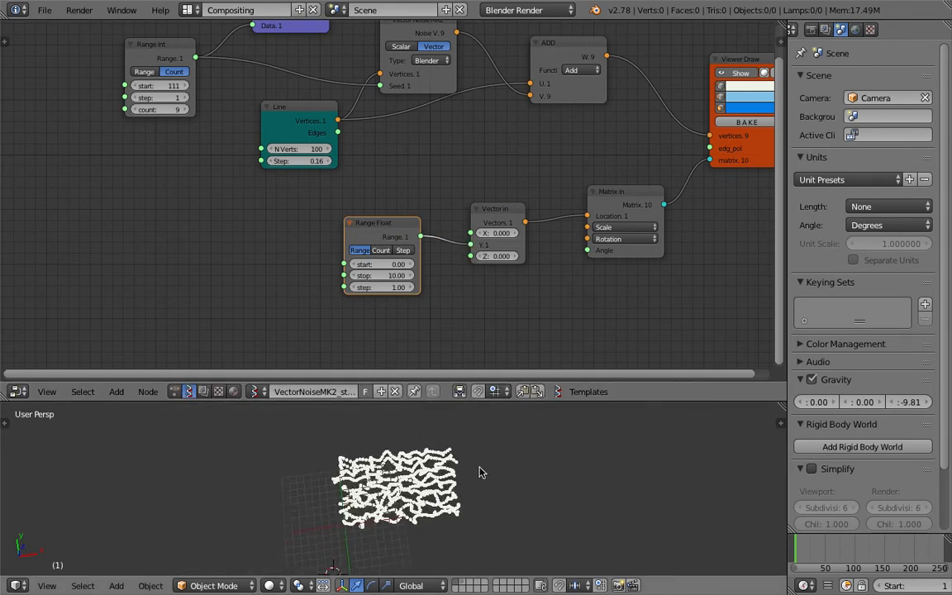
- Enlarge the 3D view, switch Range Float to Count mode and save over line_noiseMK2_003.blend
{"action": "left_click_drag", "start_coordinate": [475, 404], "coordinate": [479, 336]}
{"action": "middle_click_drag", "start_coordinate": [478, 335], "coordinate": [415, 518]}
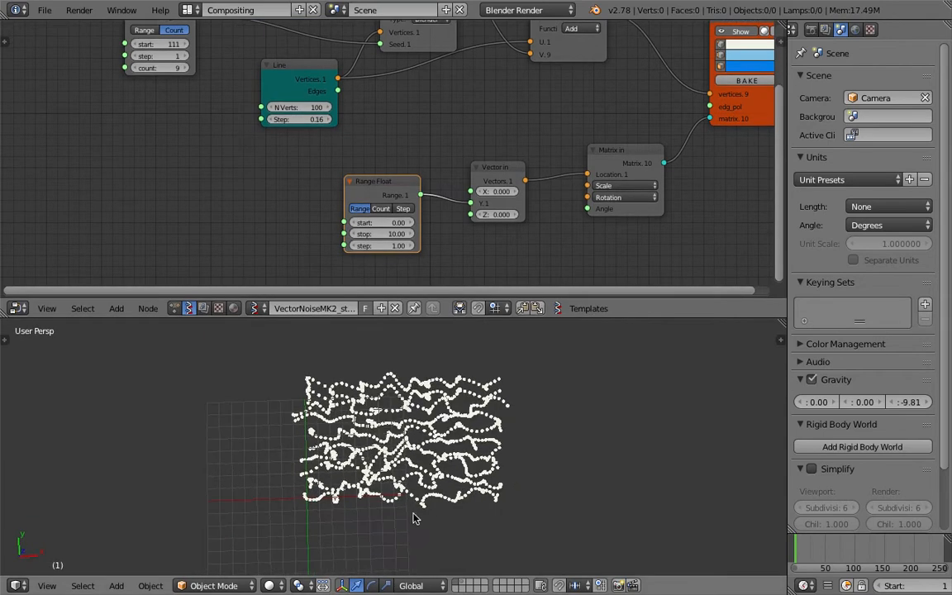
{"action": "scroll", "coordinate": [456, 364], "scroll_direction": "up", "scroll_amount": 2}
{"action": "key", "text": "ctrl+s"}
{"action": "left_click", "coordinate": [472, 410]}
{"action": "left_click", "coordinate": [386, 208]}
{"action": "key", "text": "ctrl+s"}
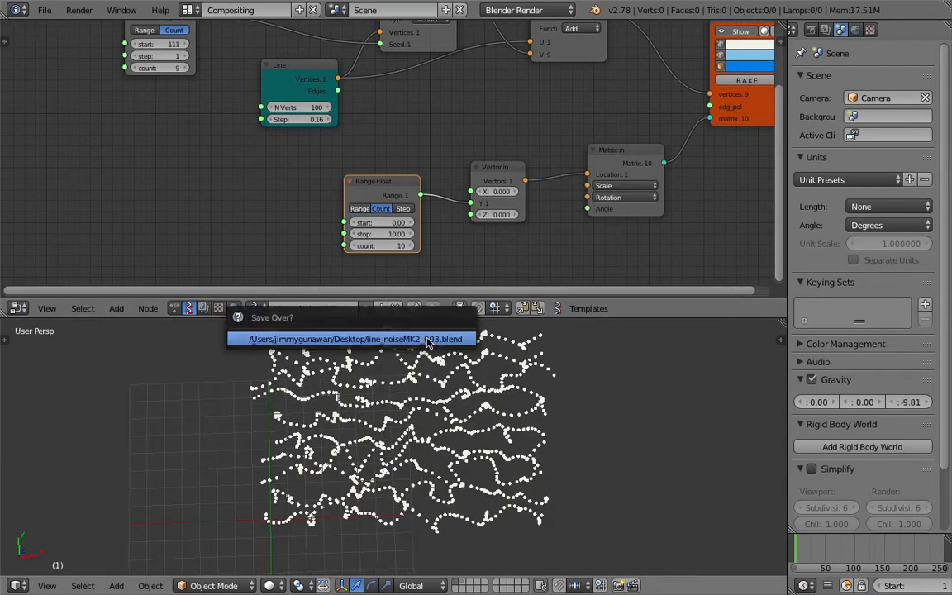
{"action": "left_click", "coordinate": [429, 342]}
- Set the Range Float count to 20 after trying a count of 50
{"action": "scroll", "coordinate": [432, 281], "scroll_direction": "down", "scroll_amount": 1}
{"action": "scroll", "coordinate": [430, 345], "scroll_direction": "down", "scroll_amount": 2}
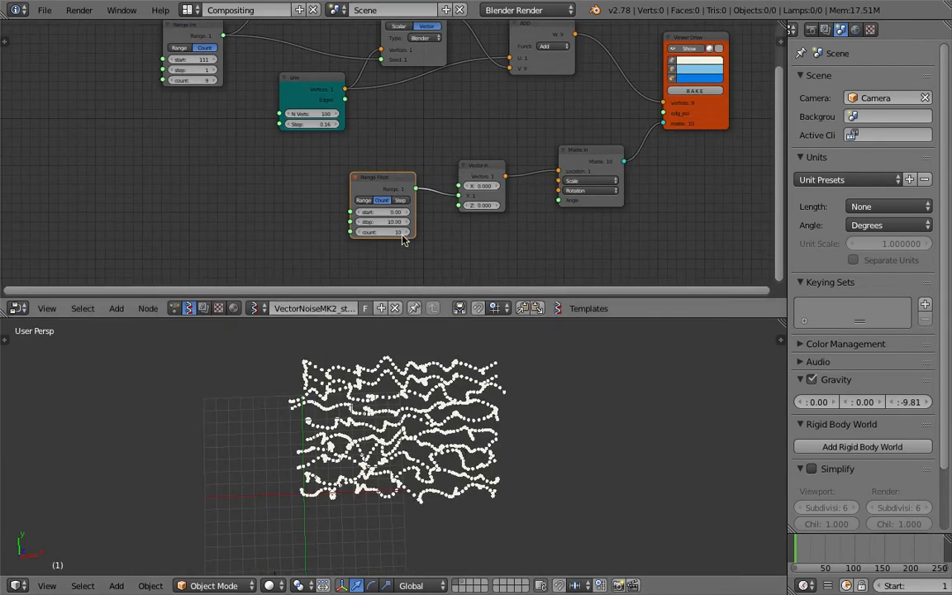
{"action": "type", "text": "50"}
{"action": "key", "text": "Return"}
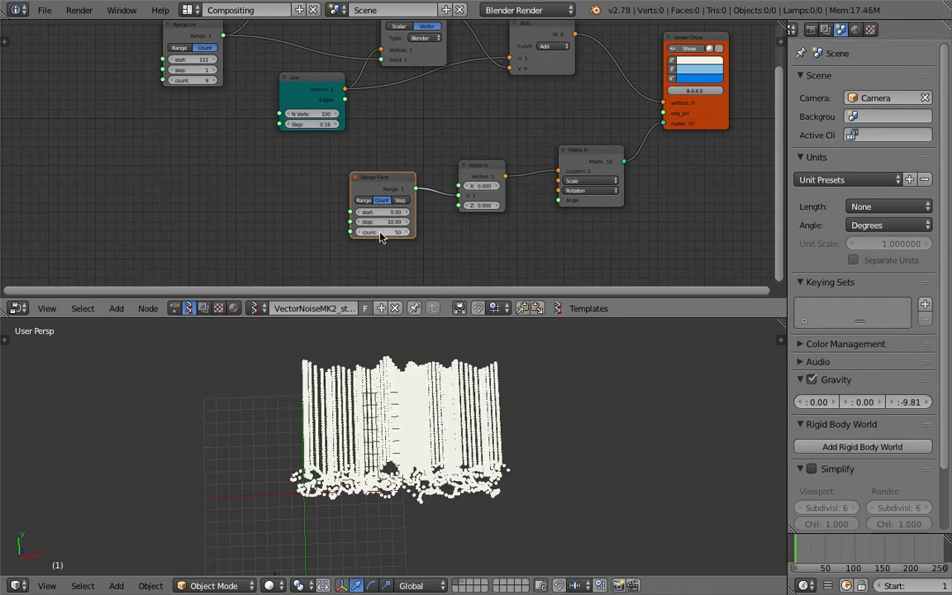
{"action": "type", "text": "20"}
{"action": "key", "text": "Return"}
- Make the node editor slightly taller and save the file again
{"action": "scroll", "coordinate": [487, 405], "scroll_direction": "up", "scroll_amount": 3}
{"action": "key", "text": "ctrl+s"}
{"action": "left_click", "coordinate": [530, 364]}
{"action": "scroll", "coordinate": [494, 398], "scroll_direction": "down", "scroll_amount": 3}
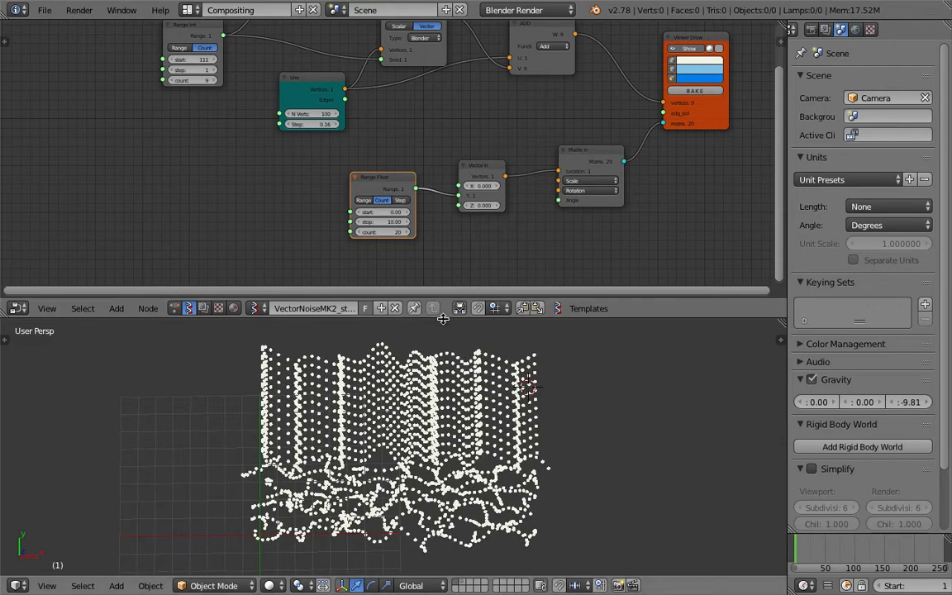
{"action": "left_click_drag", "start_coordinate": [433, 304], "coordinate": [433, 321]}
{"action": "middle_click_drag", "start_coordinate": [457, 476], "coordinate": [463, 314]}
{"action": "key", "text": "ctrl+s"}
{"action": "left_click", "coordinate": [457, 465]}
- Set the Range Int count to 20 and delete the Stethoscope node
{"action": "scroll", "coordinate": [263, 206], "scroll_direction": "up", "scroll_amount": 1}
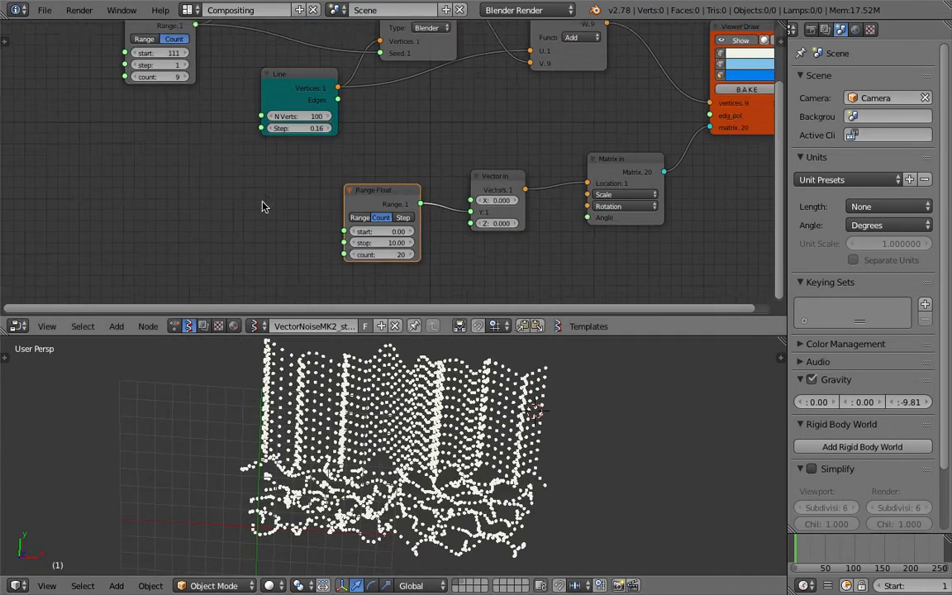
{"action": "middle_click_drag", "start_coordinate": [165, 117], "coordinate": [205, 135]}
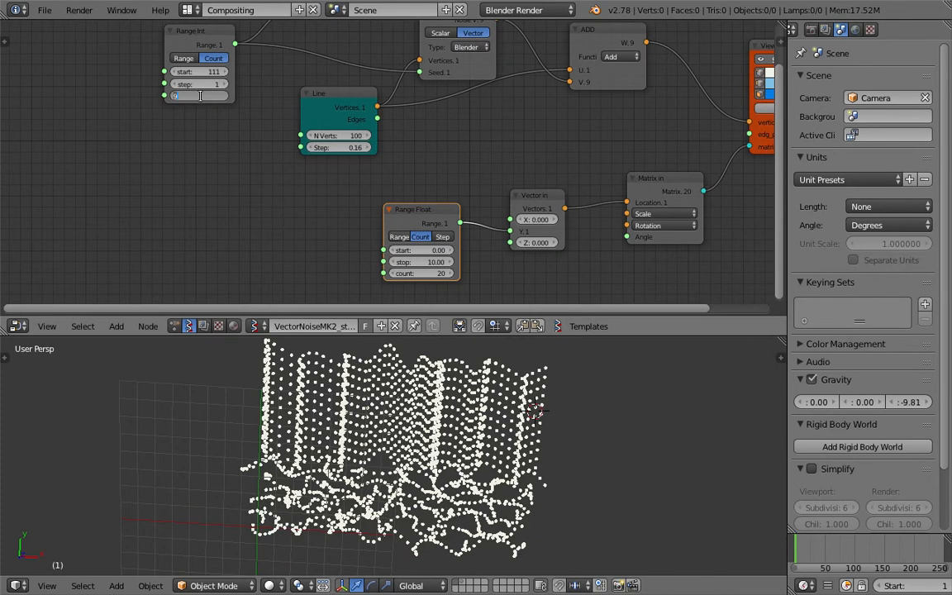
{"action": "type", "text": "20"}
{"action": "key", "text": "Return"}
{"action": "scroll", "coordinate": [257, 181], "scroll_direction": "down", "scroll_amount": 1}
{"action": "middle_click_drag", "start_coordinate": [257, 182], "coordinate": [282, 214]}
{"action": "key", "text": "shift+a"}
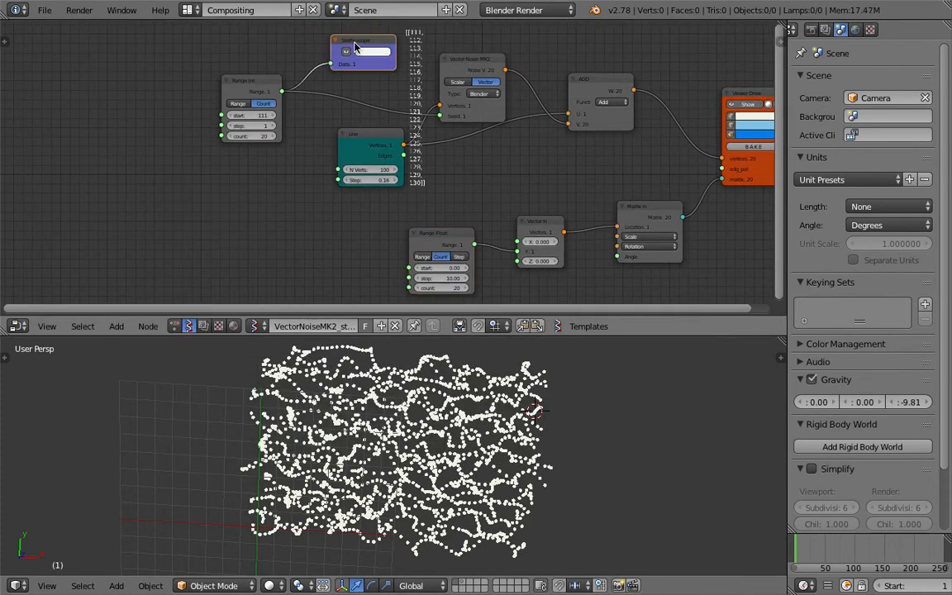
{"action": "key", "text": "x"}
- Add an Integer input node and place it below the Range Int node
{"action": "middle_click_drag", "start_coordinate": [238, 261], "coordinate": [286, 241]}
{"action": "scroll", "coordinate": [294, 232], "scroll_direction": "up", "scroll_amount": 1}
{"action": "key", "text": "shift+a"}
{"action": "left_click", "coordinate": [288, 238]}
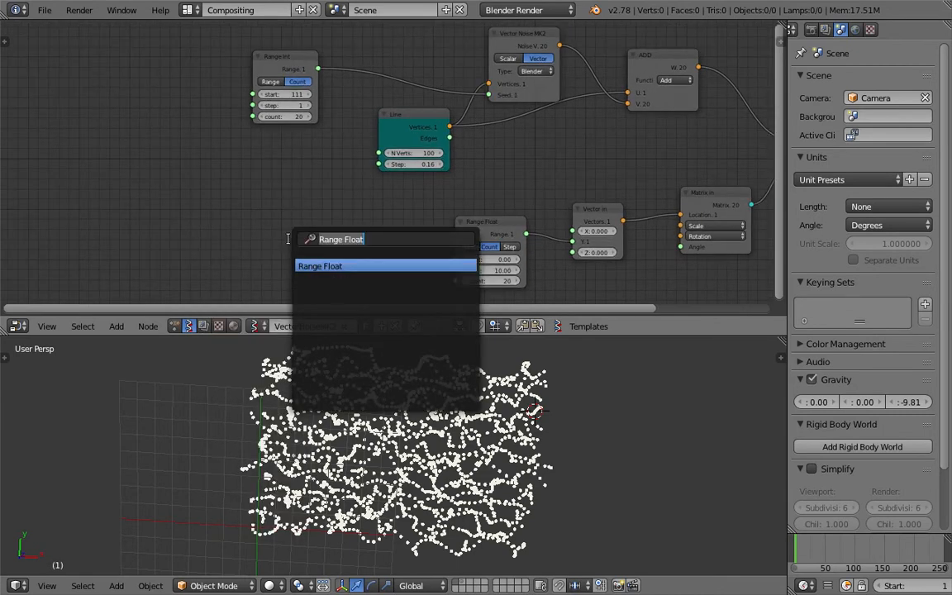
{"action": "type", "text": "int"}
{"action": "key", "text": "Down"}
{"action": "key", "text": "Down"}
{"action": "key", "text": "Return"}
{"action": "left_click", "coordinate": [199, 210]}
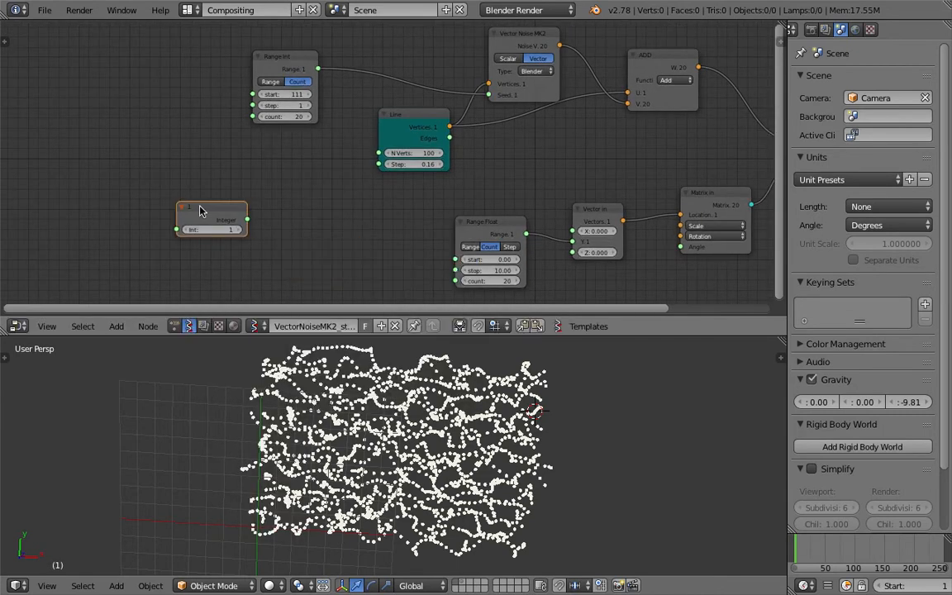
- Wrap the Integer node in a frame and set its value to 20
{"action": "key", "text": "ctrl+j"}
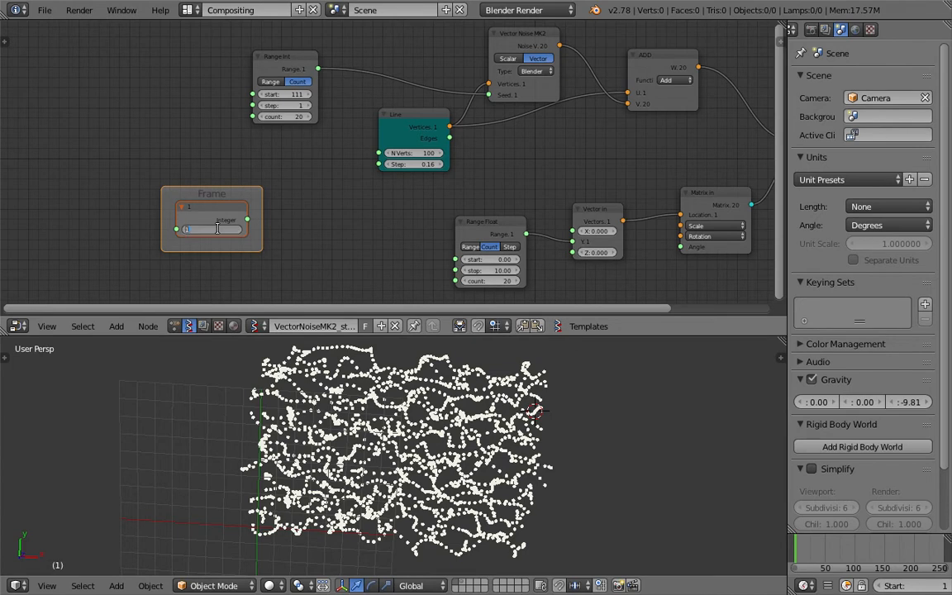
{"action": "type", "text": "0"}
{"action": "key", "text": "Return"}
{"action": "key", "text": "ctrl+s"}
{"action": "left_click", "coordinate": [221, 229]}
- Link the Integer output to the count inputs of Range Int and Range Float, and move its frame aside
{"action": "left_click_drag", "start_coordinate": [247, 219], "coordinate": [328, 181]}
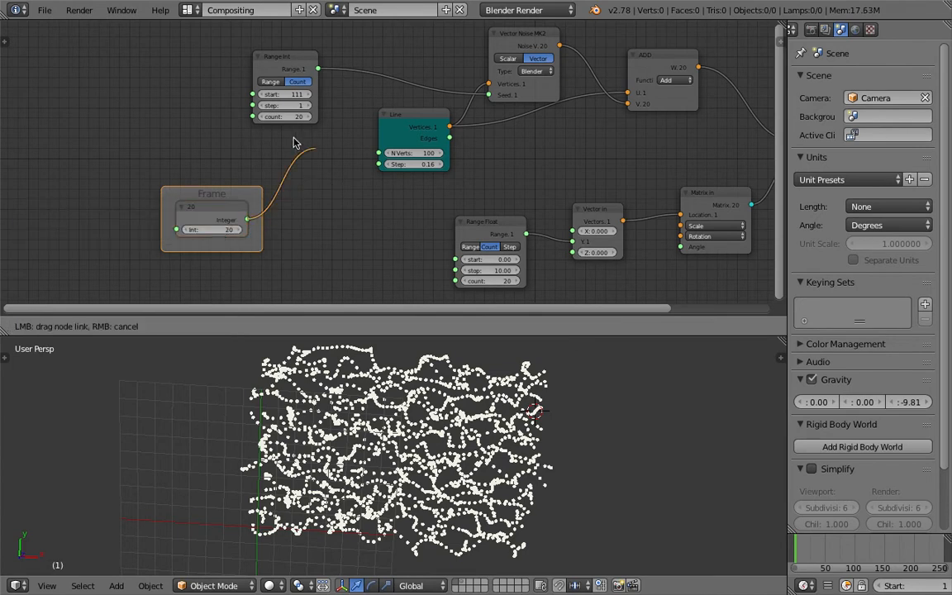
{"action": "left_click_drag", "start_coordinate": [259, 128], "coordinate": [254, 118]}
{"action": "left_click_drag", "start_coordinate": [247, 219], "coordinate": [314, 228]}
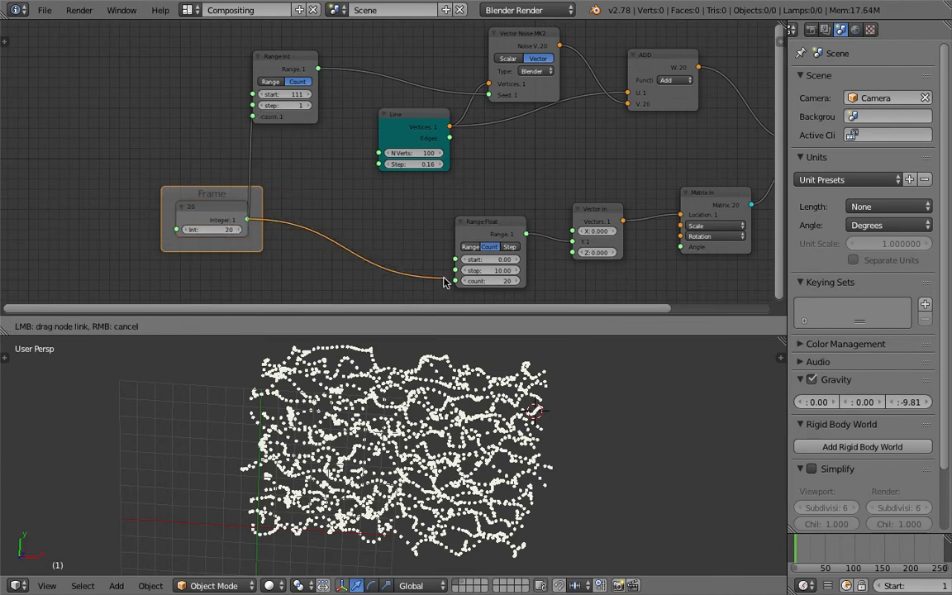
{"action": "left_click_drag", "start_coordinate": [442, 282], "coordinate": [455, 281]}
{"action": "left_click_drag", "start_coordinate": [223, 190], "coordinate": [138, 170]}
- Vary the shared Integer value to test how the number of noisy lines responds
{"action": "middle_click_drag", "start_coordinate": [372, 355], "coordinate": [404, 442]}
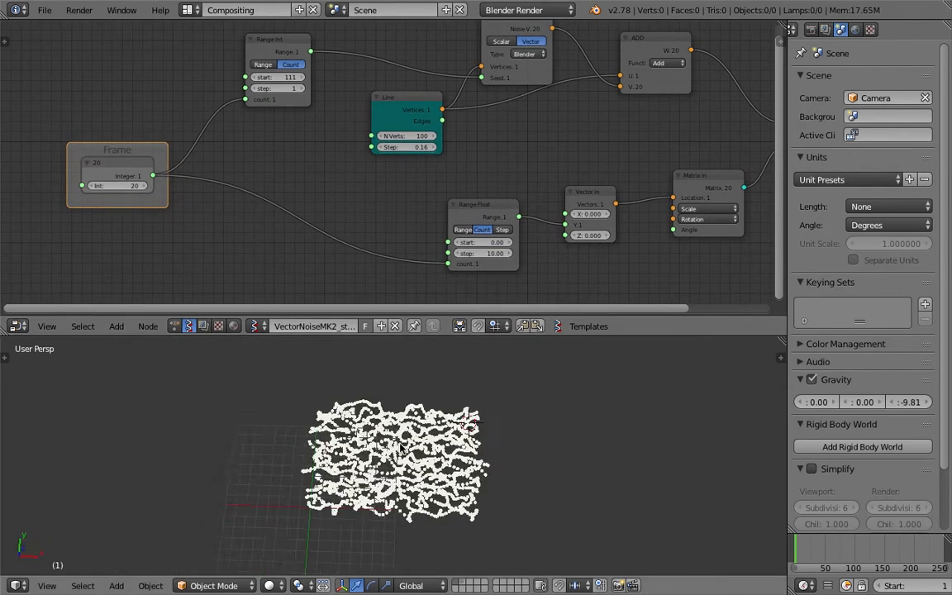
{"action": "scroll", "coordinate": [401, 447], "scroll_direction": "up", "scroll_amount": 3}
{"action": "left_click", "coordinate": [143, 187]}
{"action": "left_click", "coordinate": [144, 188]}
{"action": "left_click", "coordinate": [144, 188]}
{"action": "left_click", "coordinate": [144, 188]}
{"action": "left_click", "coordinate": [144, 187]}
{"action": "left_click", "coordinate": [144, 187]}
{"action": "left_click", "coordinate": [144, 188]}
{"action": "mouse_move", "coordinate": [142, 188]}
{"action": "left_mouse_down"}
{"action": "mouse_move", "coordinate": [162, 189]}
{"action": "mouse_move", "coordinate": [131, 189]}
{"action": "left_mouse_up"}
- Set the Range Float start to -1.65 and stop to 12.58, keeping the shared Integer at 20
{"action": "left_click_drag", "start_coordinate": [502, 254], "coordinate": [479, 243]}
{"action": "scroll", "coordinate": [449, 472], "scroll_direction": "down", "scroll_amount": 4}
{"action": "middle_click_drag", "start_coordinate": [448, 471], "coordinate": [414, 446]}
{"action": "left_click", "coordinate": [147, 188]}
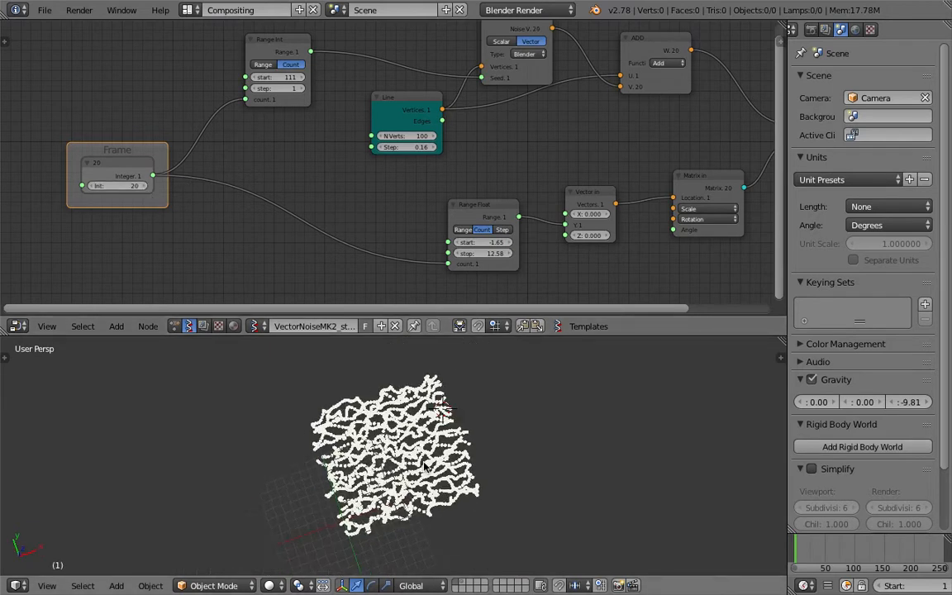
{"action": "scroll", "coordinate": [104, 193], "scroll_direction": "up", "scroll_amount": 1}
{"action": "scroll", "coordinate": [408, 245], "scroll_direction": "down", "scroll_amount": 1}
- Tidy the node layout around the Range Float and Line nodes and save the file
{"action": "middle_click_drag", "start_coordinate": [408, 244], "coordinate": [380, 217]}
{"action": "left_click_drag", "start_coordinate": [469, 187], "coordinate": [467, 192]}
{"action": "middle_click_drag", "start_coordinate": [486, 35], "coordinate": [512, 121]}
{"action": "scroll", "coordinate": [512, 120], "scroll_direction": "up", "scroll_amount": 1}
{"action": "scroll", "coordinate": [397, 174], "scroll_direction": "down", "scroll_amount": 1}
{"action": "middle_click_drag", "start_coordinate": [389, 193], "coordinate": [413, 127]}
{"action": "left_click_drag", "start_coordinate": [409, 104], "coordinate": [397, 124]}
{"action": "scroll", "coordinate": [451, 148], "scroll_direction": "down", "scroll_amount": 1}
{"action": "middle_click_drag", "start_coordinate": [454, 147], "coordinate": [439, 102]}
{"action": "key", "text": "ctrl+s"}
{"action": "left_click", "coordinate": [440, 106]}
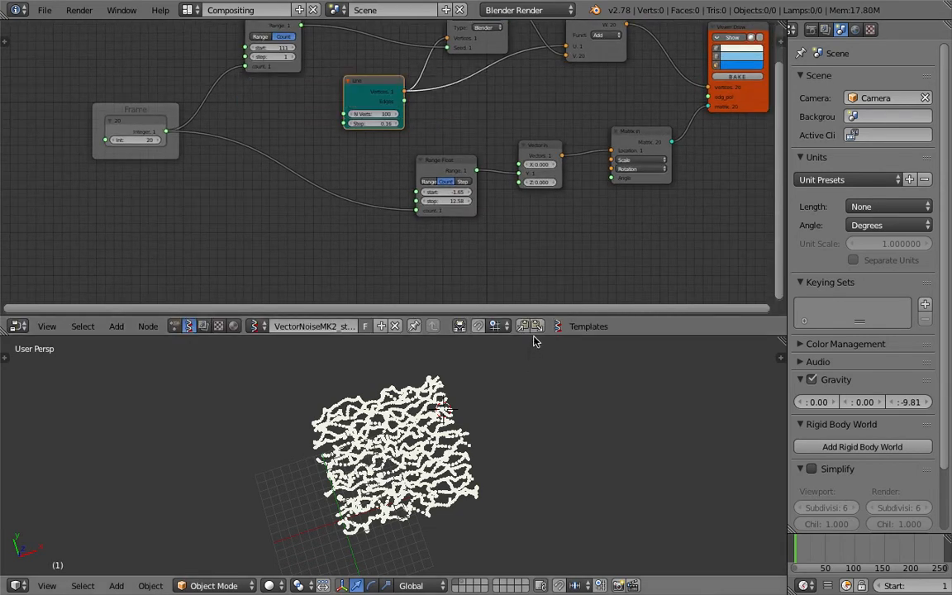
- Enlarge the node editor area and save the file over the existing one
{"action": "left_click_drag", "start_coordinate": [536, 335], "coordinate": [533, 365]}
{"action": "key", "text": "ctrl+s"}
{"action": "left_click", "coordinate": [509, 415]}
{"action": "scroll", "coordinate": [442, 248], "scroll_direction": "up", "scroll_amount": 1}
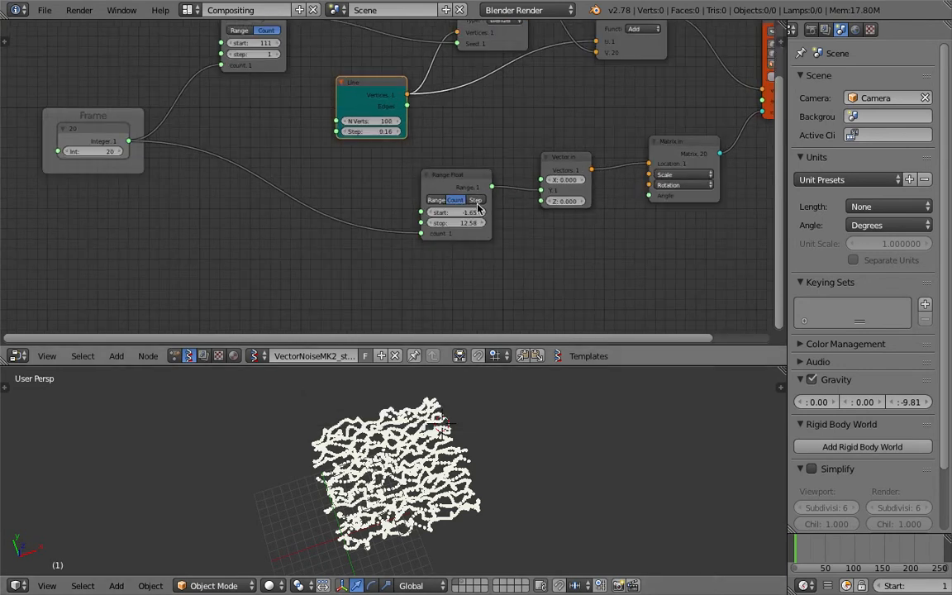
- Raise the Range Float stop to 31.00 to spread the lines farther along Y, and save the file
{"action": "scroll", "coordinate": [477, 206], "scroll_direction": "up", "scroll_amount": 1}
{"action": "left_click_drag", "start_coordinate": [469, 231], "coordinate": [942, 230]}
{"action": "mouse_move", "coordinate": [438, 405]}
{"action": "middle_mouse_down"}
{"action": "mouse_move", "coordinate": [426, 437]}
{"action": "mouse_move", "coordinate": [256, 457]}
{"action": "mouse_move", "coordinate": [241, 398]}
{"action": "mouse_move", "coordinate": [200, 384]}
{"action": "mouse_move", "coordinate": [413, 504]}
{"action": "mouse_move", "coordinate": [494, 529]}
{"action": "middle_mouse_up"}
{"action": "key", "text": "ctrl+s"}
{"action": "left_click", "coordinate": [494, 529]}
{"action": "scroll", "coordinate": [438, 456], "scroll_direction": "down", "scroll_amount": 1}
{"action": "scroll", "coordinate": [434, 452], "scroll_direction": "up", "scroll_amount": 1}
{"action": "key", "text": "ctrl+s"}
{"action": "left_click", "coordinate": [434, 452]}
- Move the Viewer Draw node well away from the ADD node to make room between them, and save the file
{"action": "scroll", "coordinate": [434, 452], "scroll_direction": "up", "scroll_amount": 2}
{"action": "mouse_move", "coordinate": [731, 65]}
{"action": "middle_mouse_down"}
{"action": "mouse_move", "coordinate": [473, 191]}
{"action": "mouse_move", "coordinate": [230, 205]}
{"action": "middle_mouse_up"}
{"action": "scroll", "coordinate": [265, 242], "scroll_direction": "up", "scroll_amount": 10}
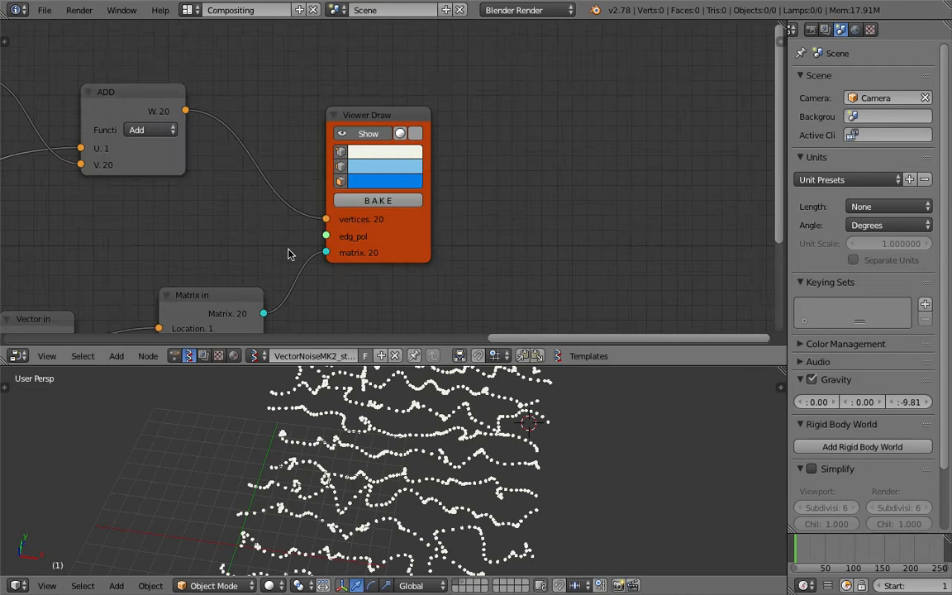
{"action": "middle_click_drag", "start_coordinate": [363, 257], "coordinate": [376, 232]}
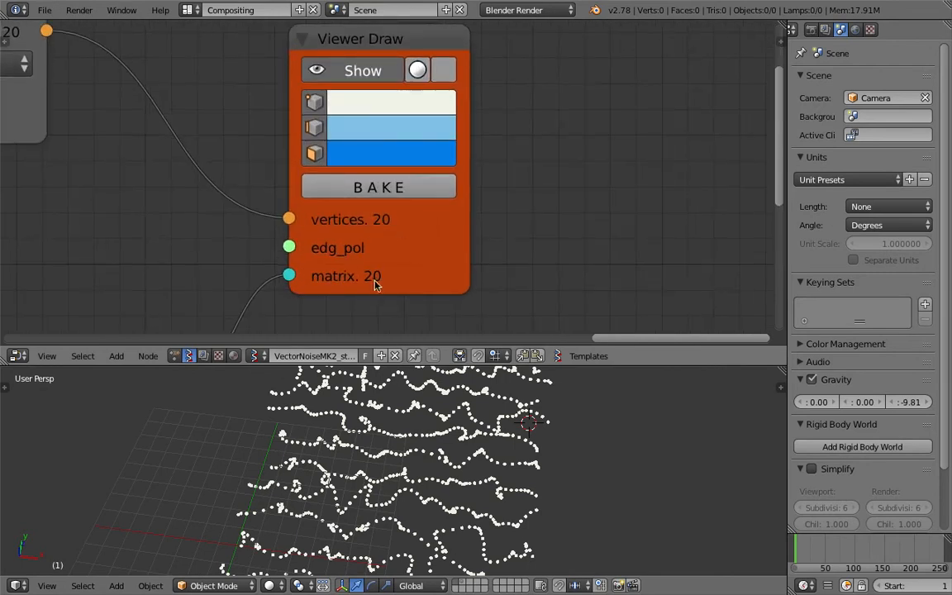
{"action": "scroll", "coordinate": [414, 279], "scroll_direction": "down", "scroll_amount": 2}
{"action": "left_click_drag", "start_coordinate": [404, 260], "coordinate": [482, 254]}
{"action": "key", "text": "ctrl+s"}
{"action": "left_click", "coordinate": [483, 255]}
{"action": "scroll", "coordinate": [462, 246], "scroll_direction": "down", "scroll_amount": 7}
{"action": "middle_click_drag", "start_coordinate": [449, 241], "coordinate": [486, 261]}
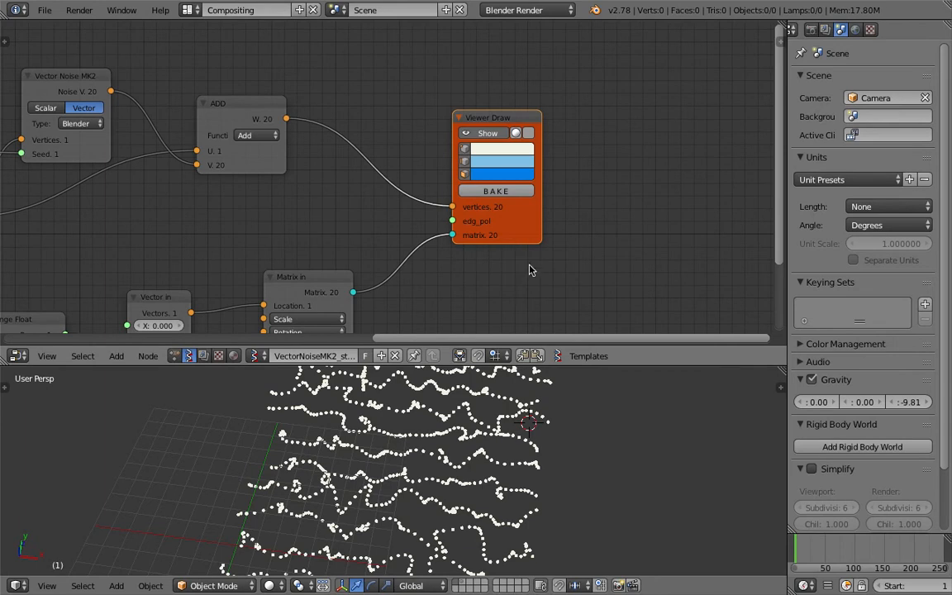
{"action": "left_click_drag", "start_coordinate": [522, 238], "coordinate": [681, 259]}
- Insert a UV Connection node into the link between ADD and Viewer Draw
{"action": "scroll", "coordinate": [509, 191], "scroll_direction": "down", "scroll_amount": 1}
{"action": "middle_click_drag", "start_coordinate": [509, 191], "coordinate": [476, 239]}
{"action": "key", "text": "shift+a"}
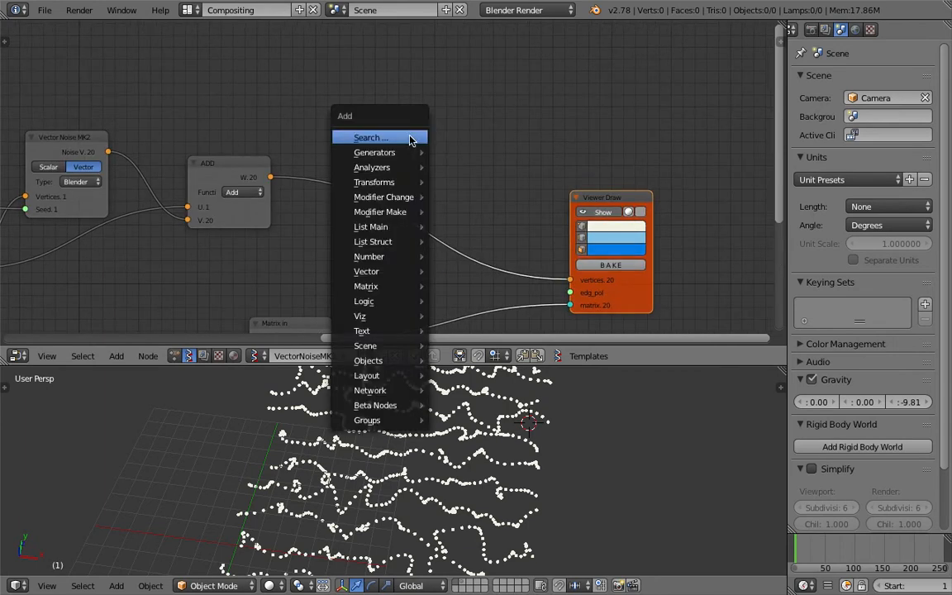
{"action": "left_click", "coordinate": [409, 137]}
{"action": "type", "text": "uv"}
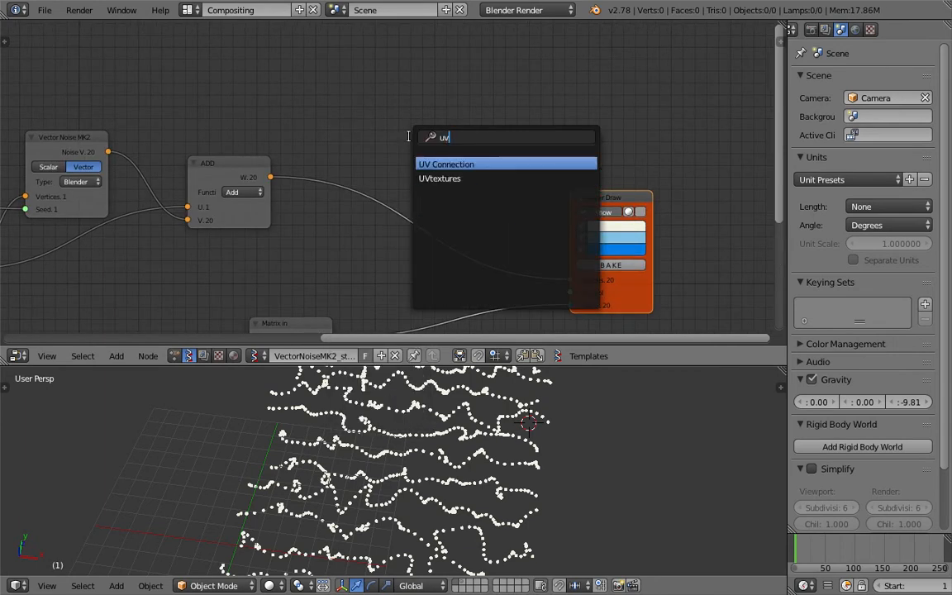
{"action": "key", "text": "Return"}
{"action": "left_click", "coordinate": [377, 116]}
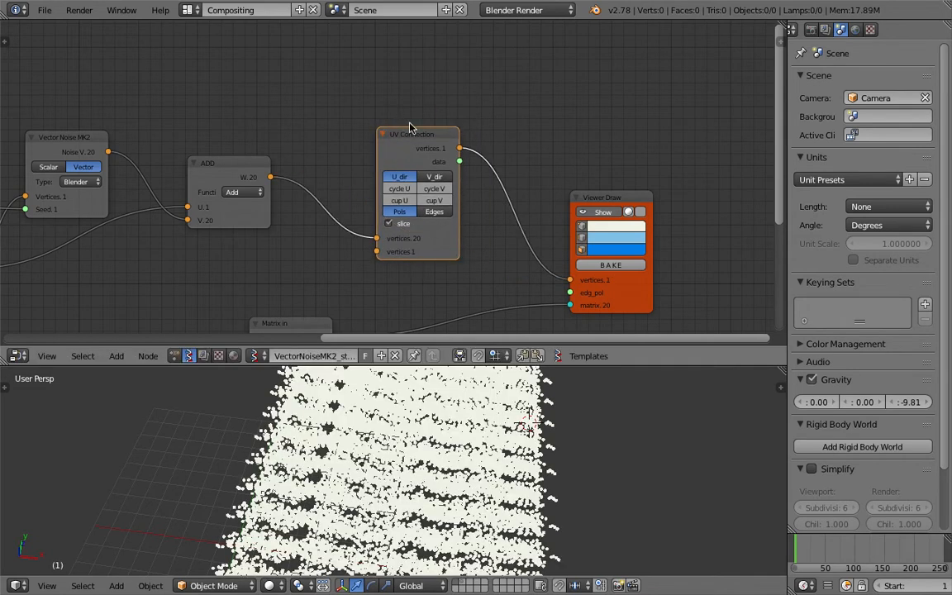
- Link the UV Connection data output to the edg_pol input of Viewer Draw
{"action": "scroll", "coordinate": [442, 208], "scroll_direction": "down", "scroll_amount": 1}
{"action": "middle_click_drag", "start_coordinate": [510, 481], "coordinate": [441, 450]}
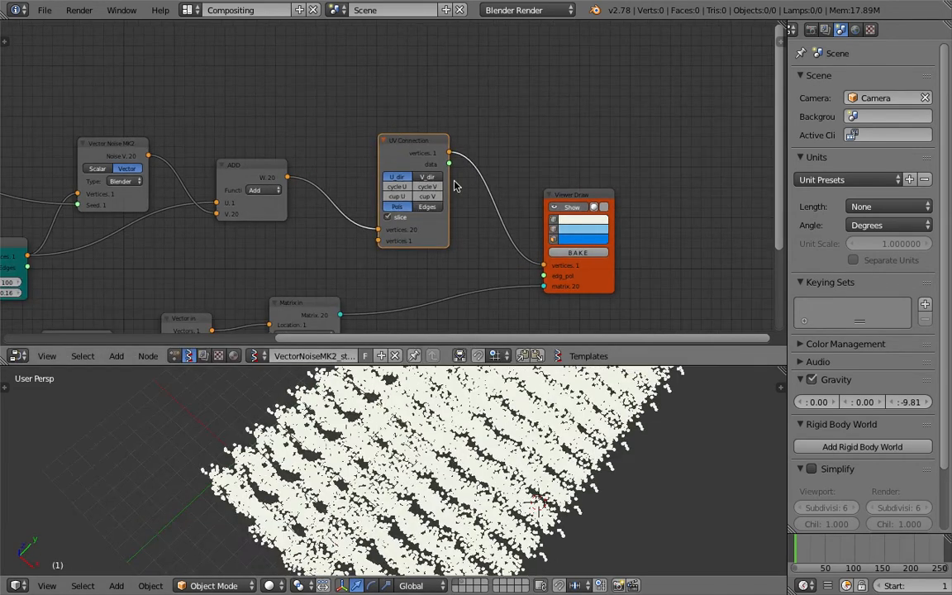
{"action": "left_click_drag", "start_coordinate": [450, 164], "coordinate": [545, 278]}
{"action": "left_click_drag", "start_coordinate": [546, 325], "coordinate": [544, 276]}
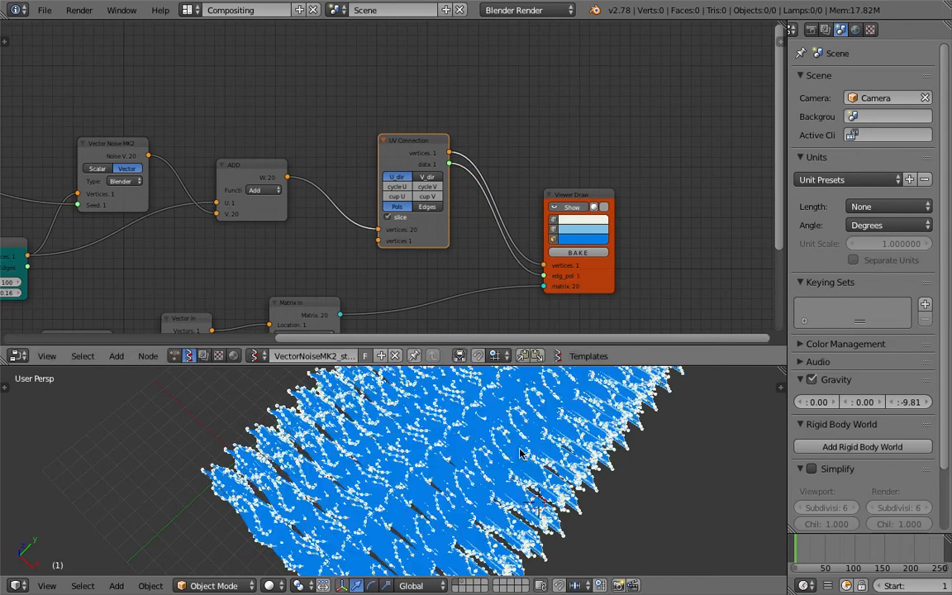
{"action": "scroll", "coordinate": [390, 475], "scroll_direction": "up", "scroll_amount": 4}
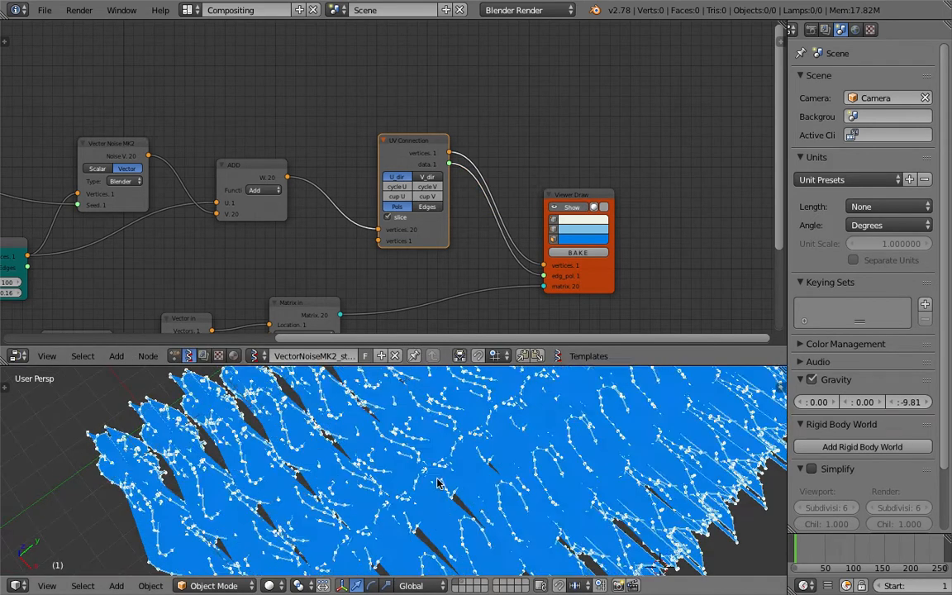
- Toggle the slice option of the UV Connection node and switch its output from Pols to Edges
{"action": "middle_click_drag", "start_coordinate": [396, 250], "coordinate": [371, 226]}
{"action": "scroll", "coordinate": [364, 214], "scroll_direction": "up", "scroll_amount": 3}
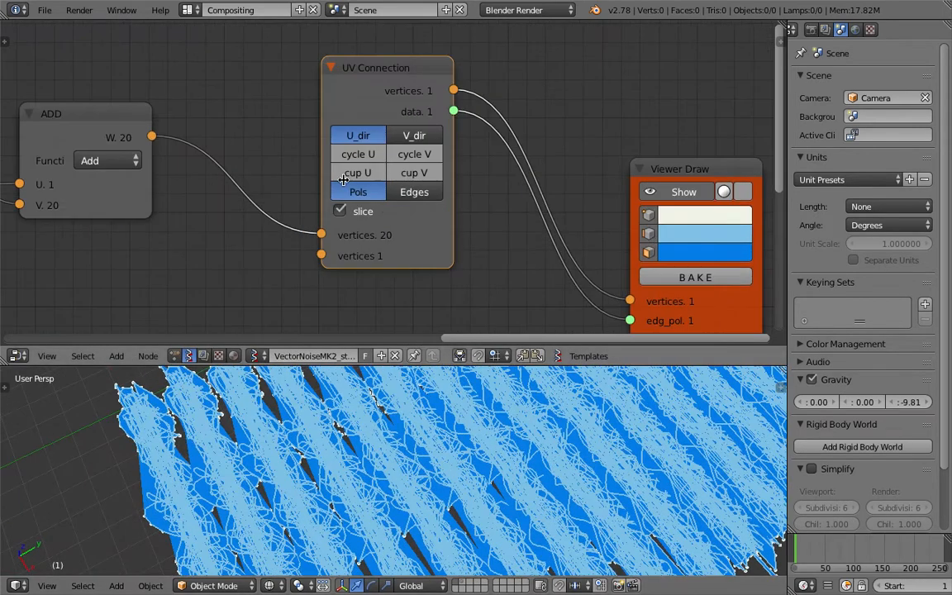
{"action": "left_click", "coordinate": [339, 210]}
{"action": "middle_click_drag", "start_coordinate": [442, 399], "coordinate": [552, 495]}
{"action": "scroll", "coordinate": [552, 494], "scroll_direction": "down", "scroll_amount": 5}
{"action": "scroll", "coordinate": [507, 484], "scroll_direction": "up", "scroll_amount": 4}
{"action": "scroll", "coordinate": [498, 480], "scroll_direction": "down", "scroll_amount": 6}
{"action": "scroll", "coordinate": [497, 479], "scroll_direction": "up", "scroll_amount": 1}
- Enlarge the 3D viewport to examine the connected lines from several angles, and save the file
{"action": "left_click_drag", "start_coordinate": [510, 364], "coordinate": [510, 219]}
{"action": "left_click", "coordinate": [557, 369]}
{"action": "middle_click_drag", "start_coordinate": [537, 335], "coordinate": [699, 500], "text": "shift"}
{"action": "scroll", "coordinate": [699, 500], "scroll_direction": "down", "scroll_amount": 4}
{"action": "middle_click_drag", "start_coordinate": [599, 446], "coordinate": [539, 480]}
{"action": "middle_click_drag", "start_coordinate": [552, 432], "coordinate": [565, 430]}
{"action": "left_click", "coordinate": [586, 353]}
{"action": "middle_click_drag", "start_coordinate": [480, 386], "coordinate": [495, 257]}
{"action": "key", "text": "ctrl+s"}
{"action": "left_click", "coordinate": [510, 357]}
- Give the node editor more height again and reposition the UV Connection node, saving the file
{"action": "scroll", "coordinate": [512, 201], "scroll_direction": "down", "scroll_amount": 1}
{"action": "left_click_drag", "start_coordinate": [514, 219], "coordinate": [508, 317]}
{"action": "scroll", "coordinate": [461, 227], "scroll_direction": "down", "scroll_amount": 1}
{"action": "middle_click_drag", "start_coordinate": [461, 228], "coordinate": [520, 198]}
{"action": "key", "text": "ctrl+s"}
{"action": "left_click", "coordinate": [473, 218]}
{"action": "scroll", "coordinate": [473, 218], "scroll_direction": "down", "scroll_amount": 3}
{"action": "left_click_drag", "start_coordinate": [437, 85], "coordinate": [395, 97]}
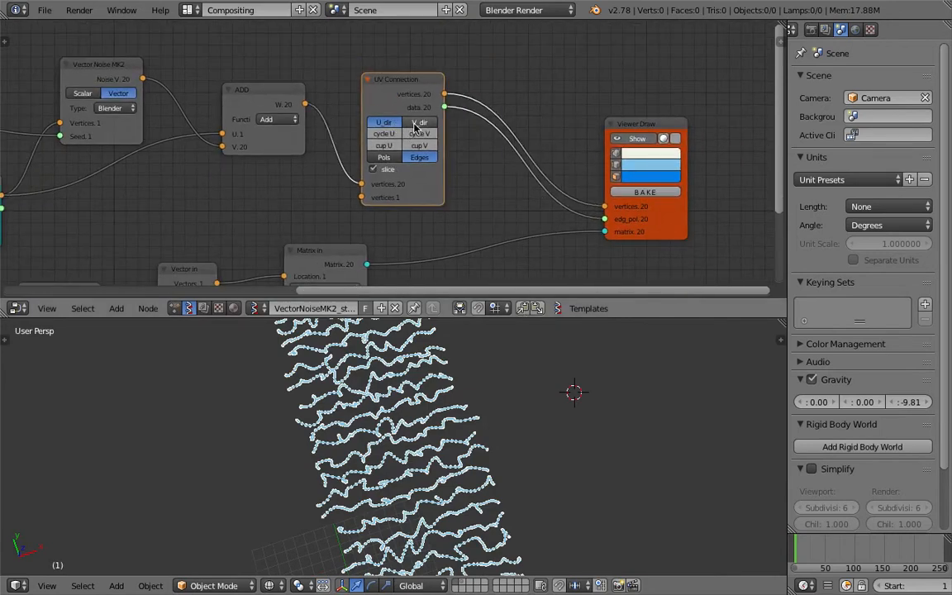
- Try the V_dir direction on the UV Connection node with slice turned off, and inspect the resulting edges
{"action": "left_click", "coordinate": [419, 123]}
{"action": "scroll", "coordinate": [431, 442], "scroll_direction": "up", "scroll_amount": 6}
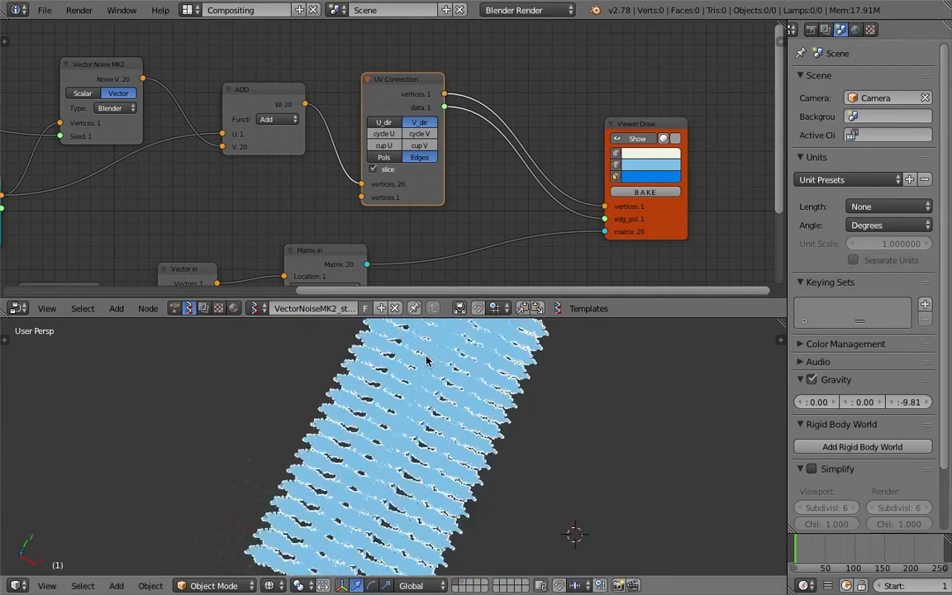
{"action": "middle_click_drag", "start_coordinate": [432, 442], "coordinate": [352, 541]}
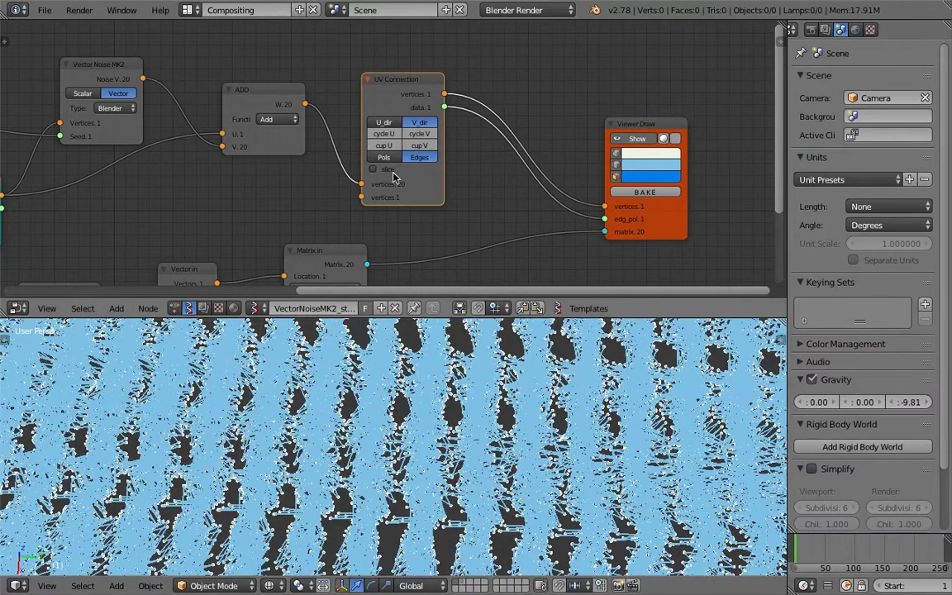
{"action": "scroll", "coordinate": [471, 414], "scroll_direction": "down", "scroll_amount": 3}
{"action": "middle_click_drag", "start_coordinate": [443, 422], "coordinate": [489, 413]}
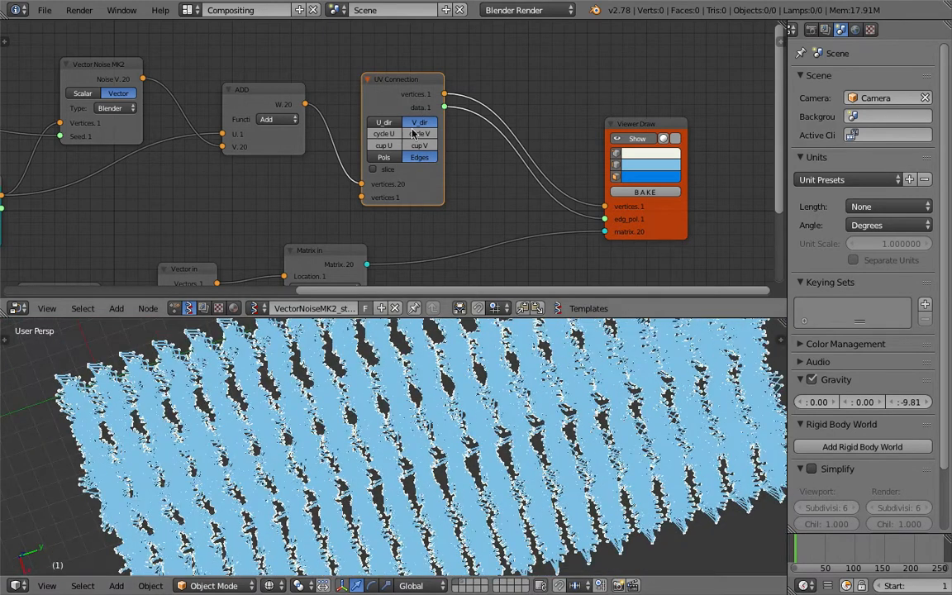
{"action": "scroll", "coordinate": [433, 447], "scroll_direction": "up", "scroll_amount": 5}
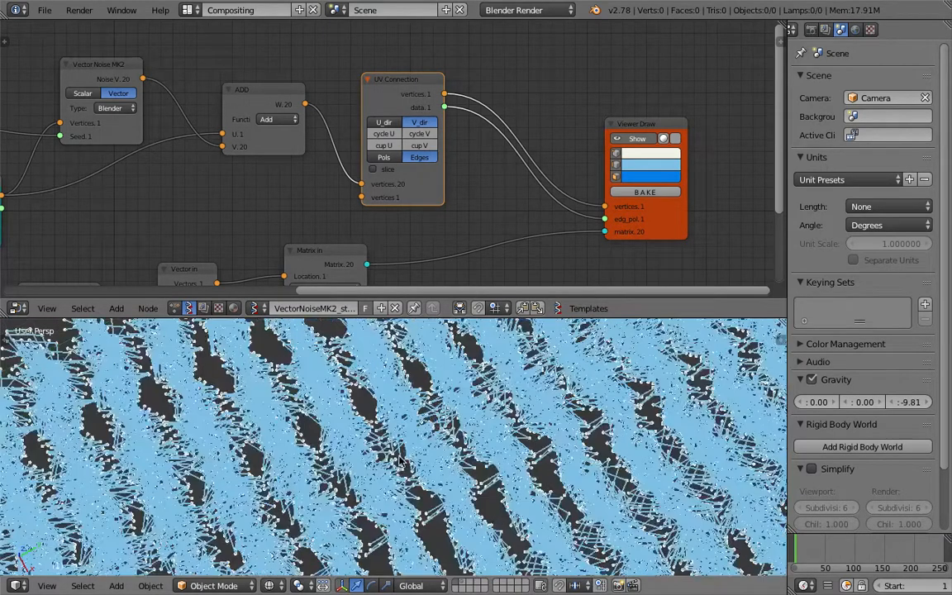
{"action": "scroll", "coordinate": [433, 447], "scroll_direction": "down", "scroll_amount": 4}
{"action": "middle_click_drag", "start_coordinate": [433, 447], "coordinate": [548, 337]}
{"action": "middle_click_drag", "start_coordinate": [444, 402], "coordinate": [425, 447]}
- Set the UV Connection direction back to U_dir, nudge the node, and save the file
{"action": "left_click", "coordinate": [385, 122]}
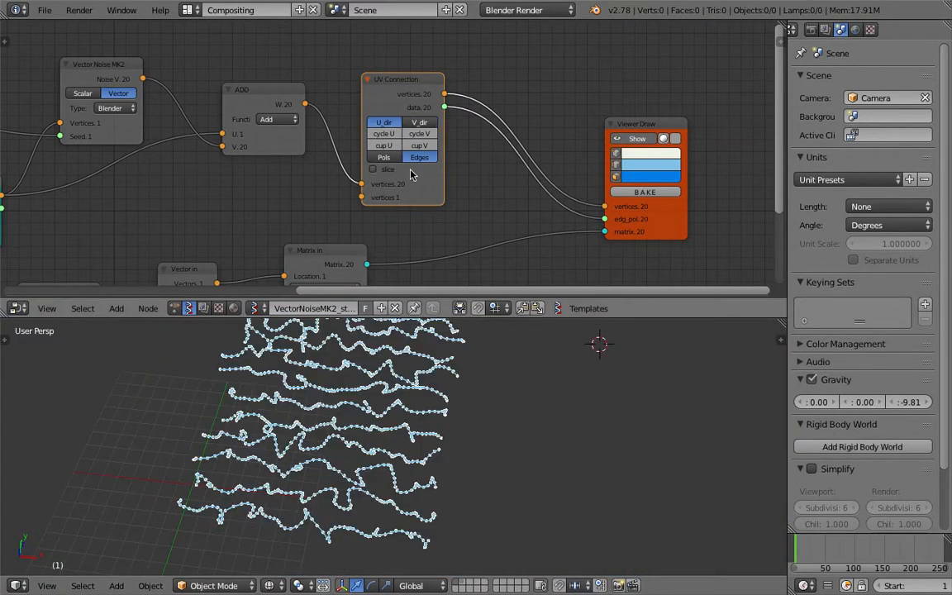
{"action": "scroll", "coordinate": [388, 148], "scroll_direction": "up", "scroll_amount": 2}
{"action": "left_click_drag", "start_coordinate": [400, 72], "coordinate": [419, 69]}
{"action": "scroll", "coordinate": [421, 399], "scroll_direction": "down", "scroll_amount": 3}
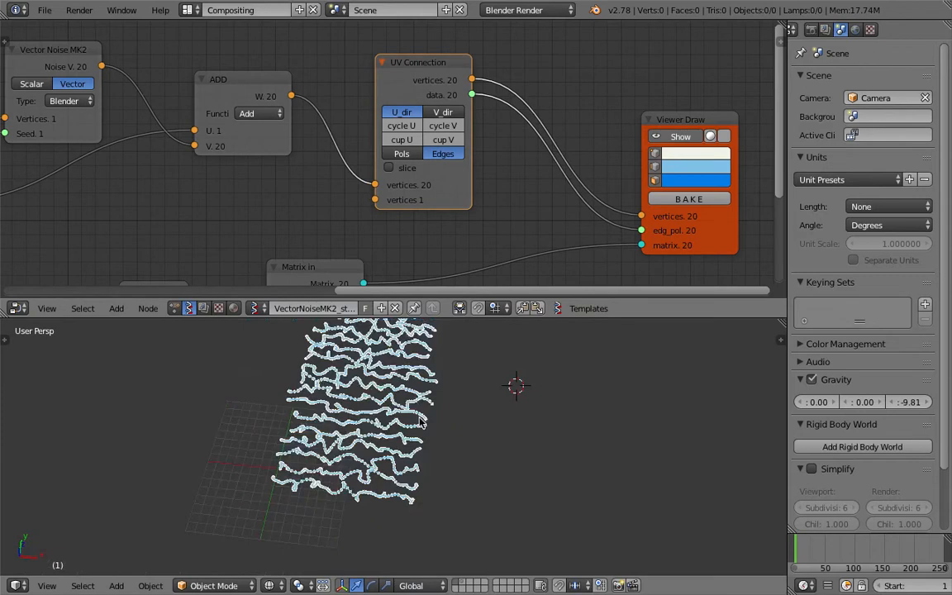
{"action": "middle_click_drag", "start_coordinate": [431, 402], "coordinate": [429, 436], "text": "shift"}
{"action": "key", "text": "ctrl+s"}
{"action": "left_click", "coordinate": [429, 435]}
- Move the Viewer Draw node close to the UV Connection node
{"action": "left_click_drag", "start_coordinate": [680, 121], "coordinate": [551, 107]}
{"action": "scroll", "coordinate": [472, 121], "scroll_direction": "down", "scroll_amount": 3}
{"action": "middle_click_drag", "start_coordinate": [215, 126], "coordinate": [462, 127]}
{"action": "mouse_move", "coordinate": [438, 420]}
{"action": "middle_mouse_down"}
{"action": "mouse_move", "coordinate": [336, 413]}
{"action": "mouse_move", "coordinate": [302, 355]}
{"action": "mouse_move", "coordinate": [525, 421]}
{"action": "mouse_move", "coordinate": [446, 450]}
{"action": "mouse_move", "coordinate": [424, 433]}
{"action": "mouse_move", "coordinate": [436, 457]}
{"action": "middle_mouse_up"}
{"action": "scroll", "coordinate": [335, 413], "scroll_direction": "up", "scroll_amount": 4}
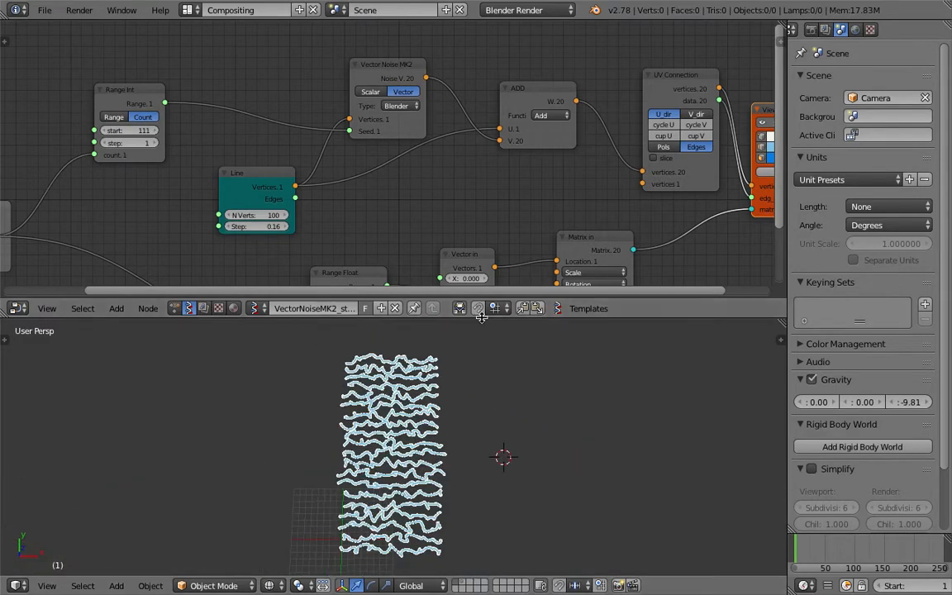
- Enlarge the 3D viewport, inspect the separate noisy lines from different angles, and save the file
{"action": "left_click_drag", "start_coordinate": [482, 318], "coordinate": [482, 255]}
{"action": "middle_click_drag", "start_coordinate": [502, 374], "coordinate": [574, 393]}
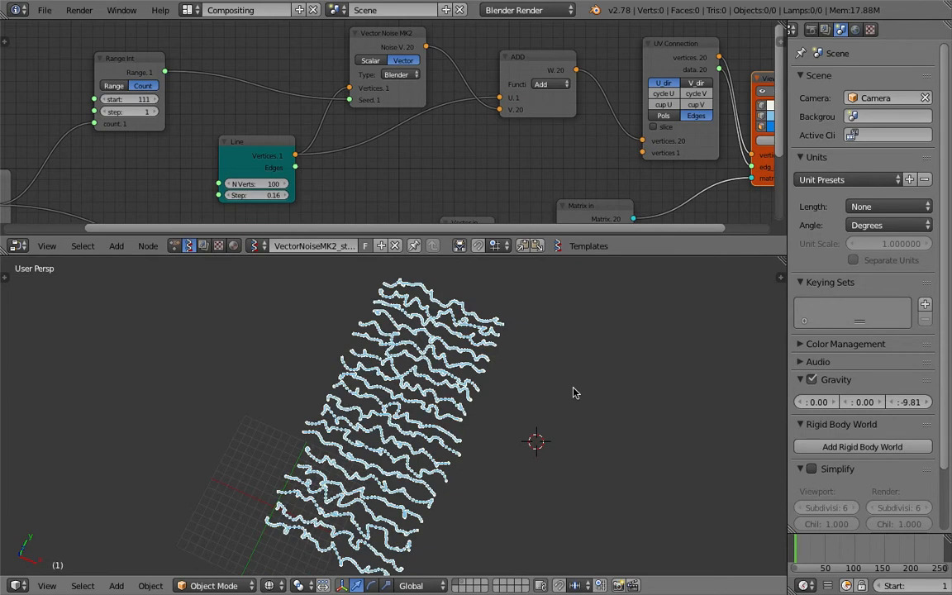
{"action": "middle_click_drag", "start_coordinate": [518, 412], "coordinate": [432, 367]}
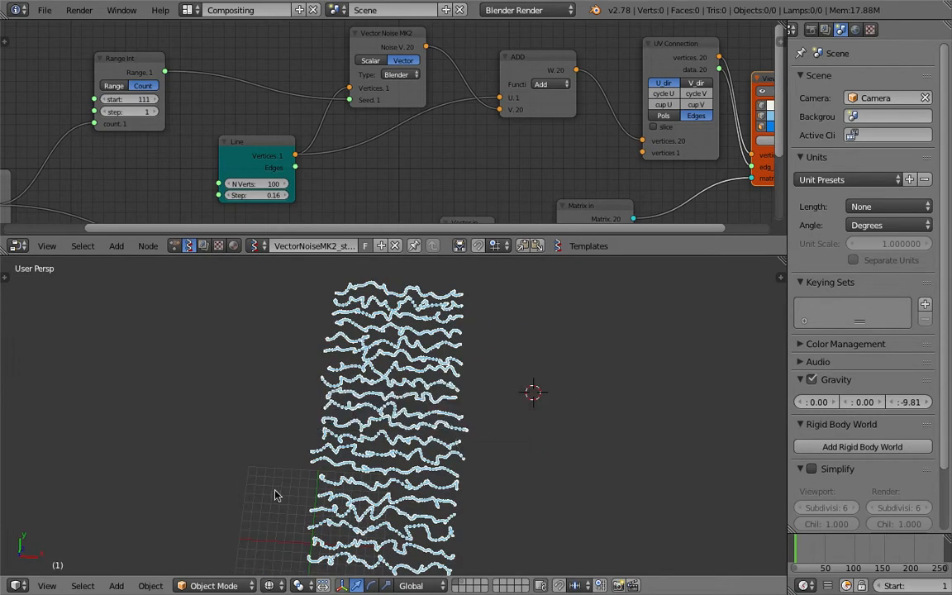
{"action": "scroll", "coordinate": [473, 450], "scroll_direction": "up", "scroll_amount": 2}
{"action": "mouse_move", "coordinate": [473, 451]}
{"action": "middle_mouse_down"}
{"action": "mouse_move", "coordinate": [471, 363]}
{"action": "mouse_move", "coordinate": [459, 455]}
{"action": "middle_mouse_up"}
{"action": "key", "text": "ctrl+s"}
{"action": "left_click", "coordinate": [459, 455]}
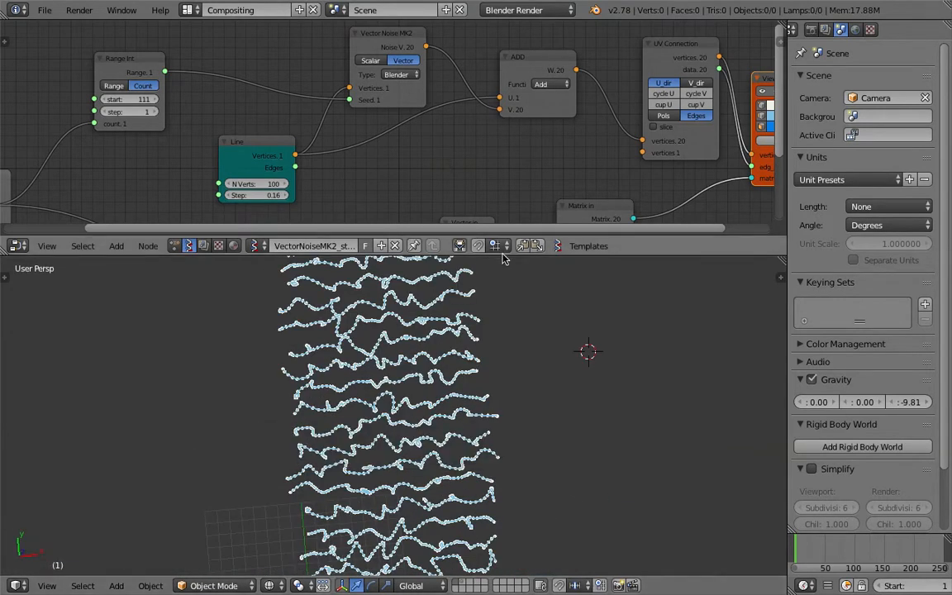
- Enlarge the node editor to show more of the node tree around the Line node
{"action": "left_click_drag", "start_coordinate": [503, 255], "coordinate": [496, 342]}
{"action": "scroll", "coordinate": [381, 145], "scroll_direction": "down", "scroll_amount": 3}
{"action": "scroll", "coordinate": [369, 169], "scroll_direction": "up", "scroll_amount": 2}
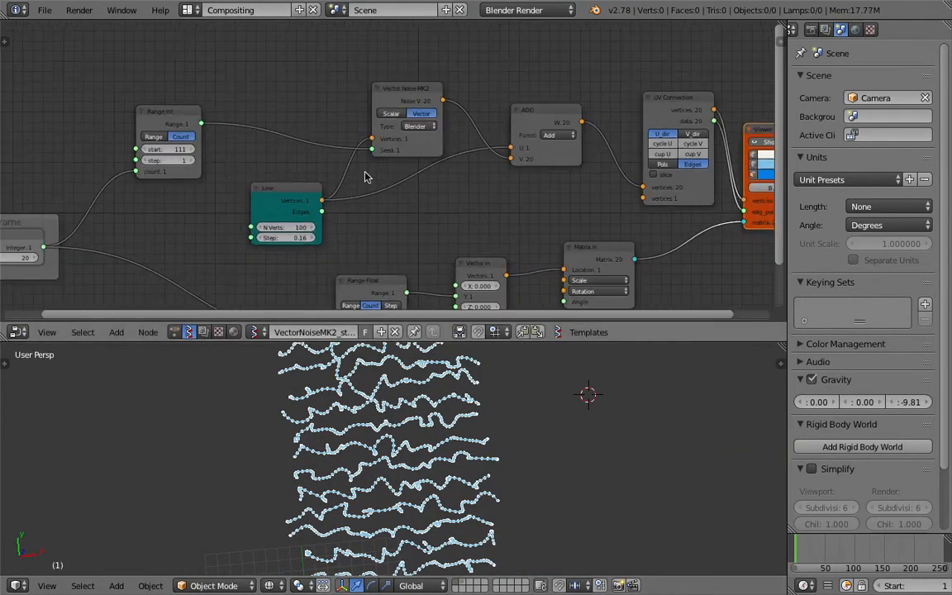
- Increase the Line node's Step to 1.75 and examine the effect on the noisy lines, saving the file
{"action": "left_click_drag", "start_coordinate": [288, 238], "coordinate": [389, 416]}
{"action": "middle_click_drag", "start_coordinate": [388, 416], "coordinate": [274, 420], "text": "shift"}
{"action": "key", "text": "ctrl+s"}
{"action": "left_click", "coordinate": [276, 428]}
{"action": "left_click_drag", "start_coordinate": [287, 238], "coordinate": [367, 238]}
{"action": "scroll", "coordinate": [519, 454], "scroll_direction": "down", "scroll_amount": 3}
{"action": "scroll", "coordinate": [478, 468], "scroll_direction": "up", "scroll_amount": 3}
{"action": "middle_click_drag", "start_coordinate": [518, 453], "coordinate": [333, 424], "text": "shift"}
{"action": "scroll", "coordinate": [352, 443], "scroll_direction": "up", "scroll_amount": 4}
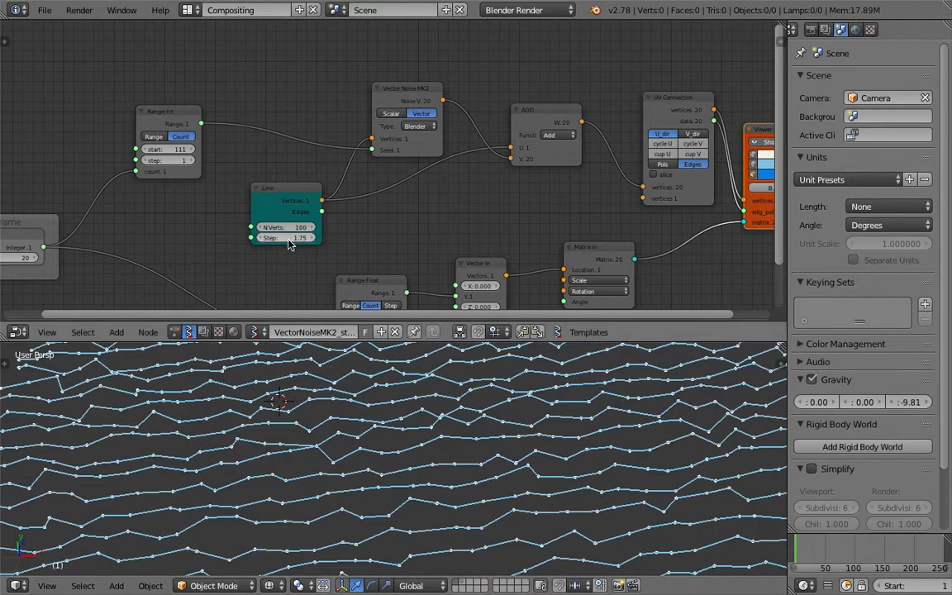
{"action": "scroll", "coordinate": [361, 425], "scroll_direction": "down", "scroll_amount": 5}
{"action": "middle_click_drag", "start_coordinate": [360, 425], "coordinate": [466, 526]}
{"action": "key", "text": "ctrl+s"}
{"action": "left_click", "coordinate": [430, 506]}
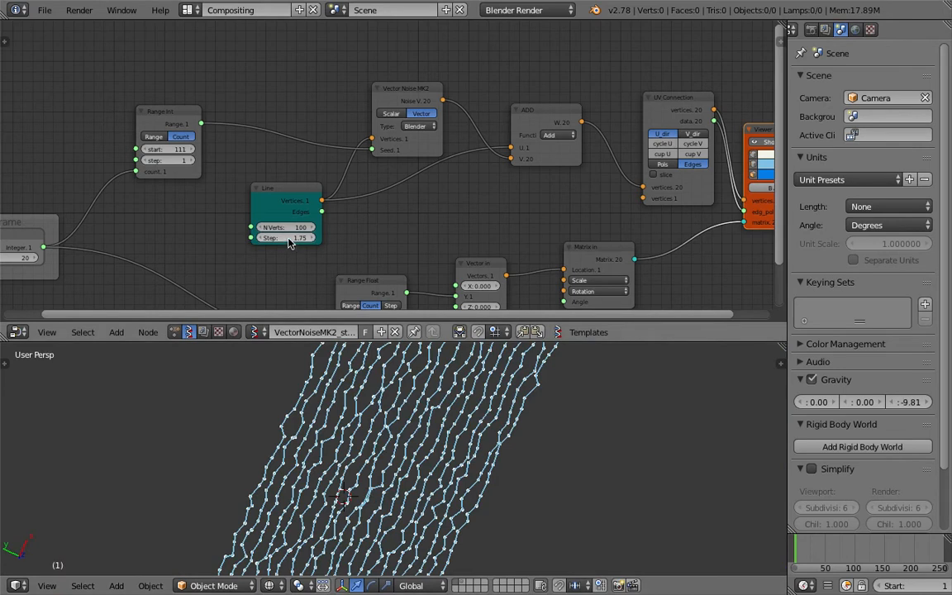
{"action": "middle_click_drag", "start_coordinate": [364, 397], "coordinate": [372, 434]}
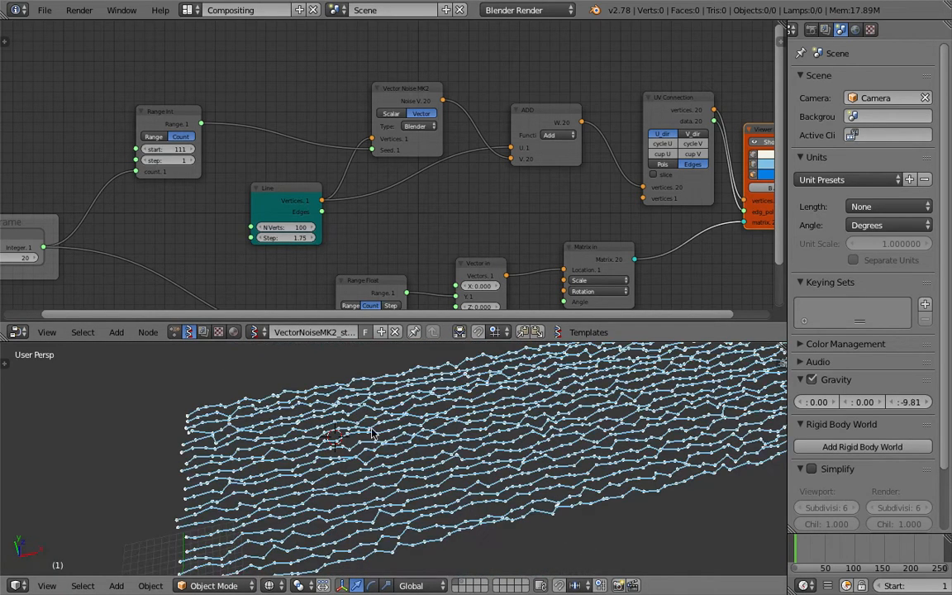
- Set the Line node's Step to 0.04, check the lines in the viewport, and save the file
{"action": "left_click", "coordinate": [286, 237]}
{"action": "type", "text": "0.04"}
{"action": "key", "text": "Return"}
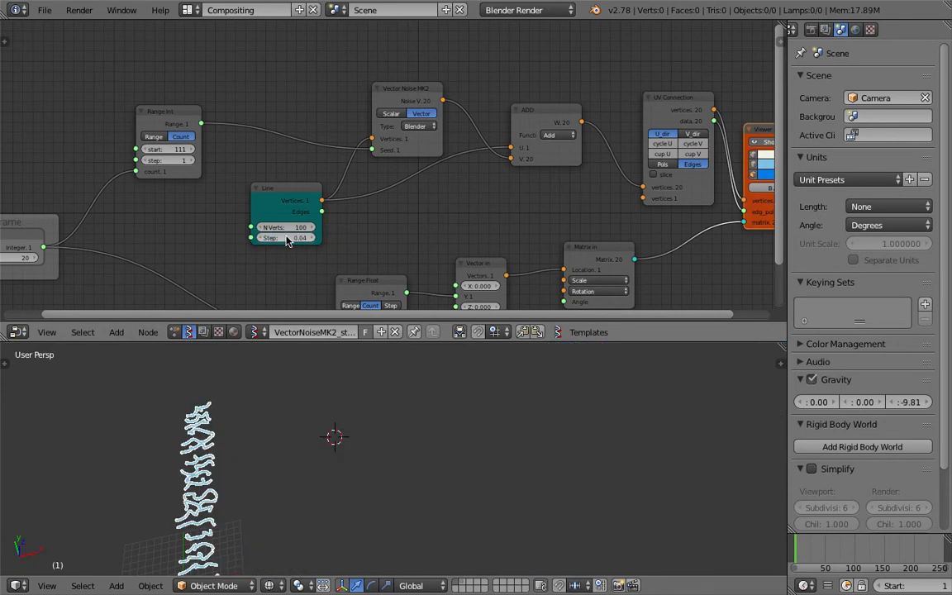
{"action": "middle_click_drag", "start_coordinate": [314, 510], "coordinate": [307, 428]}
{"action": "key", "text": "ctrl+s"}
{"action": "left_click", "coordinate": [370, 423]}
- Set the Line node's Step to 0.10 and raise its N Verts to 1483
{"action": "left_click_drag", "start_coordinate": [285, 238], "coordinate": [310, 237]}
{"action": "scroll", "coordinate": [395, 407], "scroll_direction": "down", "scroll_amount": 5}
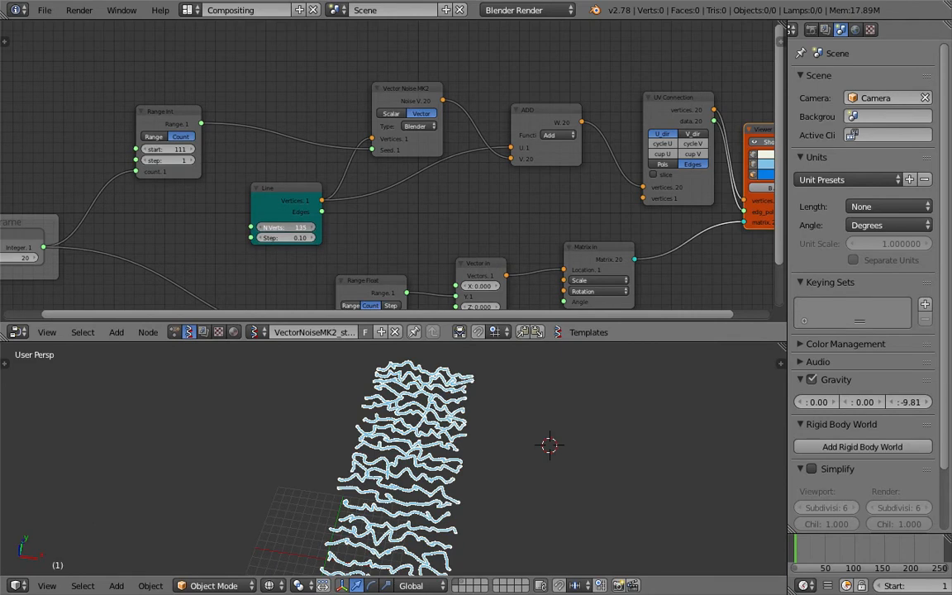
{"action": "left_click_drag", "start_coordinate": [286, 227], "coordinate": [397, 227]}
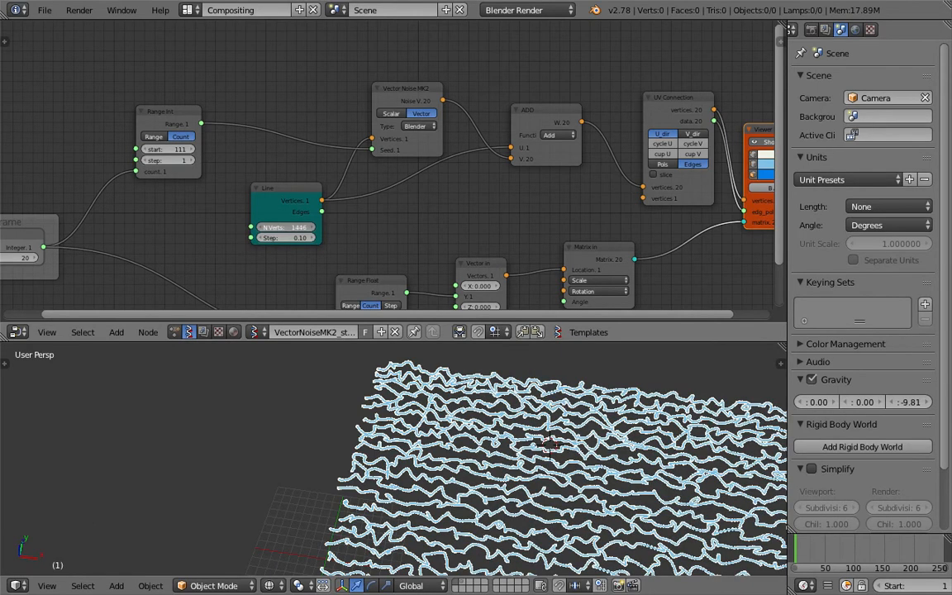
{"action": "left_click_drag", "start_coordinate": [451, 464], "coordinate": [531, 445]}
- Turn off vertex display in the Viewer Draw node, leaving the edges shown, and save the file
{"action": "mouse_move", "coordinate": [551, 446]}
{"action": "middle_mouse_down"}
{"action": "mouse_move", "coordinate": [472, 399]}
{"action": "mouse_move", "coordinate": [461, 413]}
{"action": "mouse_move", "coordinate": [462, 381]}
{"action": "mouse_move", "coordinate": [473, 426]}
{"action": "mouse_move", "coordinate": [488, 430]}
{"action": "middle_mouse_up"}
{"action": "middle_click_drag", "start_coordinate": [579, 218], "coordinate": [364, 204]}
{"action": "scroll", "coordinate": [509, 145], "scroll_direction": "up", "scroll_amount": 3}
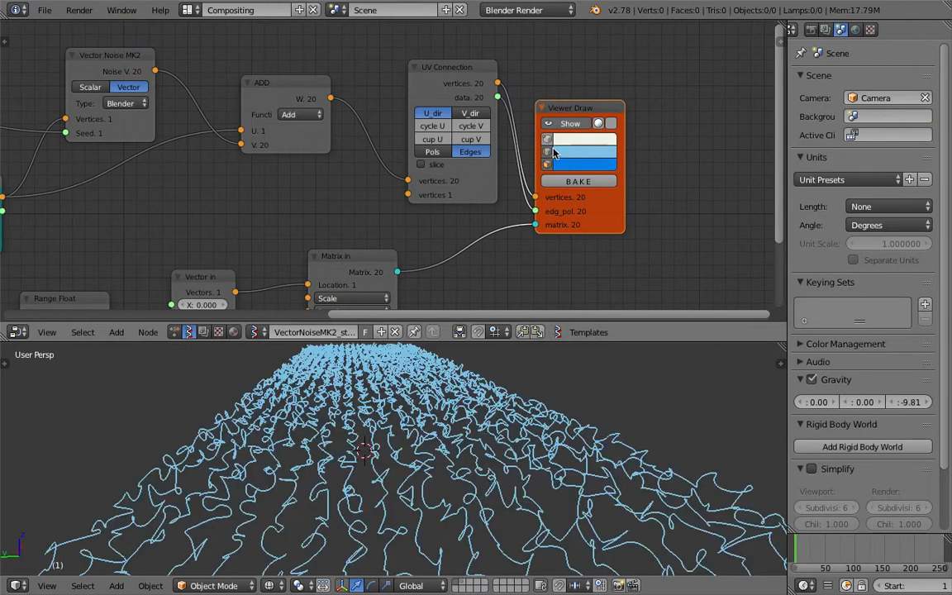
{"action": "middle_click_drag", "start_coordinate": [563, 379], "coordinate": [446, 477]}
{"action": "scroll", "coordinate": [444, 478], "scroll_direction": "up", "scroll_amount": 3}
{"action": "key", "text": "ctrl+s"}
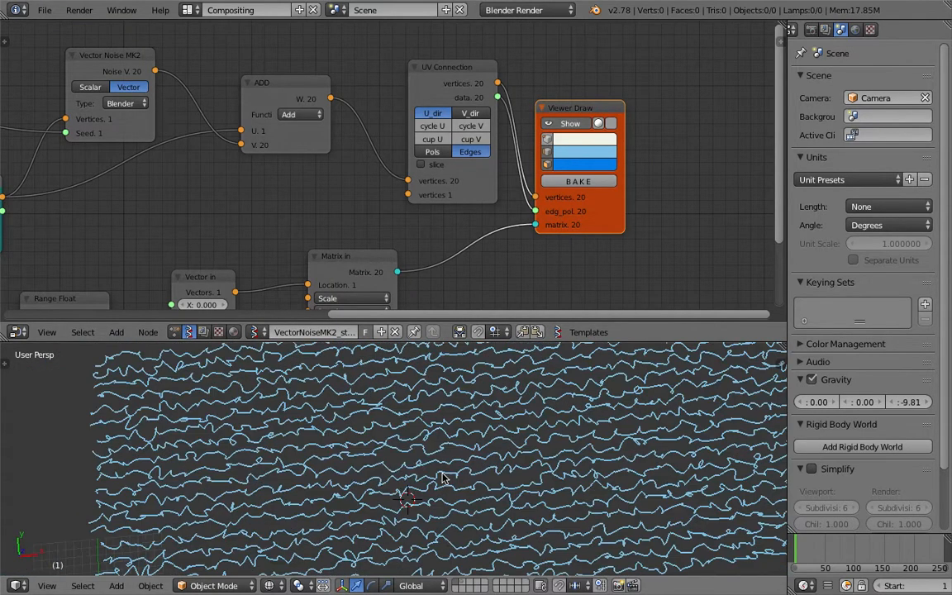
{"action": "left_click", "coordinate": [442, 476]}
- Set the Line node's N Verts to 500
{"action": "middle_click_drag", "start_coordinate": [194, 216], "coordinate": [423, 123]}
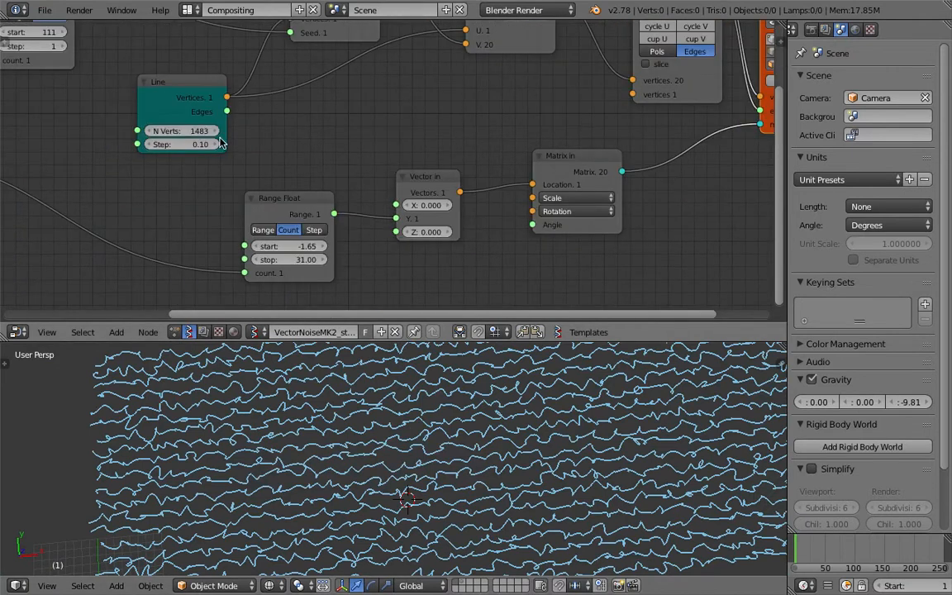
{"action": "key", "text": "Return"}
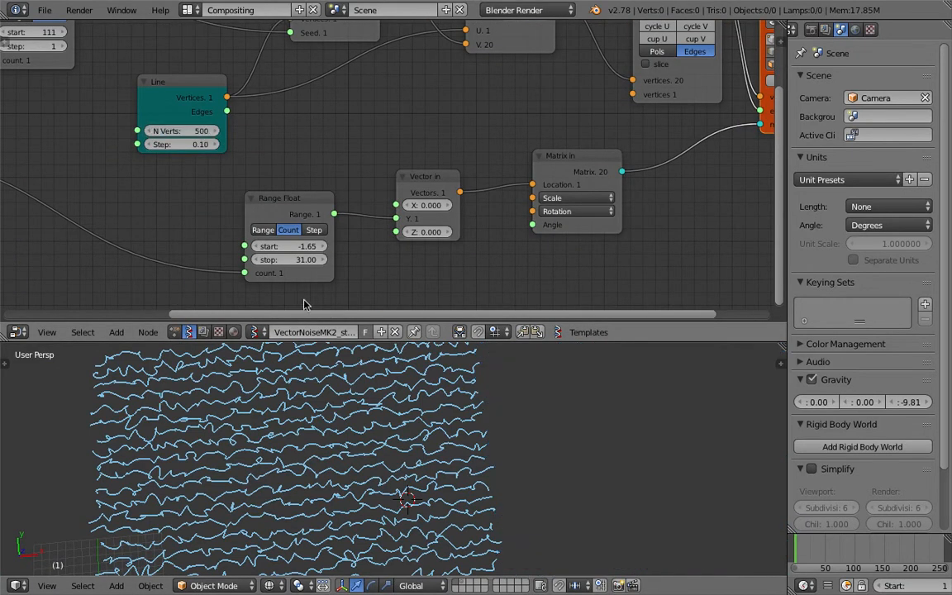
{"action": "scroll", "coordinate": [386, 463], "scroll_direction": "down", "scroll_amount": 3}
{"action": "scroll", "coordinate": [459, 439], "scroll_direction": "up", "scroll_amount": 3}
{"action": "middle_click_drag", "start_coordinate": [387, 463], "coordinate": [420, 382], "text": "shift"}
- Move the Range Float node closer to the Vector in node and look over the lines at a low angle
{"action": "scroll", "coordinate": [395, 156], "scroll_direction": "down", "scroll_amount": 3}
{"action": "middle_click_drag", "start_coordinate": [337, 203], "coordinate": [347, 215]}
{"action": "left_click_drag", "start_coordinate": [347, 216], "coordinate": [393, 190]}
{"action": "middle_click_drag", "start_coordinate": [390, 170], "coordinate": [388, 185]}
{"action": "scroll", "coordinate": [427, 413], "scroll_direction": "up", "scroll_amount": 4}
{"action": "mouse_move", "coordinate": [424, 405]}
{"action": "middle_mouse_down"}
{"action": "mouse_move", "coordinate": [418, 469]}
{"action": "mouse_move", "coordinate": [365, 467]}
{"action": "mouse_move", "coordinate": [386, 418]}
{"action": "mouse_move", "coordinate": [239, 384]}
{"action": "mouse_move", "coordinate": [391, 393]}
{"action": "mouse_move", "coordinate": [467, 453]}
{"action": "middle_mouse_up"}
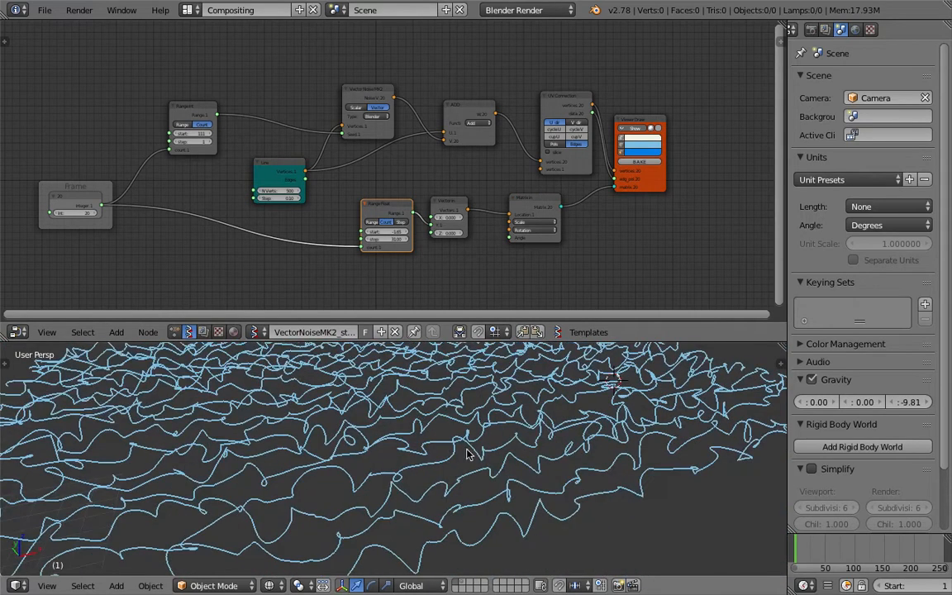
{"action": "middle_click_drag", "start_coordinate": [620, 436], "coordinate": [607, 486]}
- Spread out the end of the node tree by moving Viewer Draw away and raising the UV Connection node
{"action": "middle_click_drag", "start_coordinate": [489, 142], "coordinate": [315, 200]}
{"action": "scroll", "coordinate": [398, 165], "scroll_direction": "up", "scroll_amount": 2}
{"action": "left_click_drag", "start_coordinate": [475, 184], "coordinate": [561, 173]}
{"action": "left_click_drag", "start_coordinate": [385, 153], "coordinate": [408, 127]}
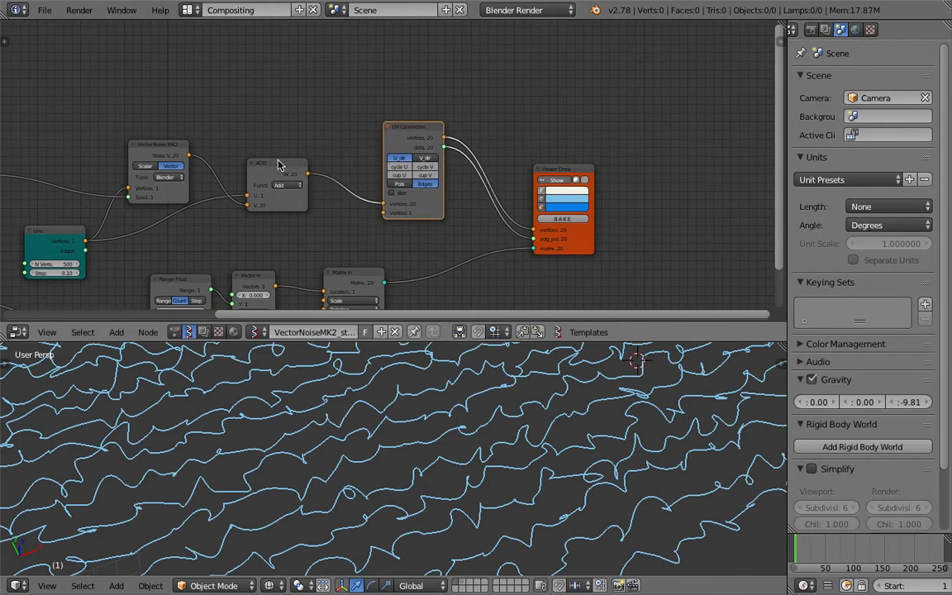
- Spread the ADD, UV Connection and Viewer Draw nodes further from Vector Noise MK2 and save the file
{"action": "left_click_drag", "start_coordinate": [278, 166], "coordinate": [322, 129]}
{"action": "left_click_drag", "start_coordinate": [400, 131], "coordinate": [447, 141]}
{"action": "left_click_drag", "start_coordinate": [547, 171], "coordinate": [626, 178]}
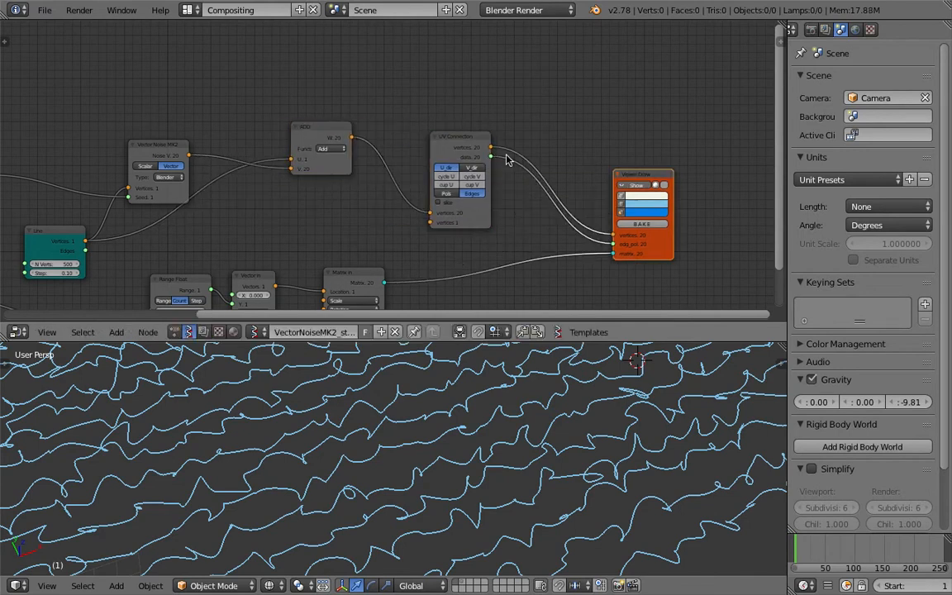
{"action": "left_click_drag", "start_coordinate": [440, 139], "coordinate": [510, 148]}
{"action": "left_click_drag", "start_coordinate": [323, 132], "coordinate": [422, 164]}
{"action": "key", "text": "ctrl+s"}
{"action": "key", "text": "Return"}
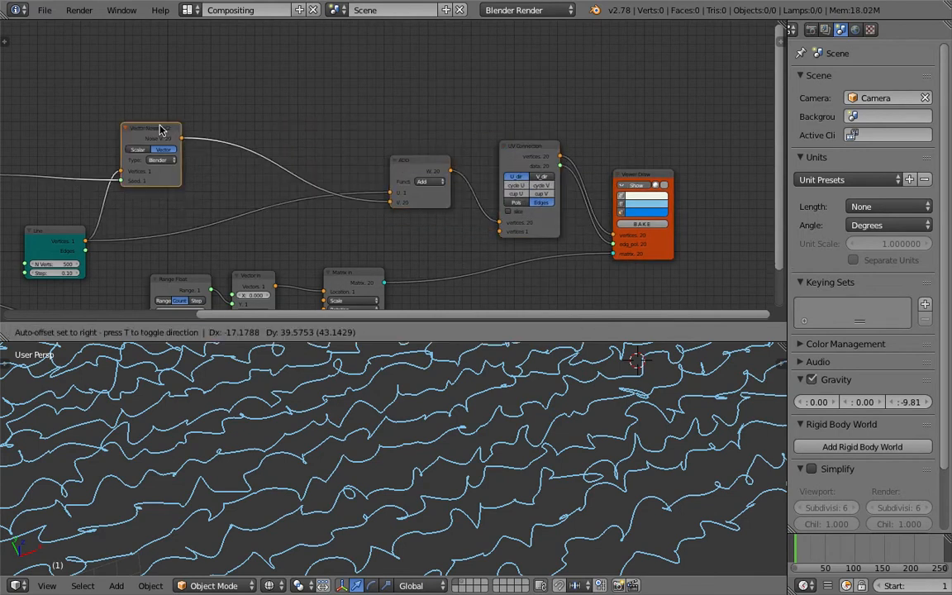
- Move Vector Noise MK2 back and insert a Vector out node on its Noise V output link
{"action": "left_click_drag", "start_coordinate": [168, 146], "coordinate": [159, 127]}
{"action": "scroll", "coordinate": [255, 97], "scroll_direction": "up", "scroll_amount": 1}
{"action": "key", "text": "shift+a"}
{"action": "left_click", "coordinate": [250, 93]}
{"action": "type", "text": "vec"}
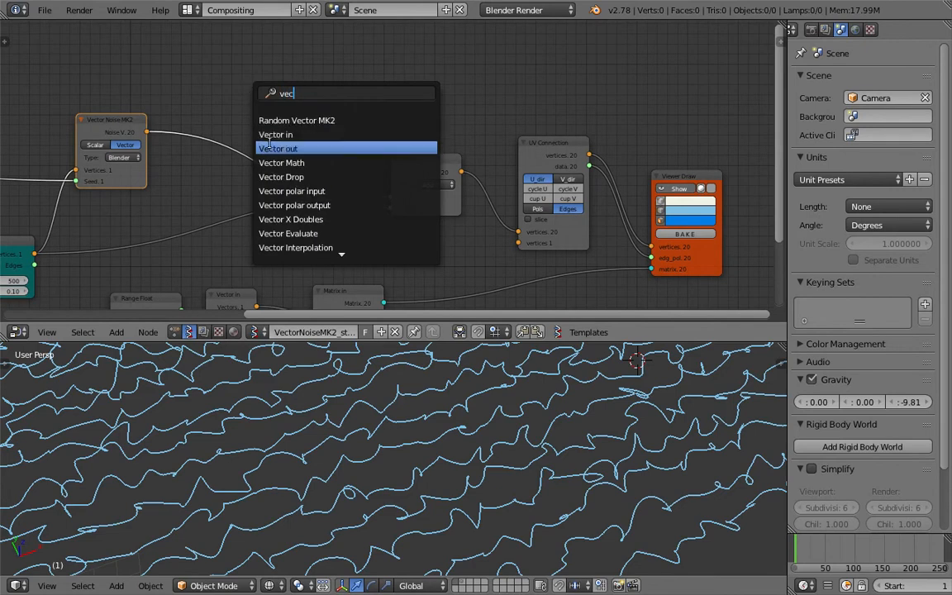
{"action": "key", "text": "Return"}
{"action": "left_click", "coordinate": [151, 107]}
- Insert a Vector in node between Vector out and ADD, connecting only the X and Y components
{"action": "key", "text": "shift+a"}
{"action": "left_click", "coordinate": [303, 87]}
{"action": "type", "text": "v"}
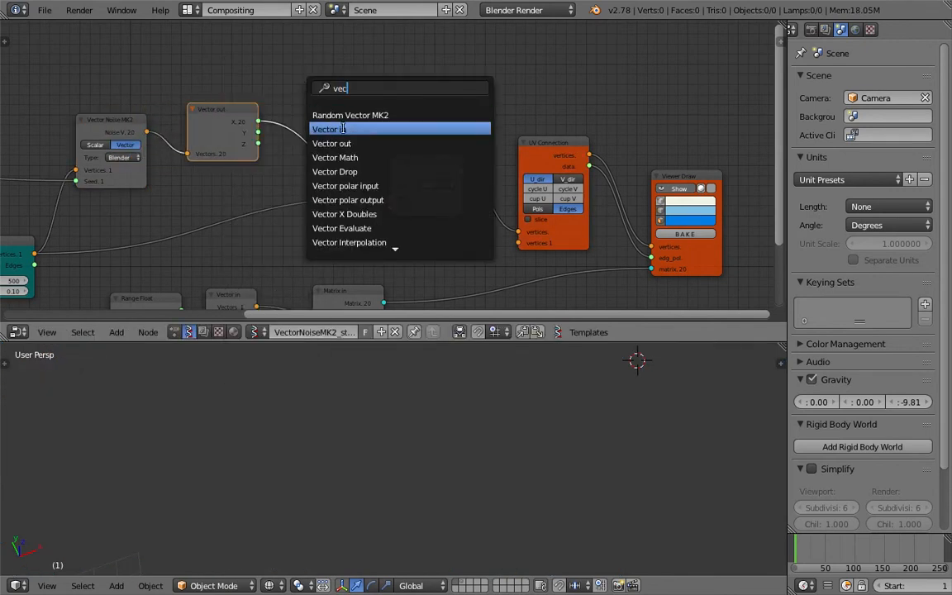
{"action": "type", "text": "ec"}
{"action": "left_click", "coordinate": [338, 128]}
{"action": "left_click", "coordinate": [299, 116]}
{"action": "left_click_drag", "start_coordinate": [257, 132], "coordinate": [299, 151]}
- Examine the flattened lines up close at a low angle and from above
{"action": "scroll", "coordinate": [397, 465], "scroll_direction": "up", "scroll_amount": 4}
{"action": "mouse_move", "coordinate": [426, 476]}
{"action": "middle_mouse_down"}
{"action": "mouse_move", "coordinate": [397, 465]}
{"action": "mouse_move", "coordinate": [404, 442]}
{"action": "mouse_move", "coordinate": [462, 421]}
{"action": "middle_mouse_up"}
{"action": "scroll", "coordinate": [404, 496], "scroll_direction": "up", "scroll_amount": 4}
{"action": "scroll", "coordinate": [463, 420], "scroll_direction": "down", "scroll_amount": 8}
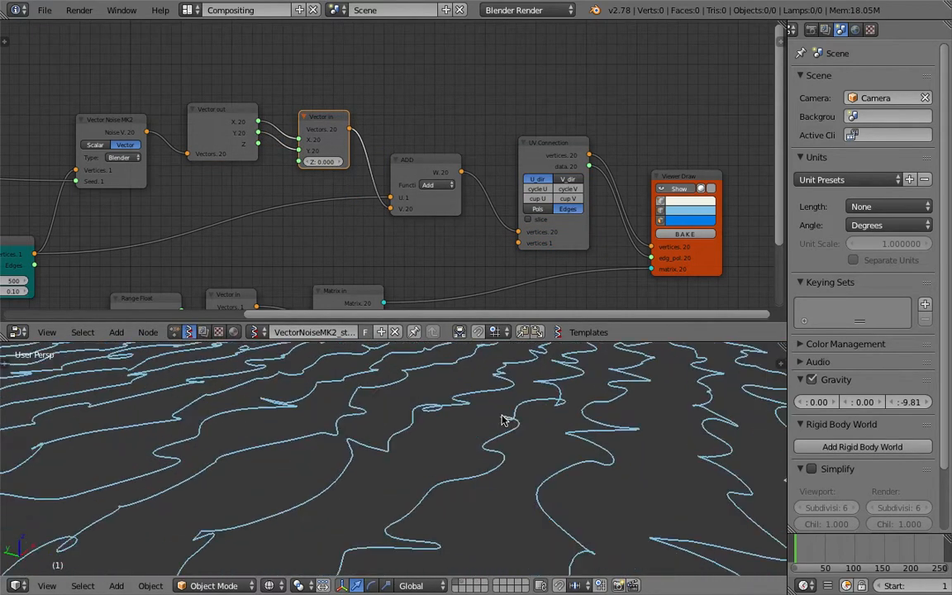
{"action": "middle_click_drag", "start_coordinate": [363, 467], "coordinate": [244, 474]}
{"action": "mouse_move", "coordinate": [562, 474]}
{"action": "middle_mouse_down"}
{"action": "mouse_move", "coordinate": [529, 477]}
{"action": "mouse_move", "coordinate": [381, 534]}
{"action": "mouse_move", "coordinate": [438, 496]}
{"action": "mouse_move", "coordinate": [445, 430]}
{"action": "mouse_move", "coordinate": [422, 461]}
{"action": "mouse_move", "coordinate": [457, 488]}
{"action": "mouse_move", "coordinate": [451, 473]}
{"action": "middle_mouse_up"}
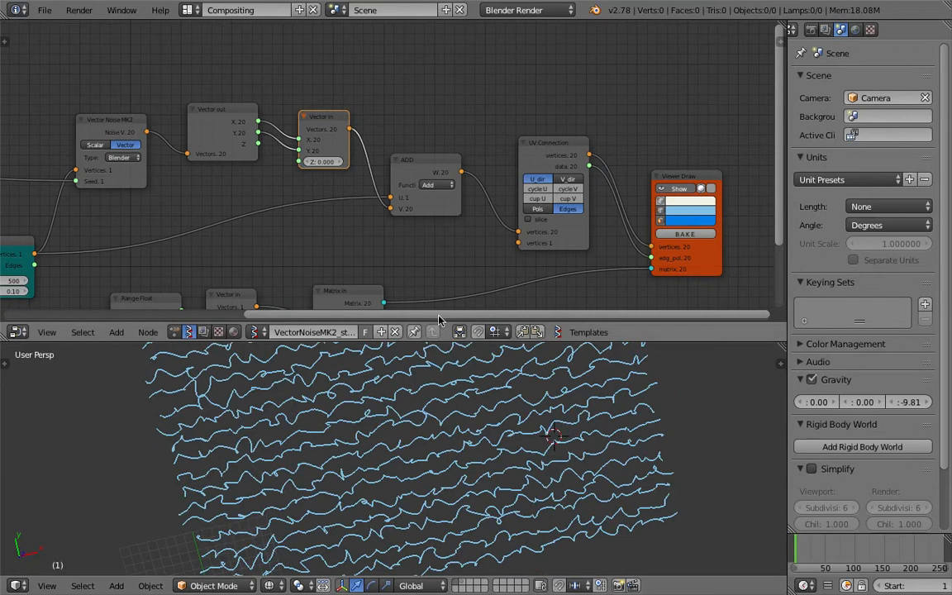
- Move the Vector Noise MK2 node slightly away from Vector out and save the file
{"action": "scroll", "coordinate": [456, 238], "scroll_direction": "up", "scroll_amount": 2}
{"action": "middle_click_drag", "start_coordinate": [511, 239], "coordinate": [397, 237]}
{"action": "middle_click_drag", "start_coordinate": [178, 128], "coordinate": [525, 158]}
{"action": "scroll", "coordinate": [413, 139], "scroll_direction": "up", "scroll_amount": 3}
{"action": "middle_click_drag", "start_coordinate": [413, 138], "coordinate": [467, 158]}
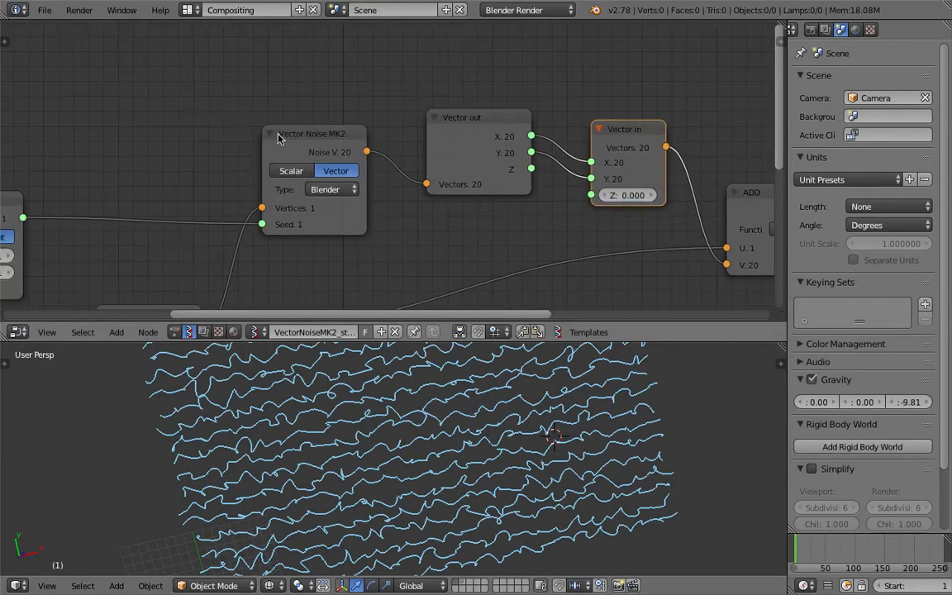
{"action": "scroll", "coordinate": [338, 225], "scroll_direction": "up", "scroll_amount": 1}
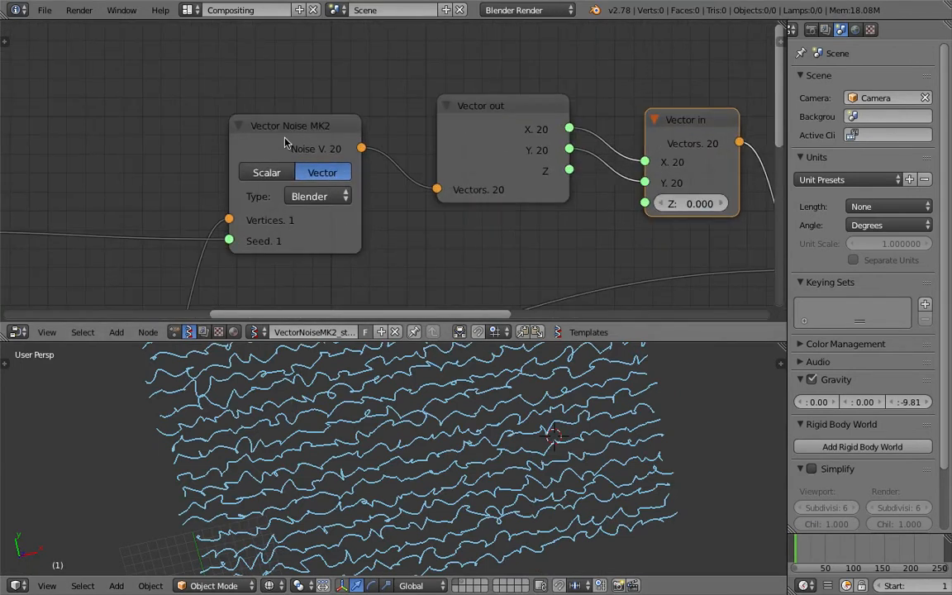
{"action": "left_click_drag", "start_coordinate": [285, 140], "coordinate": [260, 134]}
{"action": "scroll", "coordinate": [322, 171], "scroll_direction": "down", "scroll_amount": 2}
{"action": "middle_click_drag", "start_coordinate": [322, 170], "coordinate": [349, 140]}
{"action": "scroll", "coordinate": [346, 155], "scroll_direction": "down", "scroll_amount": 3}
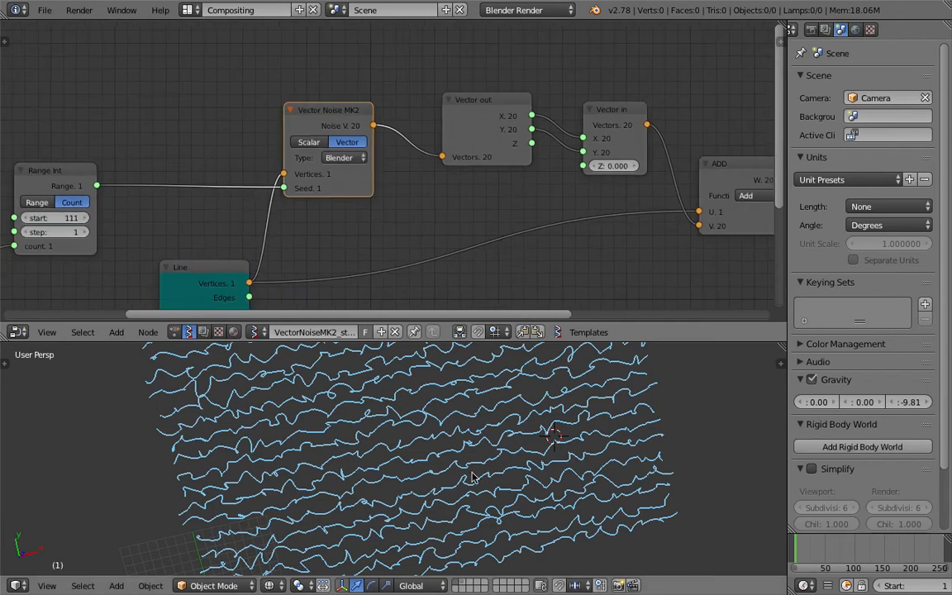
{"action": "key", "text": "ctrl+s"}
{"action": "key", "text": "Return"}
- Look over the stack of lines from above and save the file with Save As in the Desktop folder
{"action": "scroll", "coordinate": [568, 480], "scroll_direction": "up", "scroll_amount": 2}
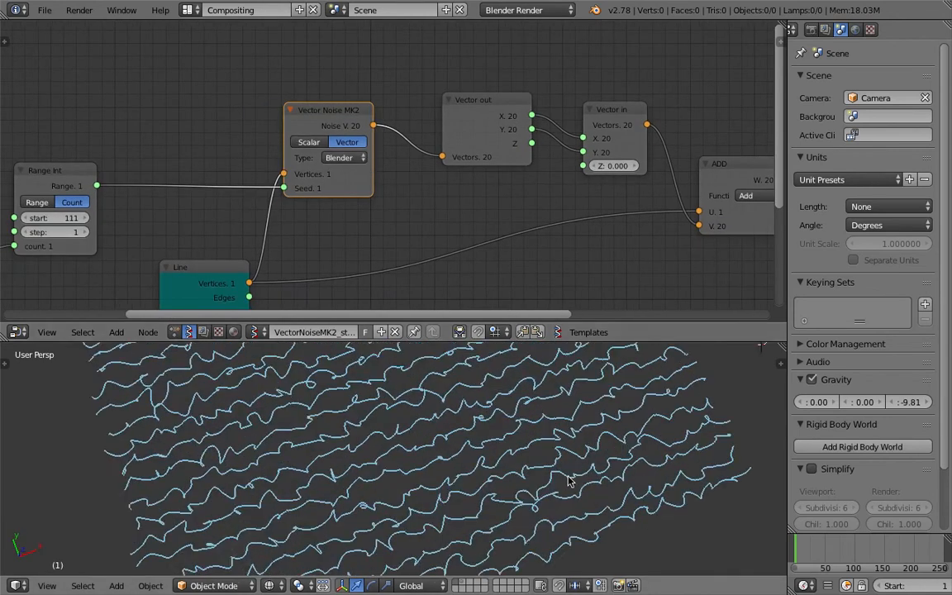
{"action": "key", "text": "ctrl+s"}
{"action": "key", "text": "Return"}
{"action": "mouse_move", "coordinate": [559, 453]}
{"action": "middle_mouse_down"}
{"action": "mouse_move", "coordinate": [394, 437]}
{"action": "mouse_move", "coordinate": [443, 417]}
{"action": "mouse_move", "coordinate": [484, 493]}
{"action": "mouse_move", "coordinate": [380, 491]}
{"action": "mouse_move", "coordinate": [424, 400]}
{"action": "mouse_move", "coordinate": [432, 414]}
{"action": "mouse_move", "coordinate": [487, 418]}
{"action": "mouse_move", "coordinate": [460, 447]}
{"action": "mouse_move", "coordinate": [335, 402]}
{"action": "middle_mouse_up"}
{"action": "scroll", "coordinate": [382, 494], "scroll_direction": "down", "scroll_amount": 4}
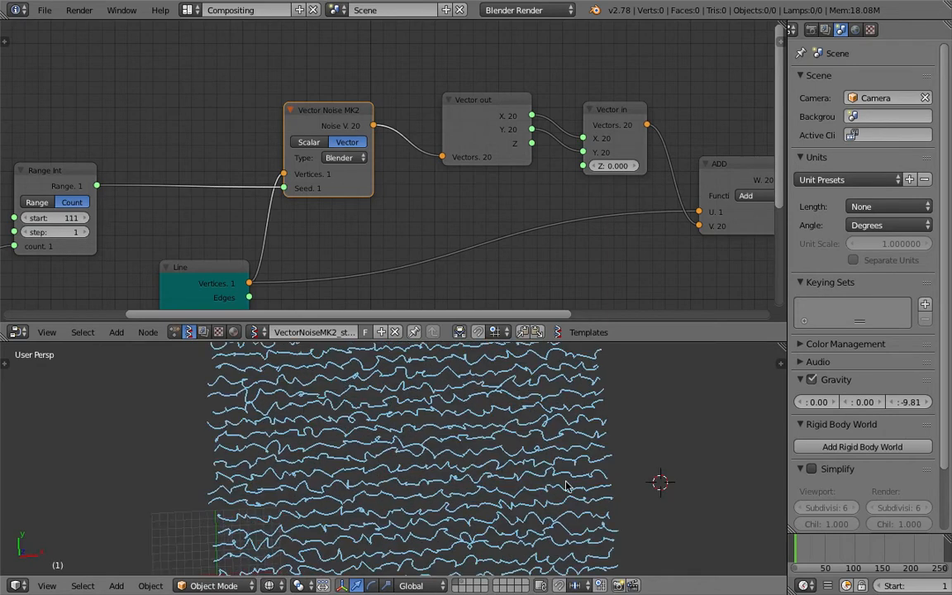
{"action": "scroll", "coordinate": [485, 486], "scroll_direction": "down", "scroll_amount": 2}
{"action": "scroll", "coordinate": [469, 447], "scroll_direction": "up", "scroll_amount": 3}
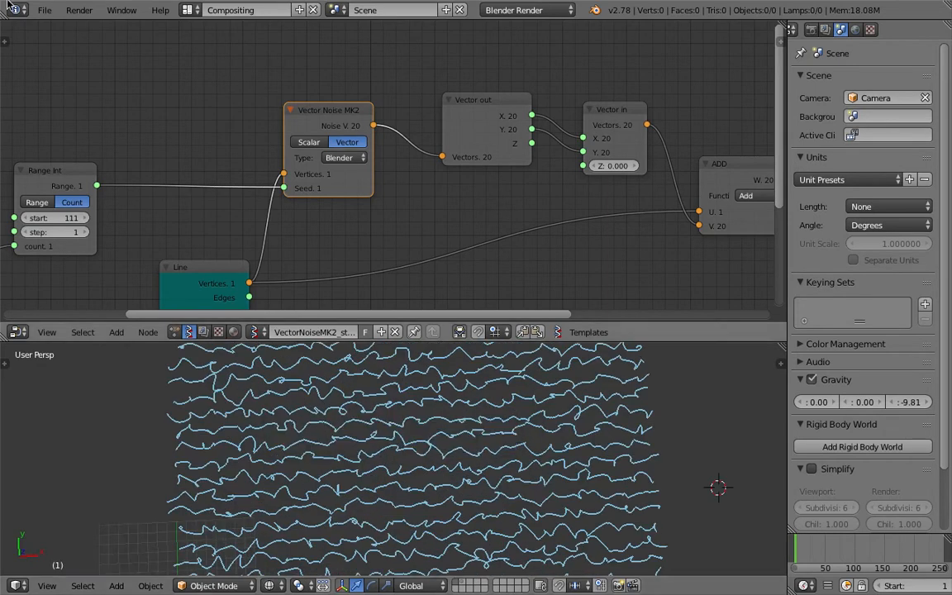
{"action": "left_click", "coordinate": [44, 11]}
{"action": "left_click", "coordinate": [106, 138]}
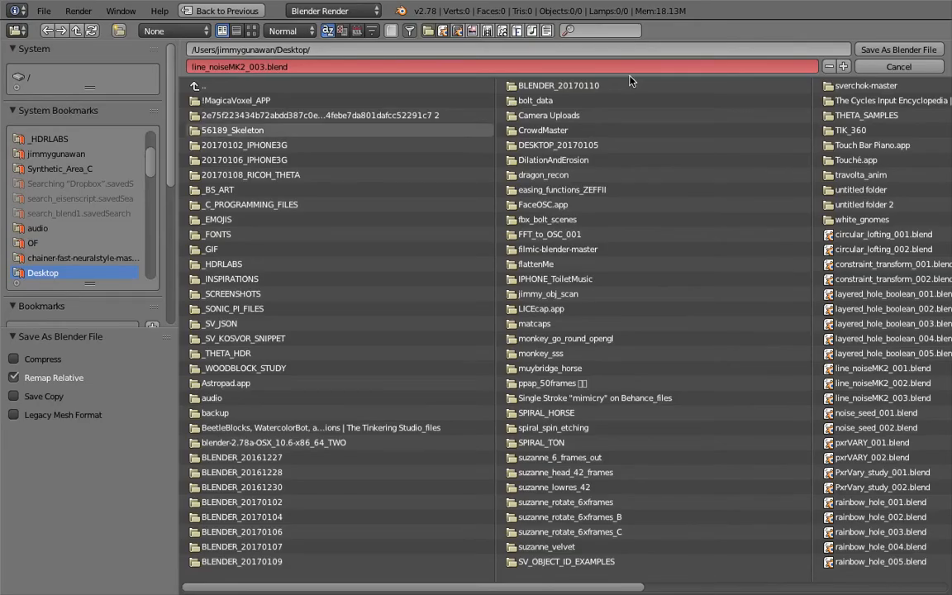
{"action": "left_click", "coordinate": [767, 59]}
{"action": "left_click", "coordinate": [899, 47]}
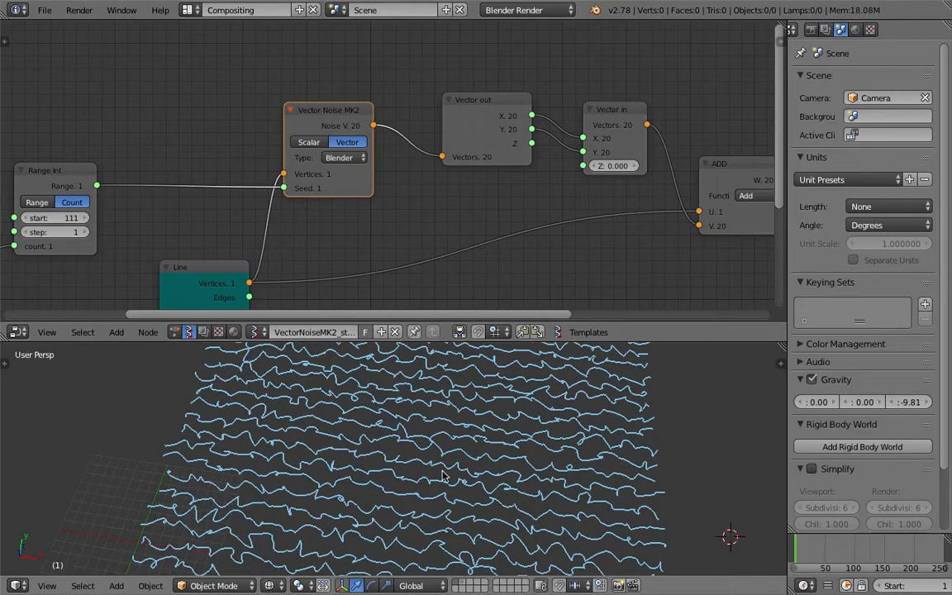
- Set the Line node's N Verts to 250 and its Step to 0.20, and save the file
{"action": "middle_click_drag", "start_coordinate": [444, 153], "coordinate": [406, 162]}
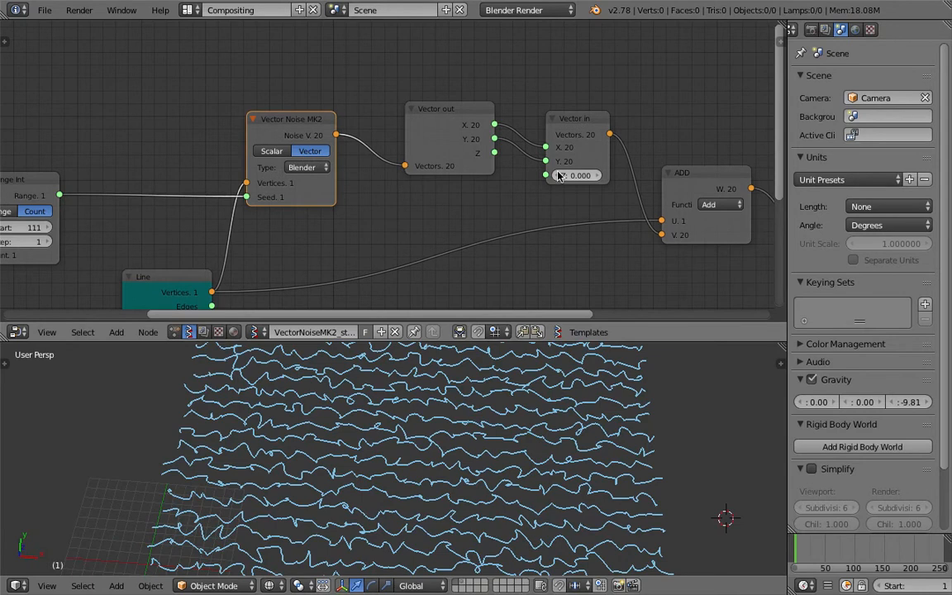
{"action": "middle_click_drag", "start_coordinate": [160, 244], "coordinate": [289, 170]}
{"action": "middle_click_drag", "start_coordinate": [179, 165], "coordinate": [246, 157]}
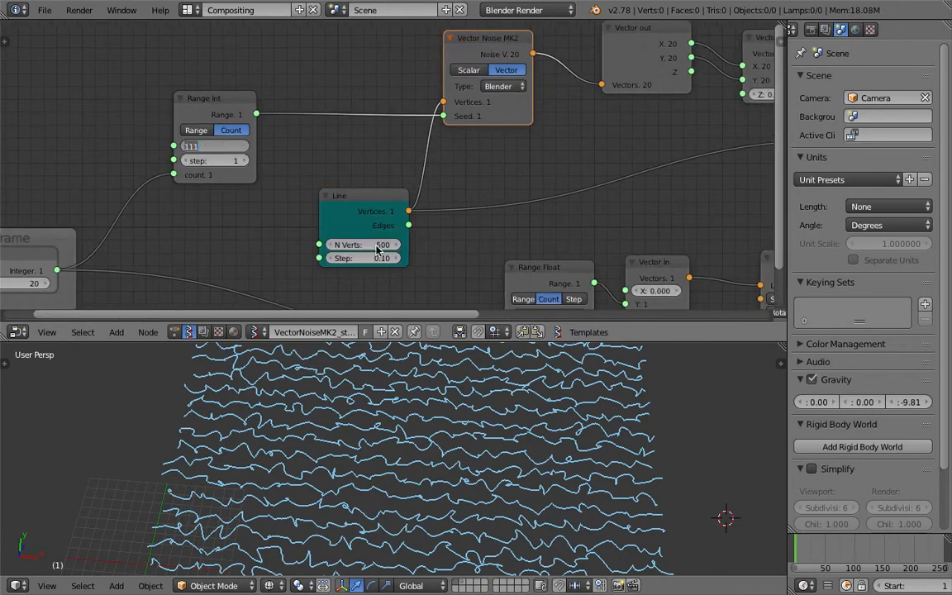
{"action": "key", "text": "Return"}
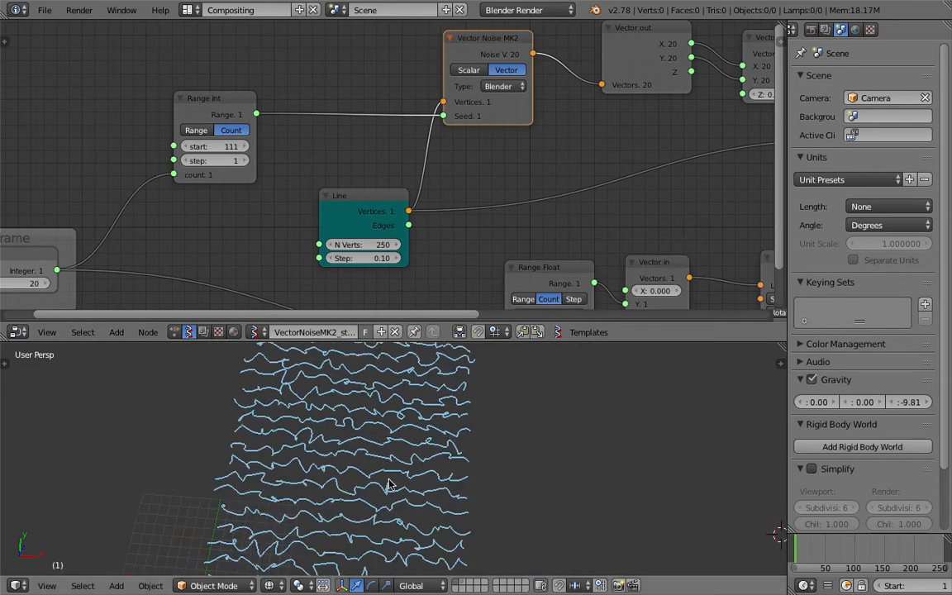
{"action": "mouse_move", "coordinate": [364, 258]}
{"action": "left_mouse_down"}
{"action": "mouse_move", "coordinate": [389, 259]}
{"action": "mouse_move", "coordinate": [353, 259]}
{"action": "left_mouse_up"}
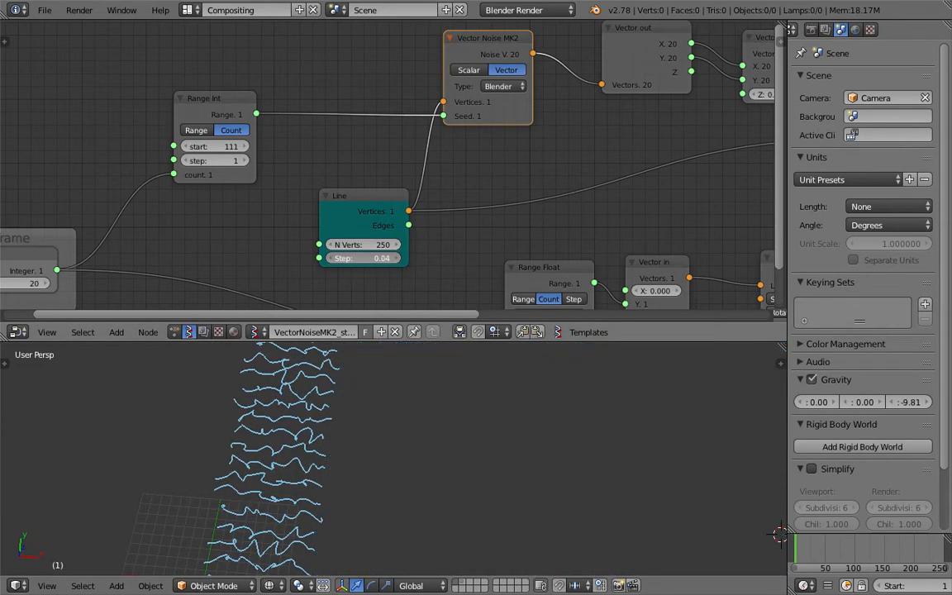
{"action": "left_click", "coordinate": [369, 257]}
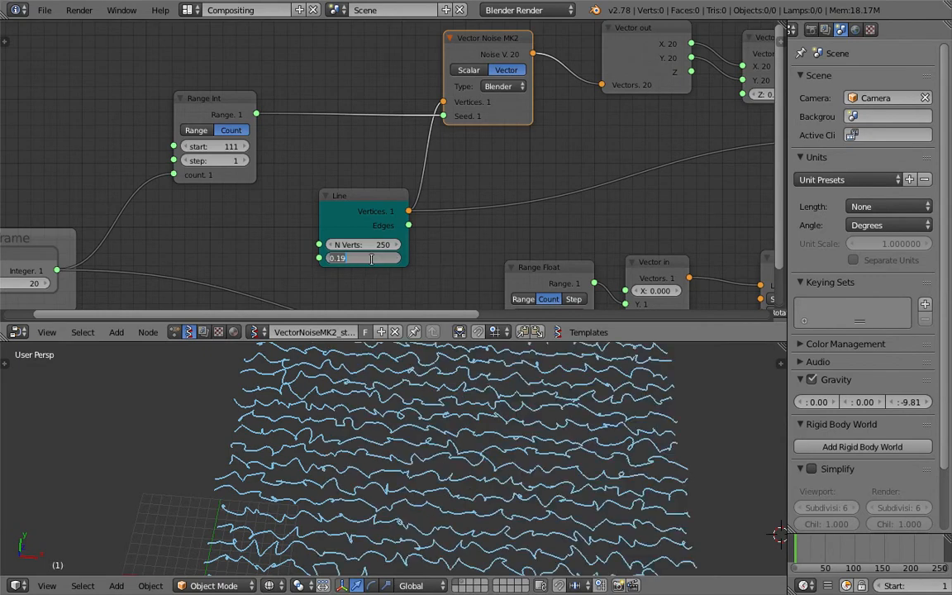
{"action": "type", "text": "0.2"}
{"action": "key", "text": "Return"}
{"action": "key", "text": "ctrl+s"}
{"action": "left_click", "coordinate": [372, 262]}
- Spread the Range Int, Line and Vector Noise MK2 nodes apart to open space between them
{"action": "left_click_drag", "start_coordinate": [213, 103], "coordinate": [165, 64]}
{"action": "middle_click_drag", "start_coordinate": [351, 142], "coordinate": [327, 165]}
{"action": "left_click_drag", "start_coordinate": [361, 216], "coordinate": [247, 226]}
{"action": "middle_click_drag", "start_coordinate": [349, 149], "coordinate": [340, 185]}
{"action": "left_click_drag", "start_coordinate": [454, 95], "coordinate": [493, 84]}
{"action": "scroll", "coordinate": [375, 239], "scroll_direction": "up", "scroll_amount": 1}
{"action": "scroll", "coordinate": [185, 186], "scroll_direction": "down", "scroll_amount": 3, "text": "shift"}
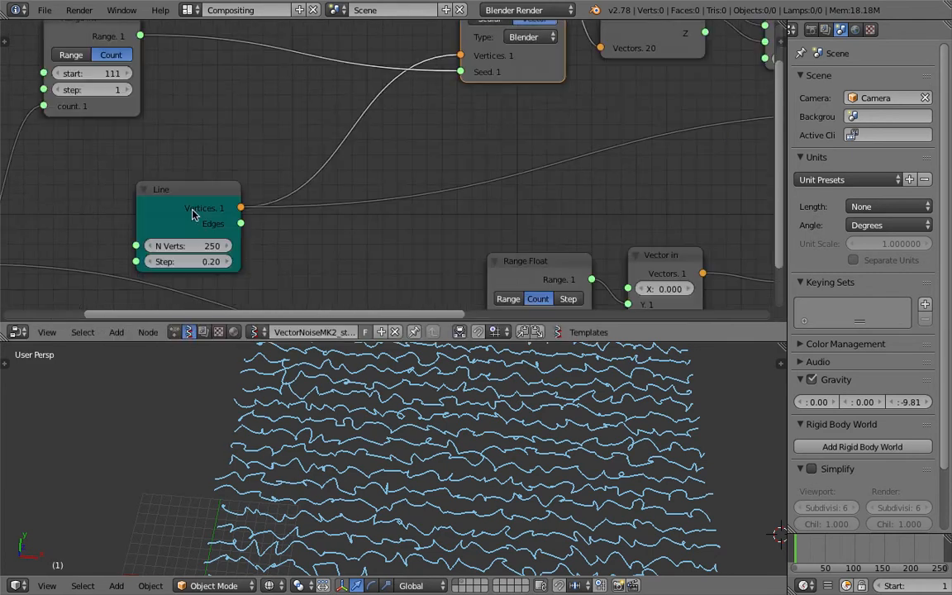
{"action": "scroll", "coordinate": [314, 234], "scroll_direction": "down", "scroll_amount": 2}
- Narrow the Vector out node, place Vector in close beside it and move Vector Noise MK2 further away
{"action": "left_click_drag", "start_coordinate": [551, 76], "coordinate": [571, 72]}
{"action": "left_click_drag", "start_coordinate": [643, 83], "coordinate": [653, 72]}
{"action": "left_click", "coordinate": [544, 80]}
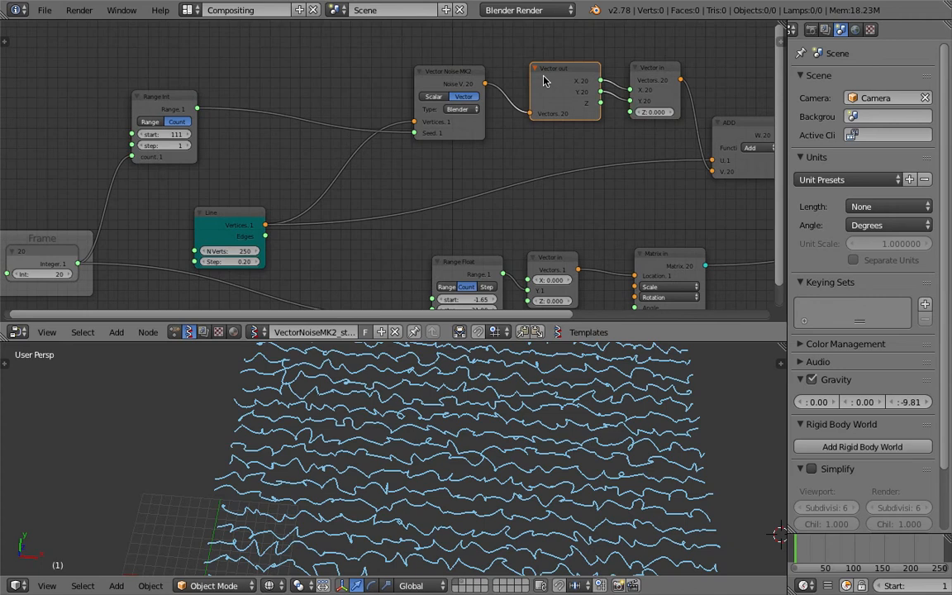
{"action": "left_click_drag", "start_coordinate": [530, 77], "coordinate": [549, 79]}
{"action": "left_click_drag", "start_coordinate": [452, 78], "coordinate": [433, 68]}
{"action": "left_click", "coordinate": [647, 78]}
{"action": "left_click_drag", "start_coordinate": [646, 78], "coordinate": [635, 78]}
- Join the Vector out and Vector in nodes into a frame and save the file
{"action": "left_click", "coordinate": [584, 72], "text": "shift"}
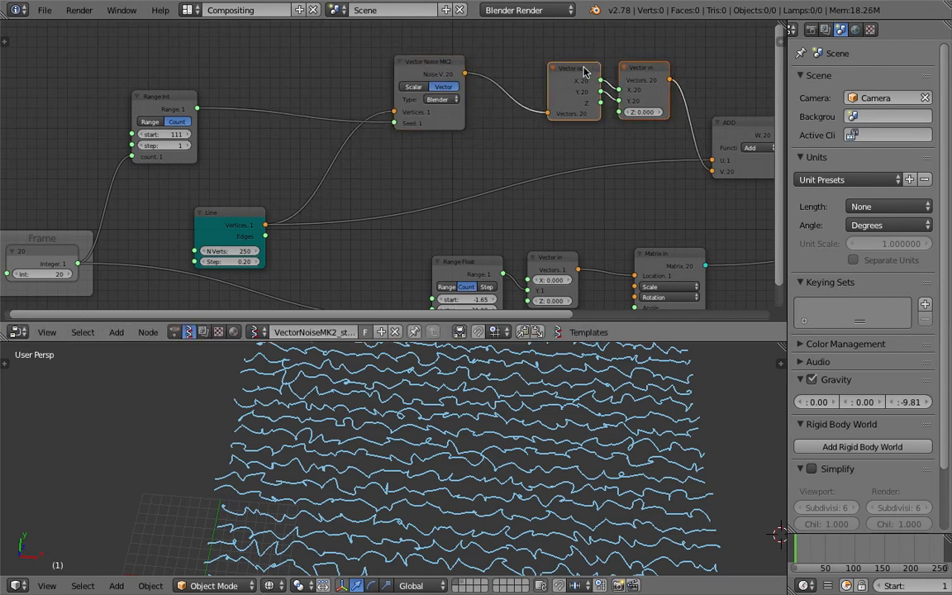
{"action": "key", "text": "ctrl+j"}
{"action": "key", "text": "ctrl+s"}
{"action": "left_click", "coordinate": [583, 72]}
- Insert a Vector Math node between Line and Vector Noise MK2 and set its function to Add
{"action": "left_click_drag", "start_coordinate": [245, 219], "coordinate": [221, 204]}
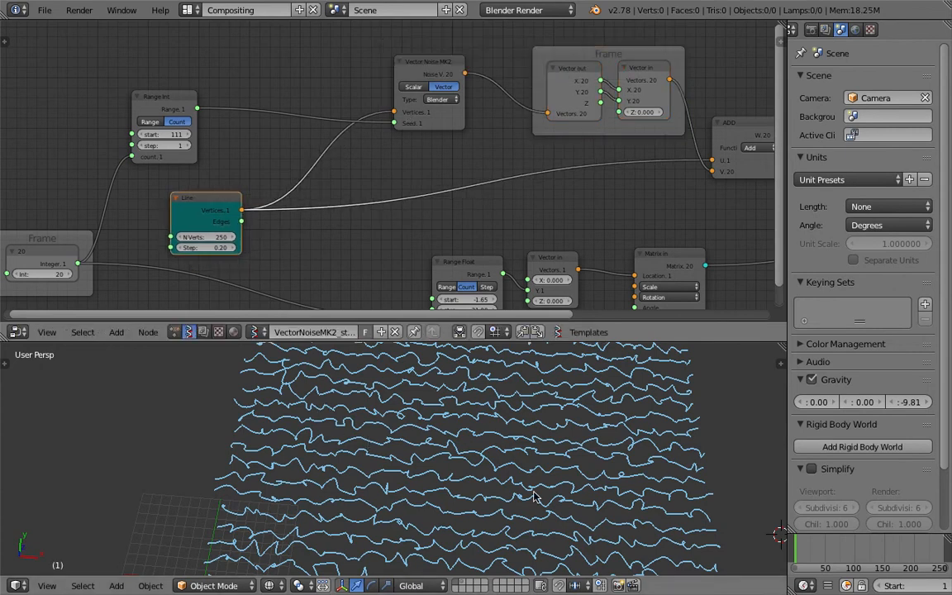
{"action": "key", "text": "space"}
{"action": "type", "text": "vector m"}
{"action": "key", "text": "Down"}
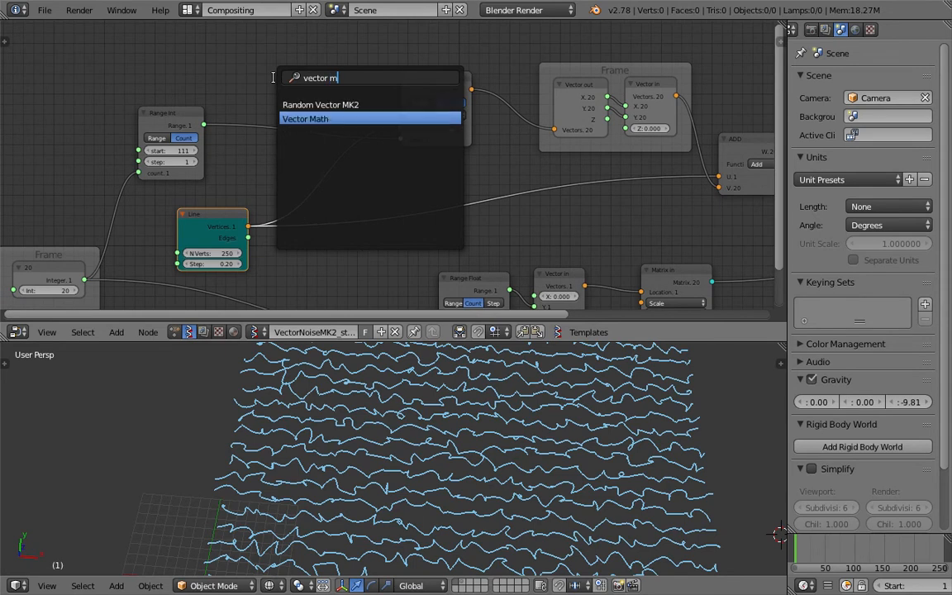
{"action": "key", "text": "Return"}
{"action": "left_click", "coordinate": [288, 149]}
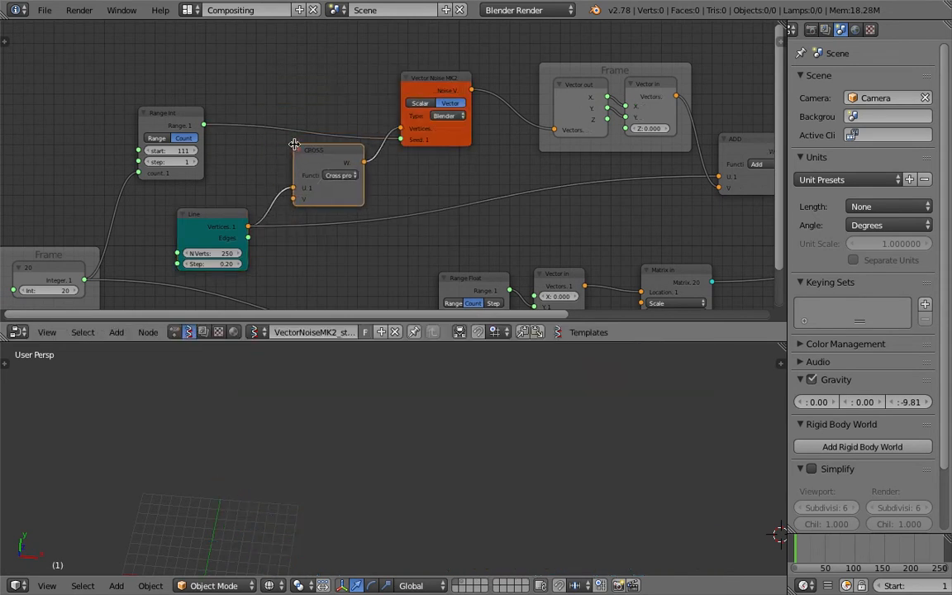
{"action": "left_click", "coordinate": [334, 175]}
{"action": "key", "text": "Escape"}
- Add another Vector in node above the Range Int and the new ADD node
{"action": "key", "text": "shift+a"}
{"action": "left_click", "coordinate": [265, 64]}
{"action": "type", "text": "vec"}
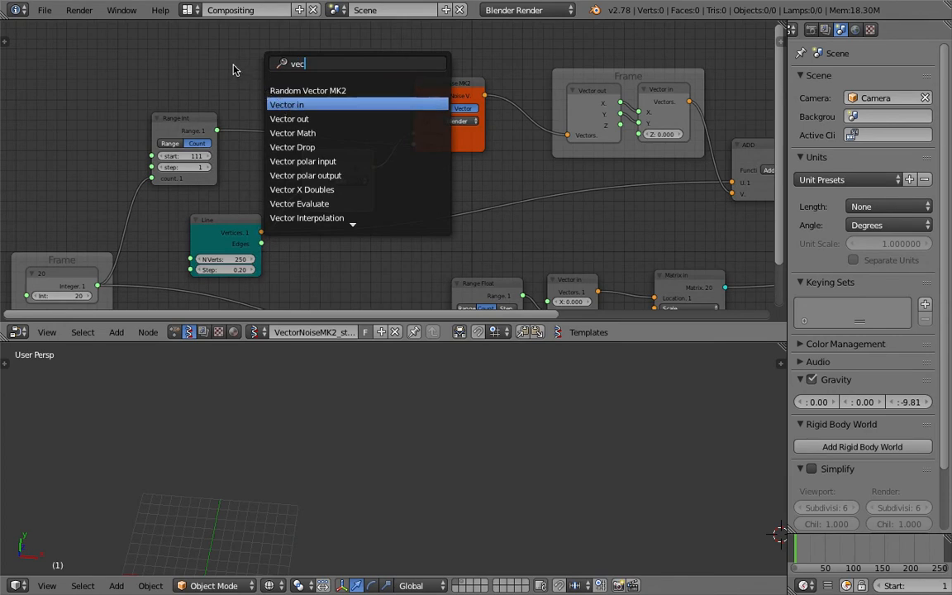
{"action": "key", "text": "Return"}
{"action": "left_click", "coordinate": [185, 30]}
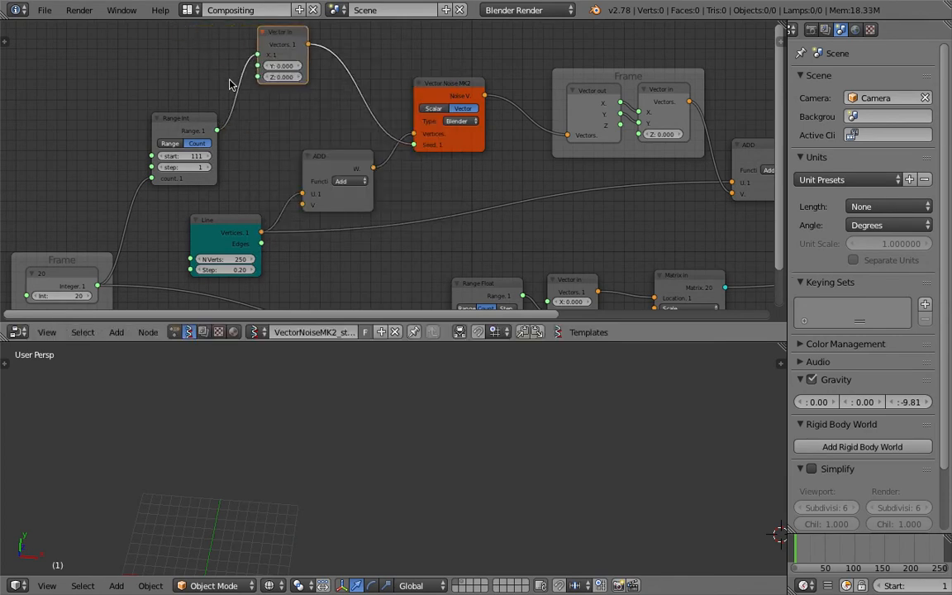
- Detach the new Vector in from Range Int and Seed, connect it to ADD's V input, and keep Range Int feeding Seed
{"action": "left_click_drag", "start_coordinate": [226, 77], "coordinate": [256, 118], "text": "ctrl"}
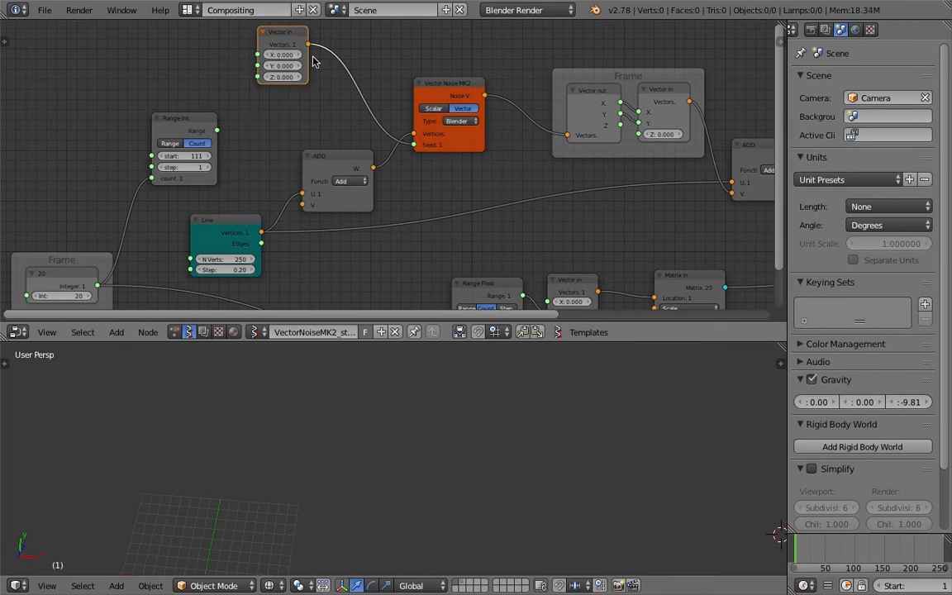
{"action": "left_click_drag", "start_coordinate": [343, 39], "coordinate": [316, 67], "text": "ctrl"}
{"action": "left_click_drag", "start_coordinate": [217, 129], "coordinate": [144, 148]}
{"action": "left_click_drag", "start_coordinate": [308, 44], "coordinate": [302, 204]}
{"action": "left_click_drag", "start_coordinate": [281, 32], "coordinate": [218, 46]}
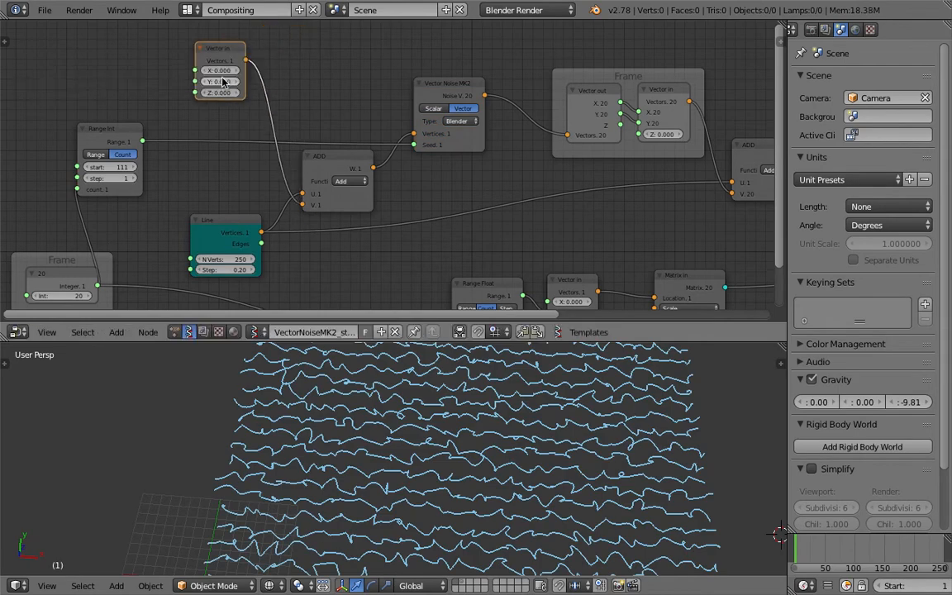
- Shift the noise by raising the new Vector in node's X to 75.030, and save the file
{"action": "left_click_drag", "start_coordinate": [220, 70], "coordinate": [661, 70]}
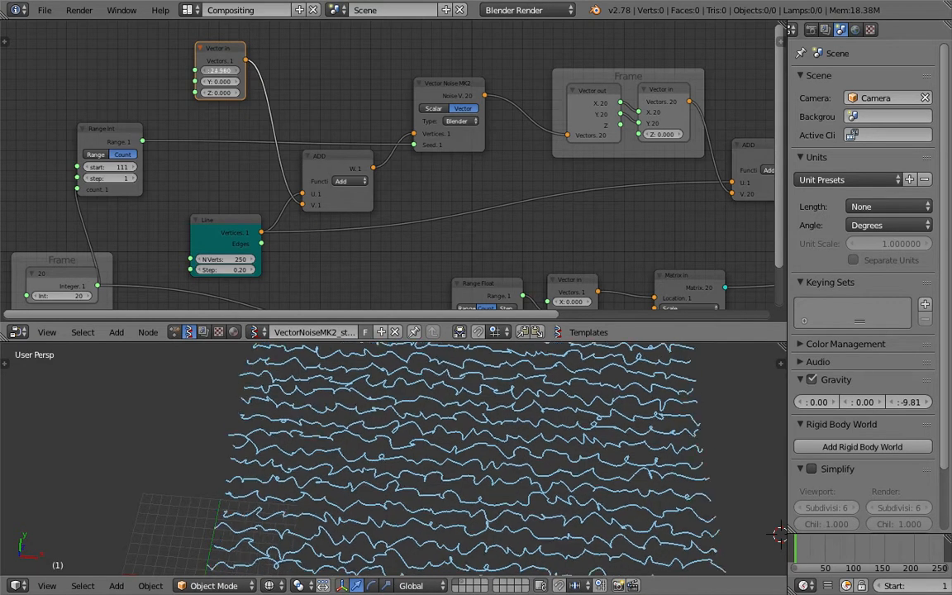
{"action": "left_click_drag", "start_coordinate": [483, 53], "coordinate": [496, 54]}
{"action": "left_click_drag", "start_coordinate": [603, 75], "coordinate": [589, 72]}
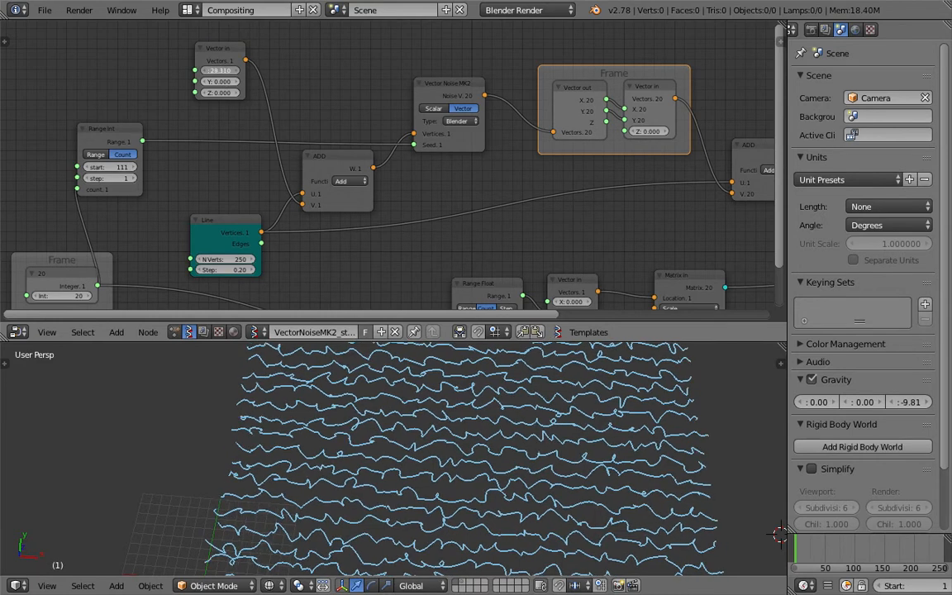
{"action": "left_click_drag", "start_coordinate": [221, 70], "coordinate": [353, 96]}
{"action": "key", "text": "ctrl+s"}
{"action": "middle_click_drag", "start_coordinate": [382, 97], "coordinate": [332, 106]}
{"action": "left_click", "coordinate": [339, 103]}
- Space out Vector Noise MK2, the frame and the final ADD node, and save the file
{"action": "left_click_drag", "start_coordinate": [377, 100], "coordinate": [367, 90]}
{"action": "left_click_drag", "start_coordinate": [476, 85], "coordinate": [530, 62]}
{"action": "middle_click_drag", "start_coordinate": [608, 118], "coordinate": [538, 144]}
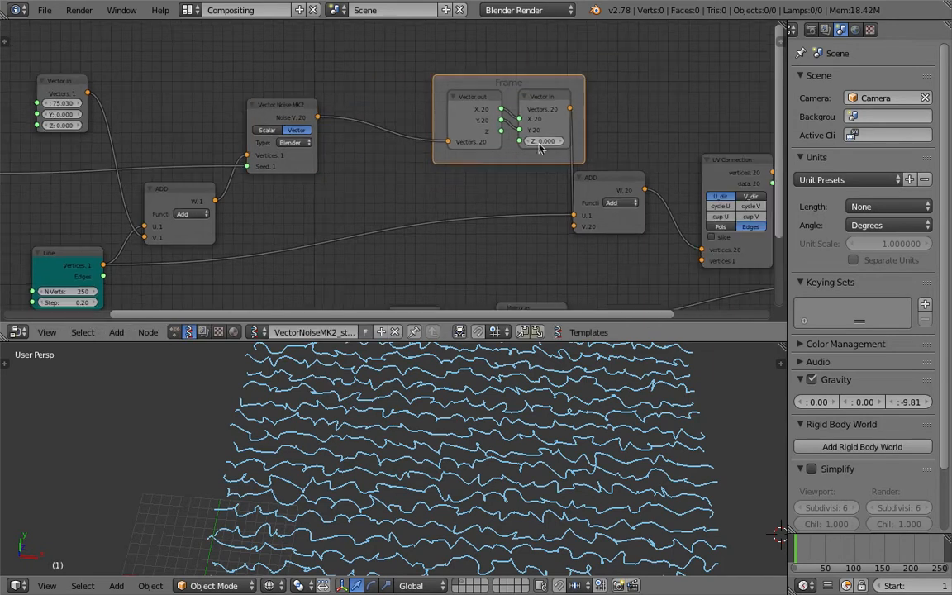
{"action": "left_click_drag", "start_coordinate": [600, 175], "coordinate": [639, 153]}
{"action": "middle_click_drag", "start_coordinate": [405, 122], "coordinate": [410, 132]}
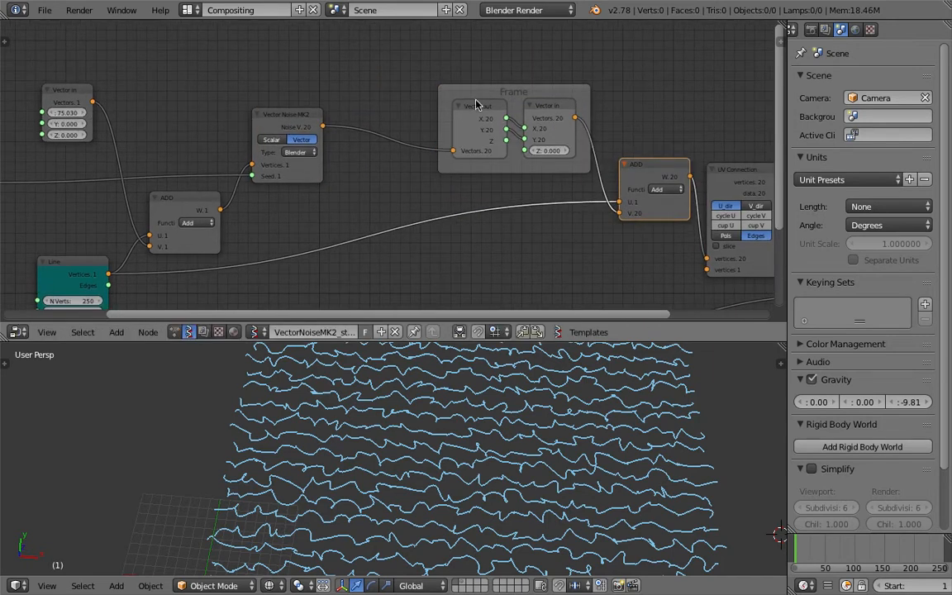
{"action": "left_click_drag", "start_coordinate": [476, 96], "coordinate": [442, 92]}
{"action": "middle_click_drag", "start_coordinate": [390, 134], "coordinate": [299, 136]}
{"action": "key", "text": "ctrl+s"}
{"action": "left_click", "coordinate": [299, 135]}
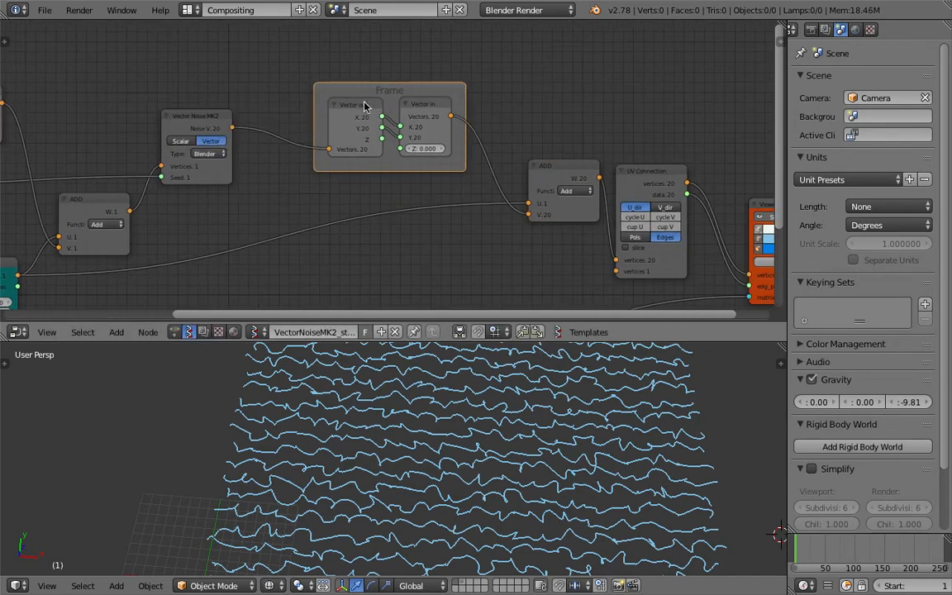
- Move the frame away from the final ADD node and insert a Vector Math node set to Add between them
{"action": "left_click_drag", "start_coordinate": [363, 105], "coordinate": [324, 103]}
{"action": "key", "text": "shift+a"}
{"action": "left_click", "coordinate": [425, 100]}
{"action": "type", "text": "vec"}
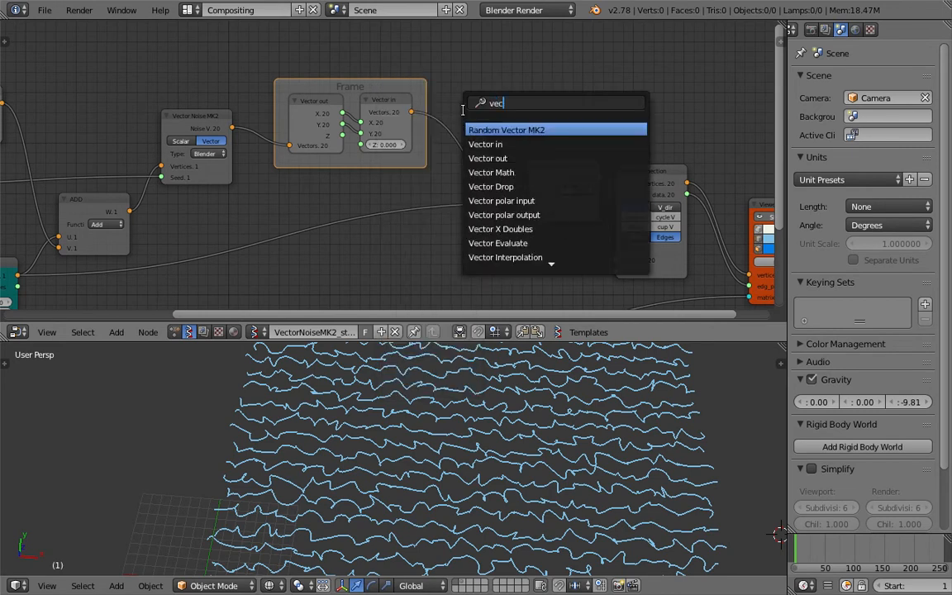
{"action": "left_click", "coordinate": [487, 172]}
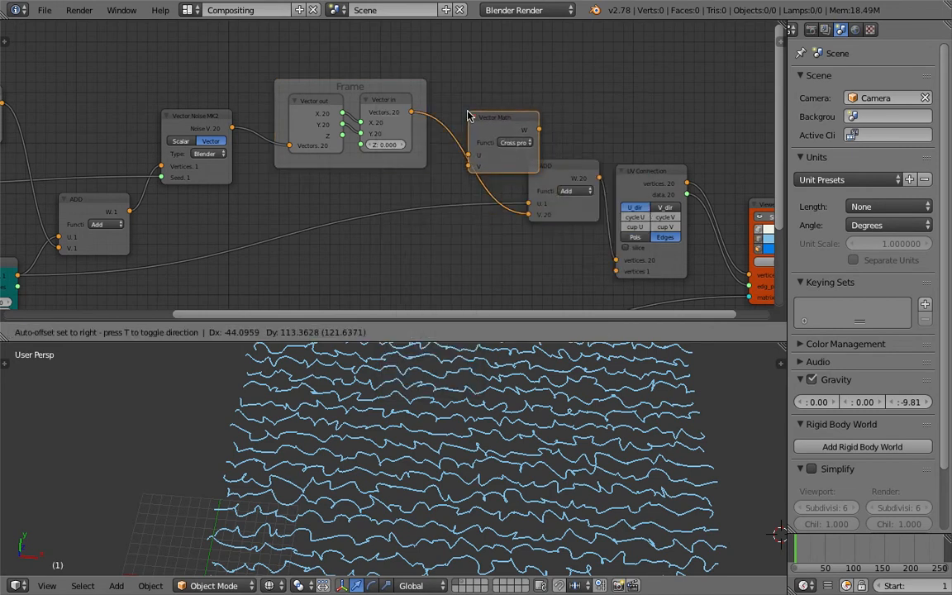
{"action": "left_click", "coordinate": [467, 116]}
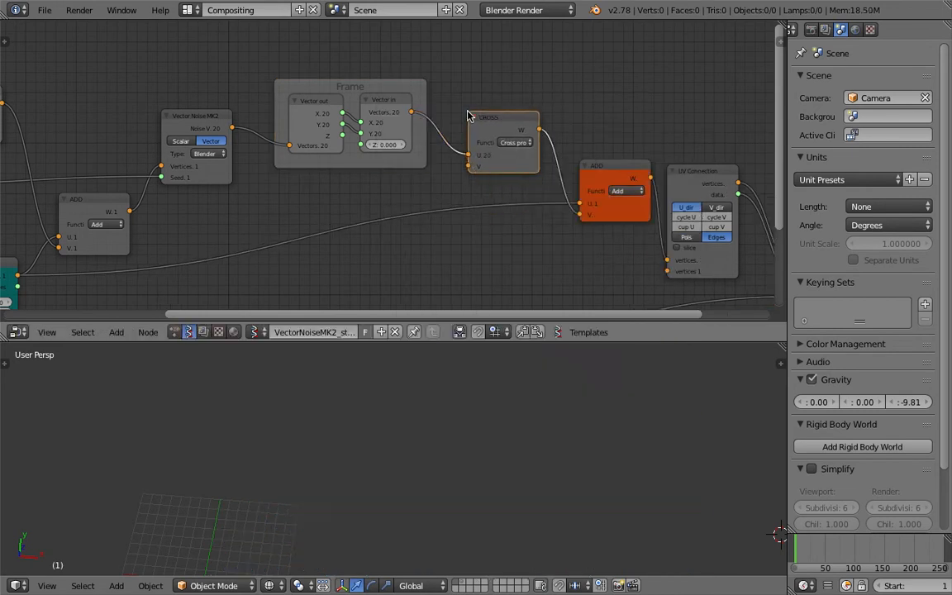
{"action": "left_click", "coordinate": [513, 143]}
{"action": "left_click", "coordinate": [532, 109]}
- Add a Vector in node, connect it to the inserted ADD node's V input, and set its X to 0
{"action": "middle_click_drag", "start_coordinate": [520, 99], "coordinate": [530, 102]}
{"action": "key", "text": "shift+a"}
{"action": "left_click", "coordinate": [488, 76]}
{"action": "type", "text": "vec"}
{"action": "left_click", "coordinate": [565, 121]}
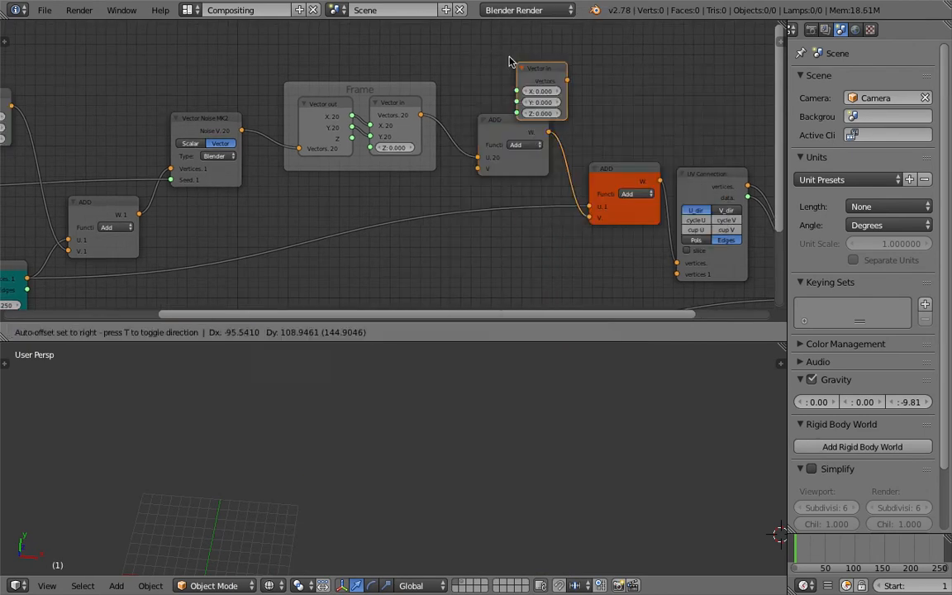
{"action": "left_click", "coordinate": [508, 70]}
{"action": "left_click_drag", "start_coordinate": [533, 59], "coordinate": [478, 157]}
{"action": "mouse_move", "coordinate": [509, 69]}
{"action": "left_mouse_down"}
{"action": "mouse_move", "coordinate": [539, 69]}
{"action": "mouse_move", "coordinate": [487, 69]}
{"action": "mouse_move", "coordinate": [502, 69]}
{"action": "left_mouse_up"}
{"action": "type", "text": "0"}
{"action": "key", "text": "Return"}
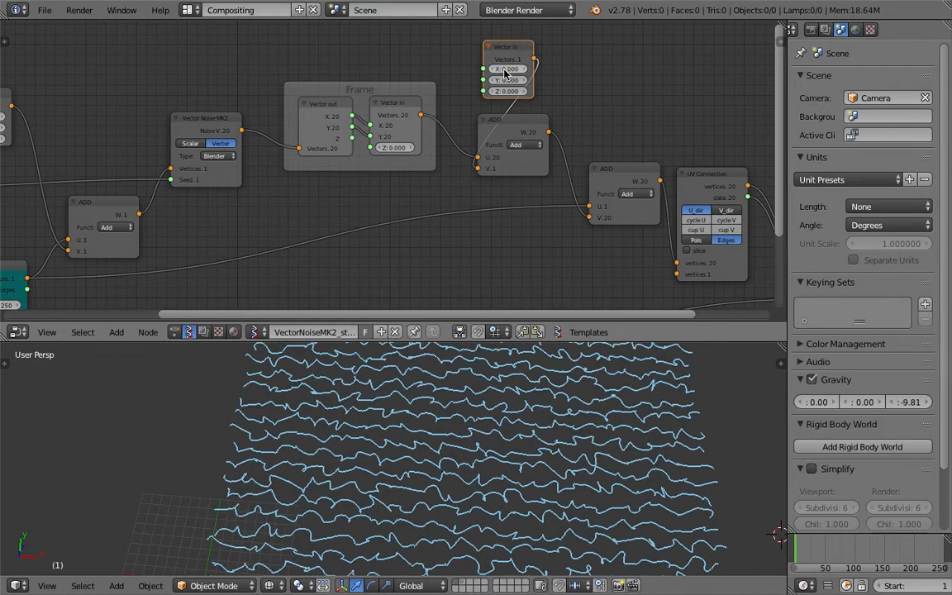
- Rearrange Vector Noise MK2, the ADD node before it, the Line node and the vector frame for a clearer layout
{"action": "middle_click_drag", "start_coordinate": [434, 162], "coordinate": [577, 162]}
{"action": "left_click_drag", "start_coordinate": [315, 137], "coordinate": [339, 88]}
{"action": "left_click_drag", "start_coordinate": [265, 210], "coordinate": [259, 183]}
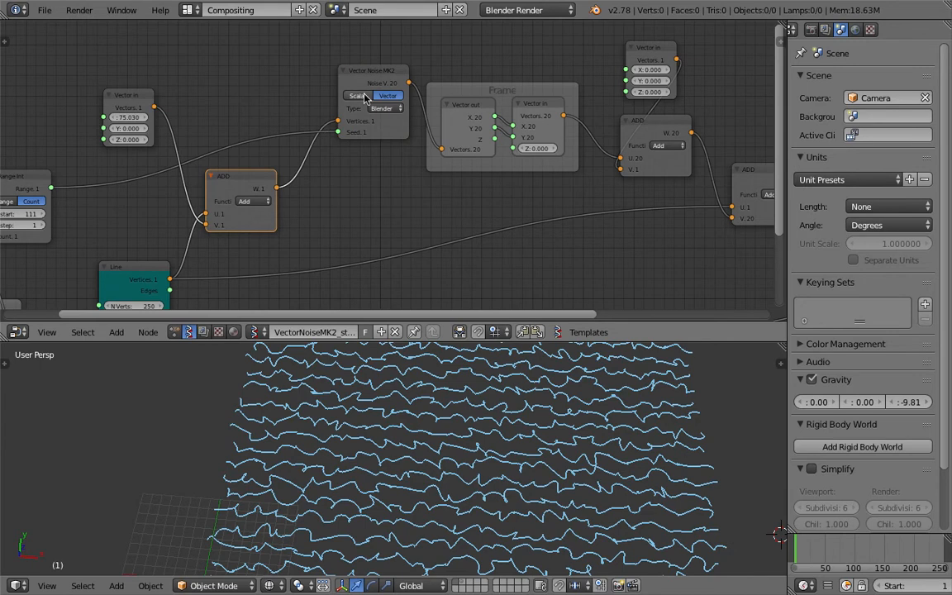
{"action": "left_click_drag", "start_coordinate": [364, 79], "coordinate": [353, 85]}
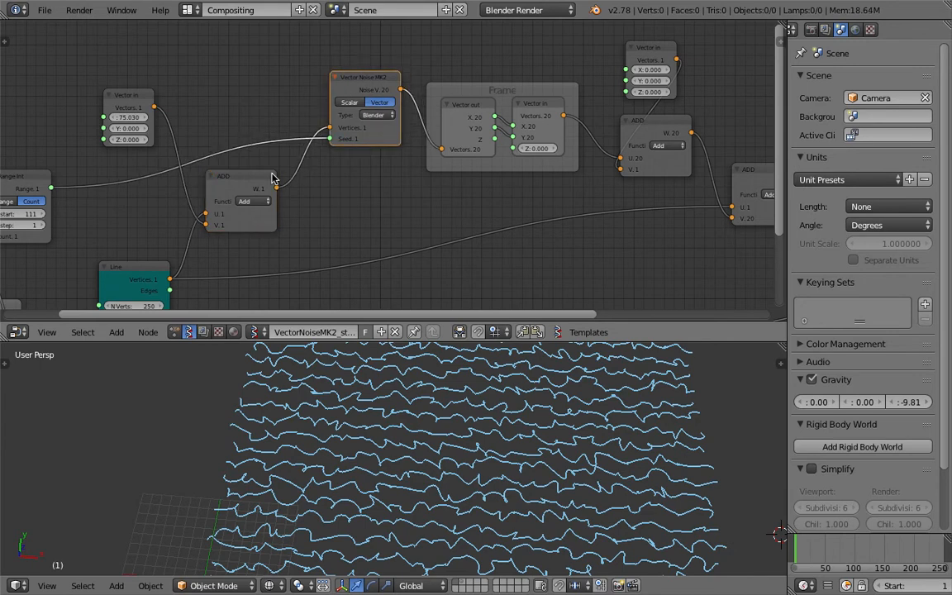
{"action": "scroll", "coordinate": [285, 193], "scroll_direction": "down", "scroll_amount": 2}
{"action": "middle_click_drag", "start_coordinate": [291, 198], "coordinate": [292, 178]}
{"action": "left_click_drag", "start_coordinate": [191, 238], "coordinate": [186, 250]}
{"action": "middle_click_drag", "start_coordinate": [376, 207], "coordinate": [364, 197]}
{"action": "mouse_move", "coordinate": [450, 70]}
{"action": "left_mouse_down"}
{"action": "mouse_move", "coordinate": [461, 57]}
{"action": "mouse_move", "coordinate": [453, 50]}
{"action": "left_mouse_up"}
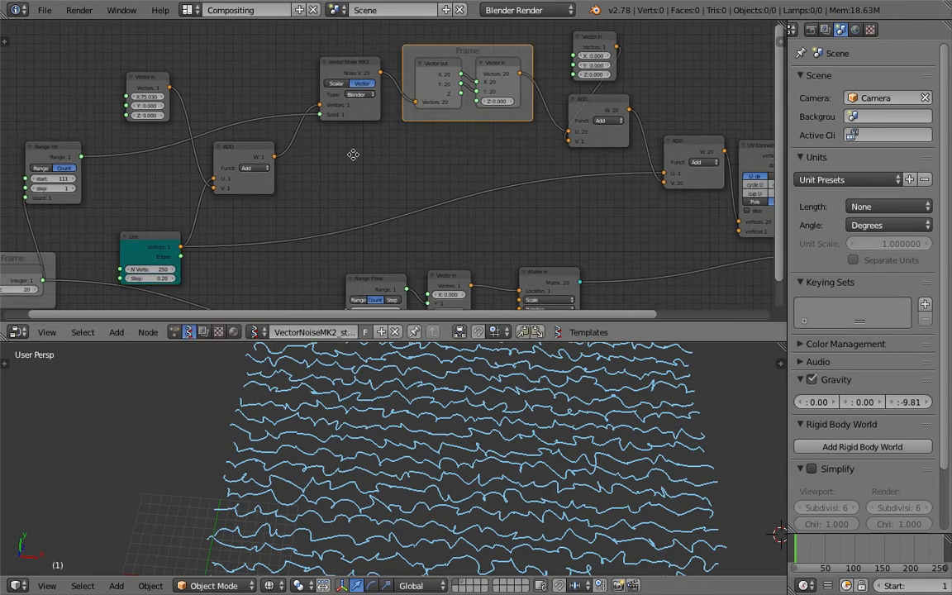
- Shift the noise by setting the Vector in node feeding the first ADD to X 83.910, Y 8.790 and Z 9.750
{"action": "middle_click_drag", "start_coordinate": [353, 154], "coordinate": [355, 157]}
{"action": "left_click_drag", "start_coordinate": [149, 100], "coordinate": [185, 99]}
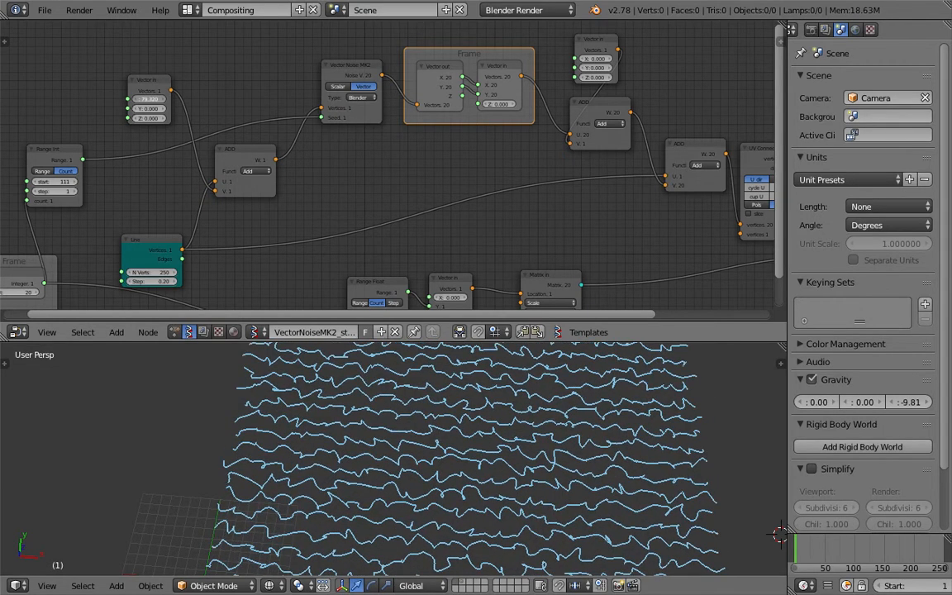
{"action": "left_click_drag", "start_coordinate": [185, 99], "coordinate": [152, 109]}
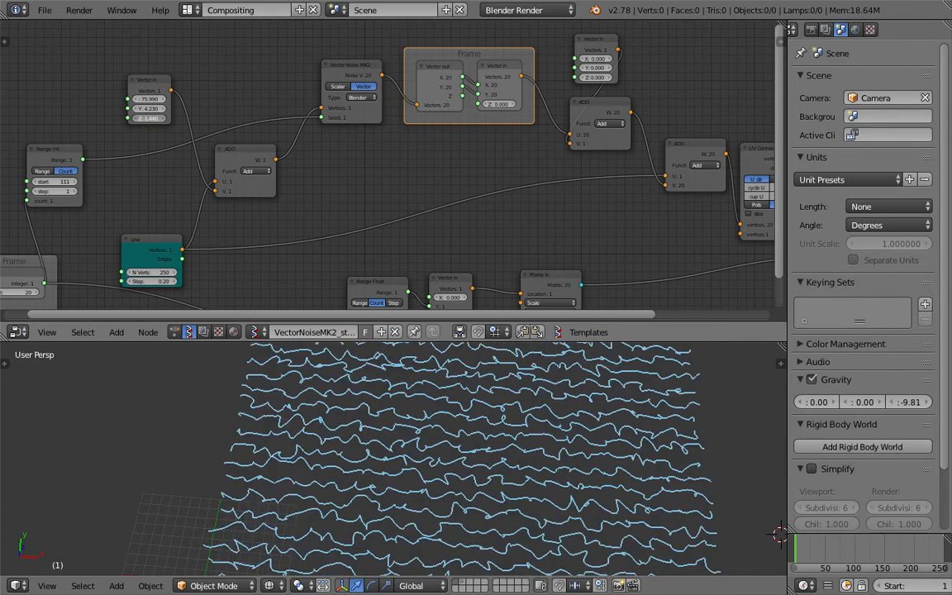
{"action": "left_click_drag", "start_coordinate": [148, 118], "coordinate": [150, 99]}
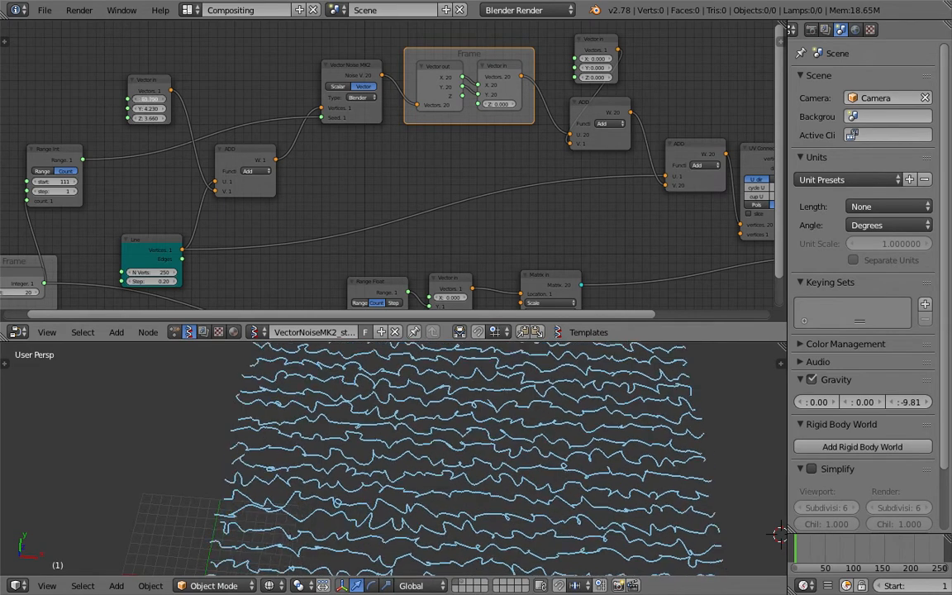
{"action": "mouse_move", "coordinate": [150, 99]}
{"action": "left_mouse_down"}
{"action": "mouse_move", "coordinate": [158, 99]}
{"action": "mouse_move", "coordinate": [156, 118]}
{"action": "left_mouse_up"}
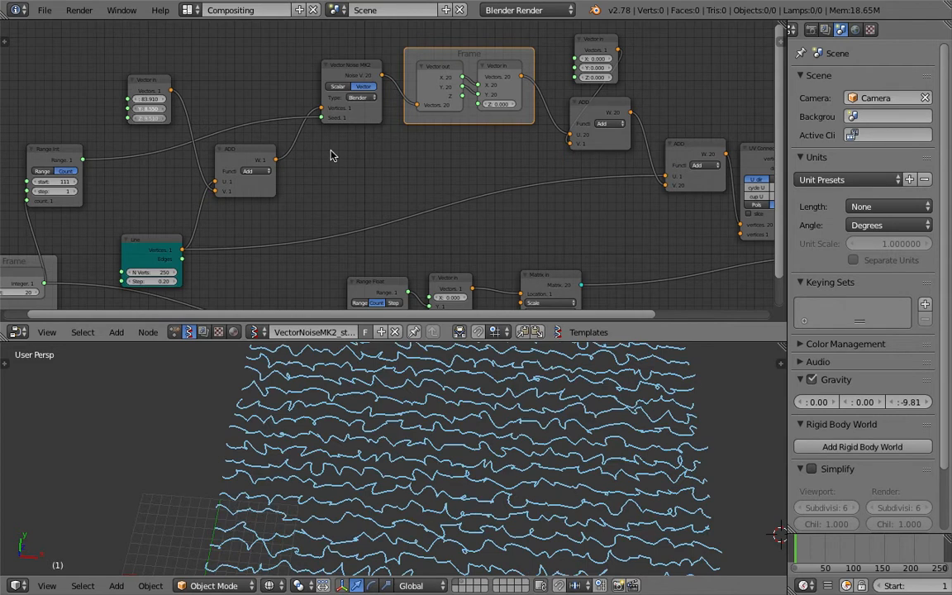
- Delete the Vector in node feeding the ADD after the frame and switch that ADD node's function to Multiply Scalar
{"action": "middle_click_drag", "start_coordinate": [412, 171], "coordinate": [361, 194]}
{"action": "left_click_drag", "start_coordinate": [556, 65], "coordinate": [453, 165]}
{"action": "scroll", "coordinate": [452, 165], "scroll_direction": "up", "scroll_amount": 2}
{"action": "key", "text": "x"}
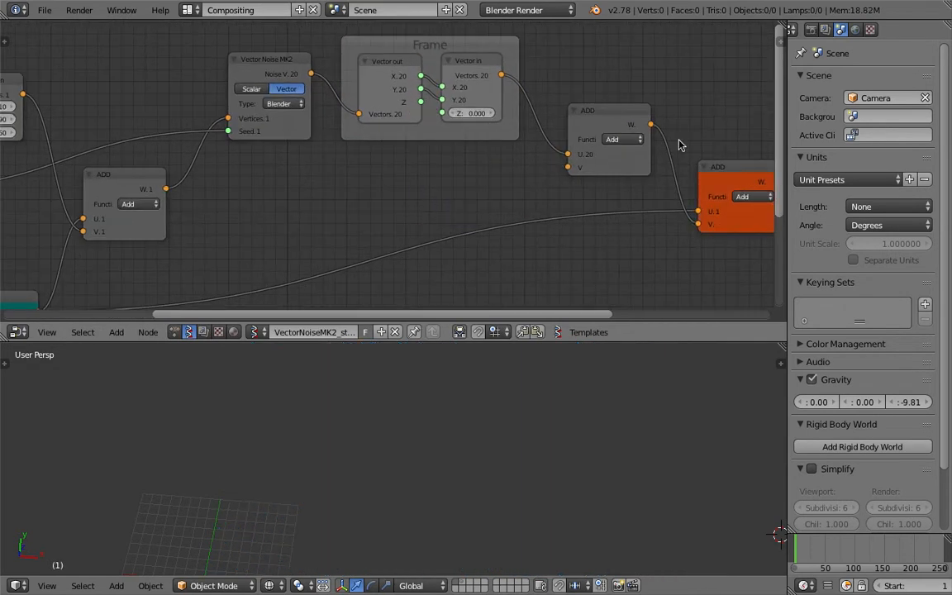
{"action": "left_click", "coordinate": [624, 139]}
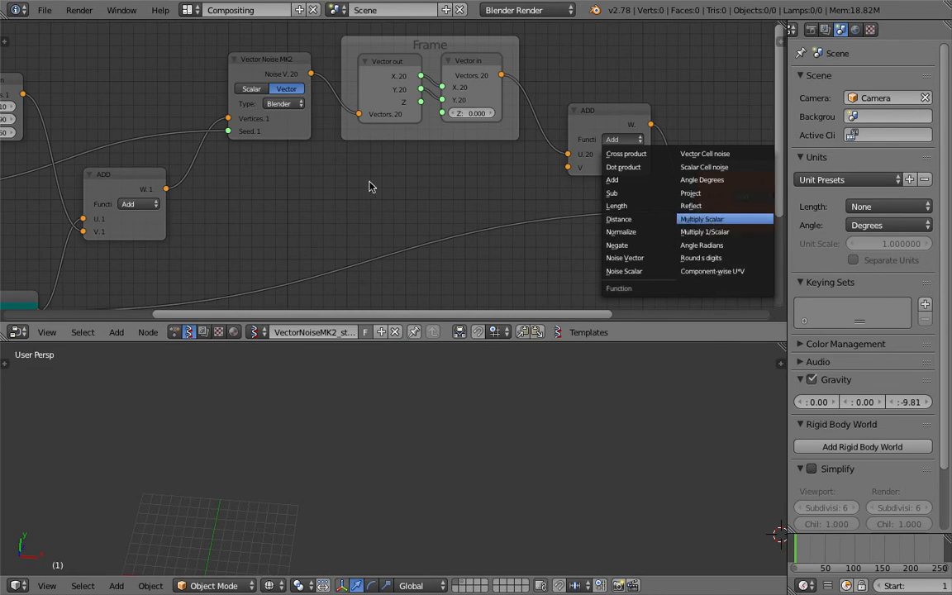
{"action": "key", "text": "Return"}
- Add a Float node below the frame and connect its output to the SCALAR node's S input
{"action": "key", "text": "shift+a"}
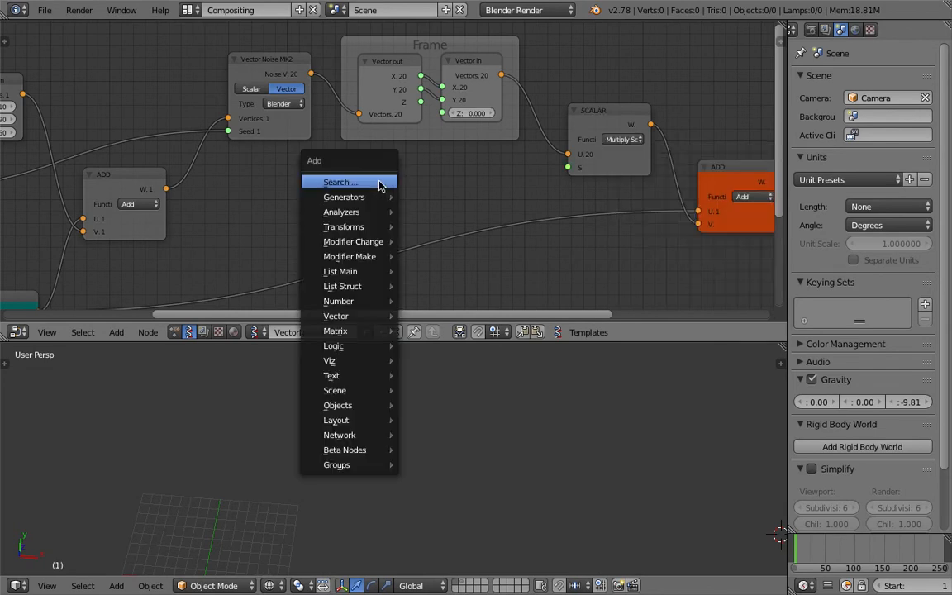
{"action": "key", "text": "shift+a"}
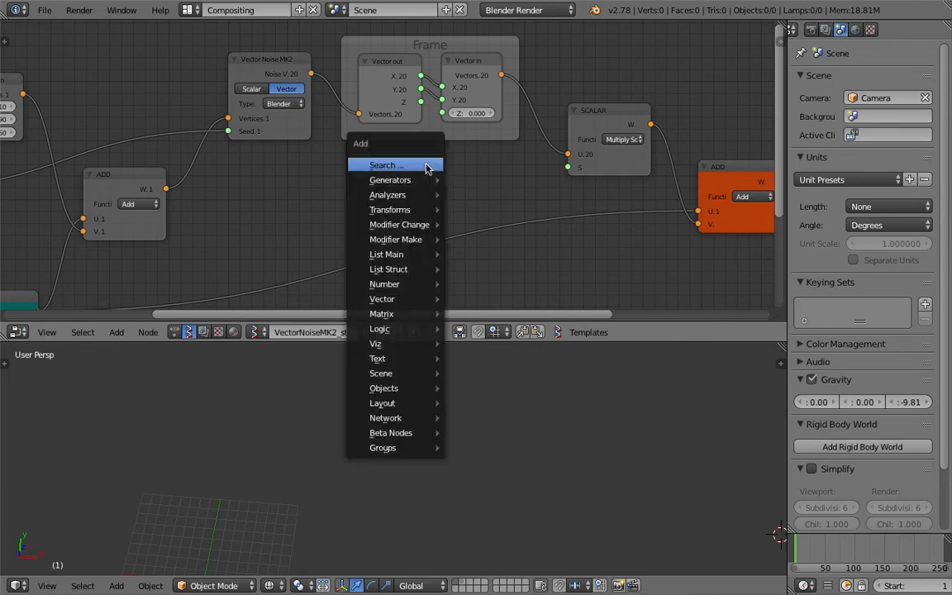
{"action": "left_click", "coordinate": [426, 166]}
{"action": "type", "text": "flo"}
{"action": "key", "text": "Down"}
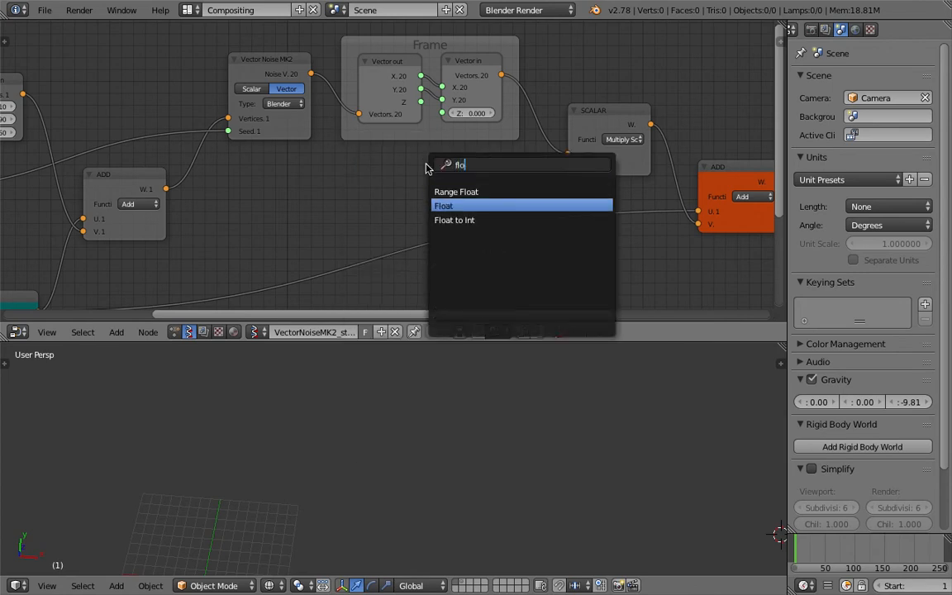
{"action": "key", "text": "Return"}
{"action": "left_click", "coordinate": [416, 163]}
{"action": "left_click_drag", "start_coordinate": [497, 181], "coordinate": [567, 168]}
- Raise the Float node's multiplier to 4.30 and check the lines from a lower angle
{"action": "left_click_drag", "start_coordinate": [490, 192], "coordinate": [660, 192]}
{"action": "scroll", "coordinate": [528, 516], "scroll_direction": "down", "scroll_amount": 3}
{"action": "middle_click_drag", "start_coordinate": [528, 516], "coordinate": [498, 420]}
{"action": "left_click_drag", "start_coordinate": [485, 195], "coordinate": [546, 195]}
- Try linking Vector out's Z to Vector in's Z inside the frame, and remove that link again
{"action": "middle_click_drag", "start_coordinate": [525, 170], "coordinate": [502, 210]}
{"action": "scroll", "coordinate": [389, 154], "scroll_direction": "up", "scroll_amount": 2}
{"action": "left_click_drag", "start_coordinate": [398, 139], "coordinate": [422, 152]}
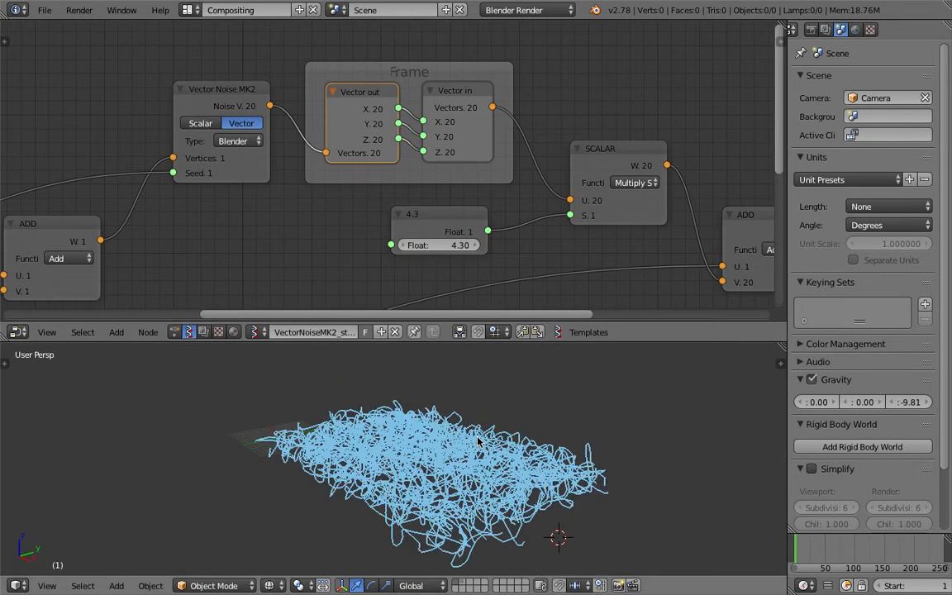
{"action": "left_click", "coordinate": [417, 152]}
{"action": "left_click_drag", "start_coordinate": [422, 152], "coordinate": [419, 164]}
{"action": "middle_click_drag", "start_coordinate": [498, 398], "coordinate": [495, 467]}
{"action": "scroll", "coordinate": [540, 475], "scroll_direction": "up", "scroll_amount": 3}
{"action": "scroll", "coordinate": [540, 475], "scroll_direction": "down", "scroll_amount": 2}
- Enlarge the 3D view, set the Float node's multiplier to 0.34, and save the file
{"action": "left_click_drag", "start_coordinate": [453, 249], "coordinate": [405, 249]}
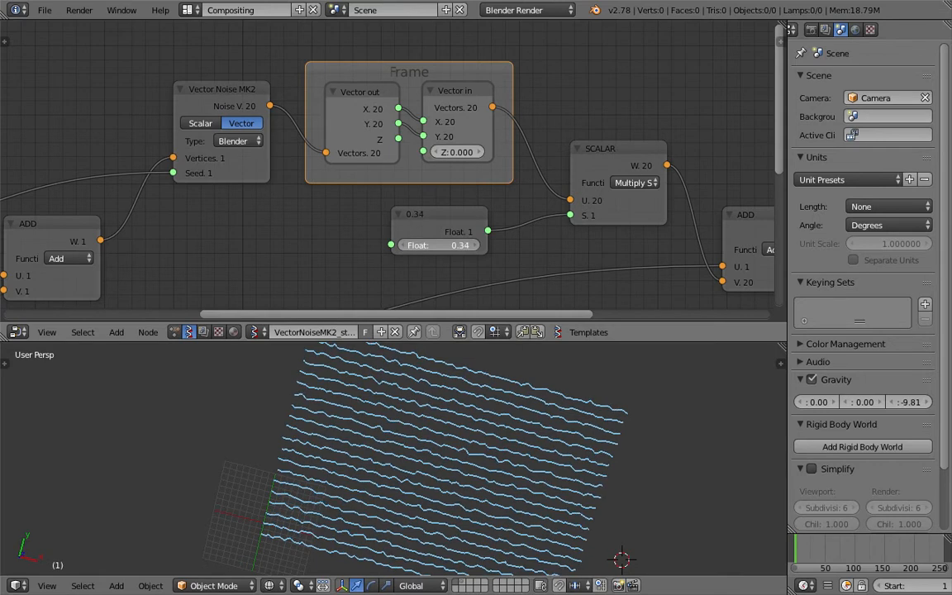
{"action": "left_click_drag", "start_coordinate": [440, 247], "coordinate": [443, 246]}
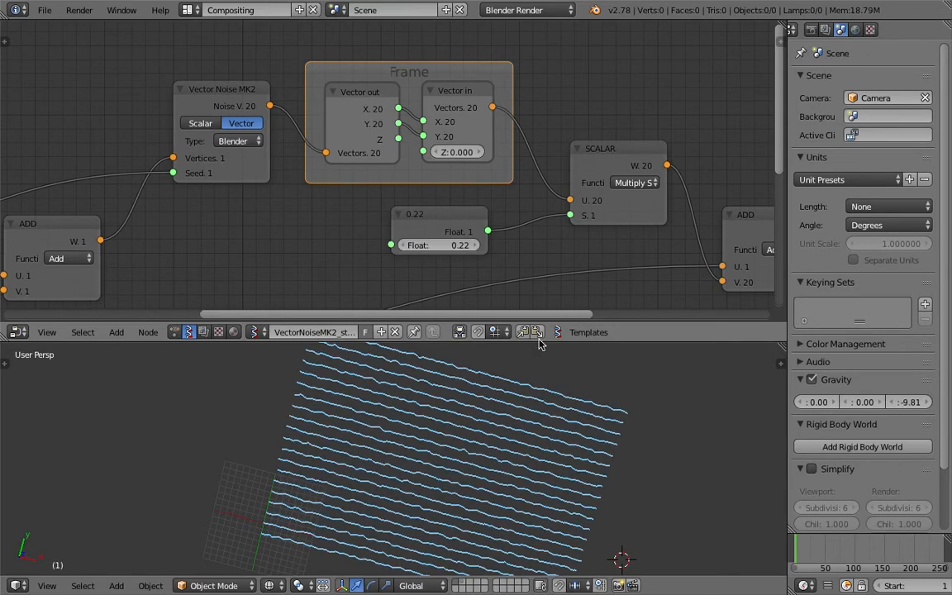
{"action": "left_click_drag", "start_coordinate": [539, 341], "coordinate": [540, 213]}
{"action": "middle_click_drag", "start_coordinate": [515, 336], "coordinate": [540, 372]}
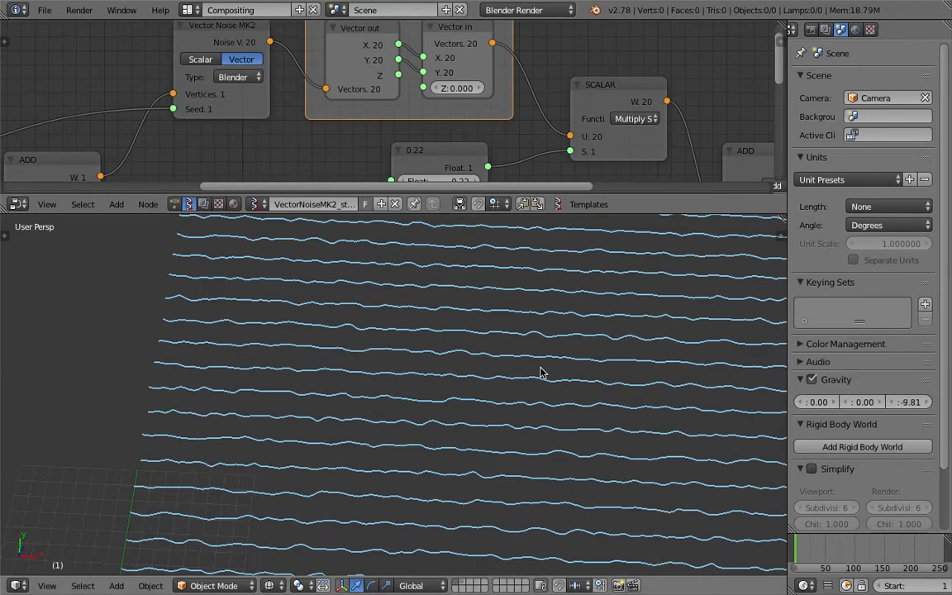
{"action": "middle_click_drag", "start_coordinate": [447, 181], "coordinate": [424, 142]}
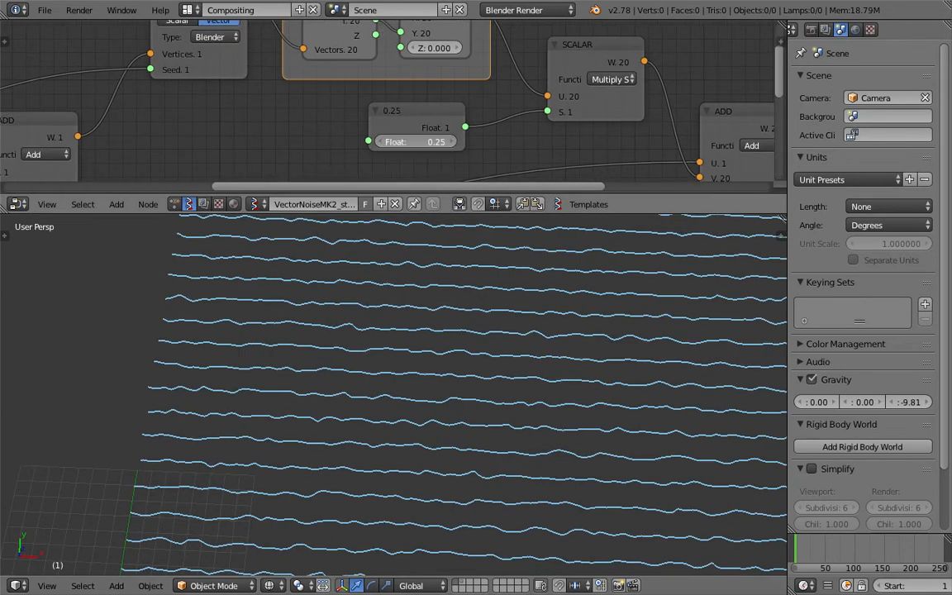
{"action": "left_click_drag", "start_coordinate": [424, 141], "coordinate": [446, 142]}
{"action": "scroll", "coordinate": [532, 389], "scroll_direction": "down", "scroll_amount": 5}
{"action": "key", "text": "ctrl+s"}
{"action": "left_click", "coordinate": [531, 389]}
- Restore the node editor's height, review the lines and the Matrix in branch, and save the file
{"action": "middle_click_drag", "start_coordinate": [405, 353], "coordinate": [532, 227]}
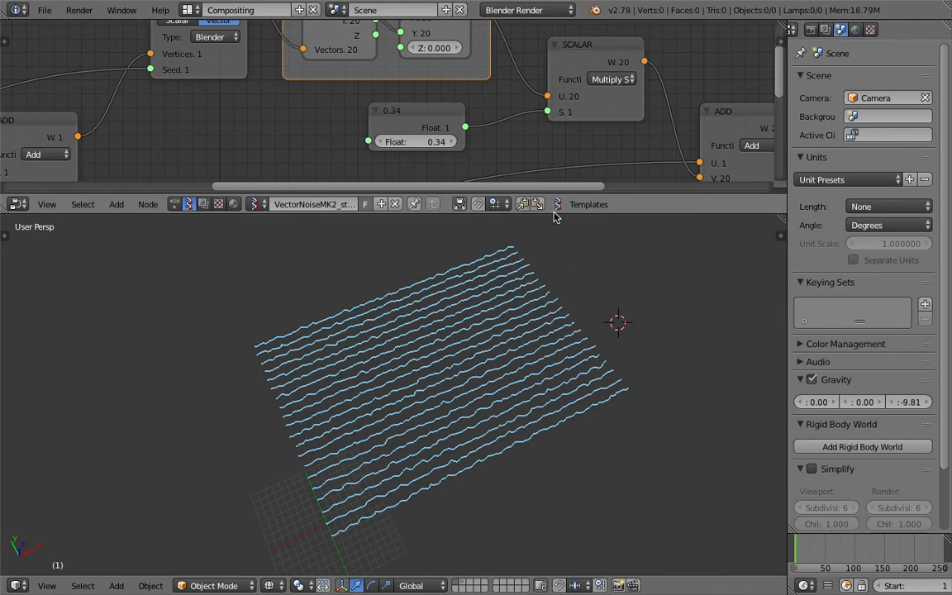
{"action": "left_click_drag", "start_coordinate": [554, 214], "coordinate": [563, 331]}
{"action": "scroll", "coordinate": [554, 234], "scroll_direction": "down", "scroll_amount": 4}
{"action": "middle_click_drag", "start_coordinate": [554, 234], "coordinate": [542, 107]}
{"action": "middle_click_drag", "start_coordinate": [500, 193], "coordinate": [415, 112]}
{"action": "middle_click_drag", "start_coordinate": [418, 363], "coordinate": [151, 425]}
{"action": "scroll", "coordinate": [253, 446], "scroll_direction": "down", "scroll_amount": 5}
{"action": "middle_click_drag", "start_coordinate": [268, 477], "coordinate": [352, 401]}
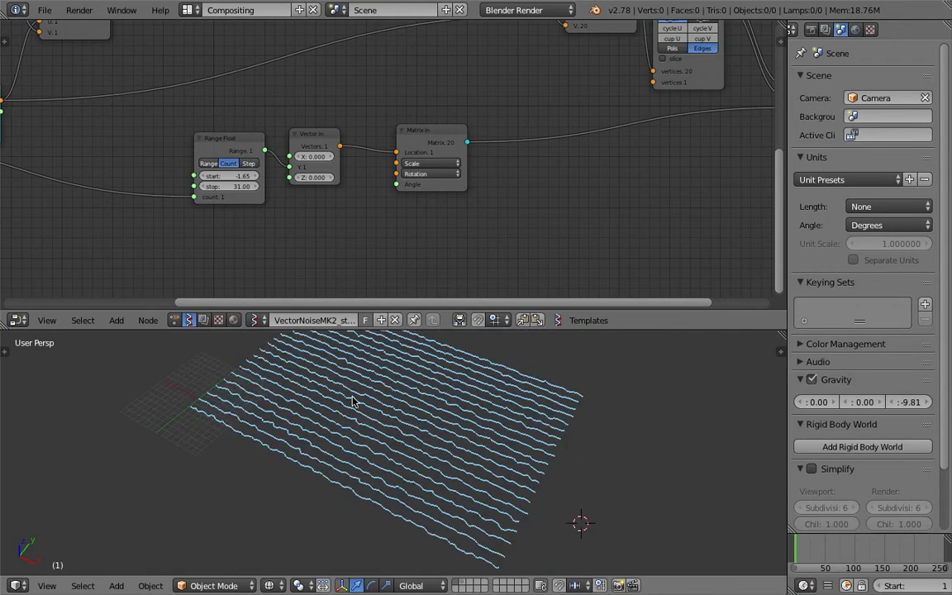
{"action": "middle_click_drag", "start_coordinate": [491, 427], "coordinate": [323, 436]}
{"action": "middle_click_drag", "start_coordinate": [519, 455], "coordinate": [493, 459]}
{"action": "key", "text": "ctrl+s"}
{"action": "left_click", "coordinate": [485, 460]}
{"action": "middle_click_drag", "start_coordinate": [588, 251], "coordinate": [442, 251]}
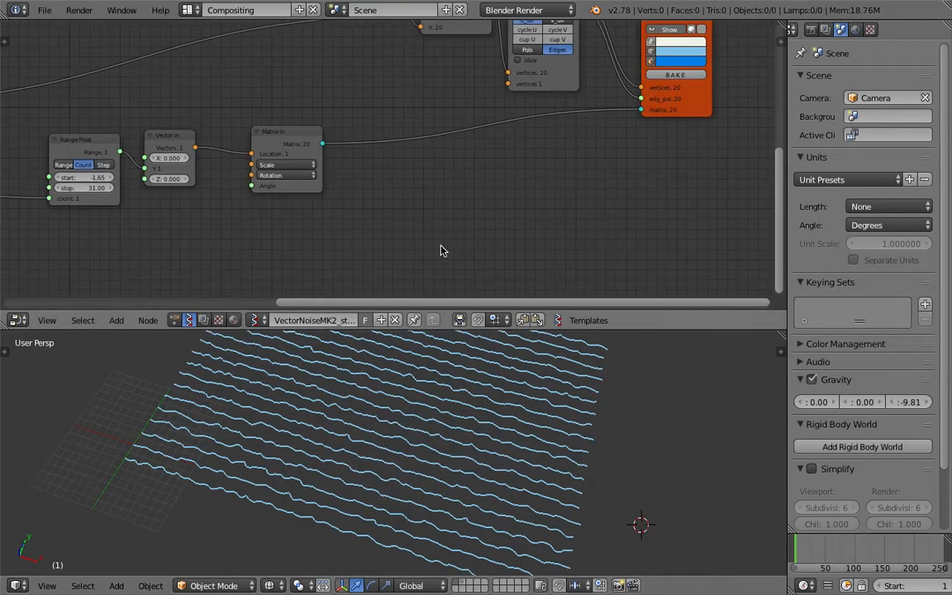
{"action": "middle_click_drag", "start_coordinate": [454, 463], "coordinate": [459, 442]}
{"action": "middle_click_drag", "start_coordinate": [378, 193], "coordinate": [527, 233]}
{"action": "key", "text": "ctrl+s"}
{"action": "left_click", "coordinate": [530, 233]}
- Nudge the Vector in node between Range Float and Matrix in, and save the file
{"action": "middle_click_drag", "start_coordinate": [323, 193], "coordinate": [343, 189]}
{"action": "scroll", "coordinate": [324, 188], "scroll_direction": "up", "scroll_amount": 1}
{"action": "left_click_drag", "start_coordinate": [332, 170], "coordinate": [341, 166]}
{"action": "middle_click_drag", "start_coordinate": [281, 187], "coordinate": [388, 179]}
{"action": "key", "text": "ctrl+s"}
{"action": "left_click", "coordinate": [387, 179]}
- Set Range Float's start value to 6.69 and inspect the line spacing up close
{"action": "left_click_drag", "start_coordinate": [361, 206], "coordinate": [500, 206]}
{"action": "scroll", "coordinate": [418, 478], "scroll_direction": "up", "scroll_amount": 4}
{"action": "middle_click_drag", "start_coordinate": [400, 405], "coordinate": [429, 342], "text": "shift"}
{"action": "scroll", "coordinate": [406, 155], "scroll_direction": "down", "scroll_amount": 2}
{"action": "middle_click_drag", "start_coordinate": [406, 156], "coordinate": [403, 177]}
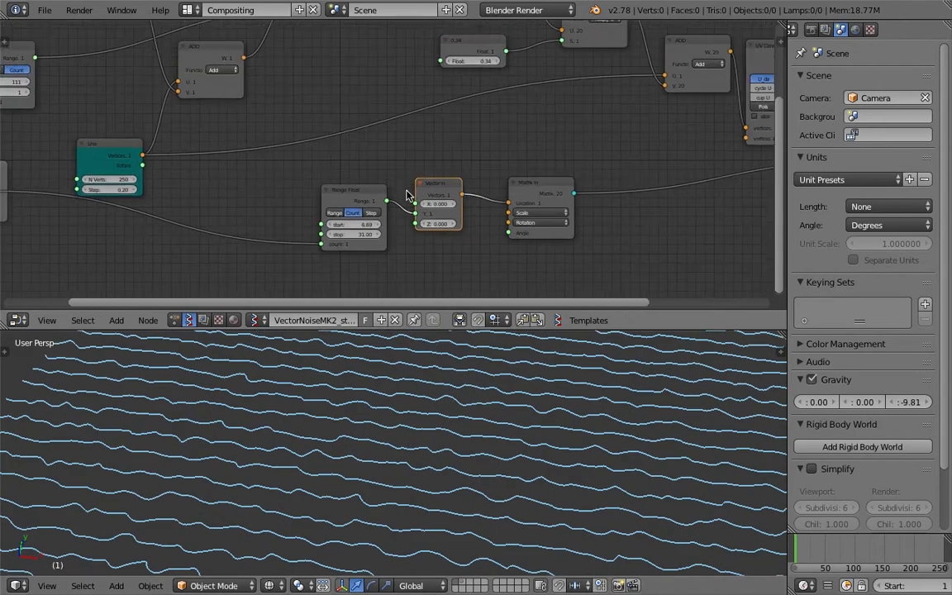
- Move the Line node up toward the ADD node and shift the Int node's frame away from the other nodes
{"action": "scroll", "coordinate": [91, 138], "scroll_direction": "down", "scroll_amount": 3}
{"action": "middle_click_drag", "start_coordinate": [91, 139], "coordinate": [235, 150]}
{"action": "left_click_drag", "start_coordinate": [309, 166], "coordinate": [310, 134]}
{"action": "scroll", "coordinate": [363, 132], "scroll_direction": "up", "scroll_amount": 3}
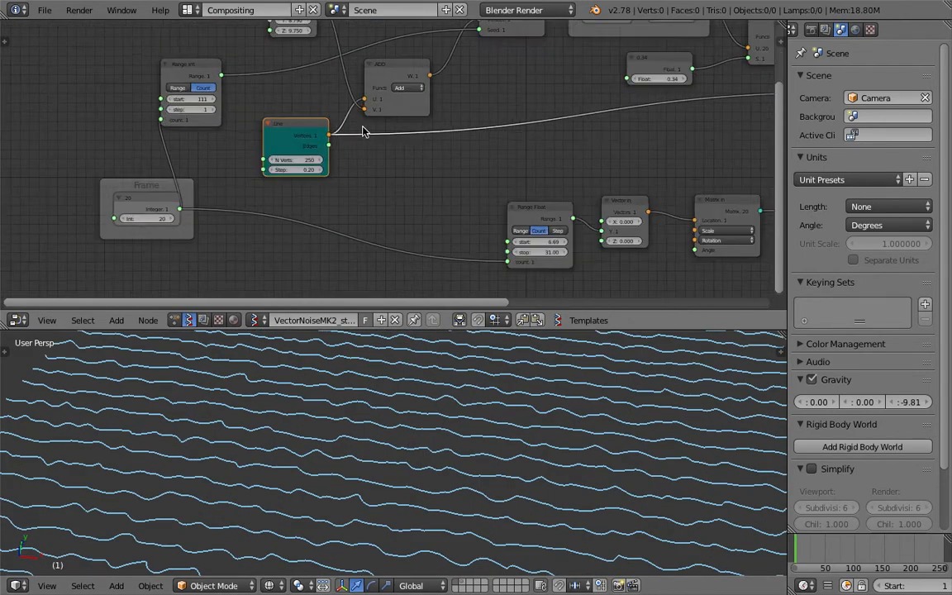
{"action": "scroll", "coordinate": [468, 114], "scroll_direction": "down", "scroll_amount": 1}
{"action": "scroll", "coordinate": [324, 121], "scroll_direction": "up", "scroll_amount": 2}
{"action": "middle_click_drag", "start_coordinate": [324, 120], "coordinate": [390, 124]}
{"action": "left_click_drag", "start_coordinate": [213, 190], "coordinate": [159, 184]}
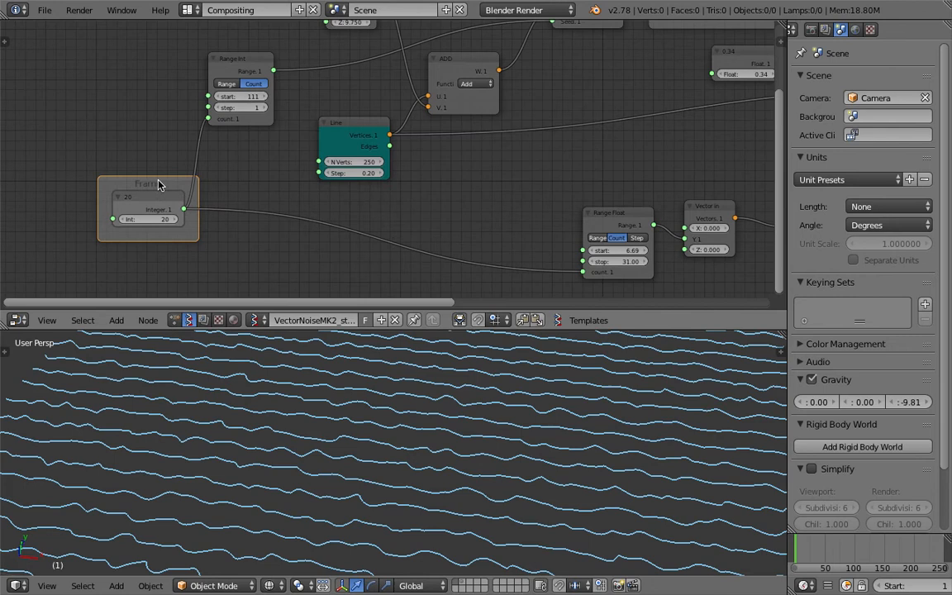
- Set the framed Int node to 100 lines and inspect the denser result from several angles
{"action": "scroll", "coordinate": [316, 388], "scroll_direction": "down", "scroll_amount": 5}
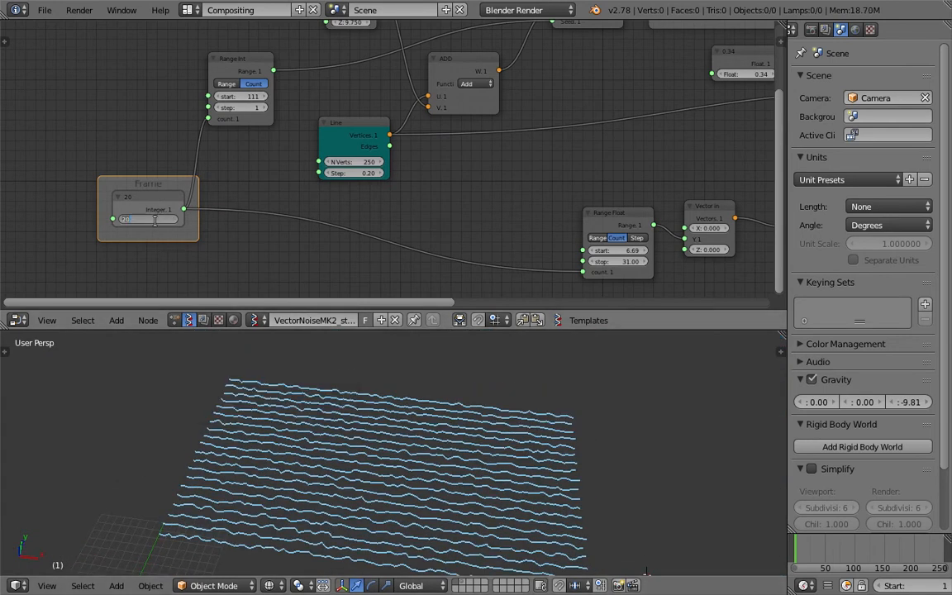
{"action": "key", "text": "Return"}
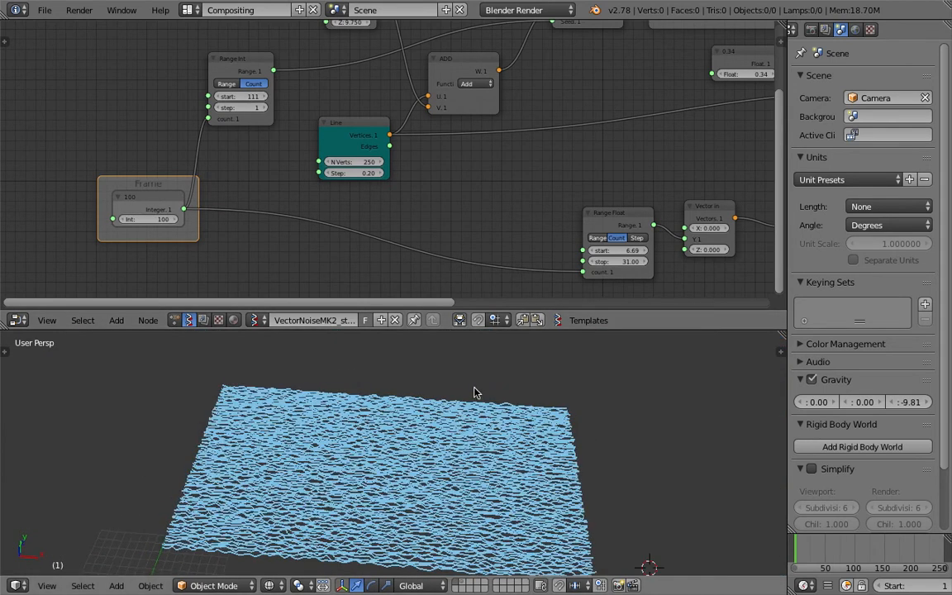
{"action": "scroll", "coordinate": [436, 478], "scroll_direction": "up", "scroll_amount": 2}
{"action": "mouse_move", "coordinate": [450, 461]}
{"action": "middle_mouse_down"}
{"action": "mouse_move", "coordinate": [436, 477]}
{"action": "mouse_move", "coordinate": [271, 457]}
{"action": "mouse_move", "coordinate": [362, 427]}
{"action": "mouse_move", "coordinate": [365, 407]}
{"action": "mouse_move", "coordinate": [453, 451]}
{"action": "mouse_move", "coordinate": [370, 523]}
{"action": "mouse_move", "coordinate": [463, 465]}
{"action": "mouse_move", "coordinate": [570, 473]}
{"action": "mouse_move", "coordinate": [356, 506]}
{"action": "middle_mouse_up"}
{"action": "scroll", "coordinate": [331, 510], "scroll_direction": "down", "scroll_amount": 4}
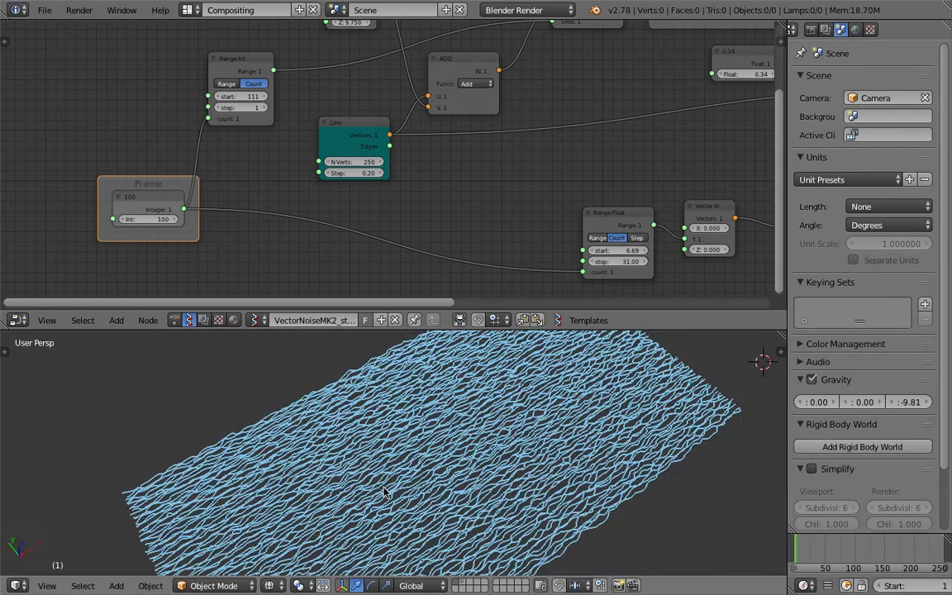
{"action": "middle_click_drag", "start_coordinate": [471, 517], "coordinate": [421, 556]}
{"action": "scroll", "coordinate": [446, 499], "scroll_direction": "up", "scroll_amount": 3}
{"action": "mouse_move", "coordinate": [446, 503]}
{"action": "middle_mouse_down"}
{"action": "mouse_move", "coordinate": [416, 431]}
{"action": "mouse_move", "coordinate": [467, 388]}
{"action": "mouse_move", "coordinate": [576, 366]}
{"action": "mouse_move", "coordinate": [562, 417]}
{"action": "mouse_move", "coordinate": [516, 420]}
{"action": "middle_mouse_up"}
- Link Vector out's Z to Vector in's Z inside the frame and inspect the lines from a lower angle
{"action": "middle_click_drag", "start_coordinate": [696, 50], "coordinate": [406, 214]}
{"action": "scroll", "coordinate": [406, 214], "scroll_direction": "up", "scroll_amount": 2}
{"action": "left_click_drag", "start_coordinate": [439, 157], "coordinate": [443, 160]}
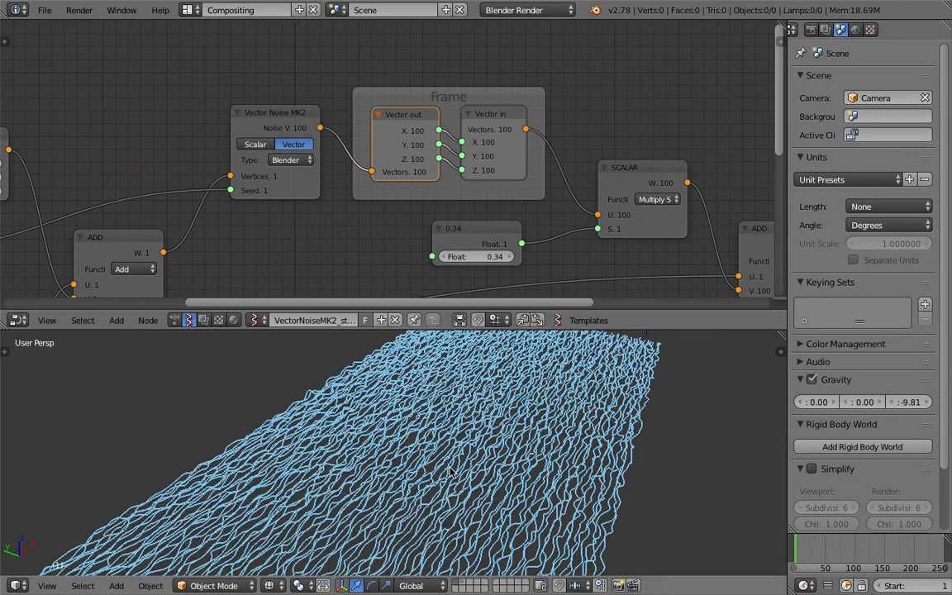
{"action": "middle_click_drag", "start_coordinate": [455, 473], "coordinate": [428, 457]}
{"action": "middle_click_drag", "start_coordinate": [351, 499], "coordinate": [405, 388]}
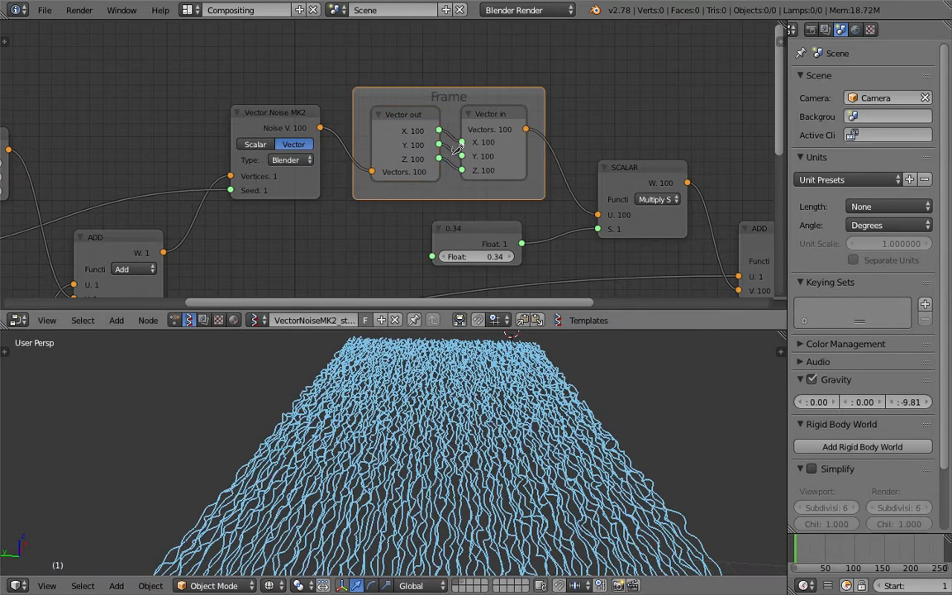
- Disconnect Vector out's Y from Vector in's Y inside the frame and inspect the lines up close
{"action": "middle_click_drag", "start_coordinate": [575, 483], "coordinate": [436, 471]}
{"action": "scroll", "coordinate": [336, 255], "scroll_direction": "down", "scroll_amount": 1}
{"action": "middle_click_drag", "start_coordinate": [343, 243], "coordinate": [384, 164]}
{"action": "scroll", "coordinate": [385, 164], "scroll_direction": "down", "scroll_amount": 1}
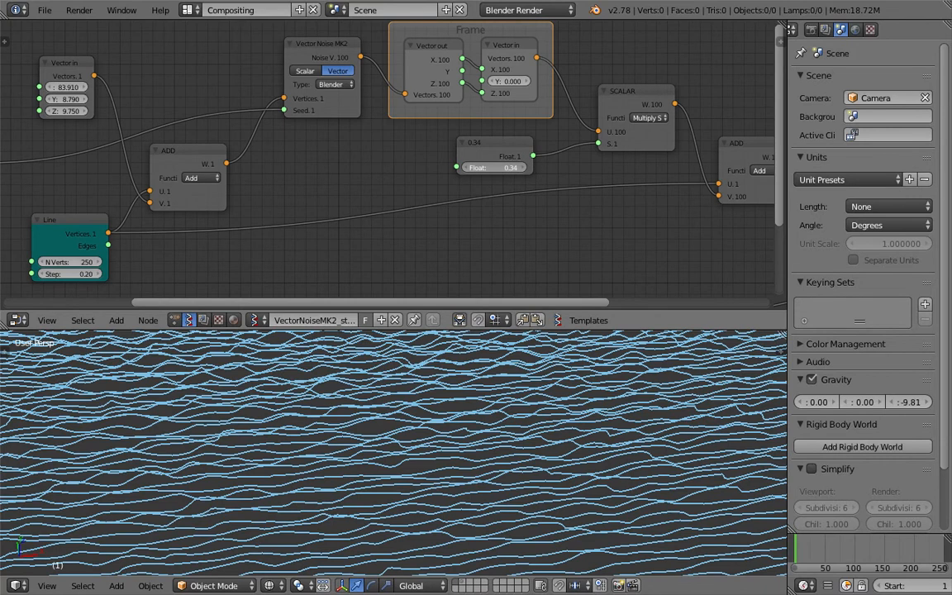
- Set the Float node's noise strength to 0.40, check the lines from another angle and save the file
{"action": "left_click_drag", "start_coordinate": [494, 168], "coordinate": [651, 168]}
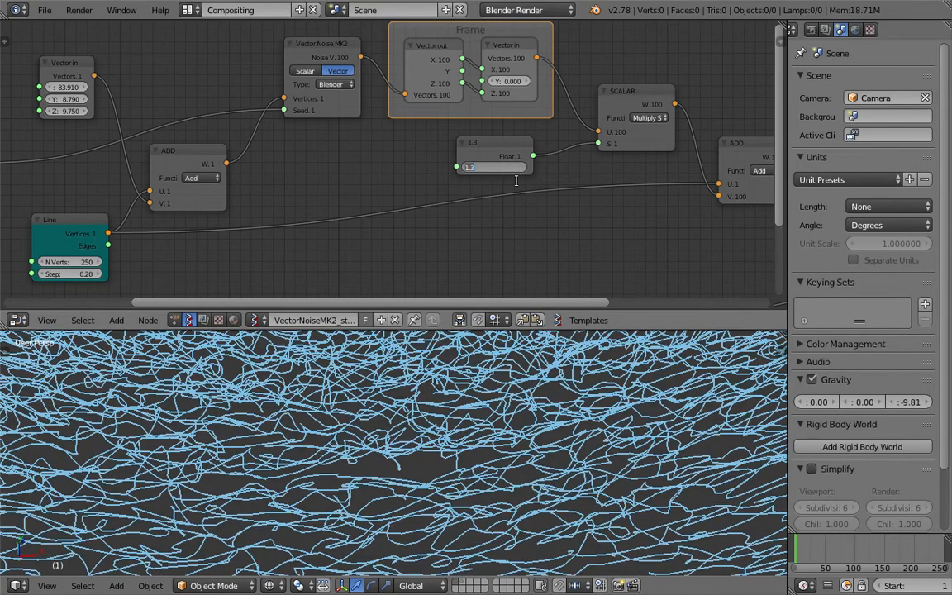
{"action": "key", "text": "Return"}
{"action": "middle_click_drag", "start_coordinate": [518, 408], "coordinate": [449, 437]}
{"action": "middle_click_drag", "start_coordinate": [368, 517], "coordinate": [457, 444]}
{"action": "key", "text": "ctrl+s"}
{"action": "left_click", "coordinate": [457, 443]}
{"action": "scroll", "coordinate": [454, 144], "scroll_direction": "up", "scroll_amount": 2}
{"action": "middle_click_drag", "start_coordinate": [454, 144], "coordinate": [420, 184]}
{"action": "scroll", "coordinate": [462, 214], "scroll_direction": "down", "scroll_amount": 2}
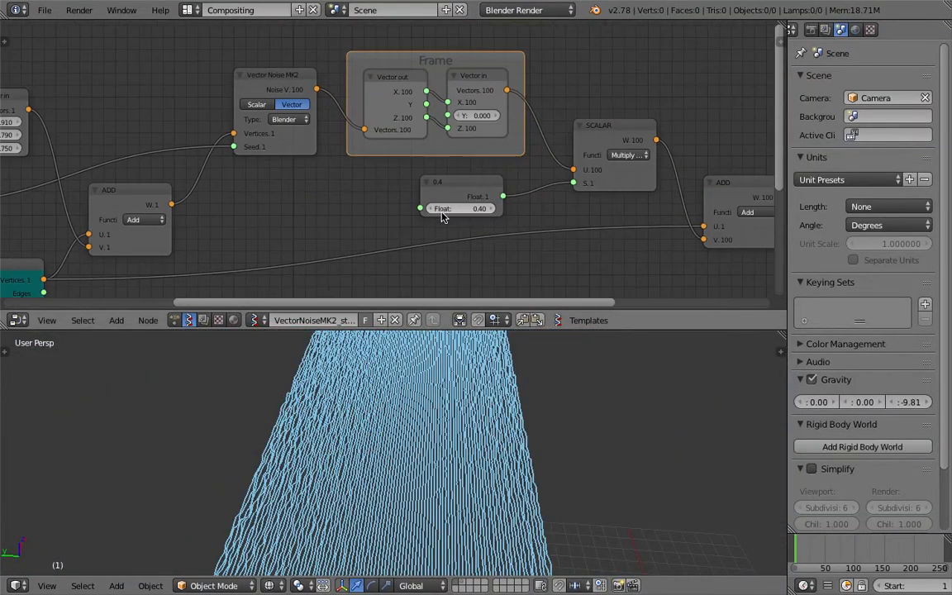
- Shift the Float node aside and move the SCALAR node, the vector frame and Vector Noise MK2 upward
{"action": "left_click_drag", "start_coordinate": [470, 188], "coordinate": [397, 191]}
{"action": "left_click_drag", "start_coordinate": [614, 151], "coordinate": [611, 127]}
{"action": "left_click_drag", "start_coordinate": [430, 70], "coordinate": [428, 41]}
{"action": "left_click_drag", "start_coordinate": [308, 87], "coordinate": [298, 45]}
- Place the Float node beneath the vector frame, wrap it in its own frame and save the file
{"action": "left_click_drag", "start_coordinate": [401, 193], "coordinate": [419, 159]}
{"action": "key", "text": "ctrl+j"}
{"action": "key", "text": "ctrl+s"}
{"action": "left_click", "coordinate": [418, 157]}
{"action": "scroll", "coordinate": [418, 159], "scroll_direction": "down", "scroll_amount": 3}
{"action": "middle_click_drag", "start_coordinate": [419, 161], "coordinate": [516, 232]}
{"action": "scroll", "coordinate": [483, 216], "scroll_direction": "up", "scroll_amount": 2}
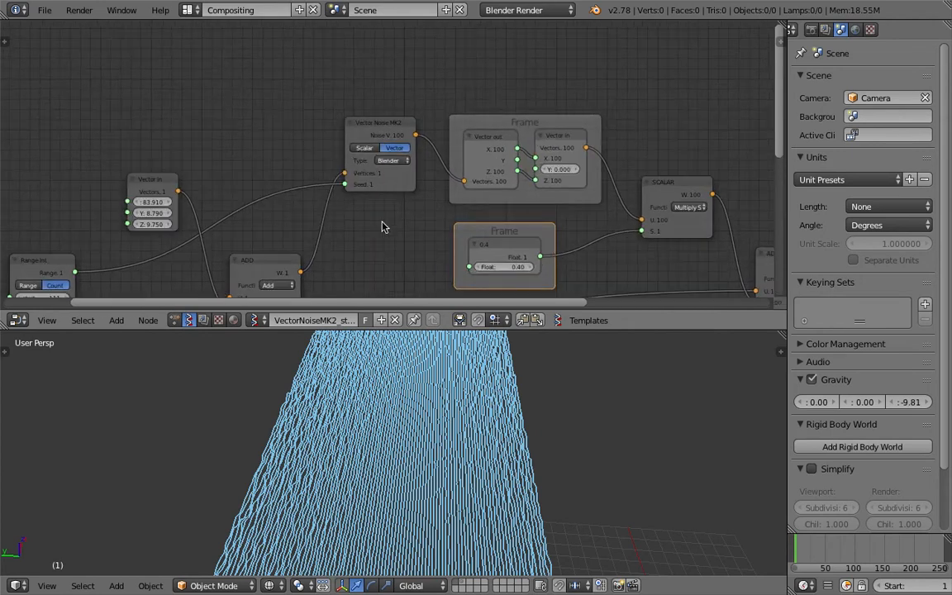
- Move the offset Vector in node slightly outward and the ADD node closer to Vector Noise MK2
{"action": "scroll", "coordinate": [381, 161], "scroll_direction": "up", "scroll_amount": 5}
{"action": "scroll", "coordinate": [383, 161], "scroll_direction": "up", "scroll_amount": 3}
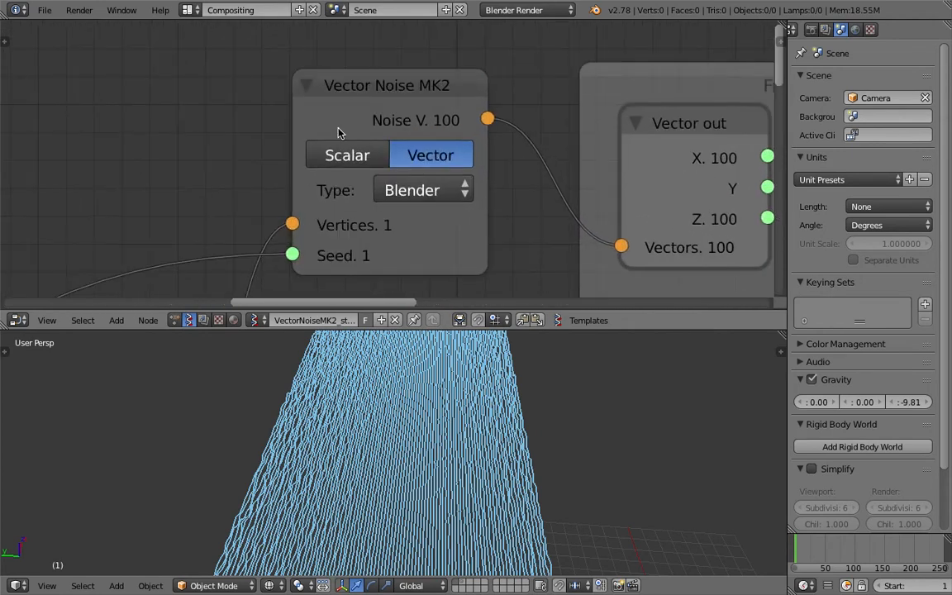
{"action": "scroll", "coordinate": [562, 236], "scroll_direction": "down", "scroll_amount": 2}
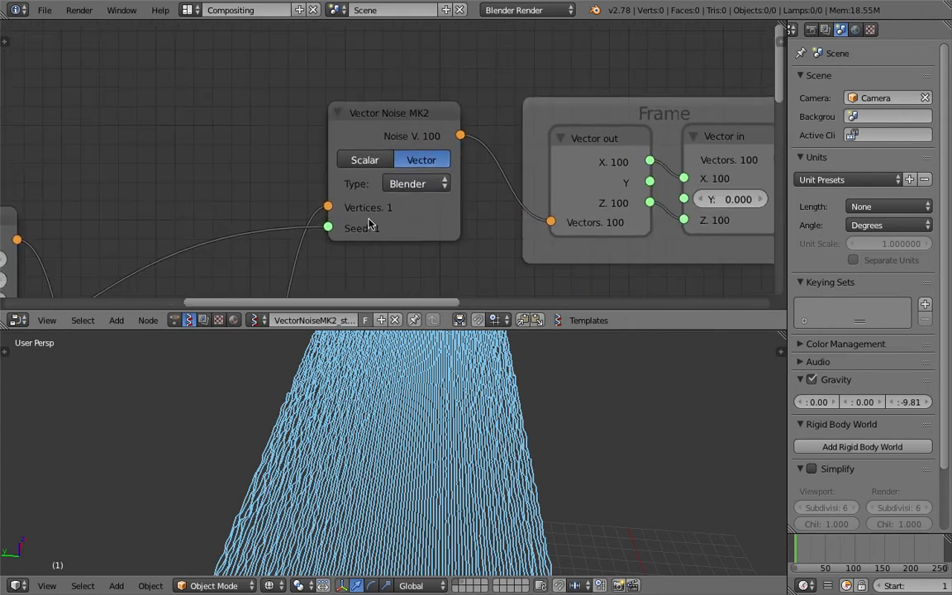
{"action": "scroll", "coordinate": [433, 301], "scroll_direction": "down", "scroll_amount": 2}
{"action": "middle_click_drag", "start_coordinate": [377, 427], "coordinate": [289, 405]}
{"action": "scroll", "coordinate": [333, 274], "scroll_direction": "down", "scroll_amount": 2}
{"action": "middle_click_drag", "start_coordinate": [311, 231], "coordinate": [384, 174]}
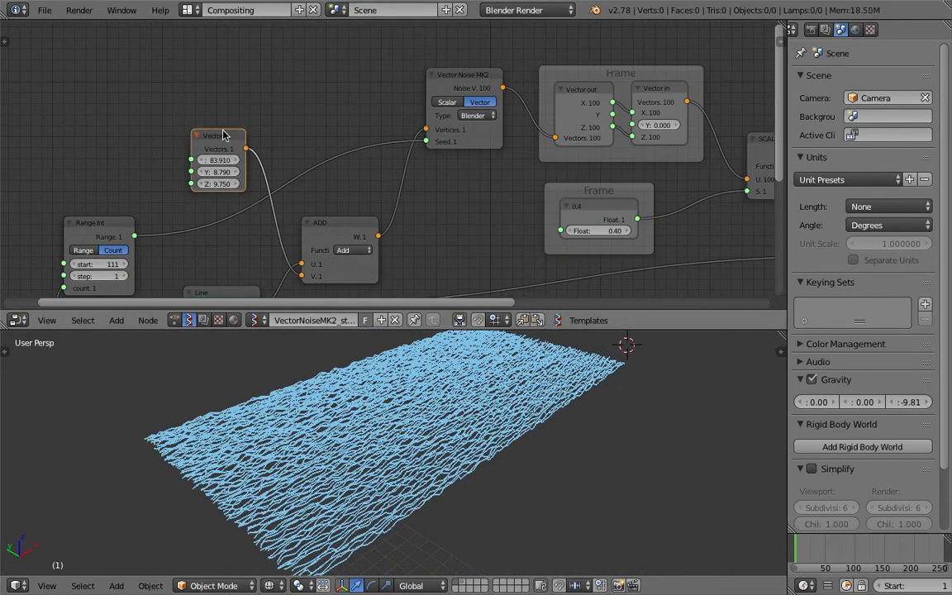
{"action": "left_click_drag", "start_coordinate": [222, 130], "coordinate": [207, 126]}
{"action": "left_click_drag", "start_coordinate": [327, 232], "coordinate": [352, 185]}
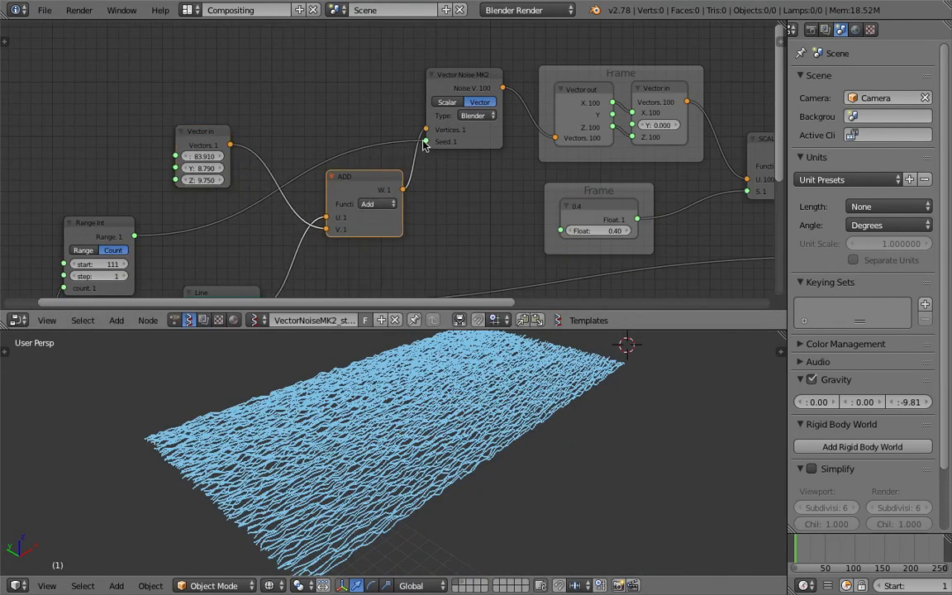
- Try a Voronoi_F noise type and the Stdperlin type on the Vector Noise MK2 node
{"action": "middle_click_drag", "start_coordinate": [429, 138], "coordinate": [308, 144]}
{"action": "left_click", "coordinate": [366, 130]}
{"action": "middle_click_drag", "start_coordinate": [474, 434], "coordinate": [431, 495]}
{"action": "scroll", "coordinate": [430, 488], "scroll_direction": "up", "scroll_amount": 4}
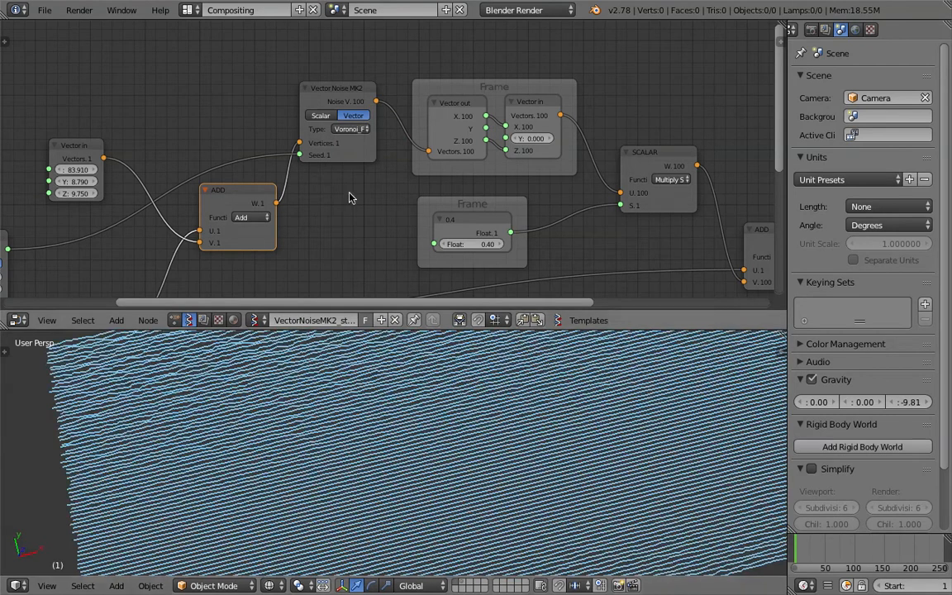
{"action": "left_click", "coordinate": [349, 129]}
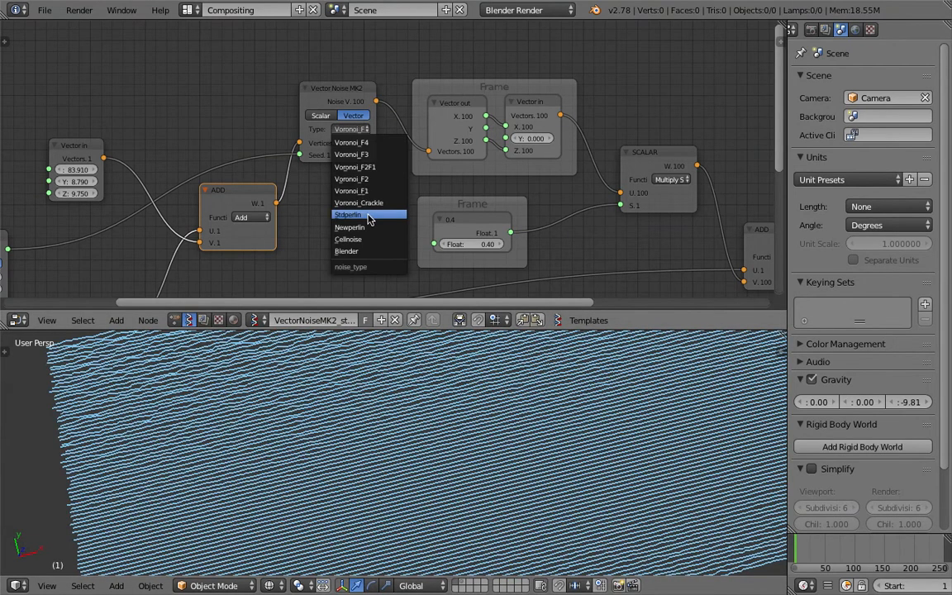
{"action": "left_click", "coordinate": [364, 215]}
- Set the Vector Noise MK2 type to Voronoi_Crackle and inspect the resulting lines
{"action": "left_click", "coordinate": [354, 130]}
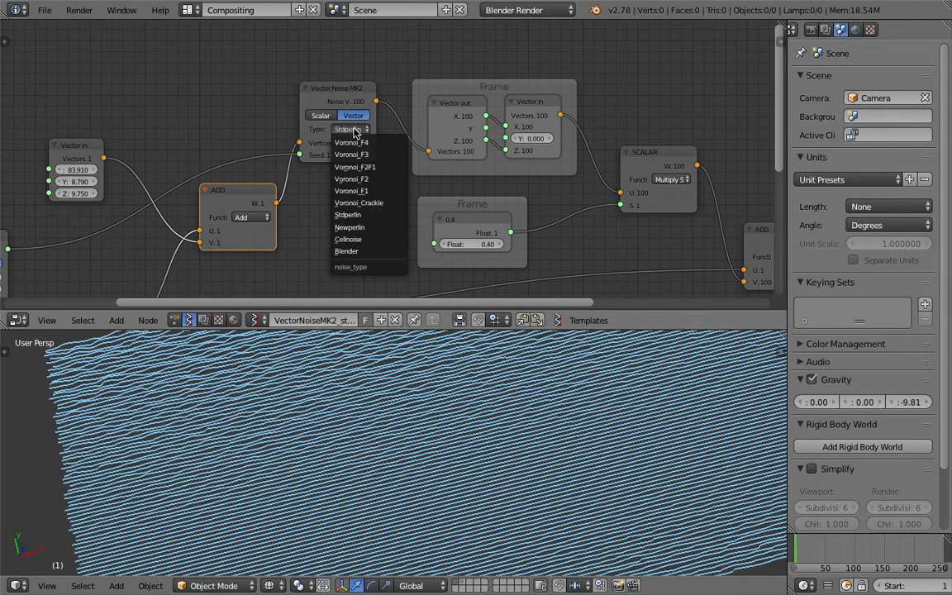
{"action": "left_click", "coordinate": [363, 202]}
{"action": "middle_click_drag", "start_coordinate": [438, 463], "coordinate": [446, 441]}
{"action": "scroll", "coordinate": [446, 404], "scroll_direction": "up", "scroll_amount": 3}
{"action": "scroll", "coordinate": [435, 415], "scroll_direction": "down", "scroll_amount": 5}
- Link Vector out's Y to Vector in's Y inside the frame and disconnect the Z link
{"action": "middle_click_drag", "start_coordinate": [536, 160], "coordinate": [484, 170]}
{"action": "scroll", "coordinate": [484, 170], "scroll_direction": "up", "scroll_amount": 3}
{"action": "left_click_drag", "start_coordinate": [444, 131], "coordinate": [460, 152]}
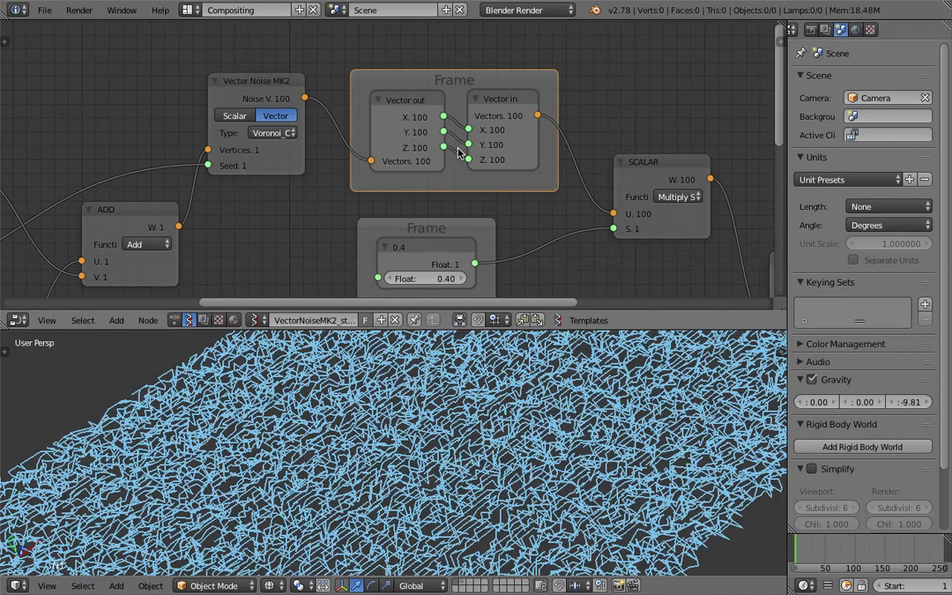
{"action": "scroll", "coordinate": [481, 461], "scroll_direction": "down", "scroll_amount": 4}
{"action": "middle_click_drag", "start_coordinate": [466, 472], "coordinate": [240, 570]}
{"action": "scroll", "coordinate": [405, 481], "scroll_direction": "up", "scroll_amount": 4}
- Switch the 3D viewport to the top view and inspect the line pattern
{"action": "left_click", "coordinate": [39, 585]}
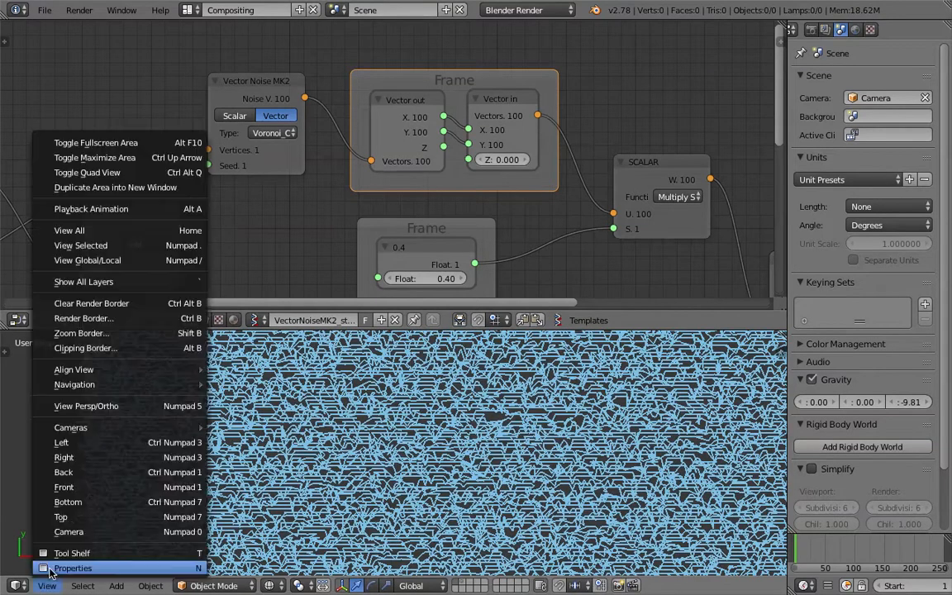
{"action": "left_click", "coordinate": [64, 514]}
{"action": "scroll", "coordinate": [448, 475], "scroll_direction": "up", "scroll_amount": 3}
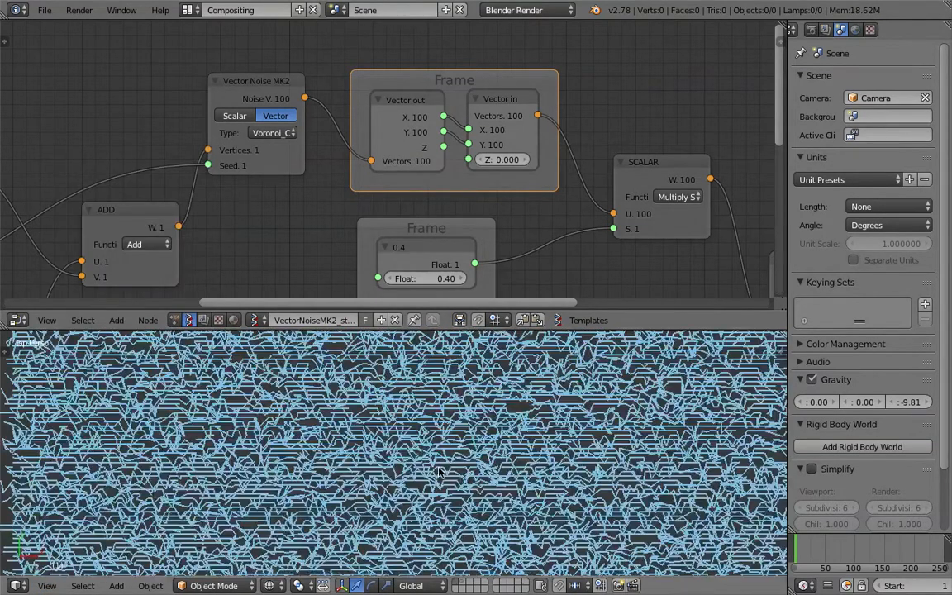
{"action": "scroll", "coordinate": [559, 267], "scroll_direction": "down", "scroll_amount": 2}
- Set the framed Int node to 50 lines
{"action": "middle_click_drag", "start_coordinate": [562, 268], "coordinate": [501, 172]}
{"action": "scroll", "coordinate": [463, 177], "scroll_direction": "down", "scroll_amount": 3}
{"action": "middle_click_drag", "start_coordinate": [231, 285], "coordinate": [299, 188]}
{"action": "scroll", "coordinate": [372, 233], "scroll_direction": "up", "scroll_amount": 2}
{"action": "left_click_drag", "start_coordinate": [378, 233], "coordinate": [412, 233]}
{"action": "middle_click_drag", "start_coordinate": [225, 164], "coordinate": [600, 203]}
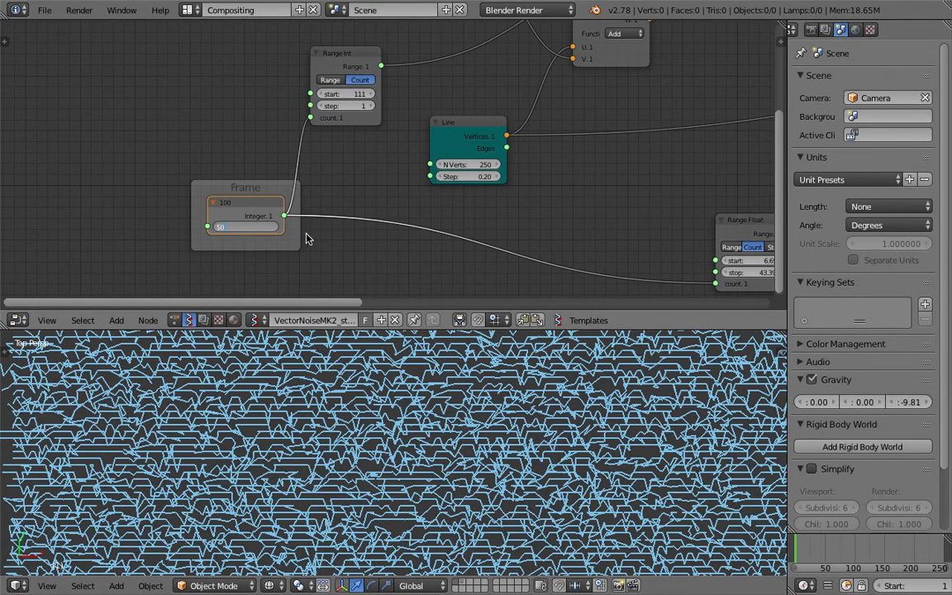
{"action": "key", "text": "Return"}
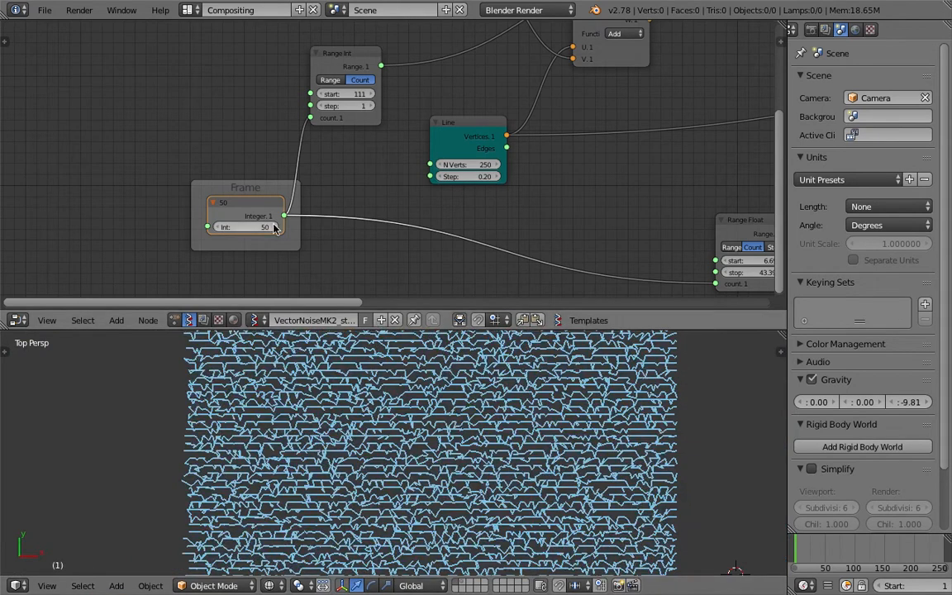
- Set the framed Int node to 30 lines, save the file and inspect the whole pattern
{"action": "type", "text": "30"}
{"action": "key", "text": "Return"}
{"action": "key", "text": "ctrl+s"}
{"action": "left_click", "coordinate": [691, 423]}
{"action": "scroll", "coordinate": [596, 443], "scroll_direction": "up", "scroll_amount": 3}
{"action": "scroll", "coordinate": [548, 451], "scroll_direction": "down", "scroll_amount": 6}
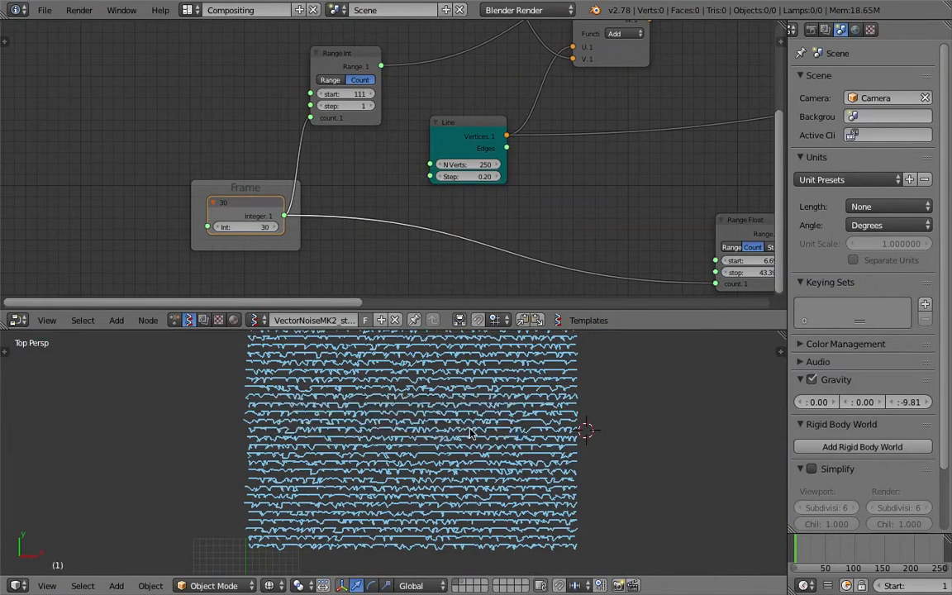
{"action": "middle_click_drag", "start_coordinate": [473, 432], "coordinate": [472, 472], "text": "shift"}
- Save the scene under the next version name, line_noiseMK2_005.blend
{"action": "left_click", "coordinate": [45, 10]}
{"action": "left_click", "coordinate": [58, 126]}
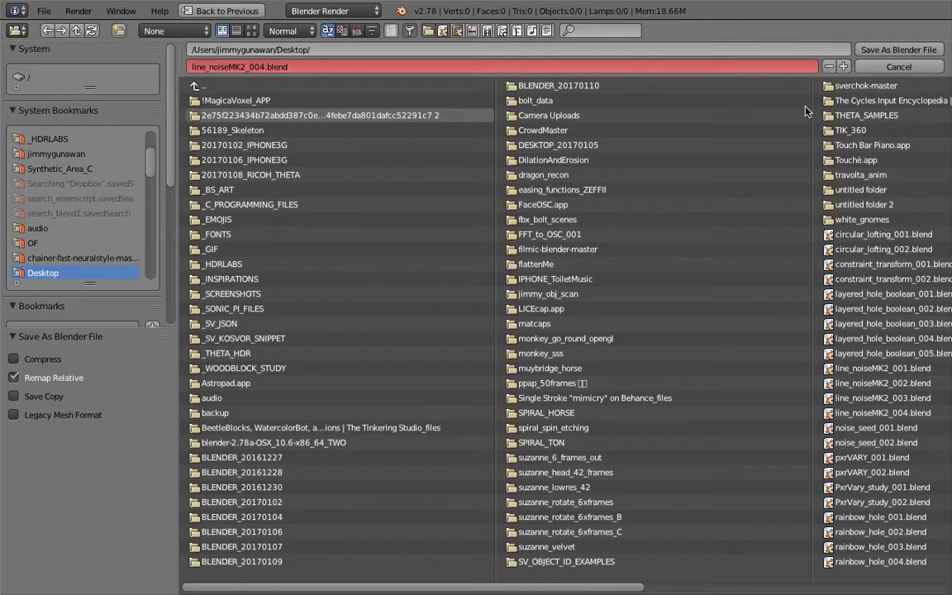
{"action": "left_click", "coordinate": [826, 44]}
{"action": "middle_click_drag", "start_coordinate": [600, 138], "coordinate": [539, 204]}
{"action": "key", "text": "ctrl+s"}
{"action": "left_click", "coordinate": [539, 204]}
- Set the Line node's N Verts to 10
{"action": "middle_click_drag", "start_coordinate": [424, 217], "coordinate": [406, 234]}
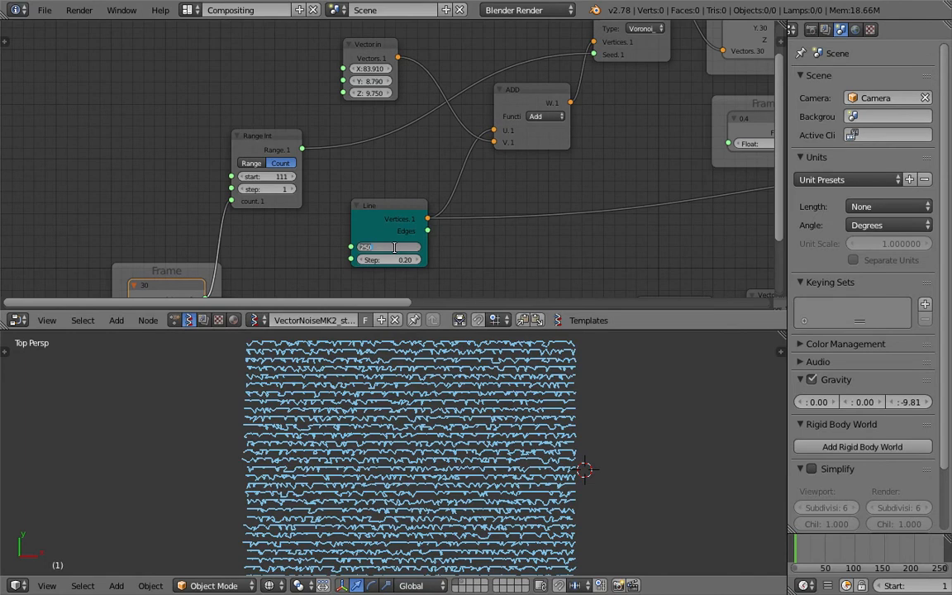
{"action": "type", "text": "10"}
{"action": "key", "text": "Return"}
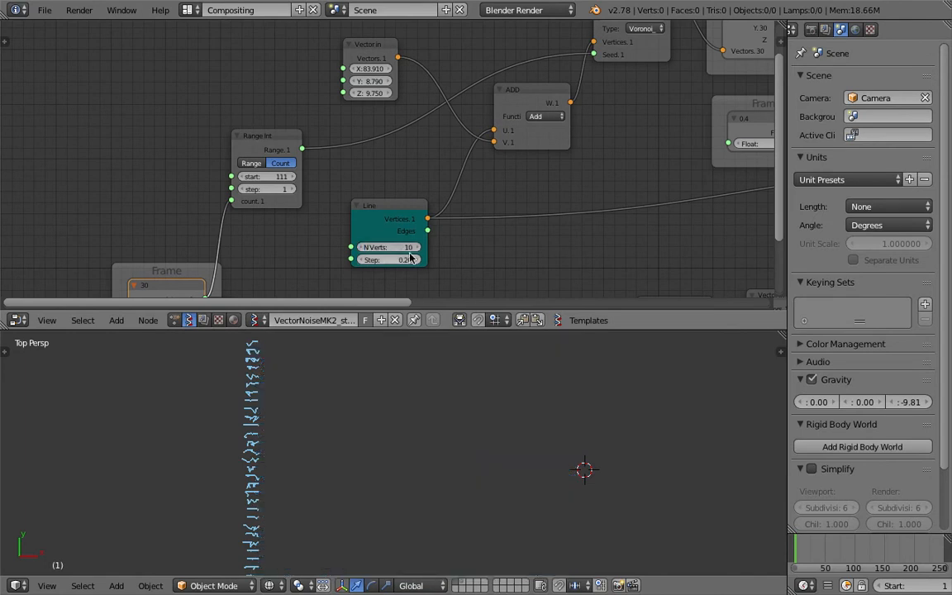
- Raise the Line node's N Verts so the lines run longer than the earlier 250-vertex ones
{"action": "mouse_move", "coordinate": [388, 247]}
{"action": "left_mouse_down"}
{"action": "mouse_move", "coordinate": [488, 247]}
{"action": "mouse_move", "coordinate": [389, 259]}
{"action": "left_mouse_up"}
{"action": "middle_click_drag", "start_coordinate": [700, 197], "coordinate": [433, 273]}
{"action": "middle_click_drag", "start_coordinate": [572, 180], "coordinate": [283, 192]}
{"action": "scroll", "coordinate": [321, 180], "scroll_direction": "up", "scroll_amount": 5}
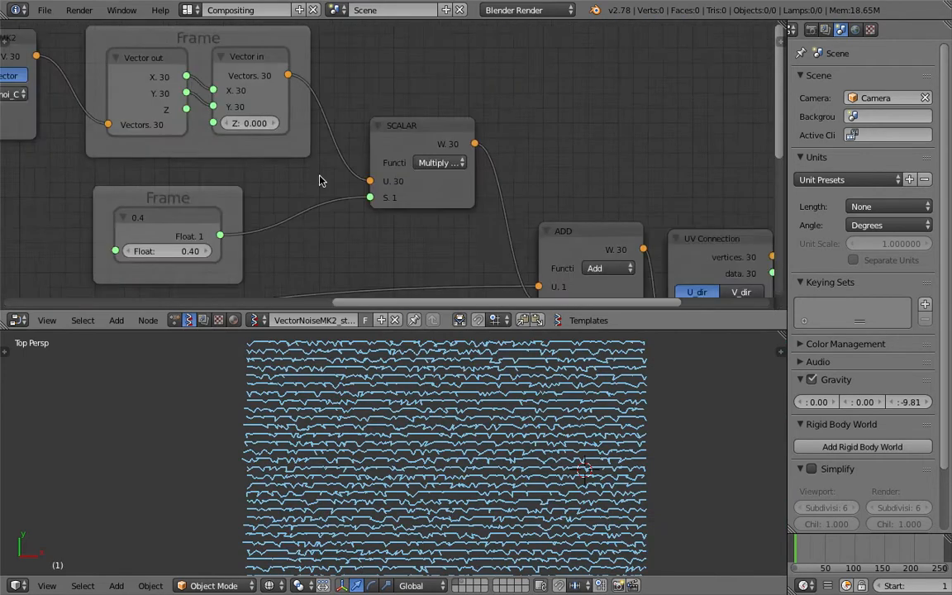
- Select the Vector Noise MK2 node, show its properties and enable a custom node color
{"action": "scroll", "coordinate": [434, 192], "scroll_direction": "down", "scroll_amount": 3}
{"action": "middle_click_drag", "start_coordinate": [213, 168], "coordinate": [476, 161]}
{"action": "middle_click_drag", "start_coordinate": [345, 157], "coordinate": [387, 163]}
{"action": "left_click_drag", "start_coordinate": [359, 74], "coordinate": [357, 71]}
{"action": "middle_click_drag", "start_coordinate": [635, 107], "coordinate": [556, 148]}
{"action": "left_click", "coordinate": [778, 42]}
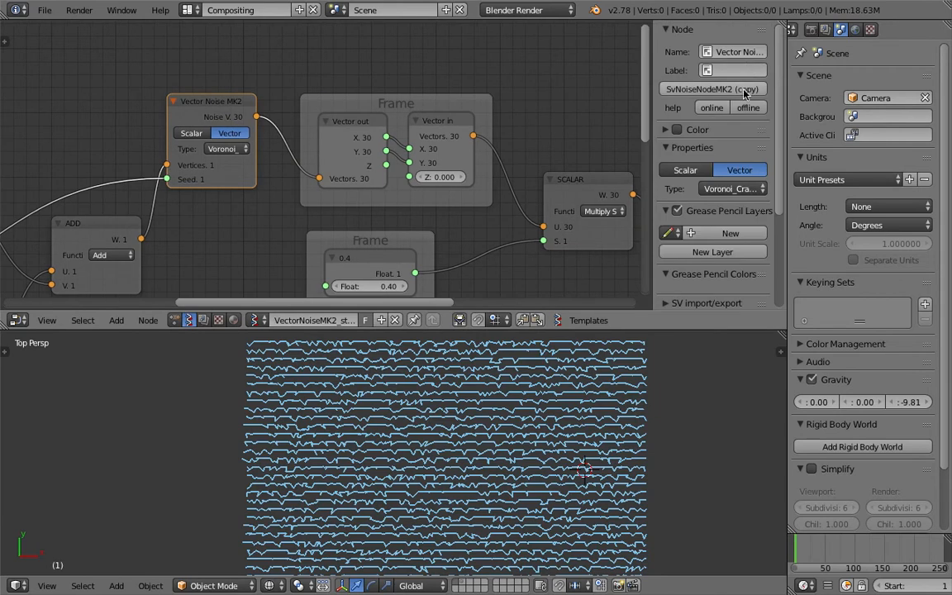
{"action": "left_click", "coordinate": [677, 129]}
{"action": "left_click", "coordinate": [668, 130]}
- Give the Vector Noise MK2 node a light blue color
{"action": "left_click", "coordinate": [697, 168]}
{"action": "left_click", "coordinate": [700, 166]}
{"action": "left_click", "coordinate": [708, 173]}
{"action": "left_click", "coordinate": [727, 223]}
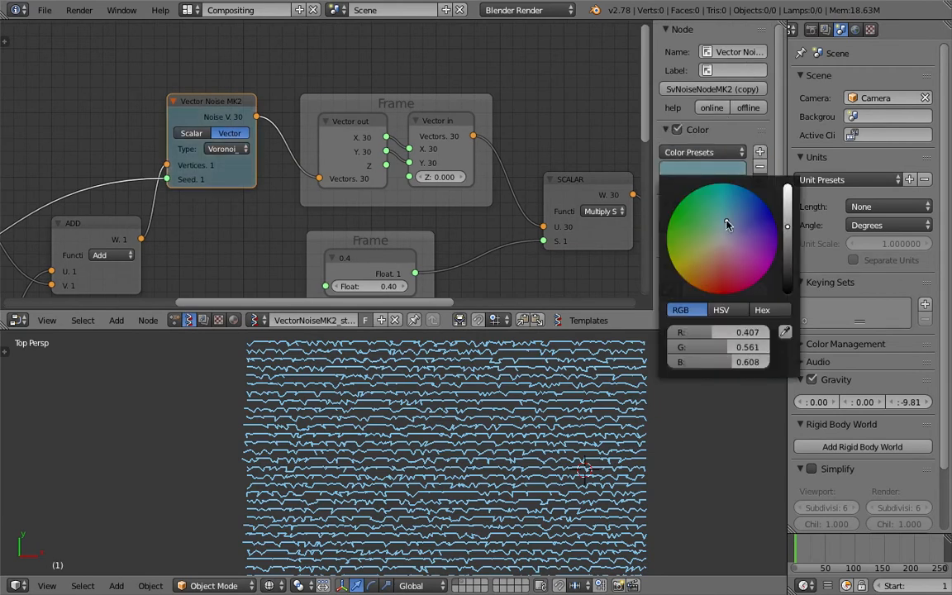
{"action": "left_click_drag", "start_coordinate": [790, 228], "coordinate": [788, 192]}
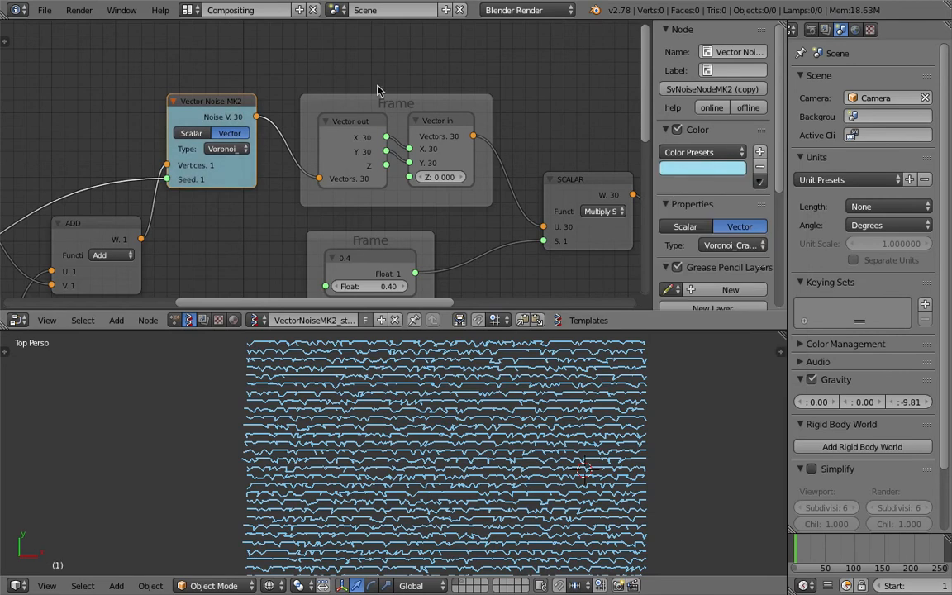
- Change the Vector Noise MK2 node's color to a bright yellow-orange
{"action": "left_click", "coordinate": [684, 170]}
{"action": "left_click", "coordinate": [708, 261]}
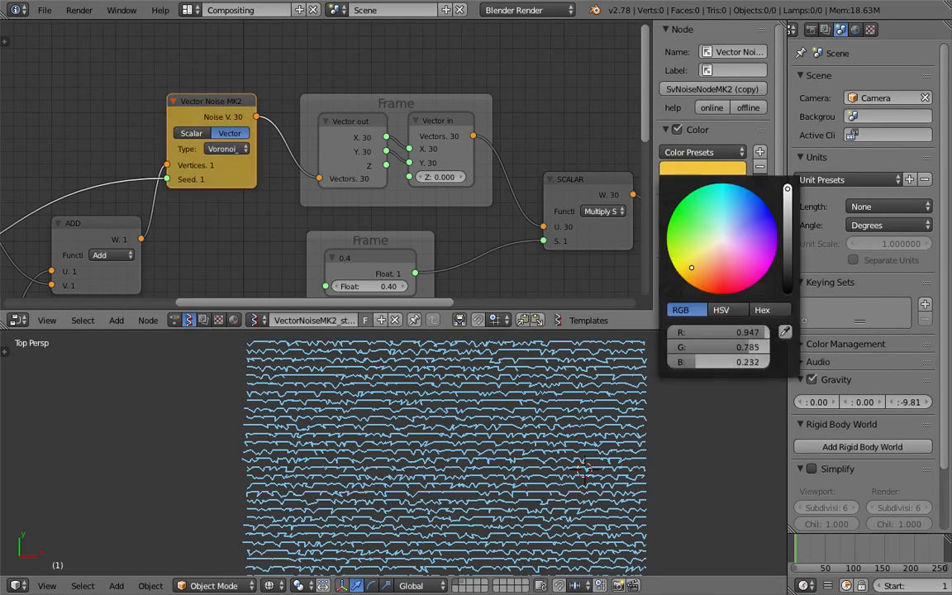
{"action": "left_click", "coordinate": [698, 269]}
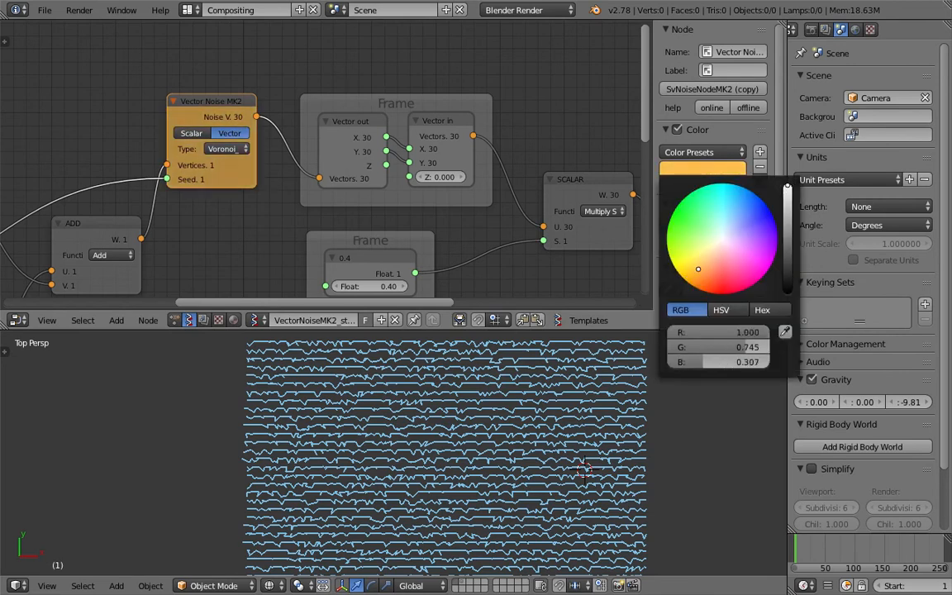
{"action": "left_click_drag", "start_coordinate": [696, 266], "coordinate": [695, 263]}
- Save the file and widen the Vector Noise MK2 node so its full type name fits
{"action": "middle_click_drag", "start_coordinate": [266, 74], "coordinate": [375, 133]}
{"action": "scroll", "coordinate": [363, 136], "scroll_direction": "up", "scroll_amount": 3}
{"action": "key", "text": "ctrl+s"}
{"action": "left_click", "coordinate": [355, 139]}
{"action": "left_click_drag", "start_coordinate": [273, 180], "coordinate": [241, 175]}
{"action": "middle_click_drag", "start_coordinate": [286, 202], "coordinate": [290, 164]}
- Try the Voronoi_F4, Voronoi_F3 and Voronoi_F2F1 noise types and compare their line patterns
{"action": "left_click", "coordinate": [319, 192]}
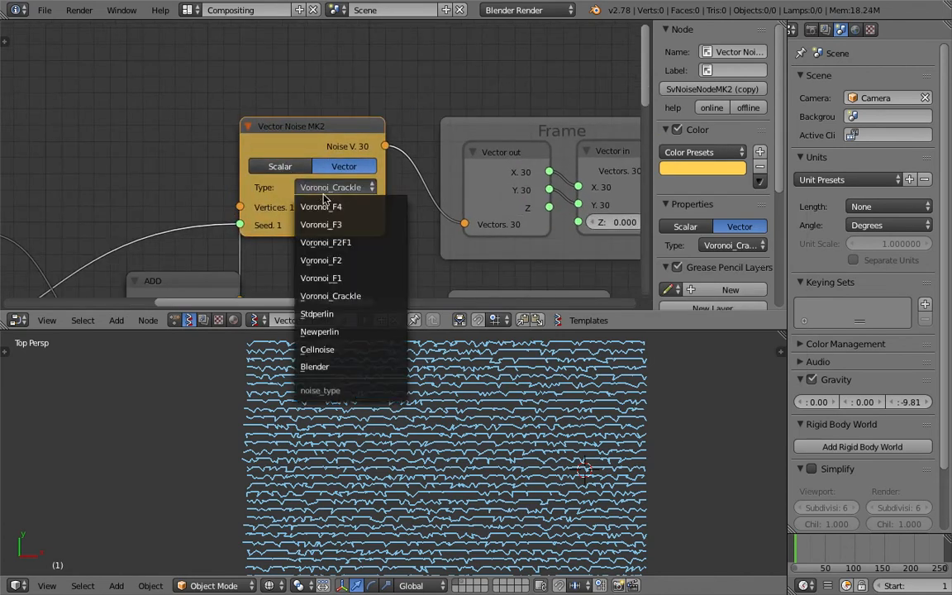
{"action": "left_click", "coordinate": [327, 209]}
{"action": "left_click", "coordinate": [331, 187]}
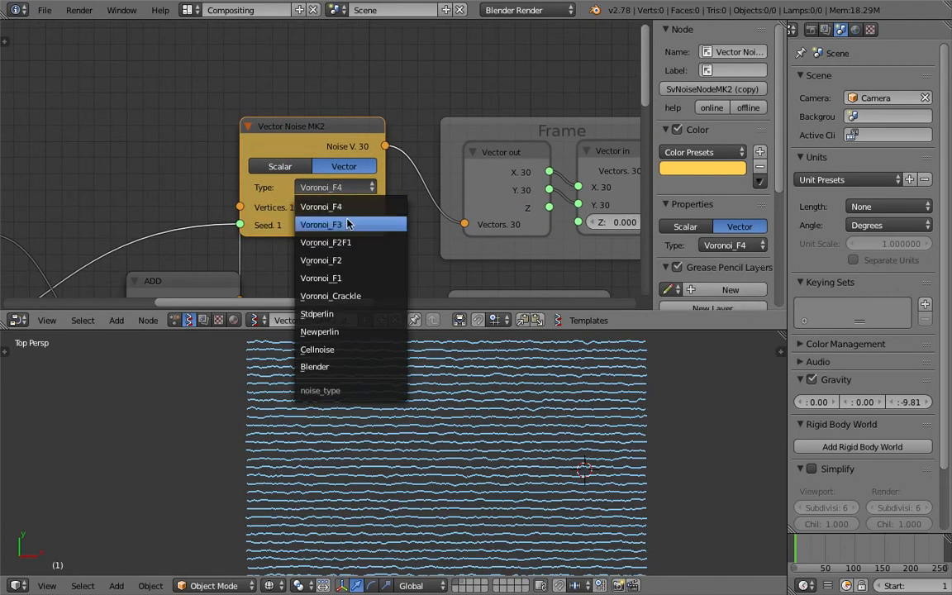
{"action": "left_click", "coordinate": [323, 221]}
{"action": "scroll", "coordinate": [416, 395], "scroll_direction": "up", "scroll_amount": 3}
{"action": "scroll", "coordinate": [416, 395], "scroll_direction": "down", "scroll_amount": 1}
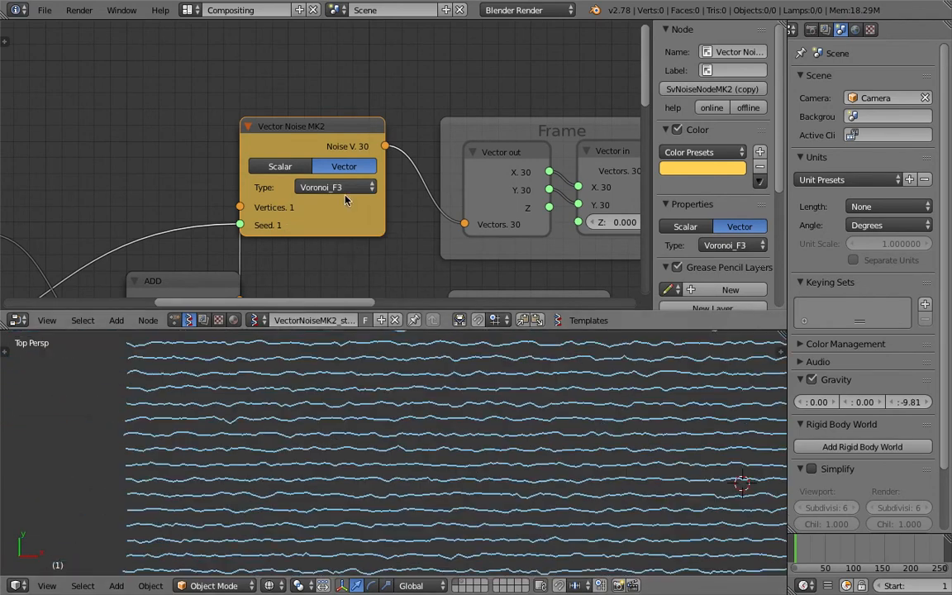
{"action": "left_click", "coordinate": [335, 187]}
{"action": "left_click", "coordinate": [343, 243]}
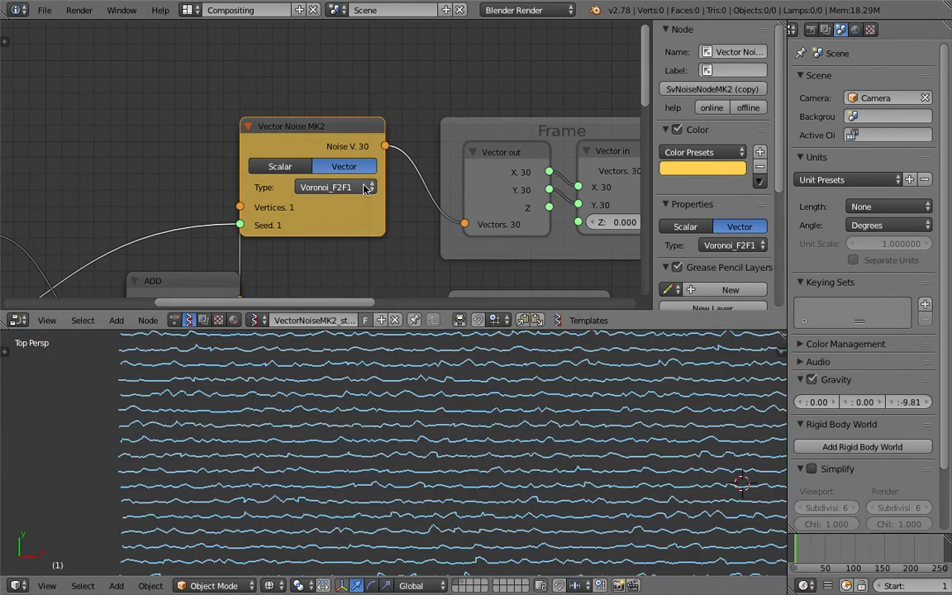
- Set the Vector Noise MK2 type to Cellnoise, save the file and inspect the lines in perspective
{"action": "left_click", "coordinate": [368, 189]}
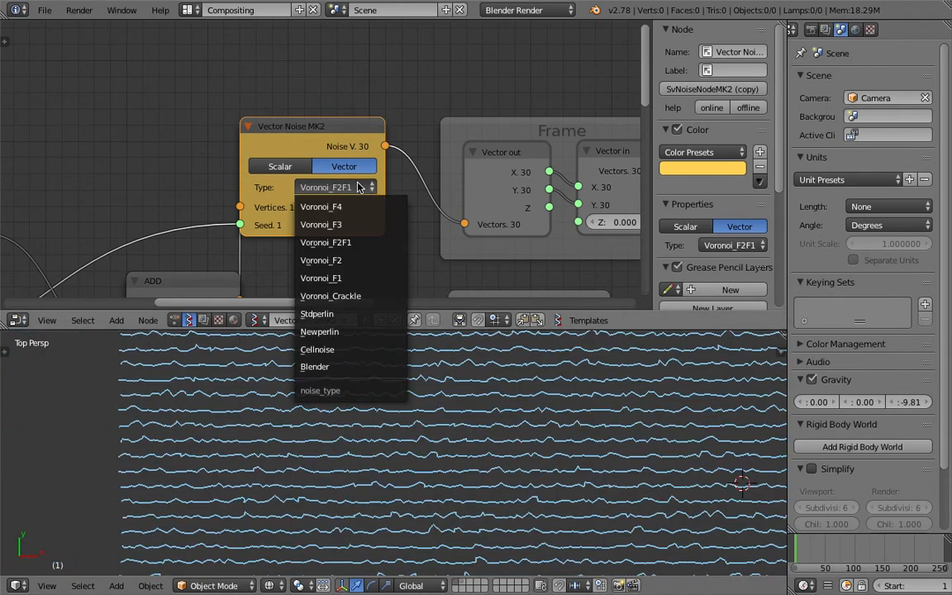
{"action": "left_click", "coordinate": [353, 357]}
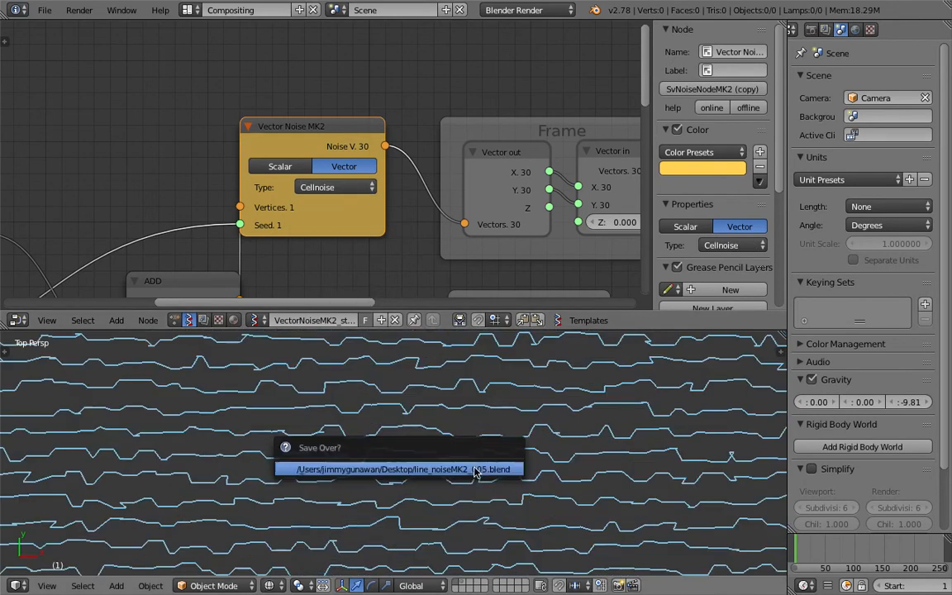
{"action": "middle_click_drag", "start_coordinate": [473, 481], "coordinate": [469, 466]}
{"action": "scroll", "coordinate": [471, 430], "scroll_direction": "down", "scroll_amount": 5}
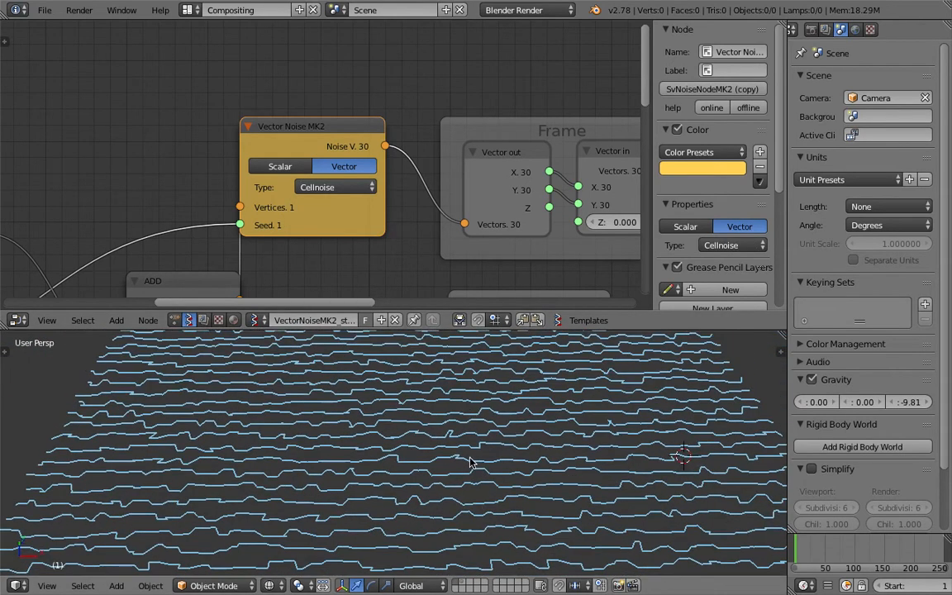
{"action": "middle_click_drag", "start_coordinate": [537, 434], "coordinate": [446, 457], "text": "shift"}
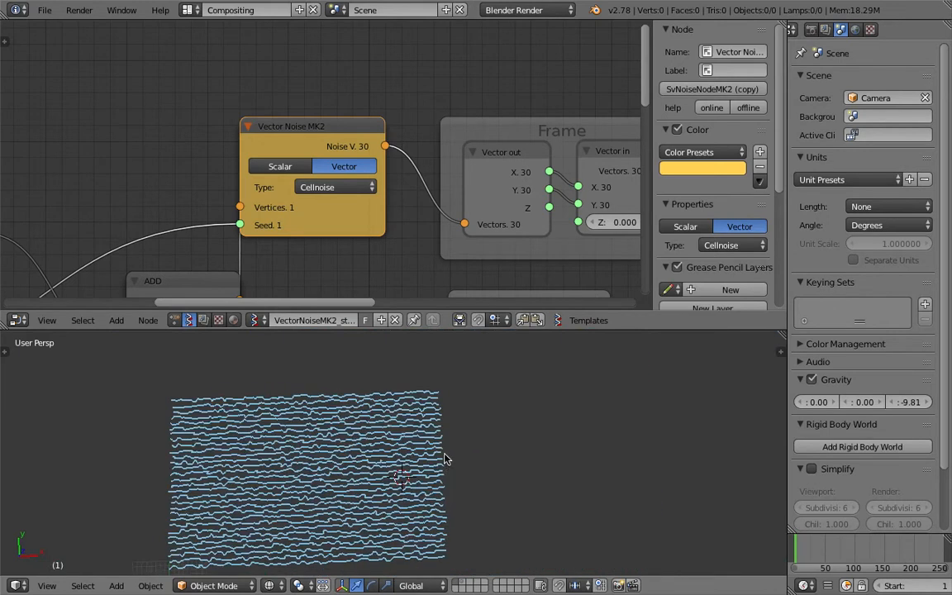
{"action": "scroll", "coordinate": [496, 446], "scroll_direction": "up", "scroll_amount": 2}
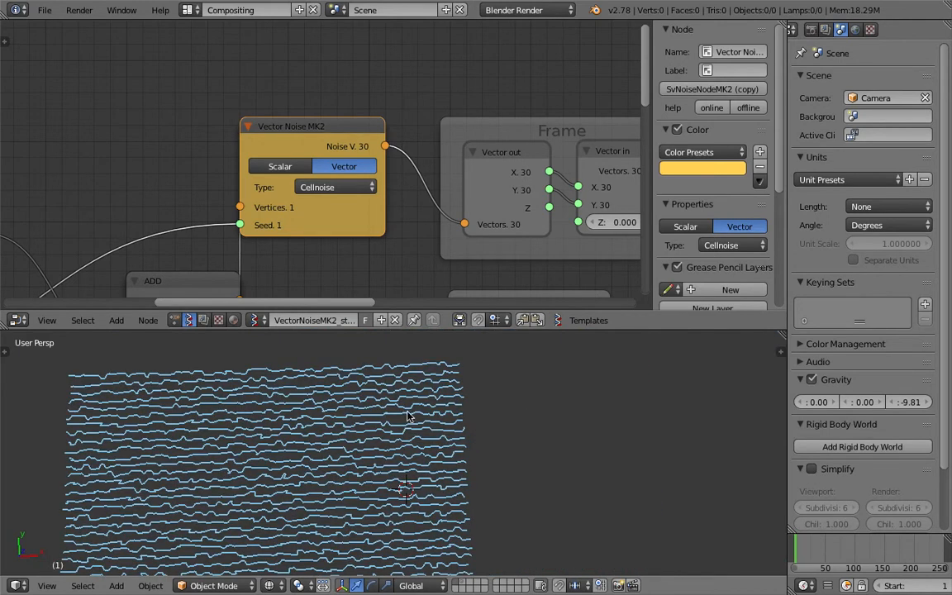
- Shift the view of the lines sideways and save over line_noiseMK2_005.blend
{"action": "middle_click_drag", "start_coordinate": [331, 404], "coordinate": [399, 404], "text": "shift"}
{"action": "key", "text": "ctrl+s"}
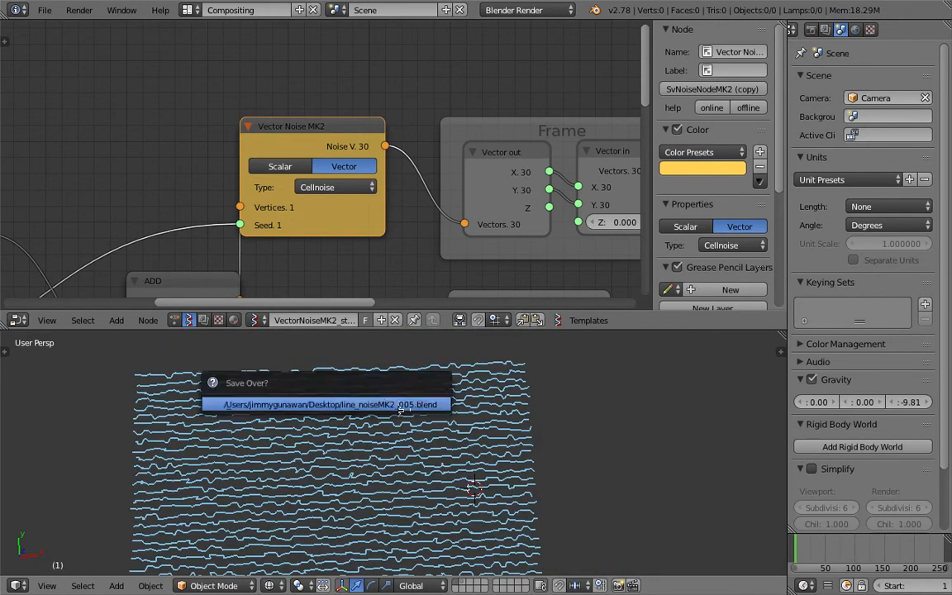
{"action": "left_click", "coordinate": [399, 404]}
- Lower the noise strength in the framed Float node to 0.13
{"action": "scroll", "coordinate": [291, 210], "scroll_direction": "down", "scroll_amount": 1}
{"action": "middle_click_drag", "start_coordinate": [291, 207], "coordinate": [317, 162]}
{"action": "middle_click_drag", "start_coordinate": [434, 165], "coordinate": [233, 172]}
{"action": "scroll", "coordinate": [233, 172], "scroll_direction": "down", "scroll_amount": 1}
{"action": "middle_click_drag", "start_coordinate": [379, 203], "coordinate": [274, 142]}
{"action": "mouse_move", "coordinate": [229, 238]}
{"action": "left_mouse_down"}
{"action": "mouse_move", "coordinate": [394, 238]}
{"action": "mouse_move", "coordinate": [160, 238]}
{"action": "mouse_move", "coordinate": [212, 238]}
{"action": "left_mouse_up"}
{"action": "scroll", "coordinate": [242, 239], "scroll_direction": "down", "scroll_amount": 2}
{"action": "middle_click_drag", "start_coordinate": [270, 232], "coordinate": [279, 245]}
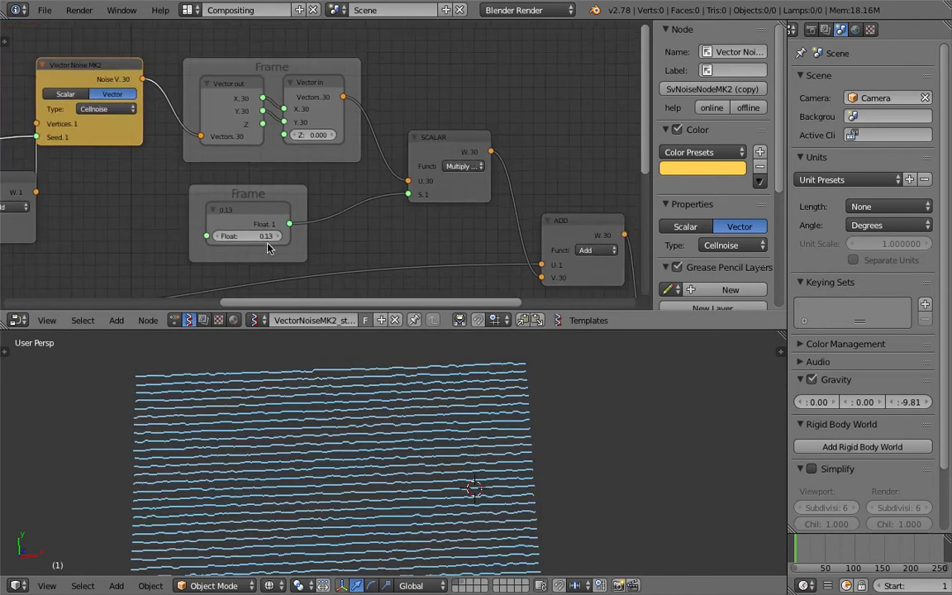
- Reposition the Multiply Scalar node away from the framed nodes and save the file
{"action": "middle_click_drag", "start_coordinate": [436, 191], "coordinate": [419, 193]}
{"action": "left_click_drag", "start_coordinate": [425, 144], "coordinate": [457, 131]}
{"action": "left_click_drag", "start_coordinate": [306, 67], "coordinate": [308, 42]}
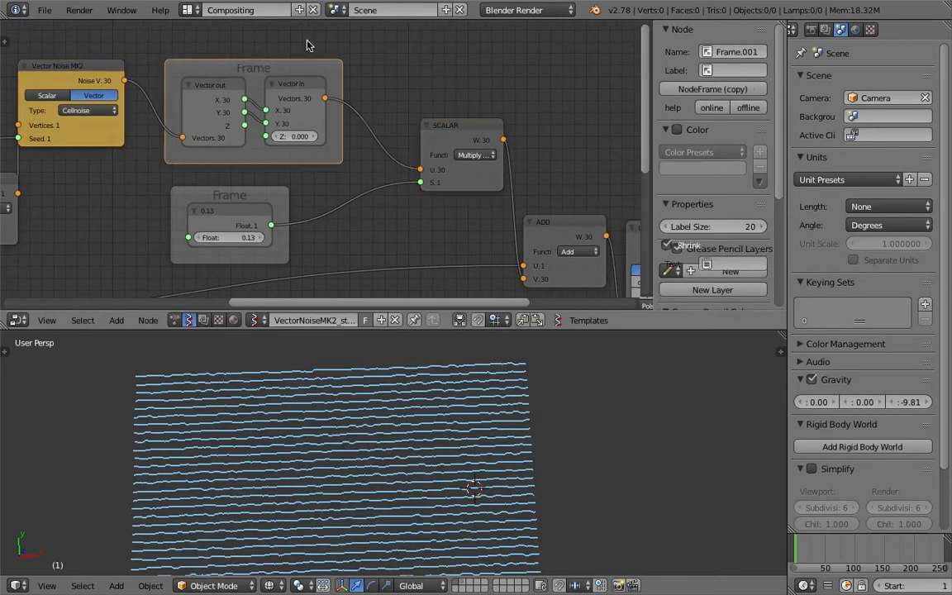
{"action": "key", "text": "ctrl+s"}
{"action": "left_click", "coordinate": [306, 93]}
- Move the framed strength Float node further from the Multiply Scalar node, set it to 0.31 and save the file
{"action": "left_click_drag", "start_coordinate": [279, 192], "coordinate": [294, 174]}
{"action": "left_click_drag", "start_coordinate": [246, 219], "coordinate": [144, 186]}
{"action": "middle_click_drag", "start_coordinate": [242, 229], "coordinate": [210, 247]}
{"action": "left_click_drag", "start_coordinate": [430, 148], "coordinate": [445, 155]}
{"action": "key", "text": "ctrl+s"}
{"action": "left_click", "coordinate": [441, 150]}
{"action": "middle_click_drag", "start_coordinate": [443, 73], "coordinate": [429, 125]}
{"action": "key", "text": "shift+a"}
{"action": "left_click", "coordinate": [421, 116]}
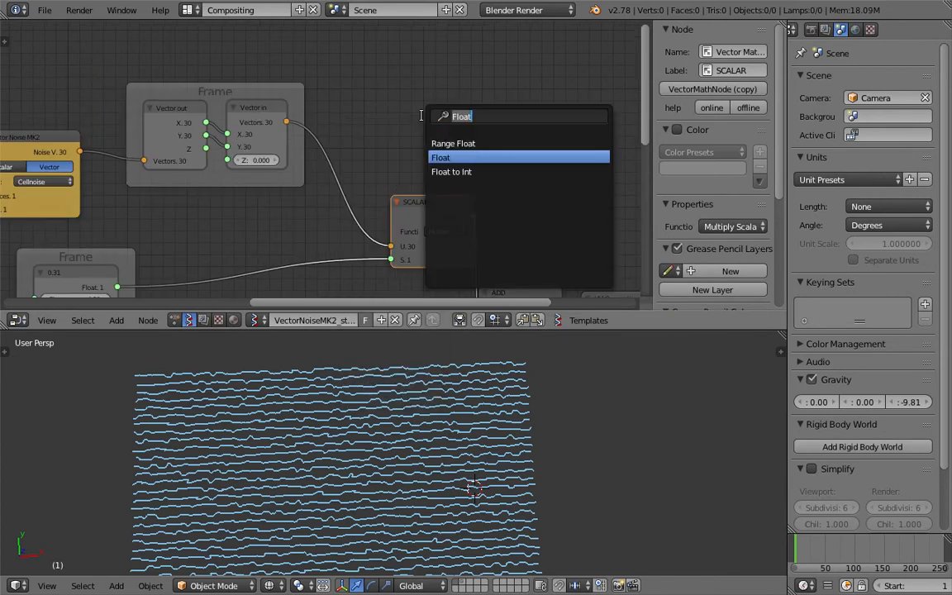
{"action": "type", "text": "range f"}
{"action": "key", "text": "Return"}
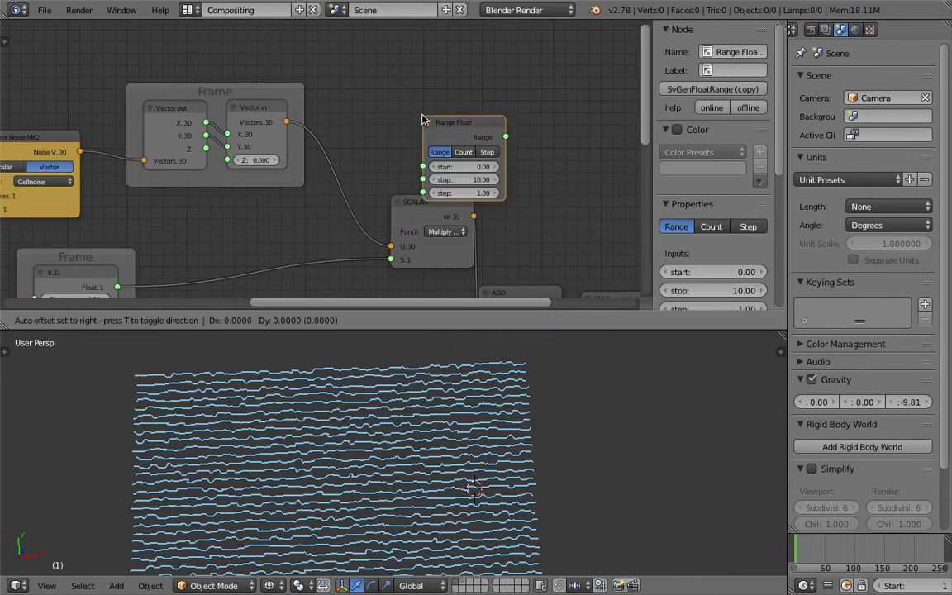
{"action": "left_click", "coordinate": [413, 85]}
{"action": "left_click", "coordinate": [455, 123]}
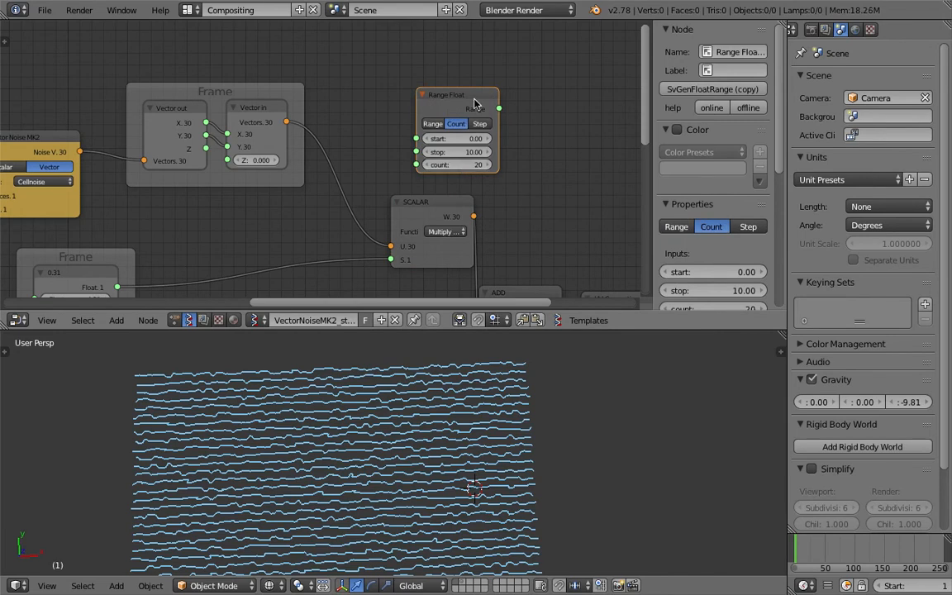
{"action": "key", "text": "x"}
- Add a Random Num Gen node in Float mode and connect its Value output to the Multiply Scalar node's S input
{"action": "key", "text": "space"}
{"action": "type", "text": "ramndom"}
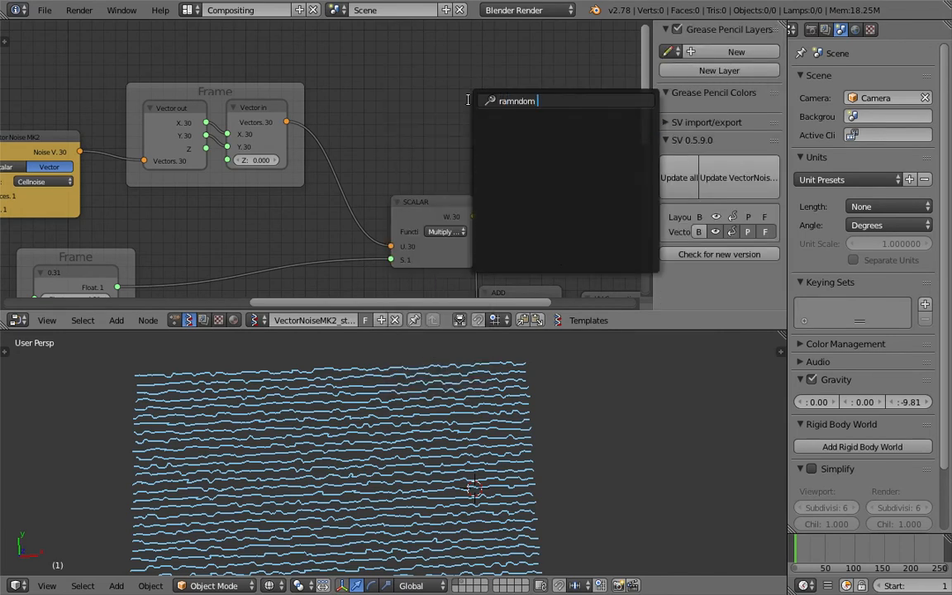
{"action": "key", "text": "BackSpace"}
{"action": "key", "text": "BackSpace"}
{"action": "type", "text": "ndom n"}
{"action": "key", "text": "Return"}
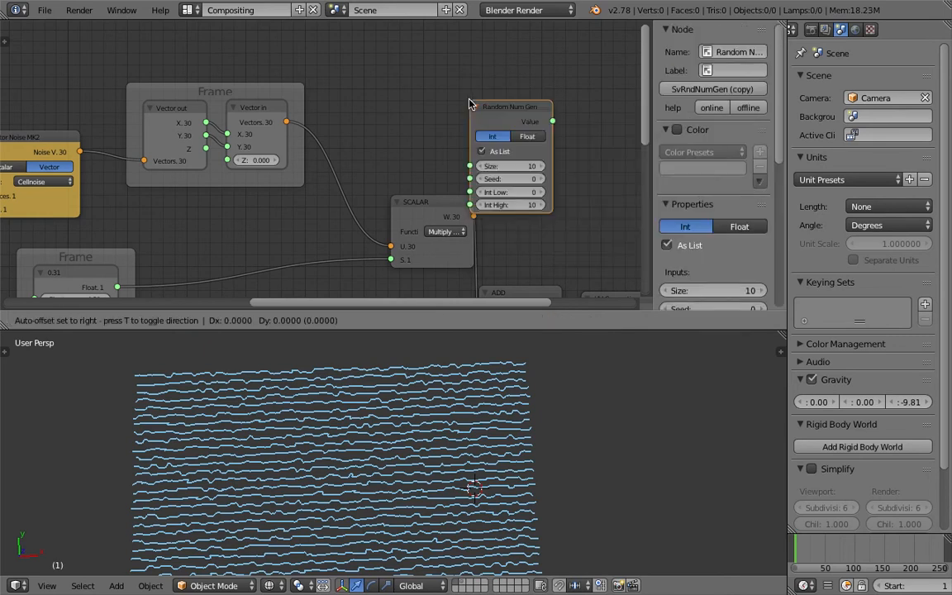
{"action": "left_click", "coordinate": [424, 68]}
{"action": "left_click", "coordinate": [481, 99]}
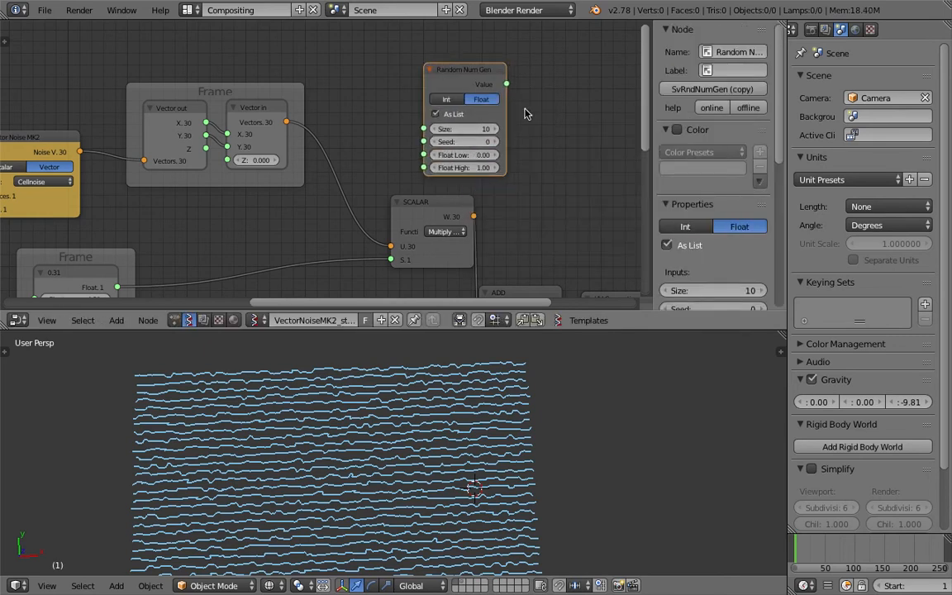
{"action": "left_click_drag", "start_coordinate": [508, 84], "coordinate": [392, 260]}
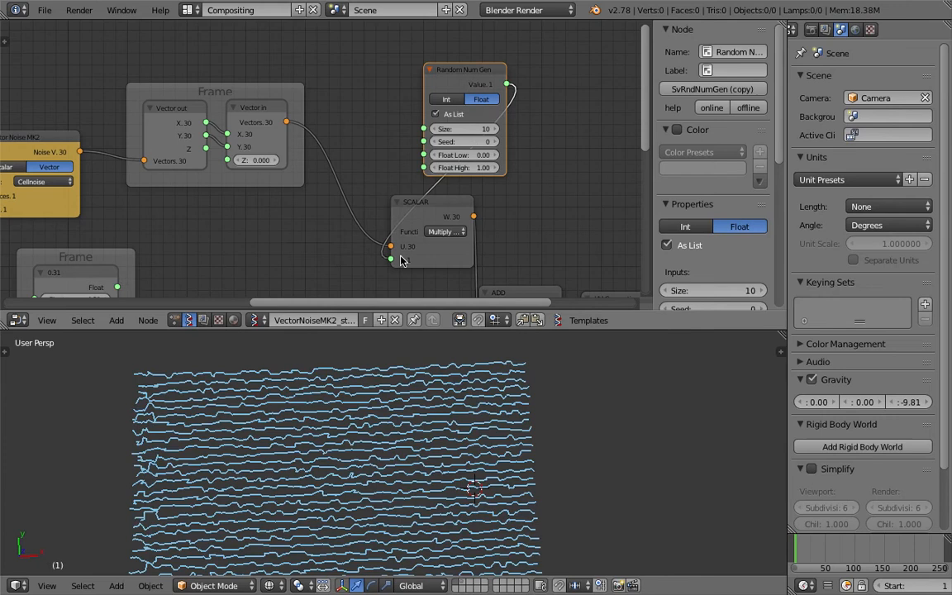
{"action": "left_click_drag", "start_coordinate": [465, 73], "coordinate": [436, 62]}
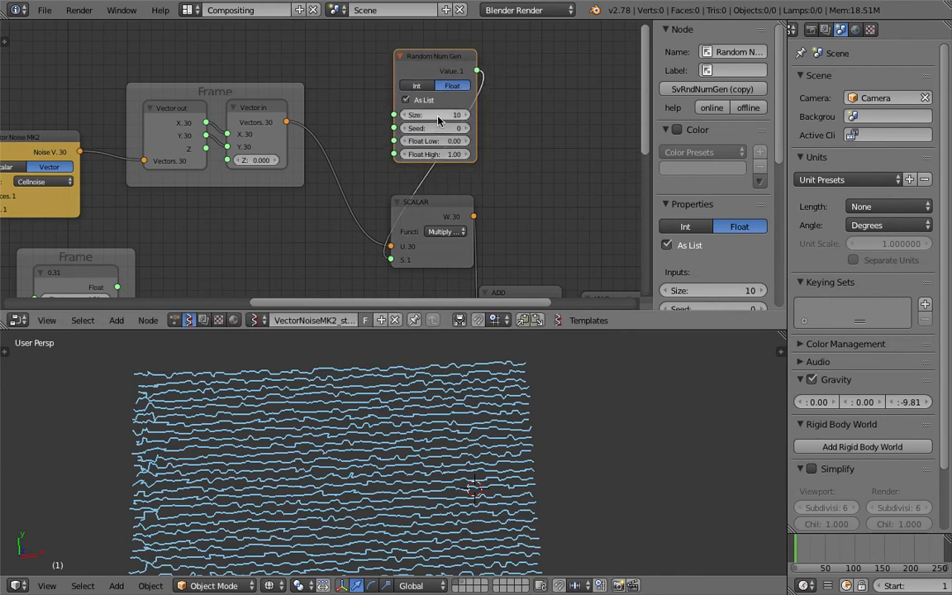
- Try a Size of 17 in the Random Num Gen node, enlarge the 3D view and set the Size to 1
{"action": "left_click_drag", "start_coordinate": [440, 119], "coordinate": [483, 119]}
{"action": "middle_click_drag", "start_coordinate": [420, 464], "coordinate": [480, 427]}
{"action": "scroll", "coordinate": [438, 454], "scroll_direction": "down", "scroll_amount": 2}
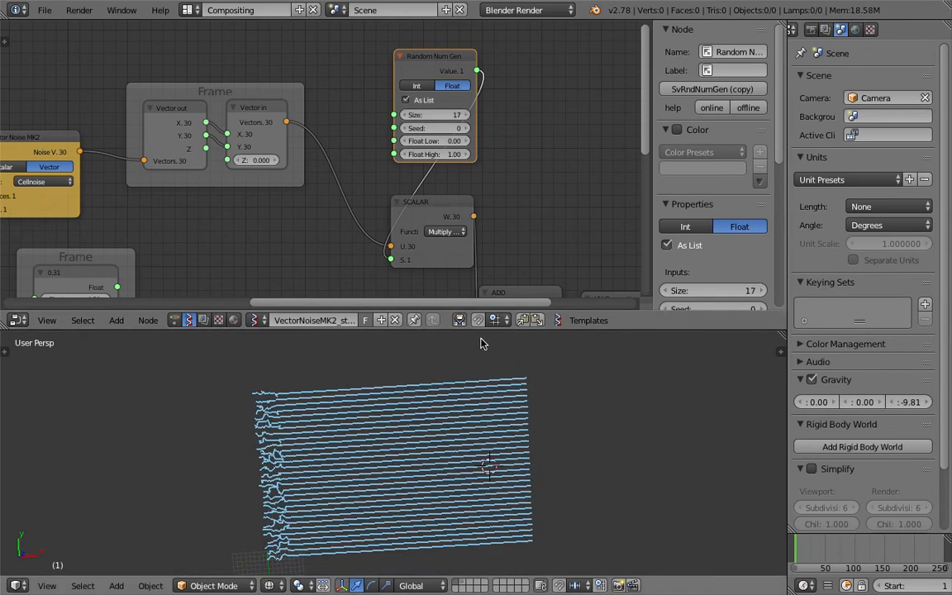
{"action": "left_click_drag", "start_coordinate": [480, 328], "coordinate": [480, 298]}
{"action": "scroll", "coordinate": [427, 460], "scroll_direction": "up", "scroll_amount": 2}
{"action": "middle_click_drag", "start_coordinate": [427, 460], "coordinate": [446, 429]}
{"action": "left_click", "coordinate": [448, 100]}
{"action": "type", "text": "1"}
{"action": "key", "text": "Return"}
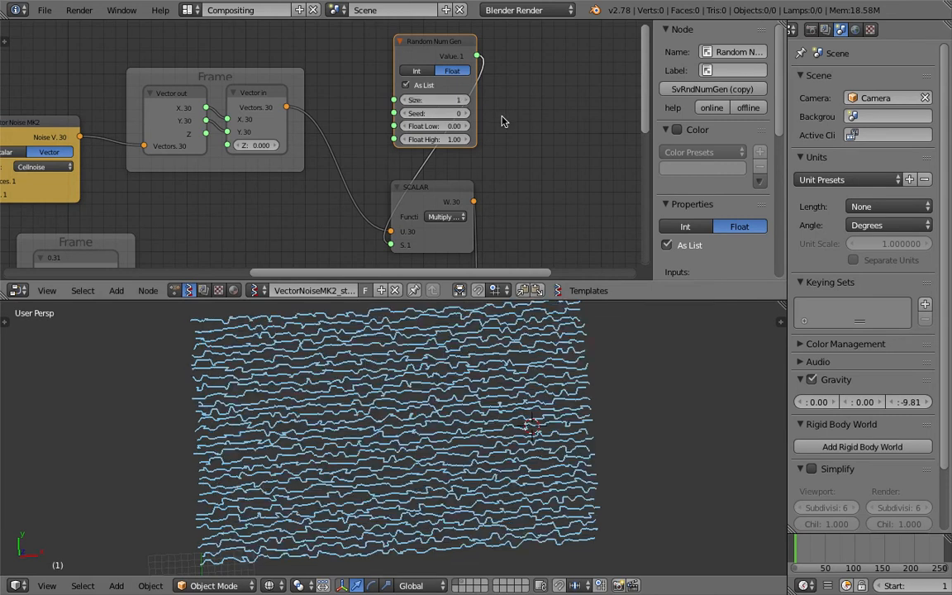
- Raise the Random Num Gen Size gradually to 49 to compare its effect on the lines
{"action": "left_click", "coordinate": [463, 100]}
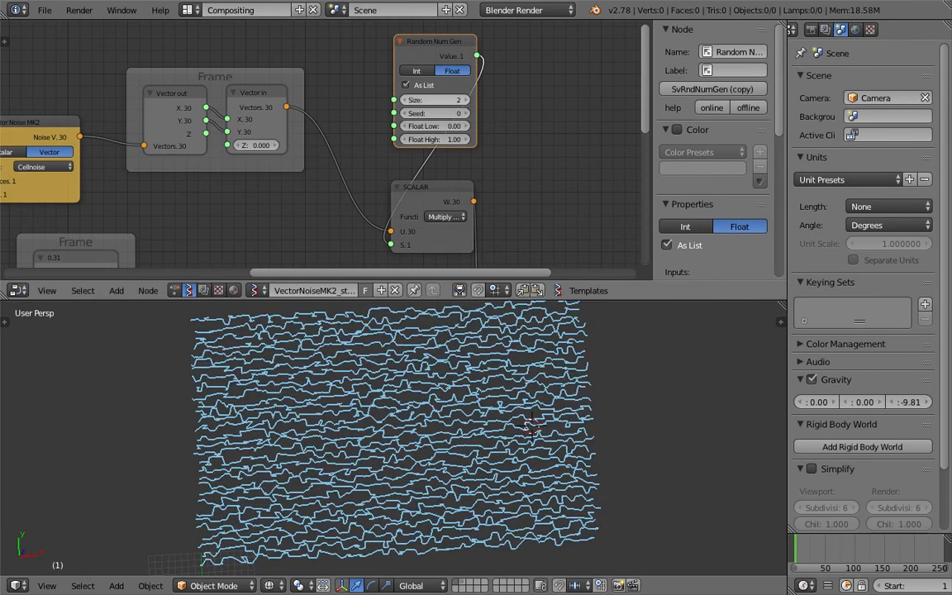
{"action": "left_click", "coordinate": [462, 100]}
{"action": "left_click", "coordinate": [462, 99]}
{"action": "left_click", "coordinate": [463, 100]}
{"action": "mouse_move", "coordinate": [461, 101]}
{"action": "left_mouse_down"}
{"action": "mouse_move", "coordinate": [495, 101]}
{"action": "mouse_move", "coordinate": [464, 100]}
{"action": "left_mouse_up"}
{"action": "left_click", "coordinate": [463, 101]}
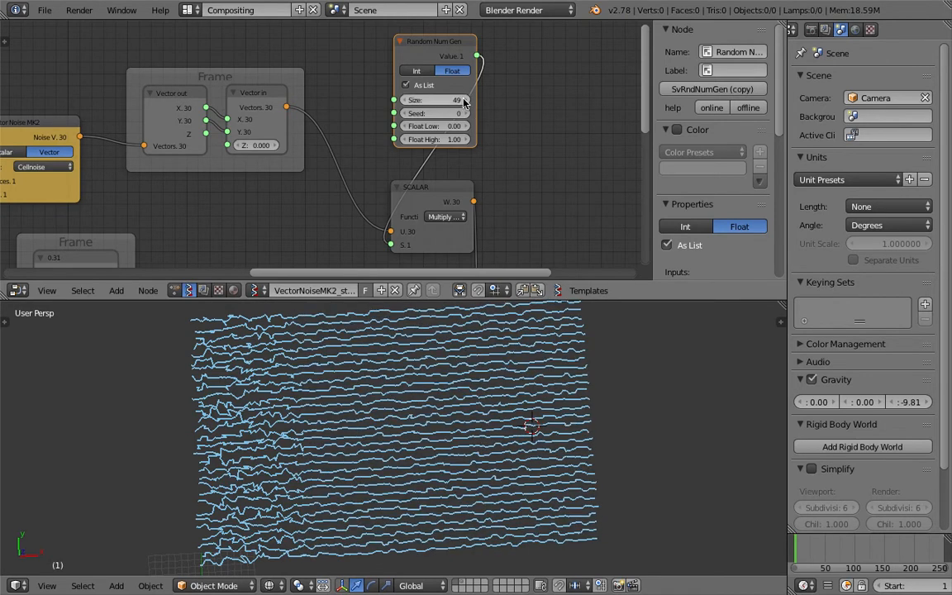
- Set the Random Num Gen node's Size to 48, Seed to 43 and Float High to 0.67
{"action": "left_click", "coordinate": [405, 101]}
{"action": "middle_click_drag", "start_coordinate": [488, 390], "coordinate": [166, 447]}
{"action": "scroll", "coordinate": [471, 400], "scroll_direction": "up", "scroll_amount": 3}
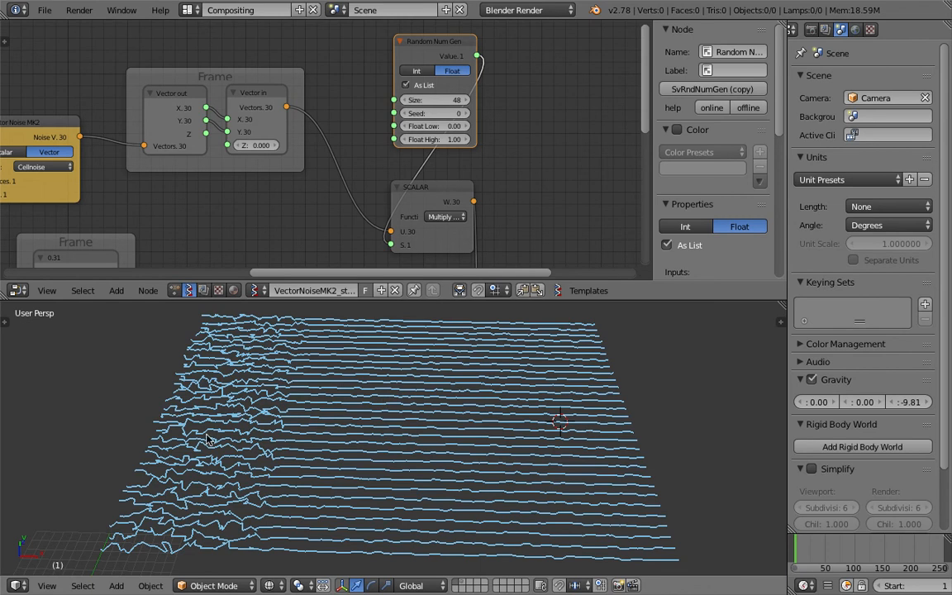
{"action": "left_click_drag", "start_coordinate": [434, 139], "coordinate": [687, 113]}
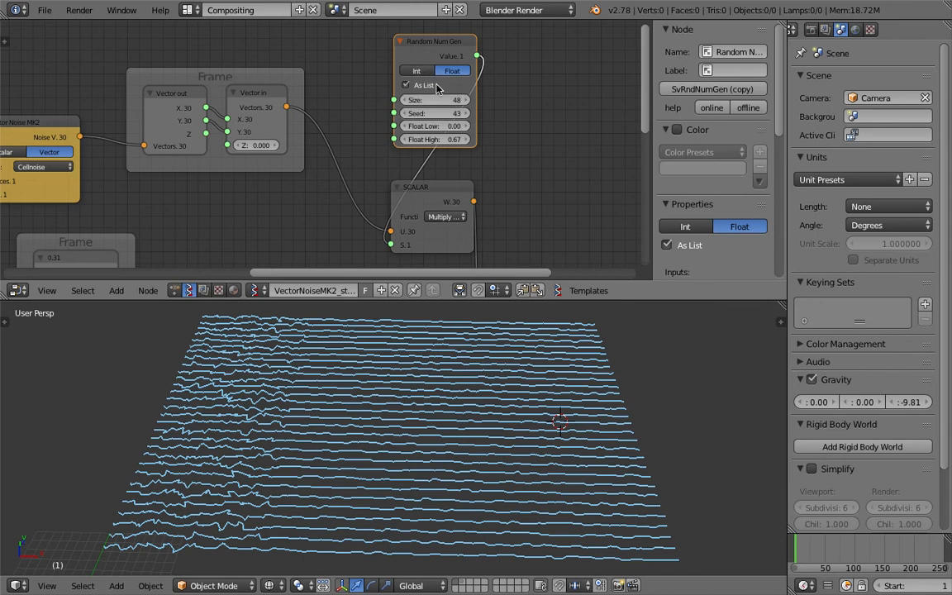
- Turn off As List in the Random Num Gen node, set its Size to 46 and inspect the lines
{"action": "left_click", "coordinate": [418, 87]}
{"action": "left_click", "coordinate": [417, 87]}
{"action": "left_click", "coordinate": [417, 87]}
{"action": "key", "text": "g"}
{"action": "left_click", "coordinate": [453, 117]}
{"action": "left_click_drag", "start_coordinate": [451, 99], "coordinate": [451, 100]}
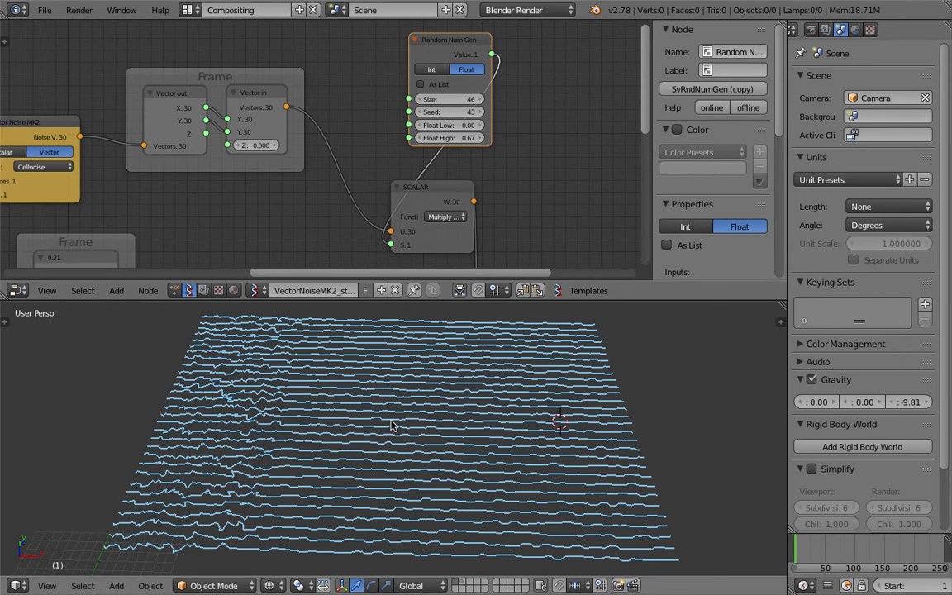
{"action": "middle_click_drag", "start_coordinate": [271, 436], "coordinate": [200, 430]}
{"action": "middle_click_drag", "start_coordinate": [330, 450], "coordinate": [221, 419]}
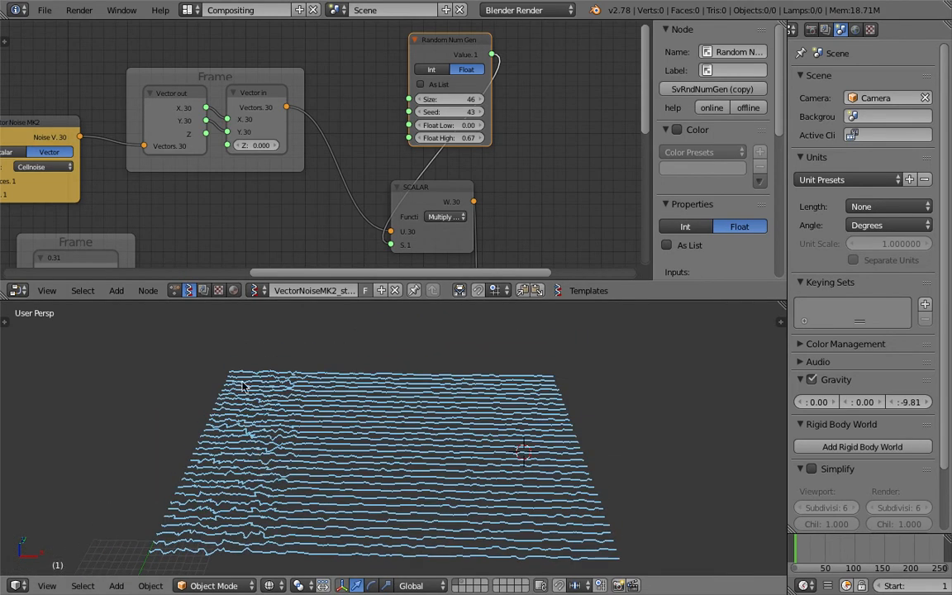
- Replace the Random Num Gen node with a Float node set to 0.67 feeding the Multiply Scalar node's S input
{"action": "left_click_drag", "start_coordinate": [411, 41], "coordinate": [234, 199]}
{"action": "middle_click_drag", "start_coordinate": [431, 171], "coordinate": [459, 104]}
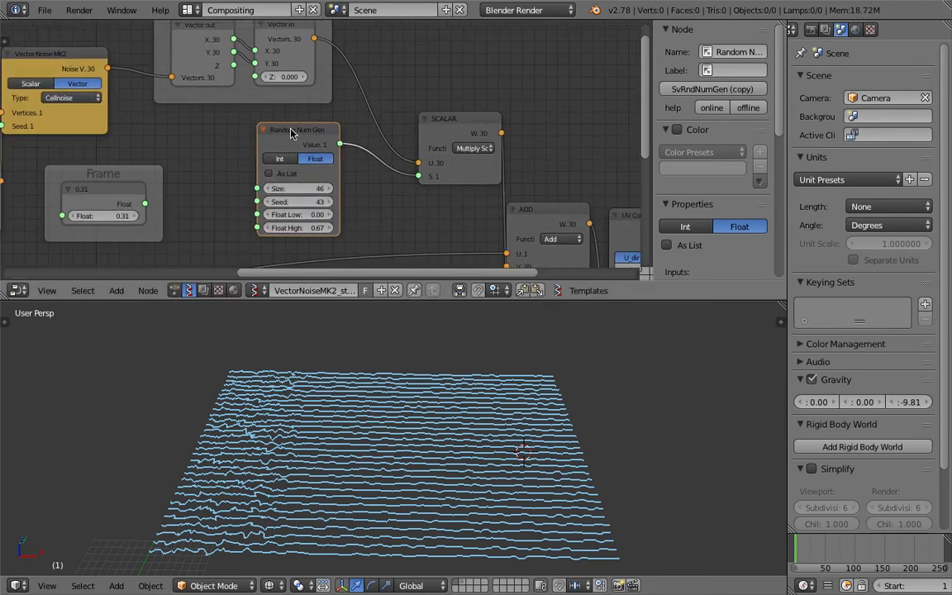
{"action": "key", "text": "x"}
{"action": "key", "text": "shift+a"}
{"action": "left_click", "coordinate": [268, 166]}
{"action": "type", "text": "flo"}
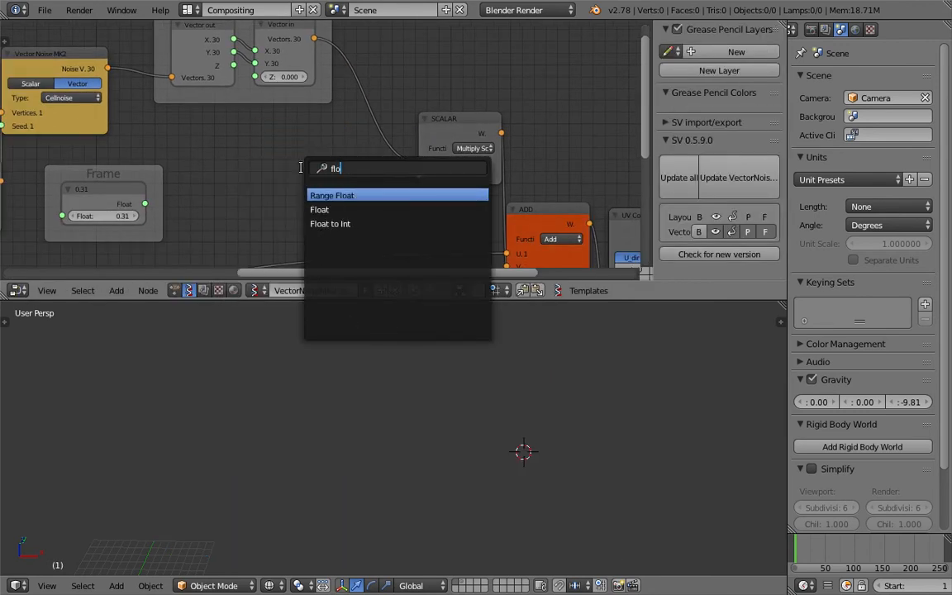
{"action": "key", "text": "Down"}
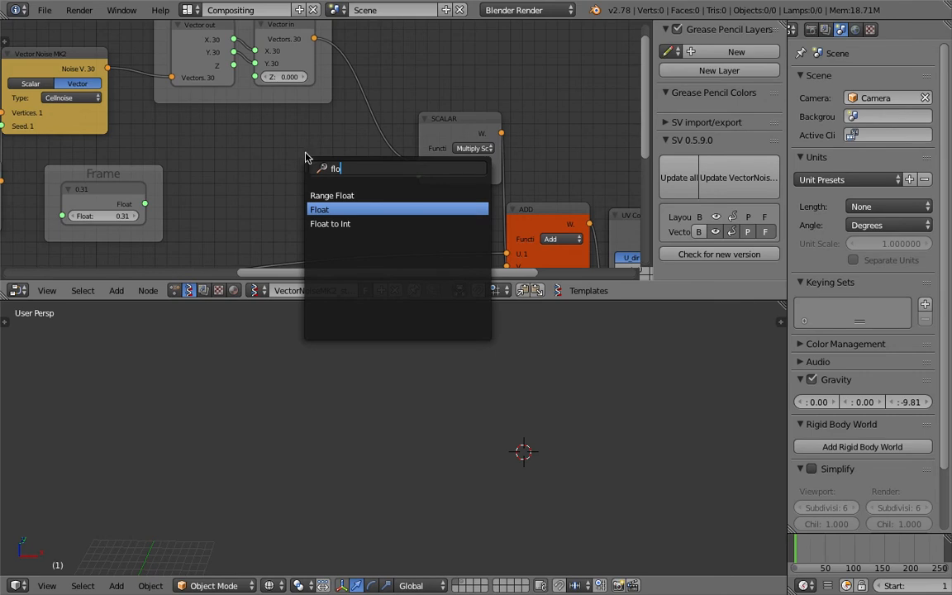
{"action": "key", "text": "Return"}
{"action": "left_click", "coordinate": [365, 163]}
{"action": "mouse_move", "coordinate": [377, 169]}
{"action": "left_mouse_down"}
{"action": "mouse_move", "coordinate": [417, 177]}
{"action": "mouse_move", "coordinate": [329, 180]}
{"action": "mouse_move", "coordinate": [348, 180]}
{"action": "mouse_move", "coordinate": [339, 180]}
{"action": "left_mouse_up"}
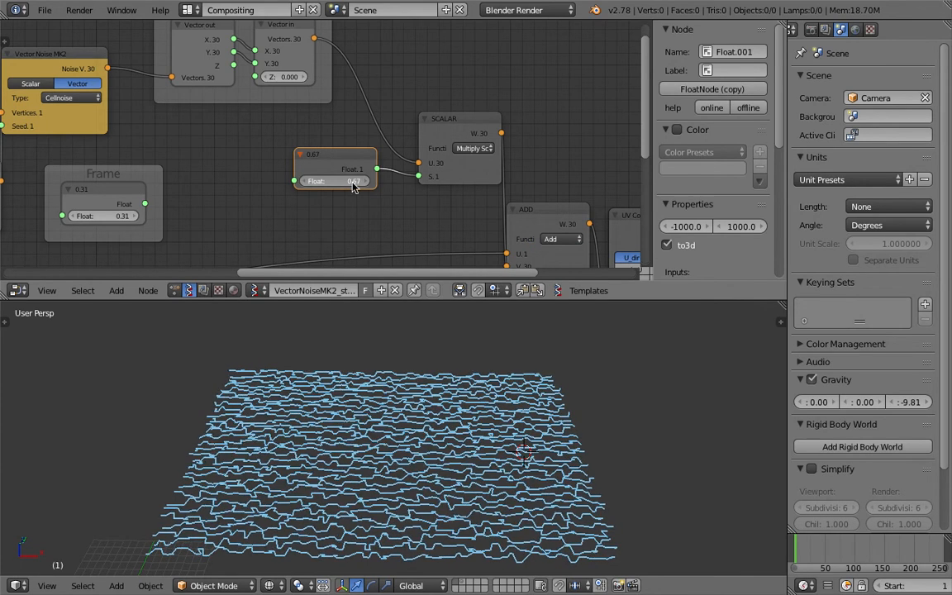
- Enlarge the 3D view area and frame the stack of lines from above
{"action": "middle_click_drag", "start_coordinate": [414, 405], "coordinate": [436, 513]}
{"action": "scroll", "coordinate": [446, 500], "scroll_direction": "down", "scroll_amount": 2}
{"action": "scroll", "coordinate": [437, 513], "scroll_direction": "up", "scroll_amount": 2}
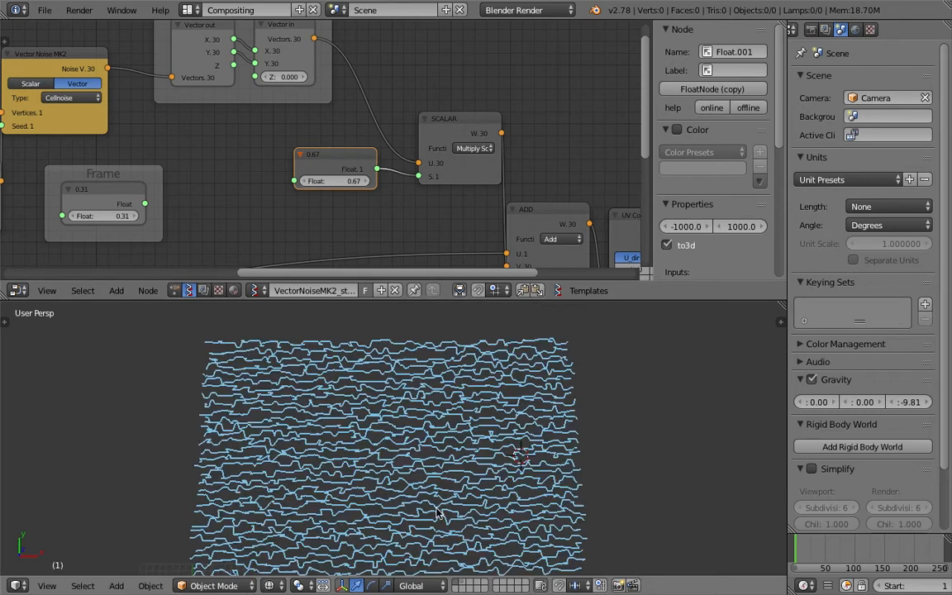
{"action": "left_click_drag", "start_coordinate": [451, 300], "coordinate": [453, 238]}
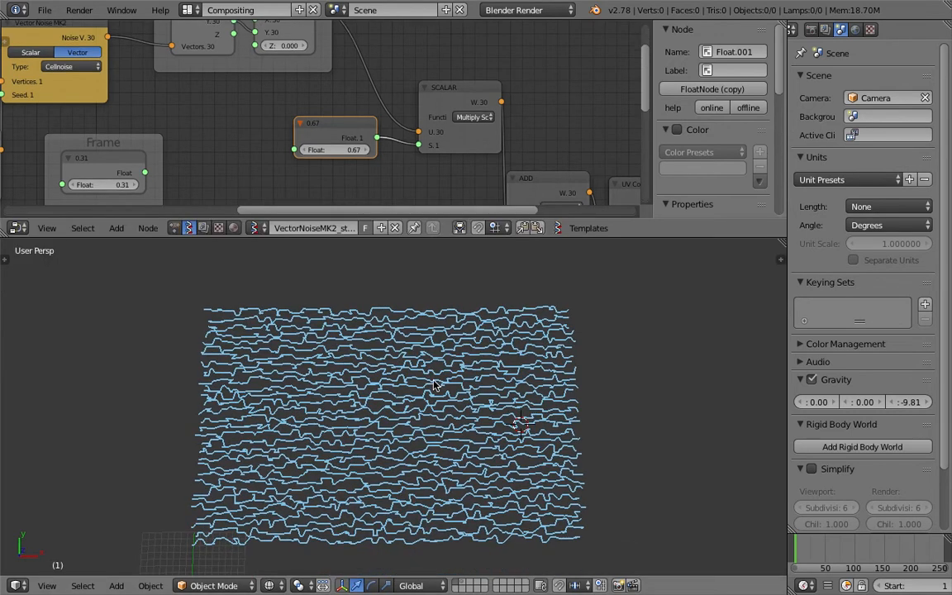
- Sketch Grease Pencil brackets beside and above the lines, marking the ends s and e with a question mark between
{"action": "middle_click_drag", "start_coordinate": [439, 361], "coordinate": [344, 370], "text": "shift"}
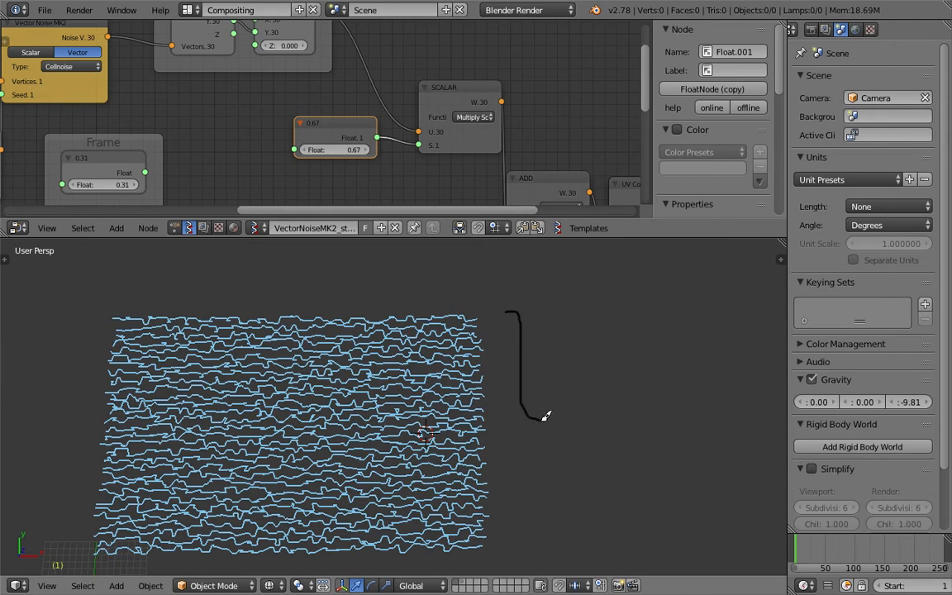
{"action": "left_click_drag", "start_coordinate": [534, 451], "coordinate": [532, 541]}
{"action": "middle_click_drag", "start_coordinate": [270, 330], "coordinate": [328, 347], "text": "shift"}
{"action": "left_click_drag", "start_coordinate": [171, 322], "coordinate": [367, 293]}
{"action": "left_click_drag", "start_coordinate": [421, 304], "coordinate": [528, 314]}
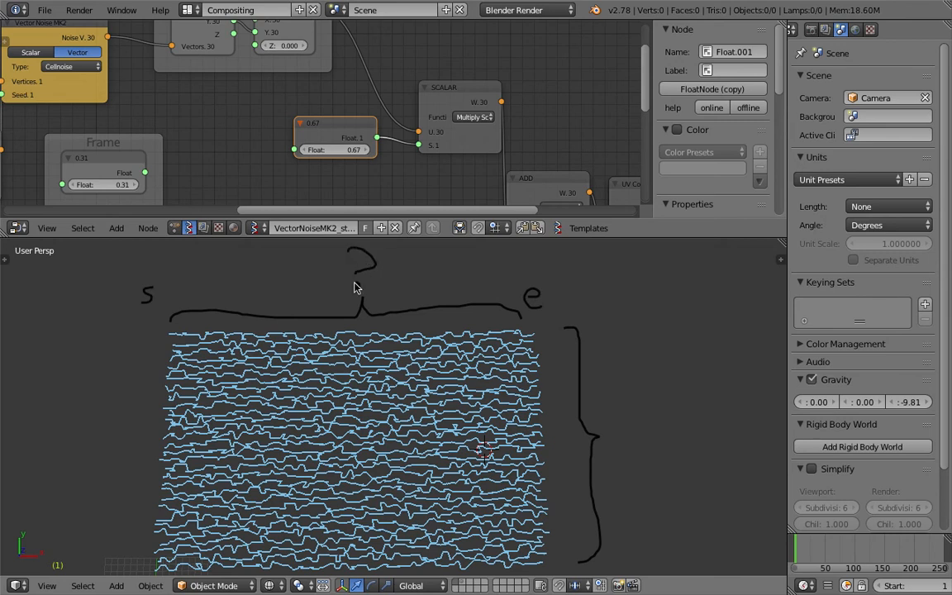
- Remove the Grease Pencil annotations from the 3D view
{"action": "scroll", "coordinate": [495, 290], "scroll_direction": "down", "scroll_amount": 3}
{"action": "left_click", "coordinate": [780, 261]}
{"action": "scroll", "coordinate": [747, 387], "scroll_direction": "down", "scroll_amount": 3}
{"action": "scroll", "coordinate": [752, 329], "scroll_direction": "up", "scroll_amount": 3}
{"action": "left_click", "coordinate": [762, 293]}
{"action": "left_click_drag", "start_coordinate": [654, 283], "coordinate": [768, 285]}
{"action": "scroll", "coordinate": [429, 418], "scroll_direction": "up", "scroll_amount": 4}
{"action": "middle_click_drag", "start_coordinate": [430, 420], "coordinate": [448, 408], "text": "shift"}
- Place the 3D cursor beyond the right ends of the lines and save the file
{"action": "left_click", "coordinate": [662, 436]}
{"action": "middle_click_drag", "start_coordinate": [662, 436], "coordinate": [655, 342], "text": "shift"}
{"action": "scroll", "coordinate": [503, 400], "scroll_direction": "up", "scroll_amount": 4}
{"action": "key", "text": "ctrl+s"}
{"action": "left_click", "coordinate": [504, 401]}
{"action": "middle_click_drag", "start_coordinate": [504, 400], "coordinate": [361, 501]}
{"action": "key", "text": "ctrl+s"}
{"action": "left_click", "coordinate": [361, 502]}
- Adjust the noise offset values in the Vector in node feeding the ADD node ahead of Vector Noise MK2
{"action": "scroll", "coordinate": [74, 91], "scroll_direction": "down", "scroll_amount": 2}
{"action": "middle_click_drag", "start_coordinate": [74, 91], "coordinate": [398, 96]}
{"action": "mouse_move", "coordinate": [167, 113]}
{"action": "left_mouse_down"}
{"action": "mouse_move", "coordinate": [208, 114]}
{"action": "mouse_move", "coordinate": [161, 113]}
{"action": "mouse_move", "coordinate": [210, 123]}
{"action": "mouse_move", "coordinate": [172, 130]}
{"action": "left_mouse_up"}
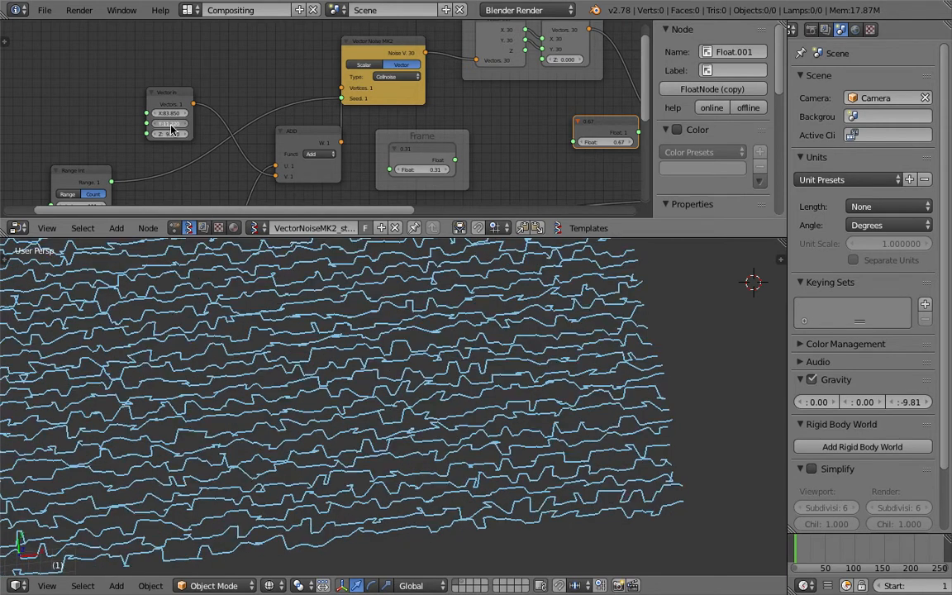
{"action": "scroll", "coordinate": [400, 352], "scroll_direction": "down", "scroll_amount": 4}
{"action": "scroll", "coordinate": [399, 352], "scroll_direction": "up", "scroll_amount": 5}
- Try the Voronoi_F1 noise type in the Vector Noise MK2 node and return it to Cellnoise
{"action": "middle_click_drag", "start_coordinate": [473, 115], "coordinate": [350, 123]}
{"action": "scroll", "coordinate": [347, 123], "scroll_direction": "up", "scroll_amount": 3}
{"action": "middle_click_drag", "start_coordinate": [259, 92], "coordinate": [259, 117]}
{"action": "scroll", "coordinate": [256, 114], "scroll_direction": "up", "scroll_amount": 4}
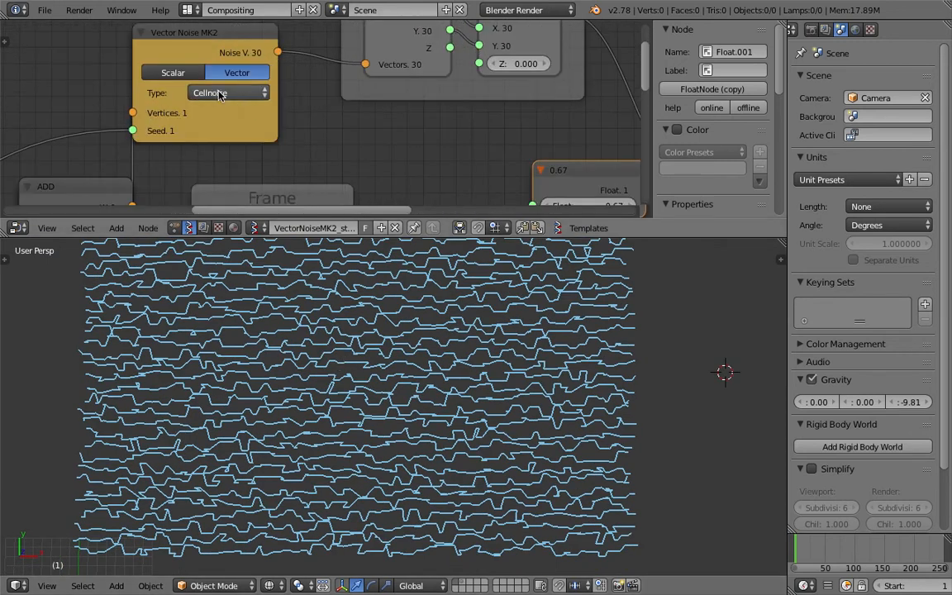
{"action": "left_click", "coordinate": [220, 95]}
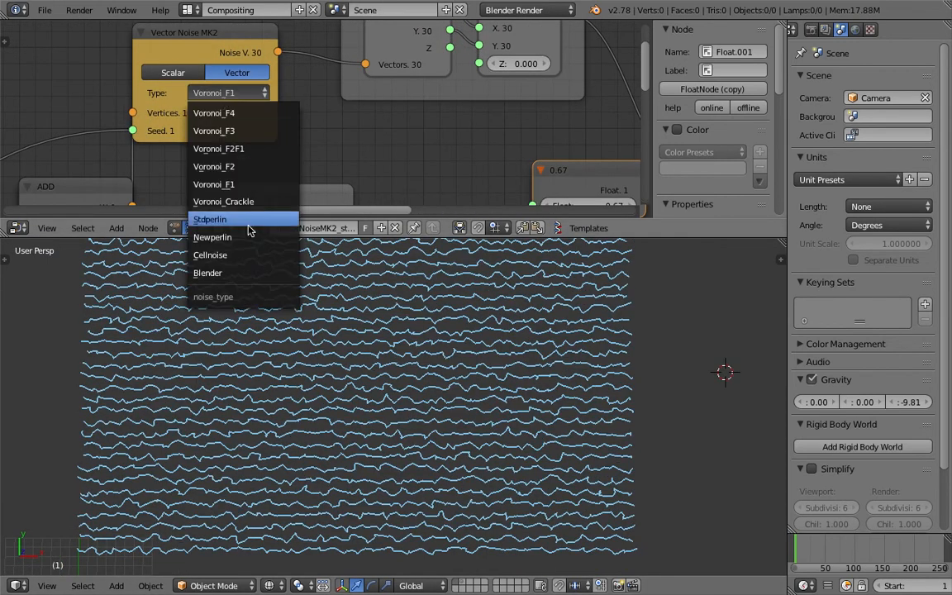
{"action": "left_click", "coordinate": [248, 254]}
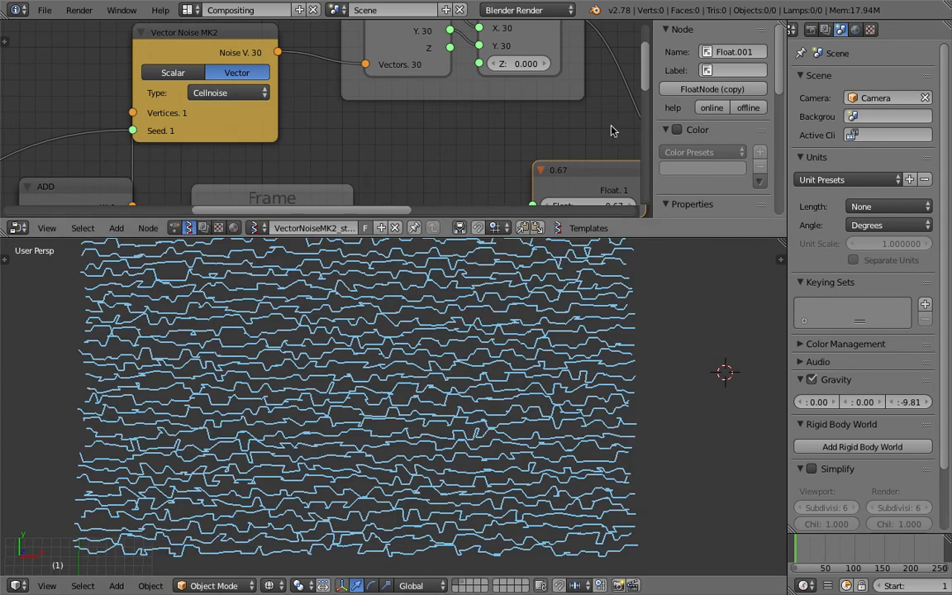
- Move the Viewer Draw node further away from the UV Connection node
{"action": "scroll", "coordinate": [588, 119], "scroll_direction": "down", "scroll_amount": 3}
{"action": "mouse_move", "coordinate": [496, 97]}
{"action": "middle_mouse_down"}
{"action": "mouse_move", "coordinate": [176, 116]}
{"action": "mouse_move", "coordinate": [111, 80]}
{"action": "mouse_move", "coordinate": [180, 25]}
{"action": "middle_mouse_up"}
{"action": "scroll", "coordinate": [114, 85], "scroll_direction": "down", "scroll_amount": 4}
{"action": "scroll", "coordinate": [406, 173], "scroll_direction": "up", "scroll_amount": 3}
{"action": "middle_click_drag", "start_coordinate": [406, 172], "coordinate": [374, 124]}
{"action": "scroll", "coordinate": [374, 124], "scroll_direction": "up", "scroll_amount": 1}
{"action": "scroll", "coordinate": [428, 167], "scroll_direction": "up", "scroll_amount": 1}
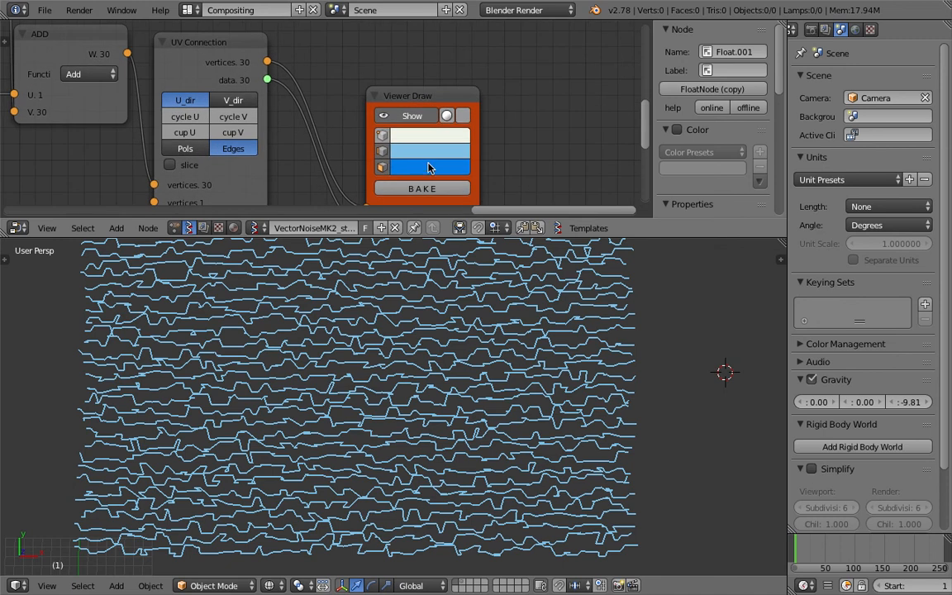
{"action": "left_click_drag", "start_coordinate": [437, 99], "coordinate": [490, 90]}
{"action": "scroll", "coordinate": [483, 95], "scroll_direction": "down", "scroll_amount": 1}
{"action": "middle_click_drag", "start_coordinate": [475, 101], "coordinate": [450, 58]}
- Change the Viewer Draw edge color to a very pale mint green
{"action": "left_click", "coordinate": [424, 100]}
{"action": "left_click", "coordinate": [471, 149]}
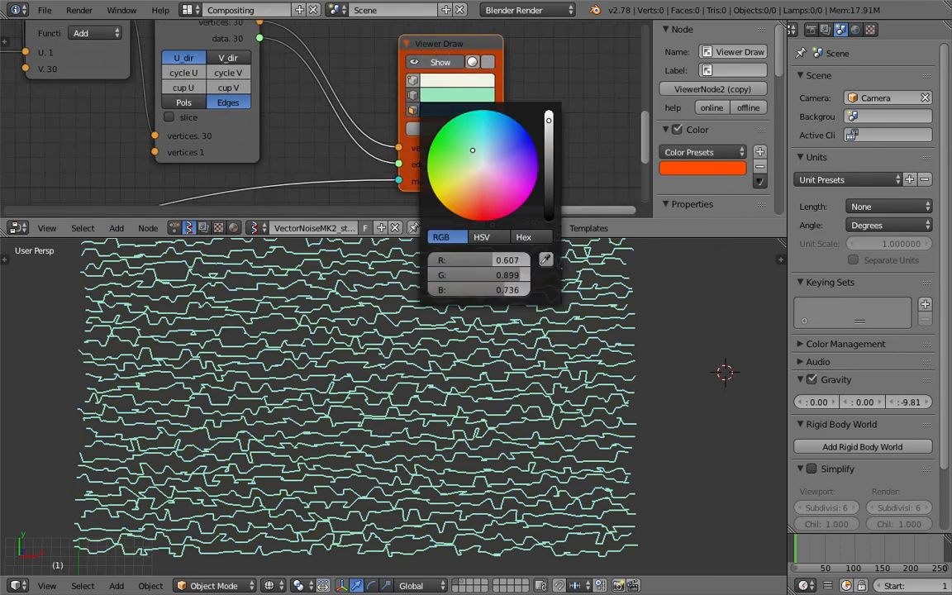
{"action": "left_click", "coordinate": [478, 156]}
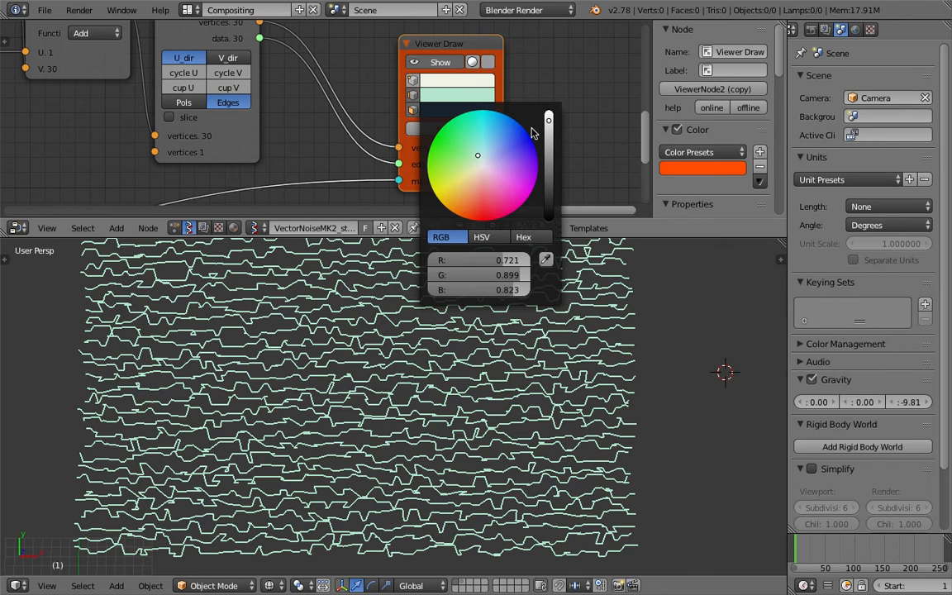
{"action": "left_click_drag", "start_coordinate": [477, 161], "coordinate": [480, 161]}
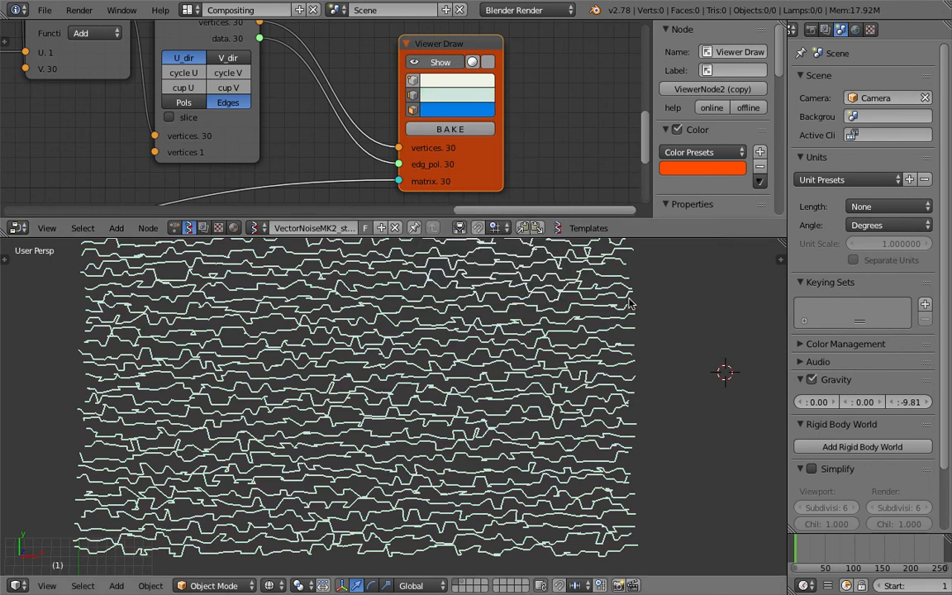
- Bake the Viewer Draw lines to mesh objects and move the baked lines about 74 units away from the preview lines
{"action": "scroll", "coordinate": [581, 269], "scroll_direction": "down", "scroll_amount": 3}
{"action": "left_click", "coordinate": [451, 130]}
{"action": "scroll", "coordinate": [279, 357], "scroll_direction": "down", "scroll_amount": 2}
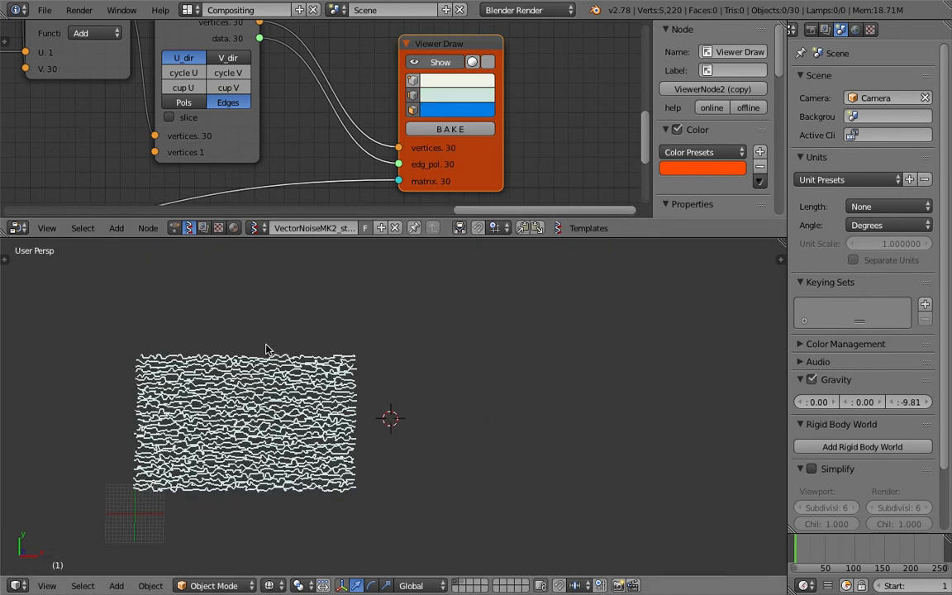
{"action": "key", "text": "b"}
{"action": "left_click_drag", "start_coordinate": [240, 320], "coordinate": [338, 579]}
{"action": "key", "text": "g"}
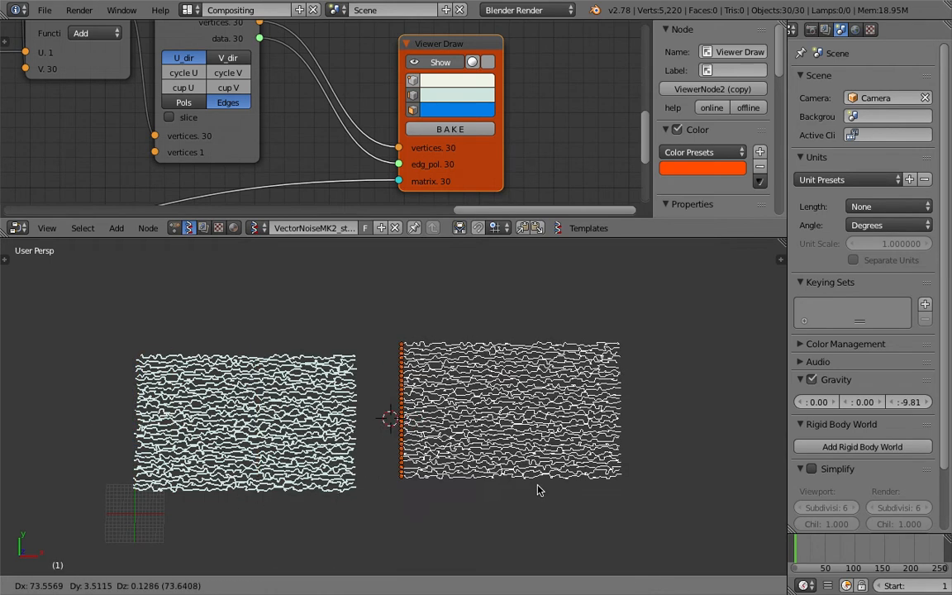
{"action": "left_click", "coordinate": [570, 489]}
- Make one baked line near the middle active, select all baked lines and join them into a single object
{"action": "middle_click_drag", "start_coordinate": [552, 448], "coordinate": [461, 449], "text": "shift"}
{"action": "scroll", "coordinate": [450, 397], "scroll_direction": "up", "scroll_amount": 3}
{"action": "key", "text": "a"}
{"action": "right_click_drag", "start_coordinate": [443, 435], "coordinate": [452, 467]}
{"action": "right_click", "coordinate": [452, 432]}
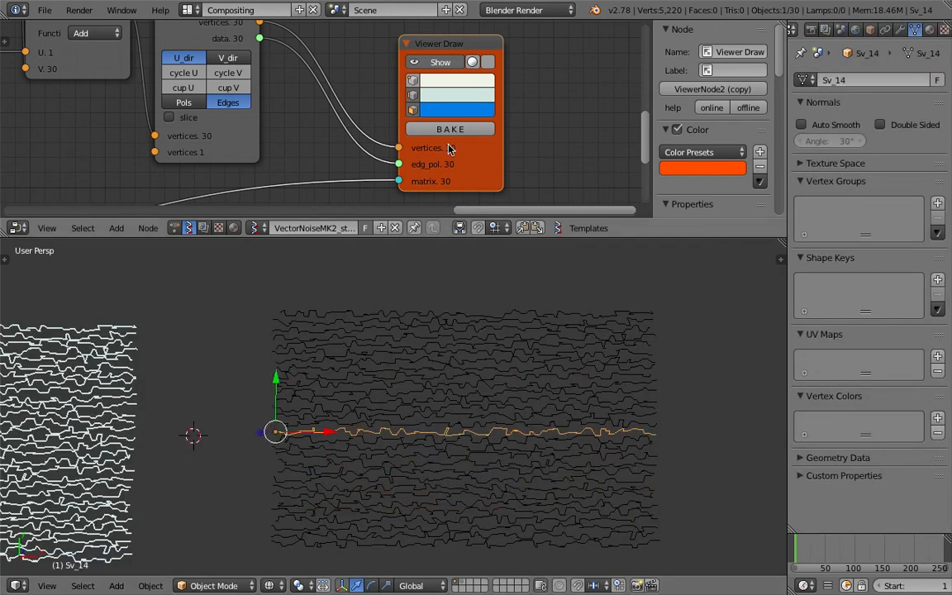
{"action": "scroll", "coordinate": [467, 410], "scroll_direction": "down", "scroll_amount": 2}
{"action": "middle_click_drag", "start_coordinate": [467, 410], "coordinate": [448, 375], "text": "shift"}
{"action": "key", "text": "a"}
{"action": "key", "text": "a"}
{"action": "key", "text": "ctrl+j"}
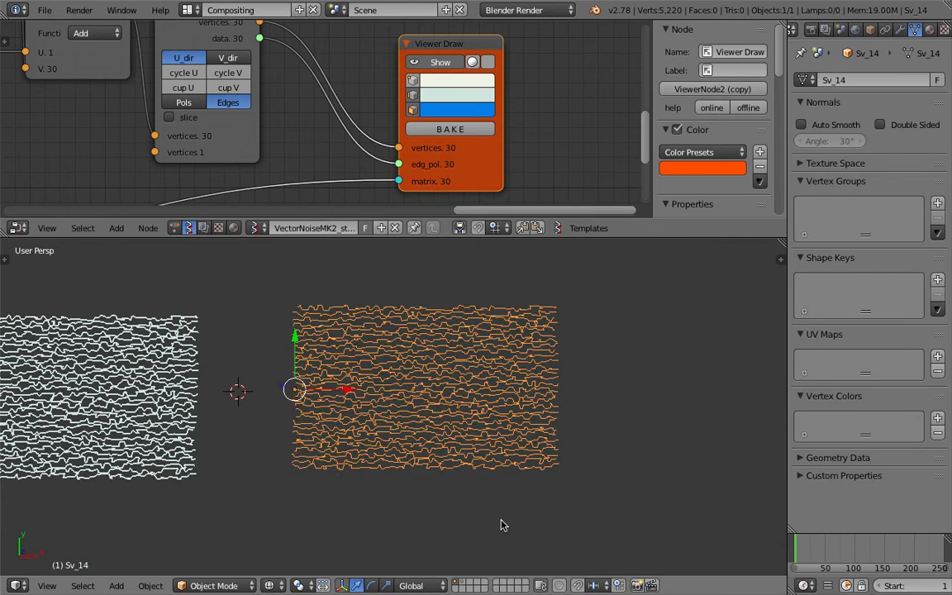
- Add a Skin modifier to the joined line object and display it in solid shading
{"action": "scroll", "coordinate": [502, 525], "scroll_direction": "up", "scroll_amount": 3}
{"action": "middle_click_drag", "start_coordinate": [444, 384], "coordinate": [463, 324]}
{"action": "left_click", "coordinate": [899, 29]}
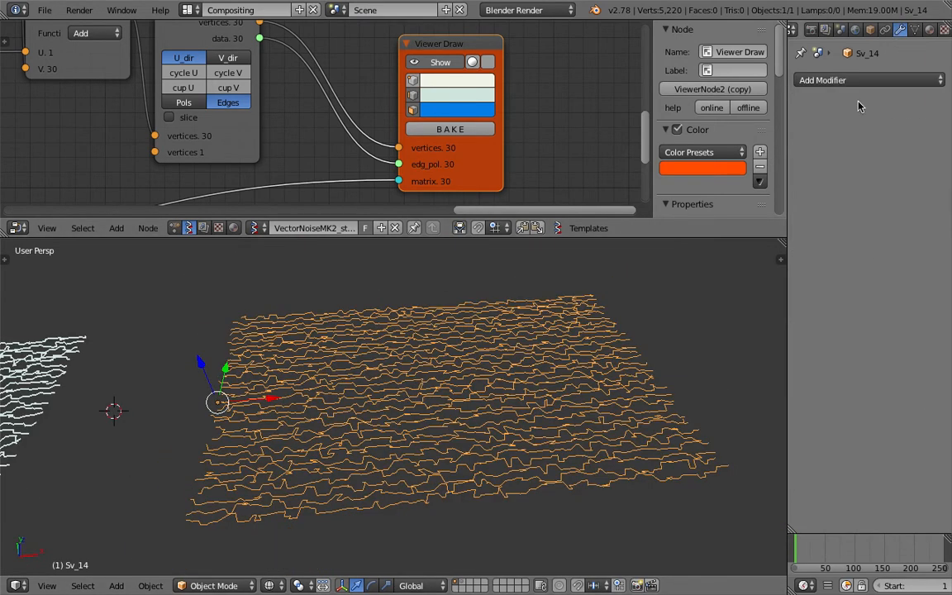
{"action": "left_click", "coordinate": [859, 80]}
{"action": "left_click", "coordinate": [683, 295]}
{"action": "scroll", "coordinate": [382, 323], "scroll_direction": "up", "scroll_amount": 5}
{"action": "middle_click_drag", "start_coordinate": [398, 384], "coordinate": [401, 434]}
{"action": "key", "text": "z"}
{"action": "scroll", "coordinate": [384, 325], "scroll_direction": "down", "scroll_amount": 2}
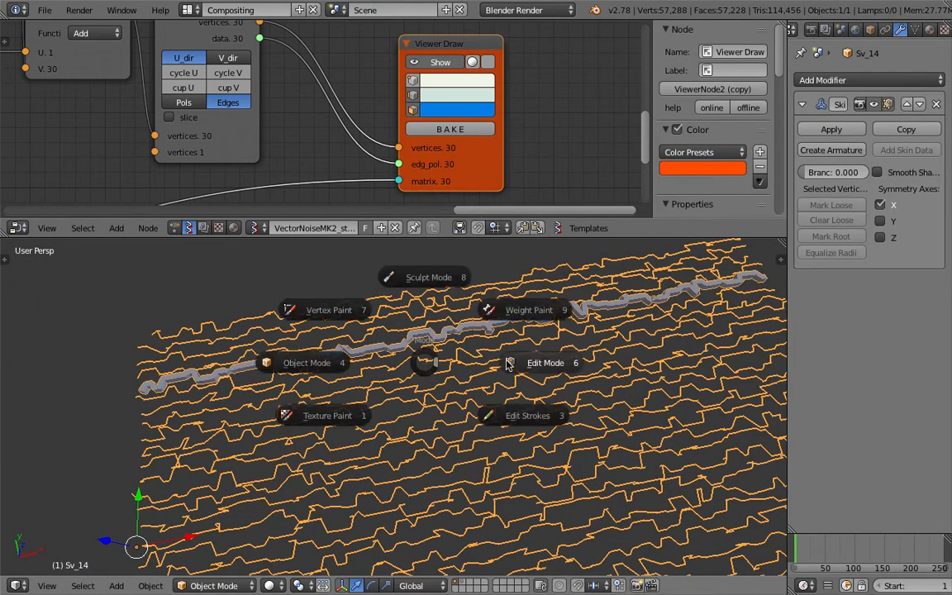
- Scale the skin radius of all vertices to about 0.84 in Edit Mode, and return to Object Mode
{"action": "left_click", "coordinate": [508, 360]}
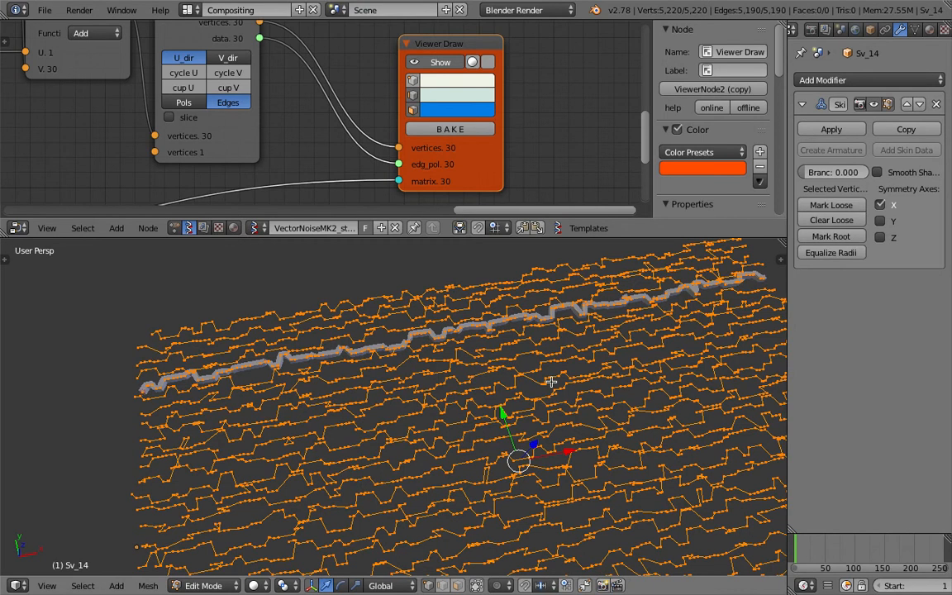
{"action": "key", "text": "s"}
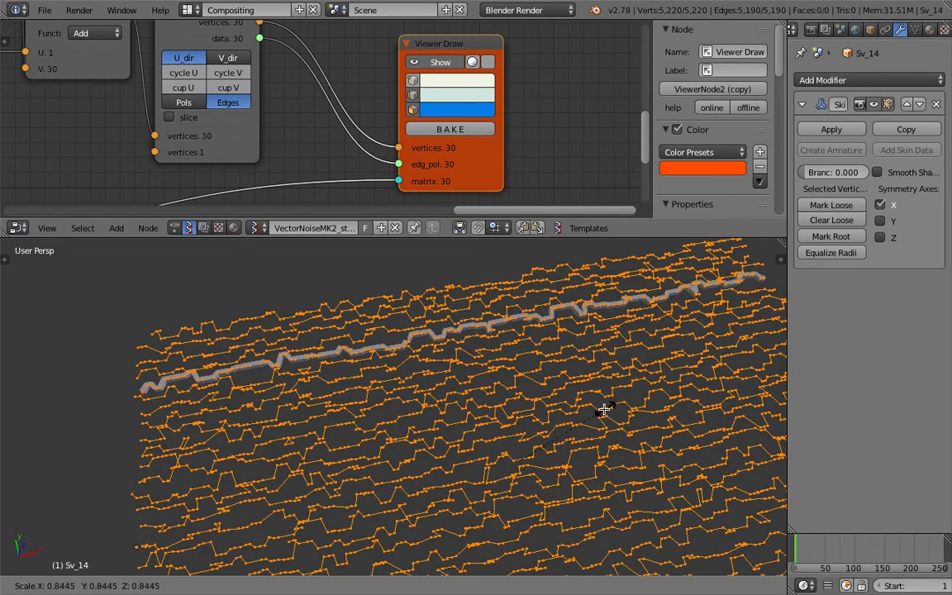
{"action": "left_click", "coordinate": [600, 408]}
{"action": "key", "text": "Tab"}
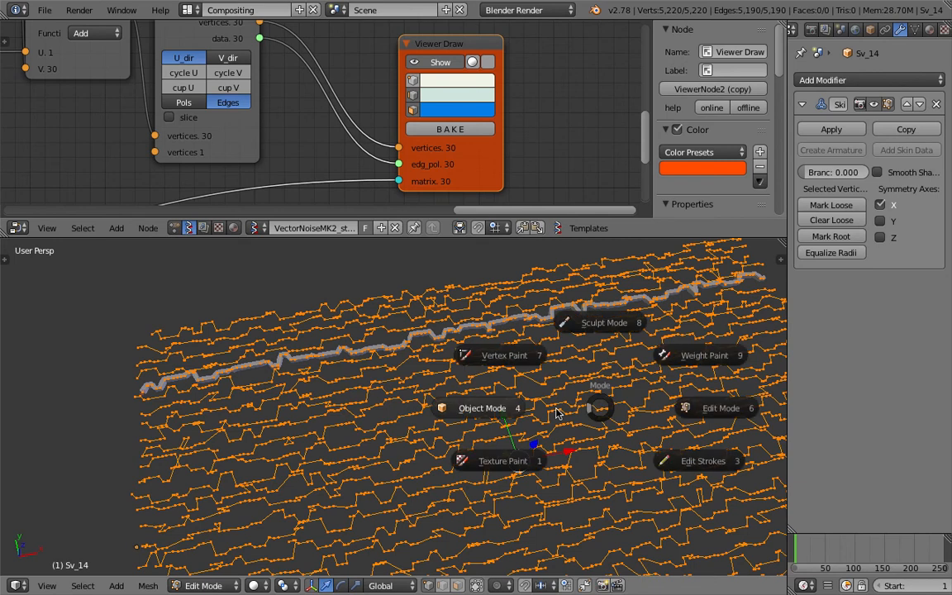
{"action": "left_click", "coordinate": [516, 417]}
{"action": "scroll", "coordinate": [517, 418], "scroll_direction": "down", "scroll_amount": 3}
{"action": "middle_click_drag", "start_coordinate": [516, 417], "coordinate": [501, 384]}
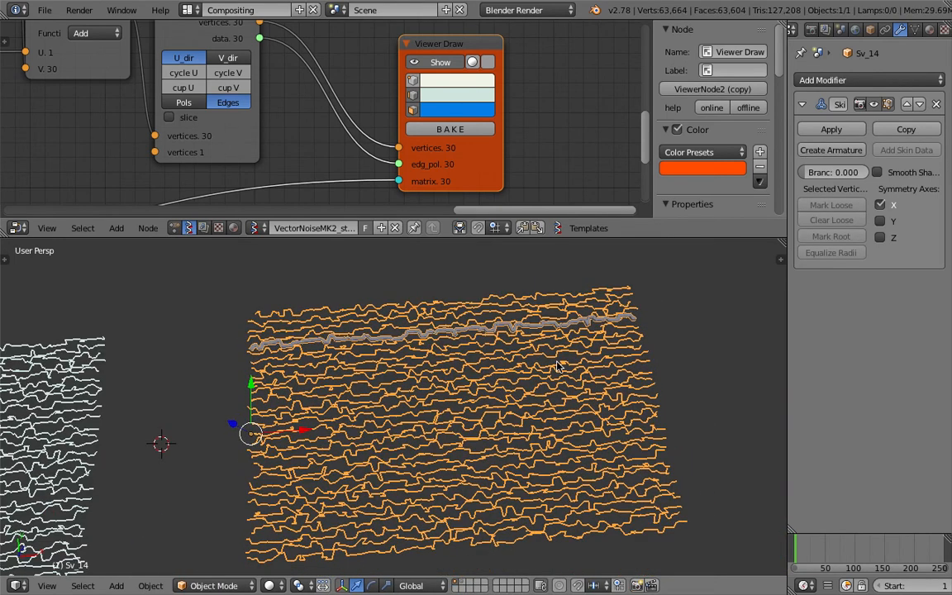
- Apply Skin Root Mark to all vertices of the line object in Edit Mode, and return to Object Mode
{"action": "key", "text": "Tab"}
{"action": "left_click", "coordinate": [642, 366]}
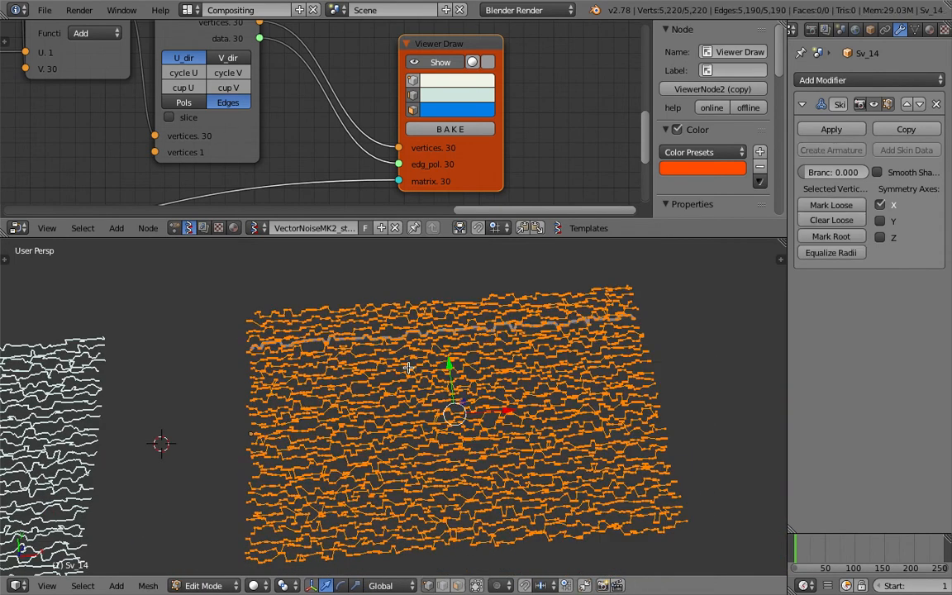
{"action": "key", "text": "space"}
{"action": "type", "text": "Convert t"}
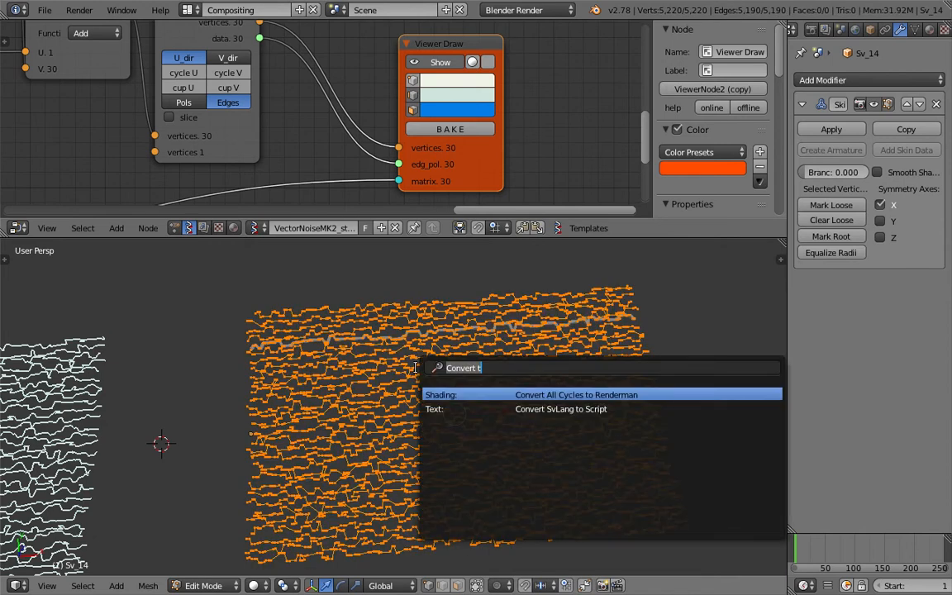
{"action": "type", "text": "mark roo"}
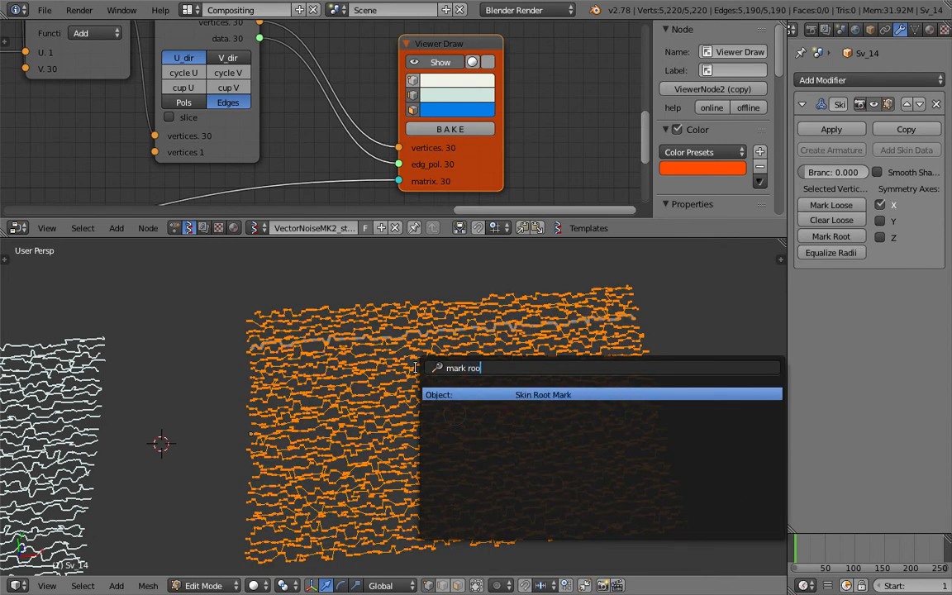
{"action": "key", "text": "Return"}
{"action": "key", "text": "Tab"}
{"action": "left_click", "coordinate": [334, 367]}
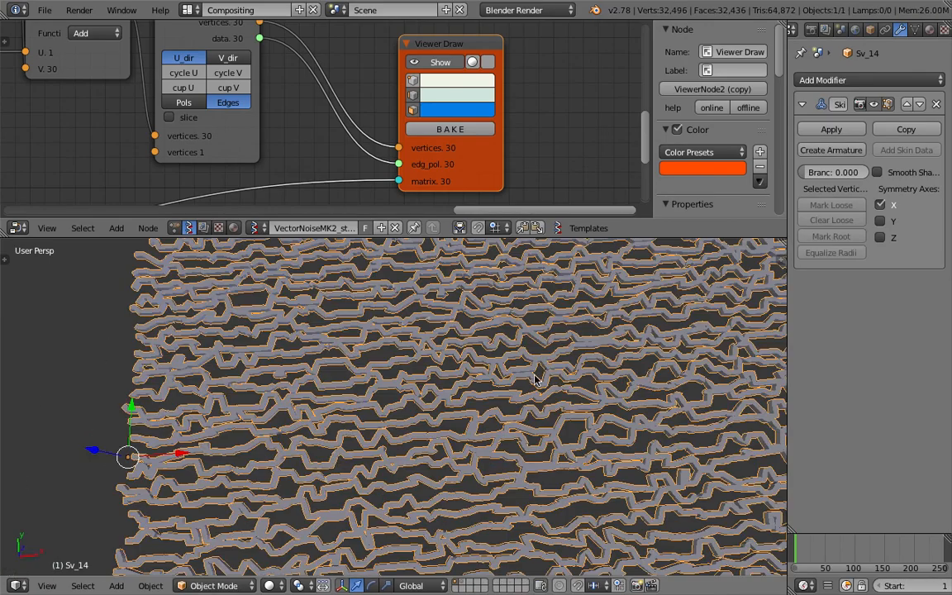
- Try moving the skinned line mesh and rotating it freely with the trackball rotation
{"action": "middle_click_drag", "start_coordinate": [553, 382], "coordinate": [366, 346]}
{"action": "key", "text": "z"}
{"action": "key", "text": "z"}
{"action": "scroll", "coordinate": [369, 351], "scroll_direction": "down", "scroll_amount": 6}
{"action": "key", "text": "g"}
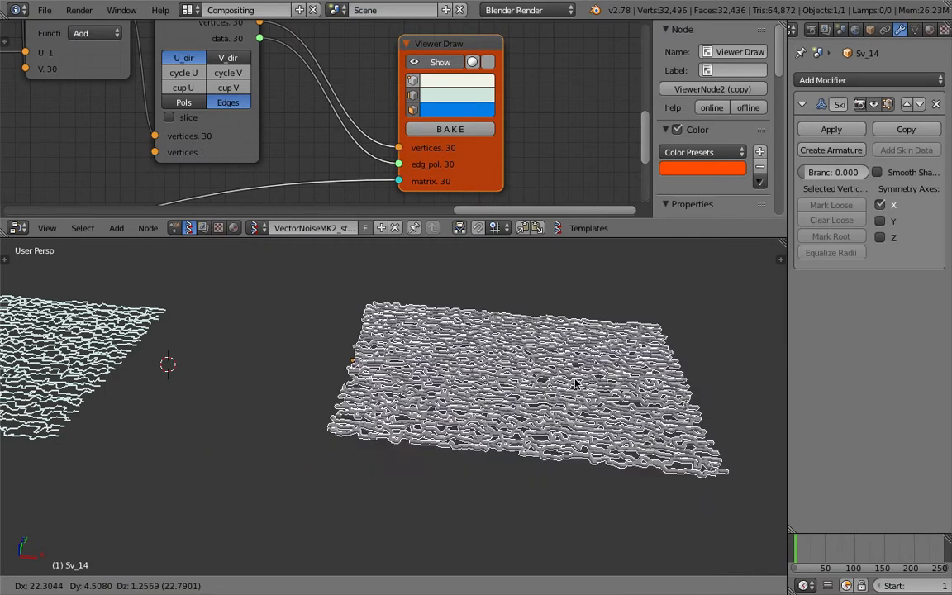
{"action": "left_click", "coordinate": [444, 364]}
{"action": "key", "text": "r"}
{"action": "key", "text": "r"}
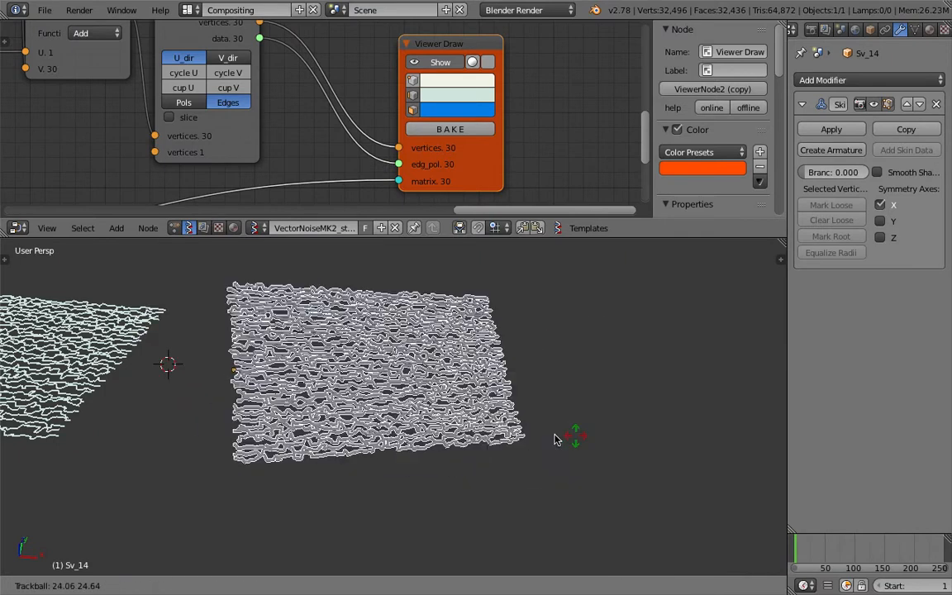
{"action": "left_click", "coordinate": [647, 380]}
- Add a Displace modifier with a new texture to the skinned lines and set its strength to 1.1
{"action": "left_click", "coordinate": [881, 82]}
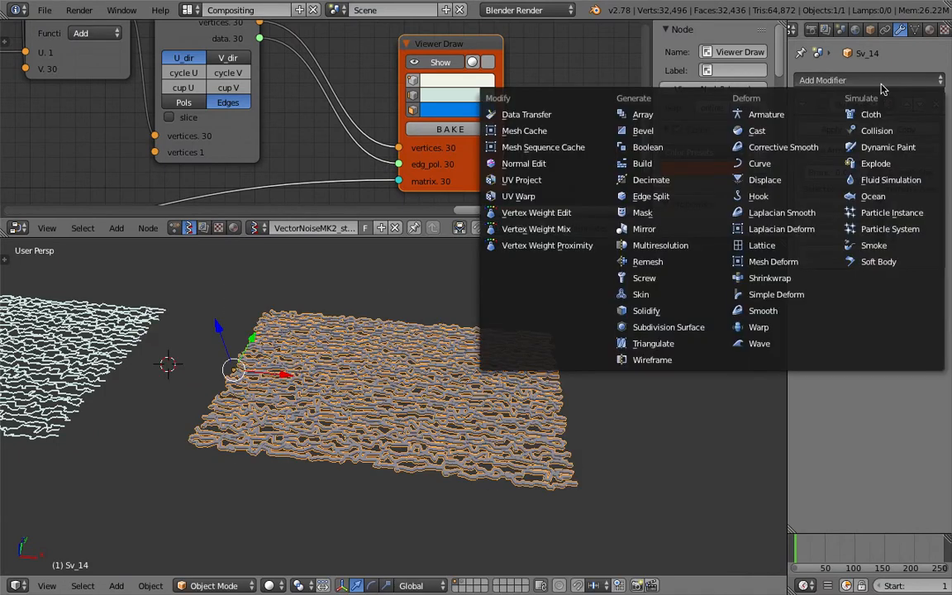
{"action": "left_click", "coordinate": [880, 80]}
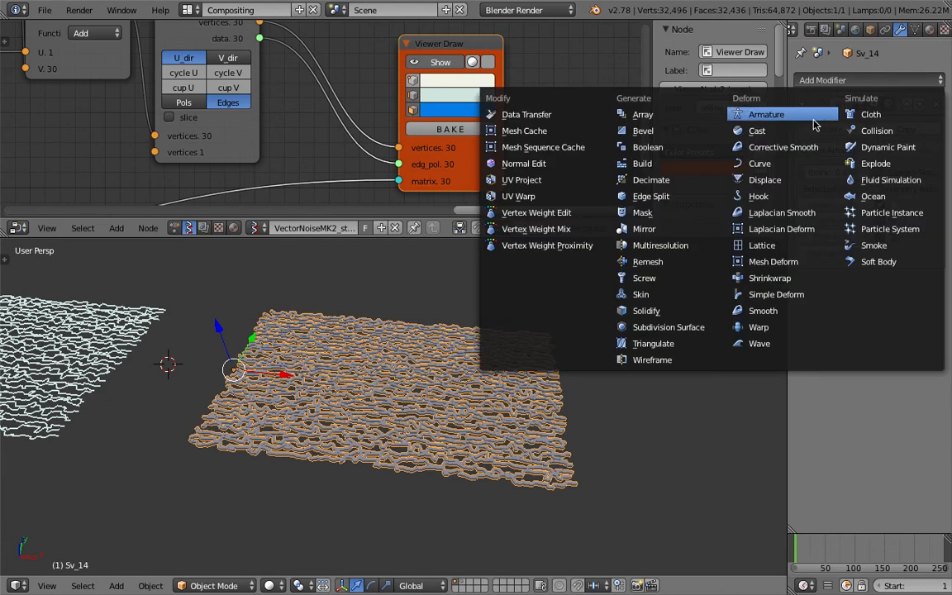
{"action": "left_click", "coordinate": [816, 180]}
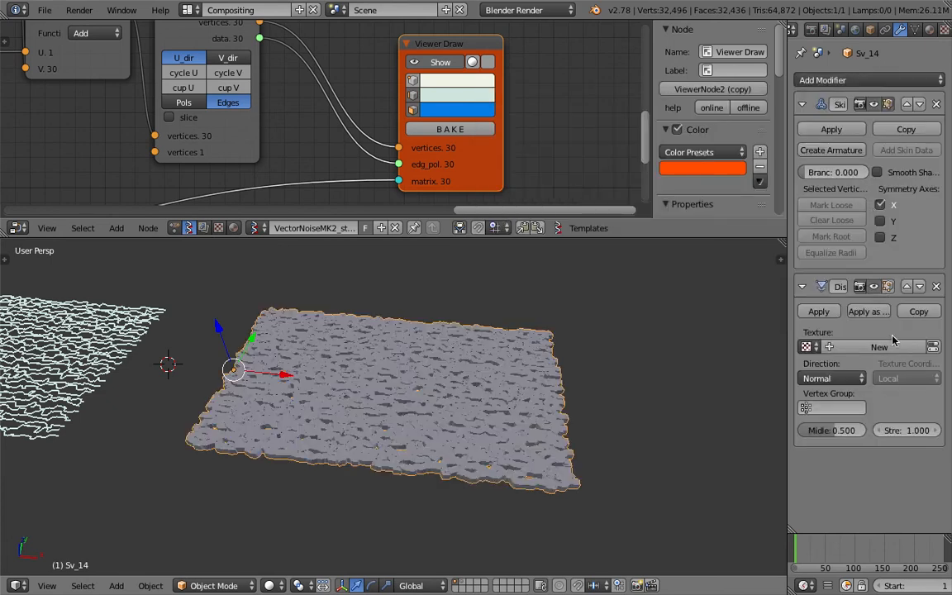
{"action": "middle_click_drag", "start_coordinate": [492, 414], "coordinate": [503, 450]}
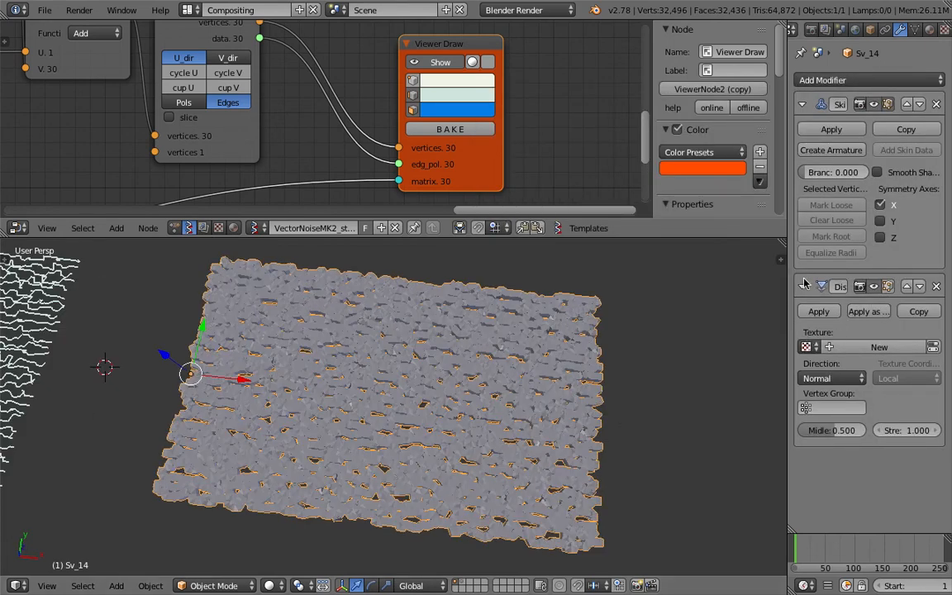
{"action": "left_click_drag", "start_coordinate": [787, 267], "coordinate": [733, 267]}
{"action": "left_click", "coordinate": [818, 347]}
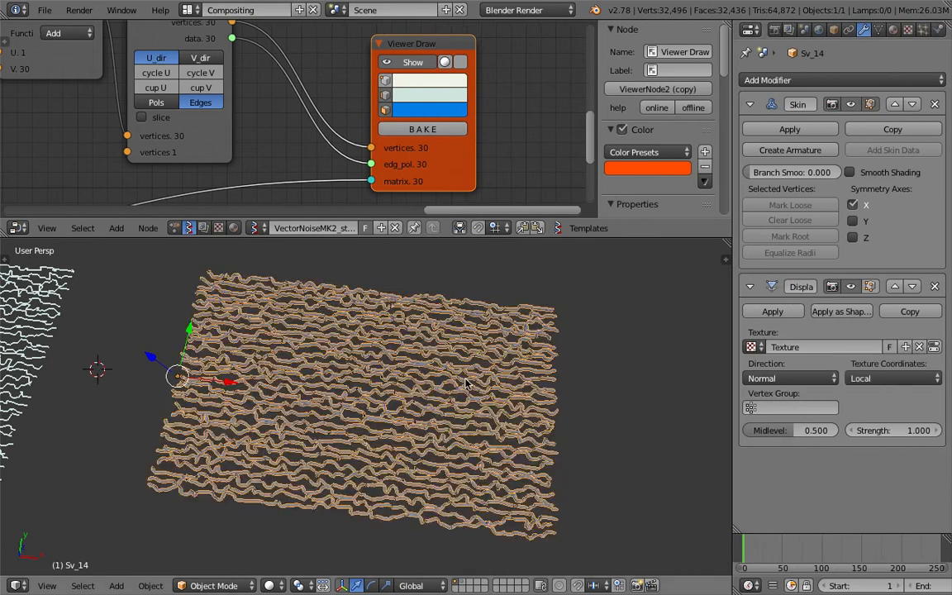
{"action": "scroll", "coordinate": [484, 394], "scroll_direction": "up", "scroll_amount": 4}
{"action": "scroll", "coordinate": [483, 394], "scroll_direction": "up", "scroll_amount": 2}
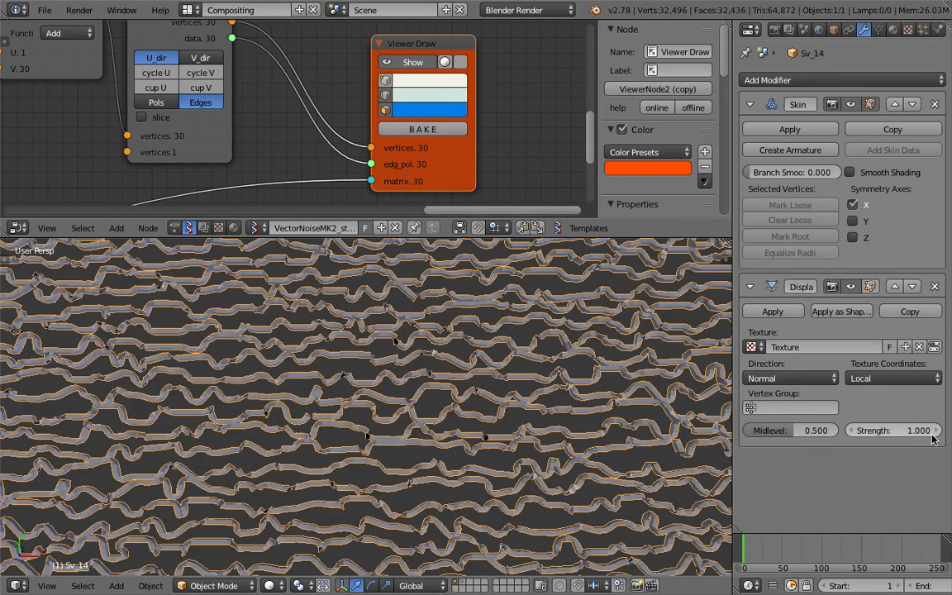
{"action": "left_click_drag", "start_coordinate": [919, 430], "coordinate": [923, 431]}
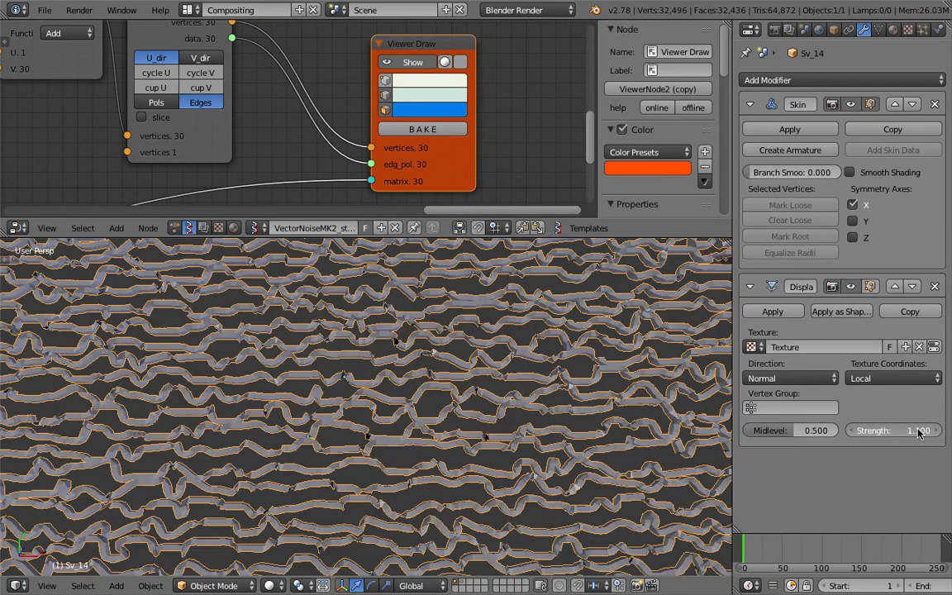
- Change the displacement texture type to Clouds and set the Displace strength to 0.2
{"action": "left_click", "coordinate": [934, 347]}
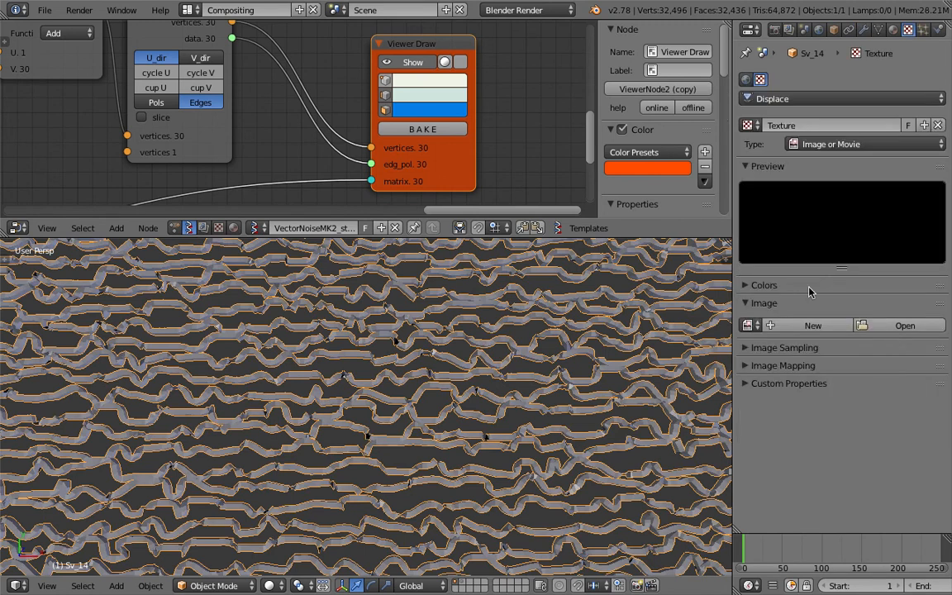
{"action": "left_click", "coordinate": [814, 145]}
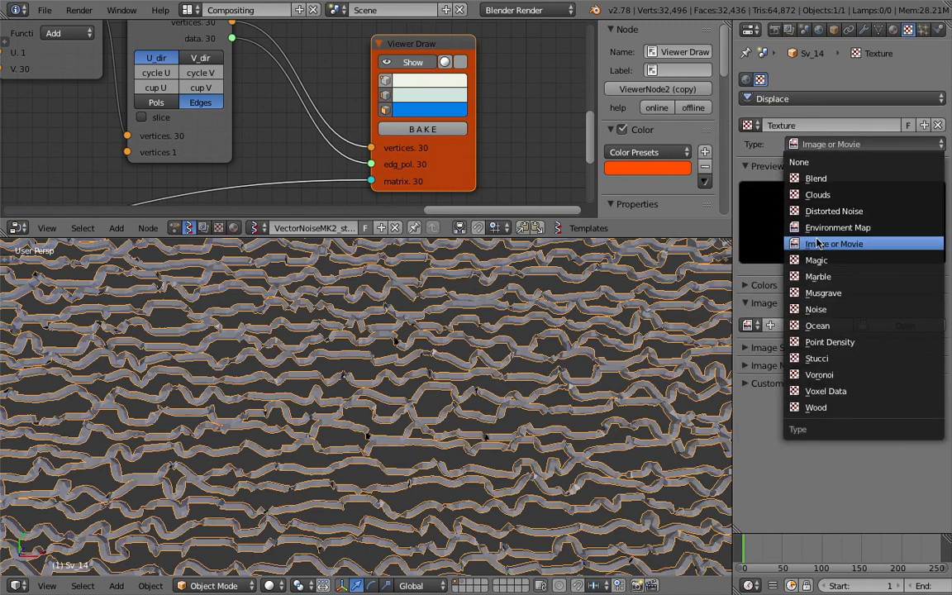
{"action": "left_click", "coordinate": [817, 194]}
{"action": "scroll", "coordinate": [688, 332], "scroll_direction": "down", "scroll_amount": 5}
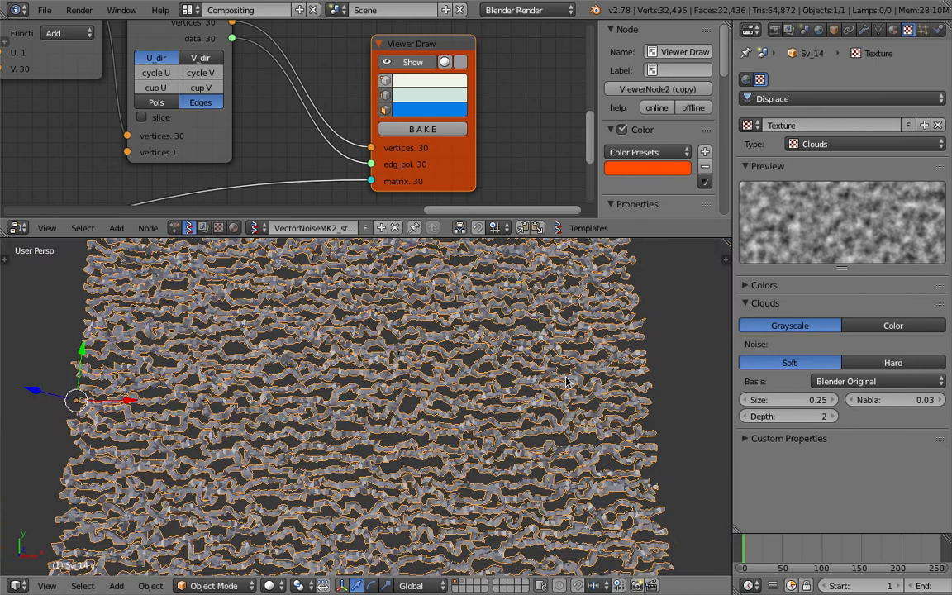
{"action": "left_click", "coordinate": [864, 30]}
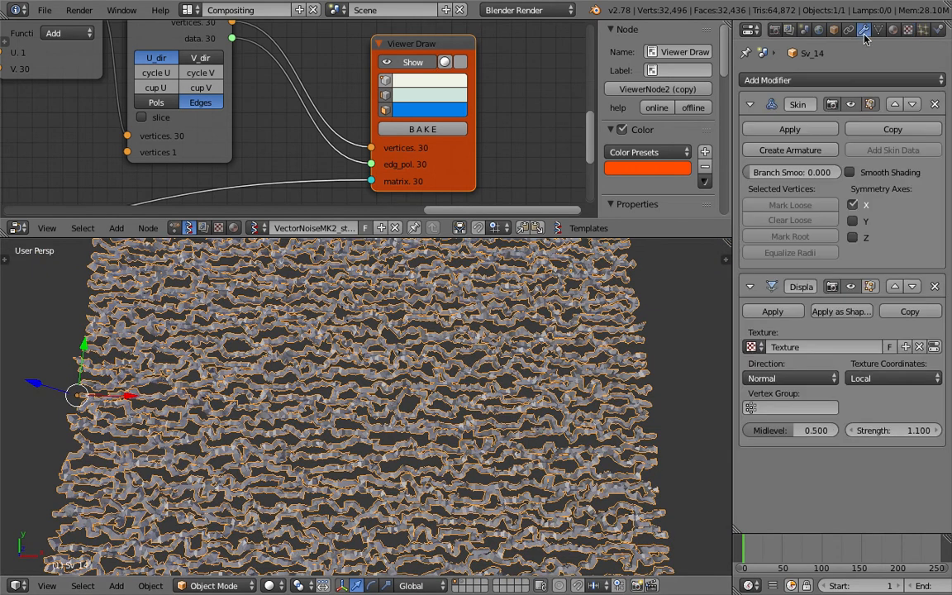
{"action": "left_click_drag", "start_coordinate": [889, 431], "coordinate": [813, 430]}
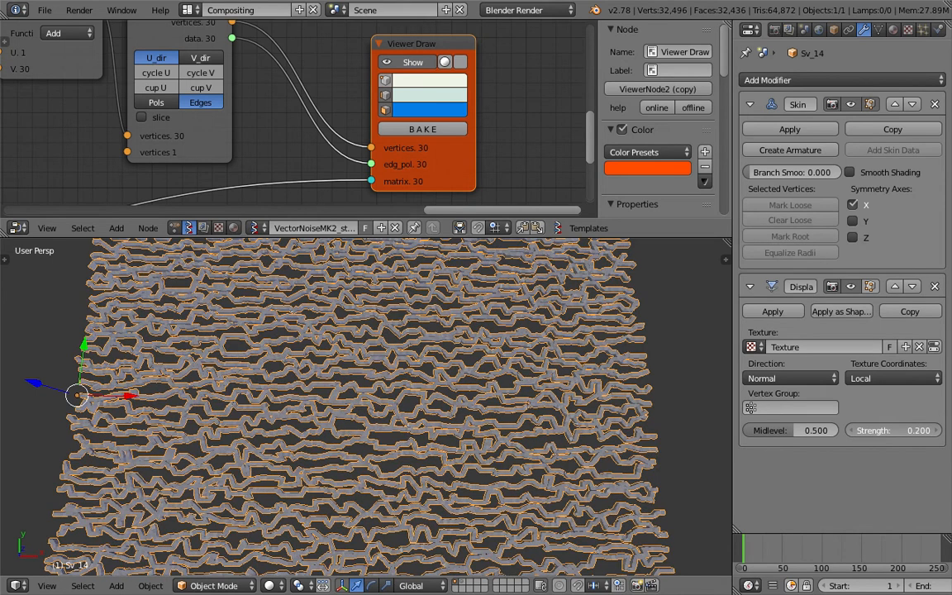
- Add a Plain Axes empty beside the line mesh, scaled to about 3
{"action": "scroll", "coordinate": [566, 380], "scroll_direction": "down", "scroll_amount": 4}
{"action": "middle_click_drag", "start_coordinate": [549, 367], "coordinate": [482, 356], "text": "shift"}
{"action": "key", "text": "shift+a"}
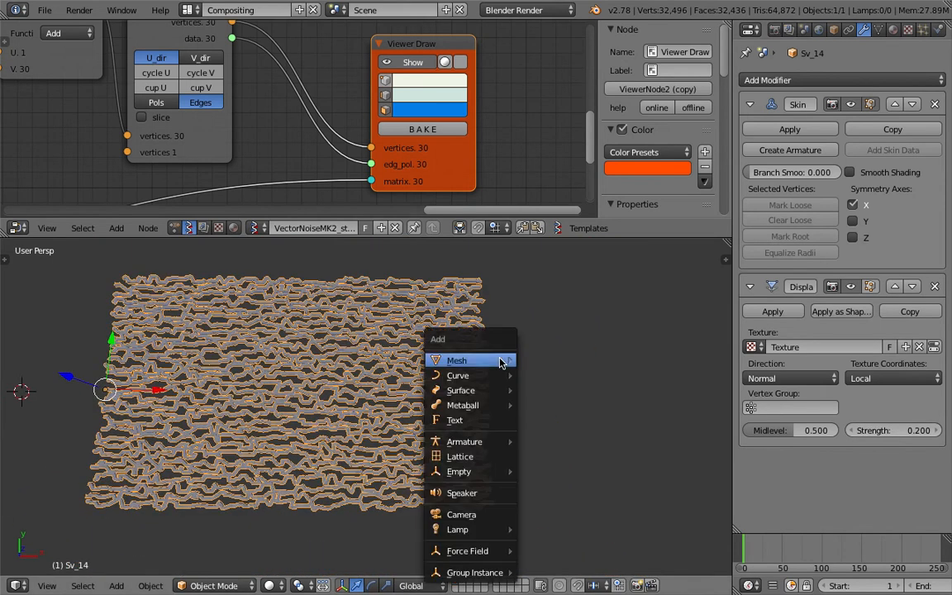
{"action": "mouse_move", "coordinate": [478, 470]}
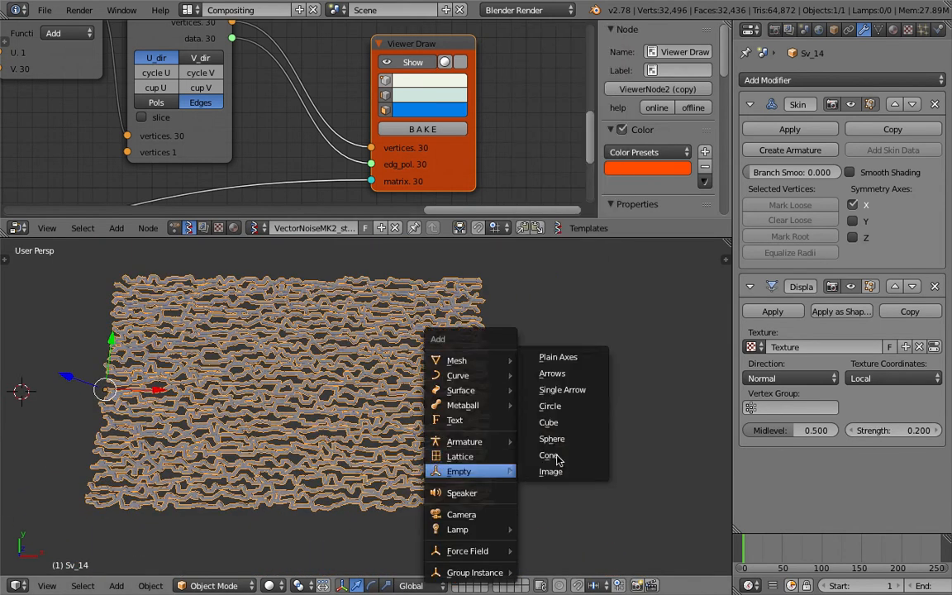
{"action": "left_click", "coordinate": [559, 357]}
{"action": "left_click_drag", "start_coordinate": [80, 392], "coordinate": [585, 345]}
{"action": "key", "text": "s"}
{"action": "left_click", "coordinate": [552, 459]}
- Set the Displace modifier's texture coordinates to Object, using the Empty as the reference object
{"action": "right_click", "coordinate": [486, 473]}
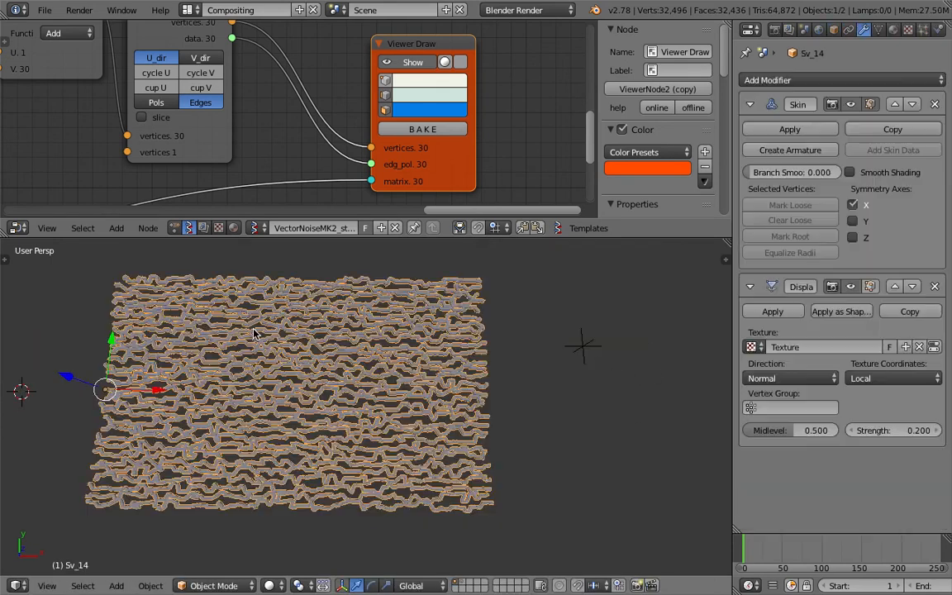
{"action": "left_click", "coordinate": [869, 377]}
{"action": "left_click", "coordinate": [846, 328]}
{"action": "left_click", "coordinate": [876, 408]}
{"action": "left_click", "coordinate": [831, 443]}
- Scale the Empty up to about 13.2
{"action": "right_click", "coordinate": [585, 351]}
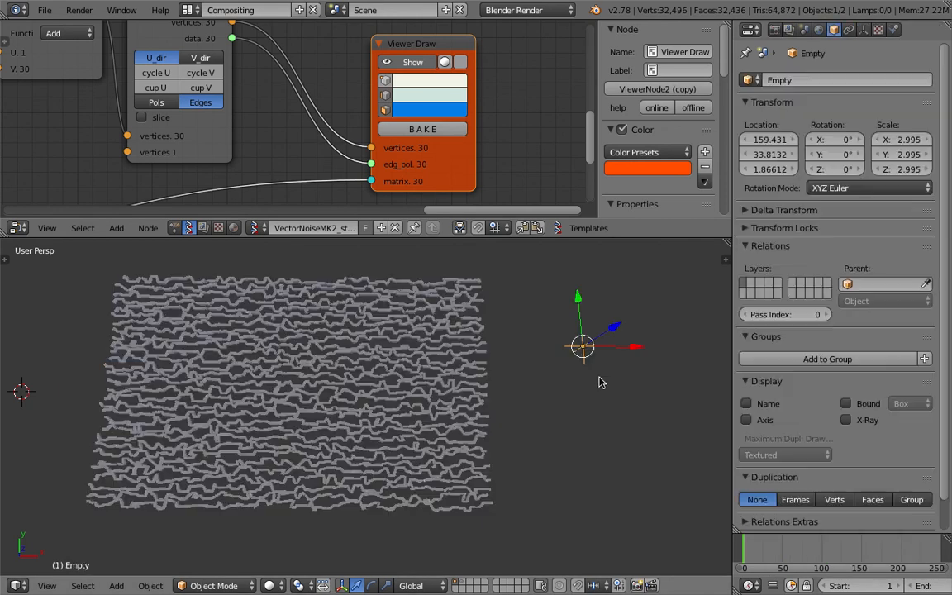
{"action": "key", "text": "s"}
{"action": "left_click", "coordinate": [590, 462]}
{"action": "key", "text": "s"}
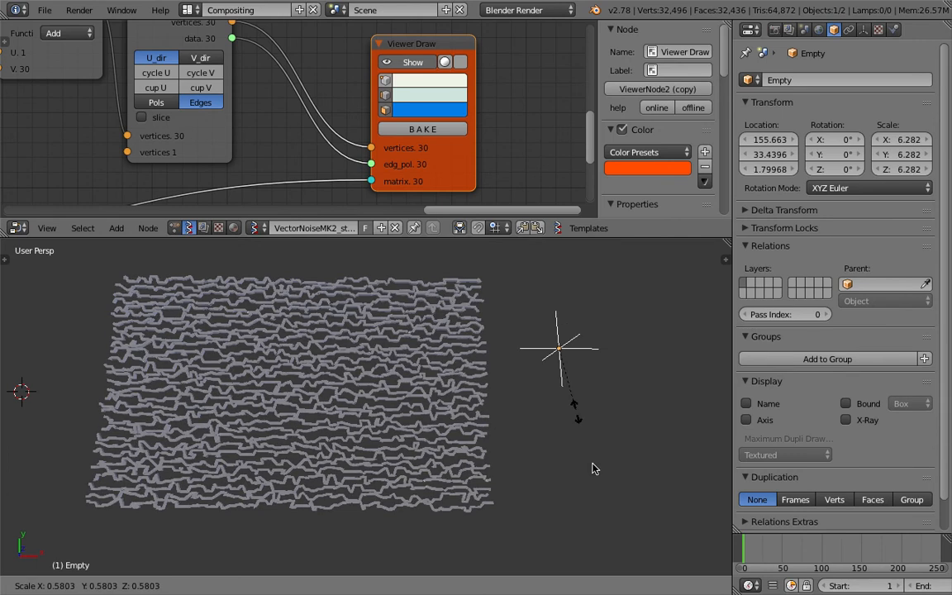
{"action": "left_click", "coordinate": [588, 434]}
- Increase the Displace strength on the line mesh, and clear the selection
{"action": "right_click", "coordinate": [457, 369]}
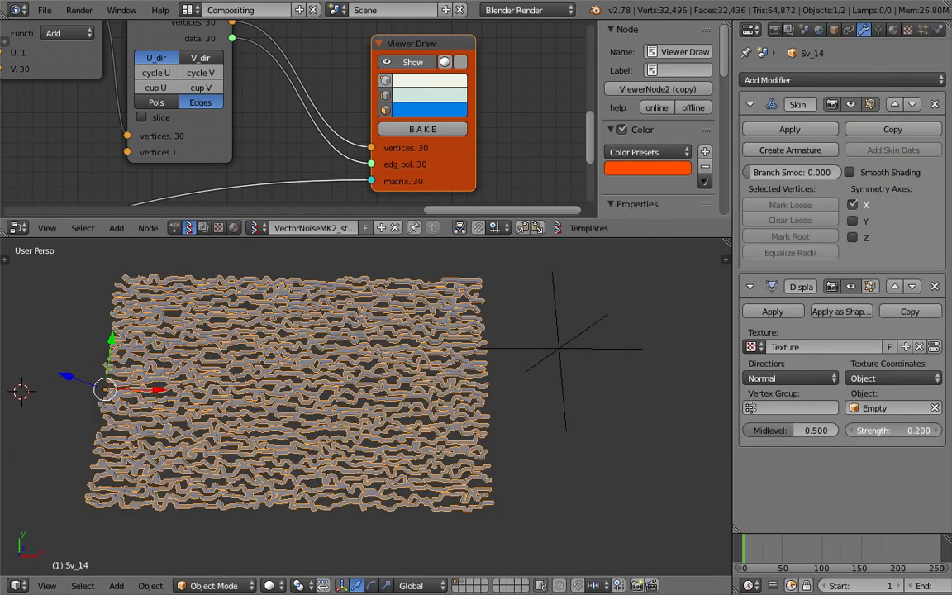
{"action": "left_click_drag", "start_coordinate": [892, 431], "coordinate": [920, 431]}
{"action": "key", "text": "a"}
- Move the Empty beside the line mesh to shift where the displacement thickens the lines
{"action": "middle_click_drag", "start_coordinate": [521, 416], "coordinate": [568, 350]}
{"action": "right_click", "coordinate": [560, 353]}
{"action": "key", "text": "g"}
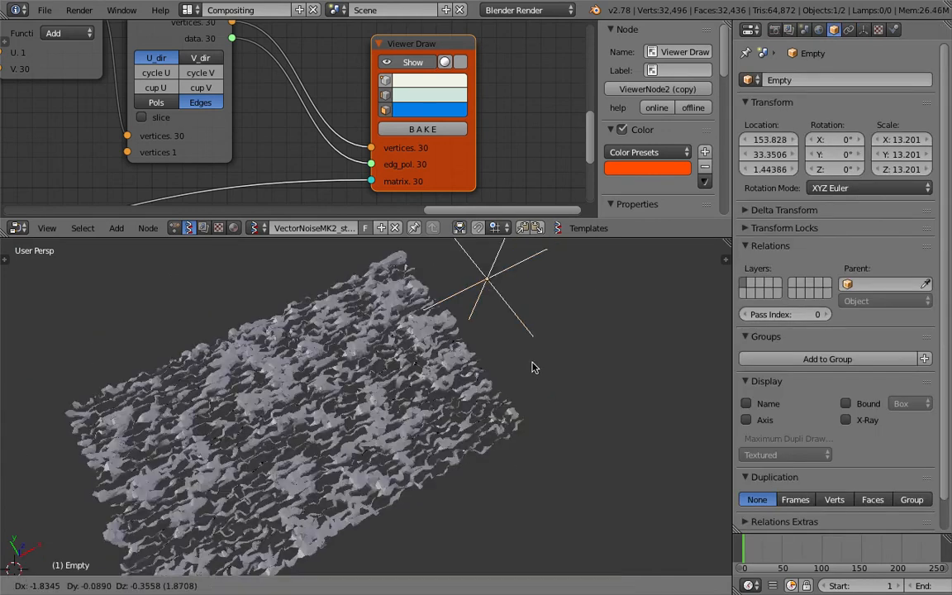
{"action": "left_click", "coordinate": [578, 463]}
{"action": "scroll", "coordinate": [371, 421], "scroll_direction": "up", "scroll_amount": 3}
{"action": "middle_click_drag", "start_coordinate": [351, 393], "coordinate": [326, 433]}
{"action": "scroll", "coordinate": [372, 433], "scroll_direction": "down", "scroll_amount": 1}
- Give the line mesh a new material and make it Shadeless
{"action": "right_click", "coordinate": [353, 438]}
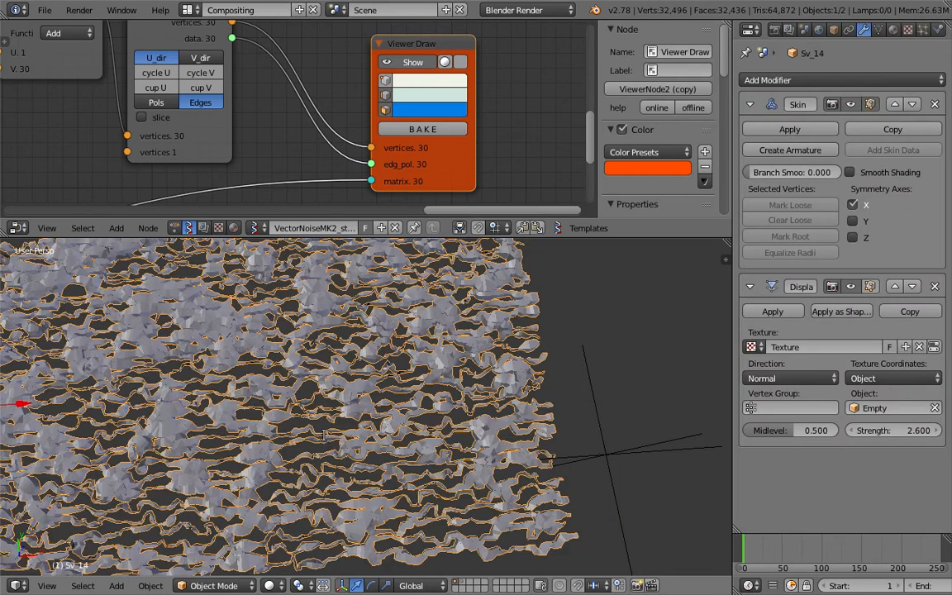
{"action": "key", "text": "space"}
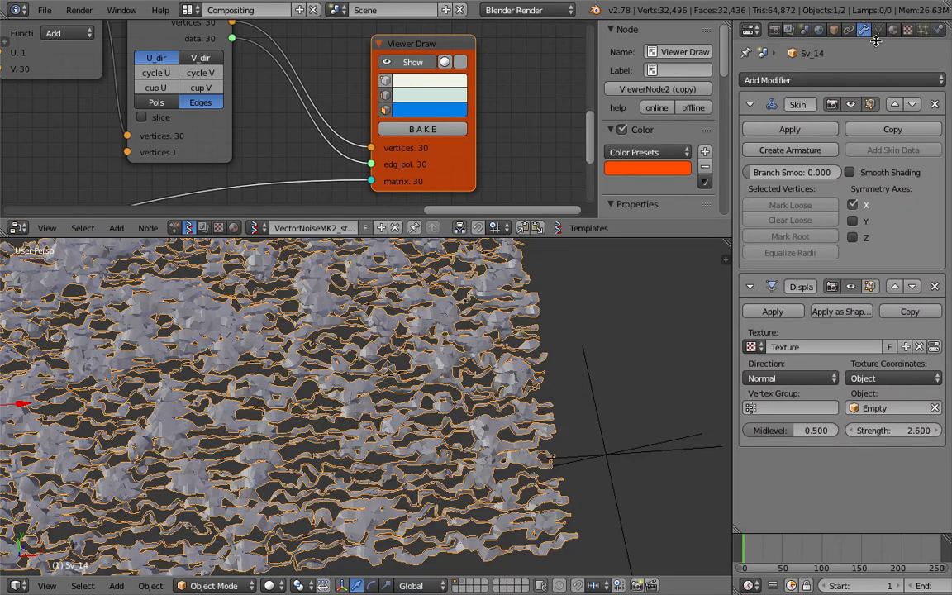
{"action": "left_click", "coordinate": [893, 30]}
{"action": "left_click", "coordinate": [790, 128]}
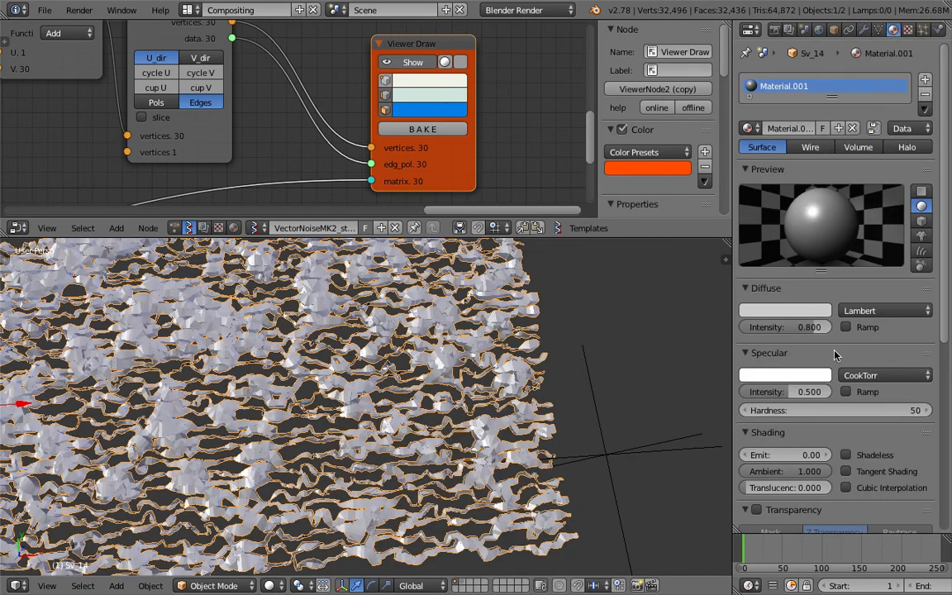
{"action": "left_click", "coordinate": [845, 454]}
{"action": "scroll", "coordinate": [421, 384], "scroll_direction": "down", "scroll_amount": 3}
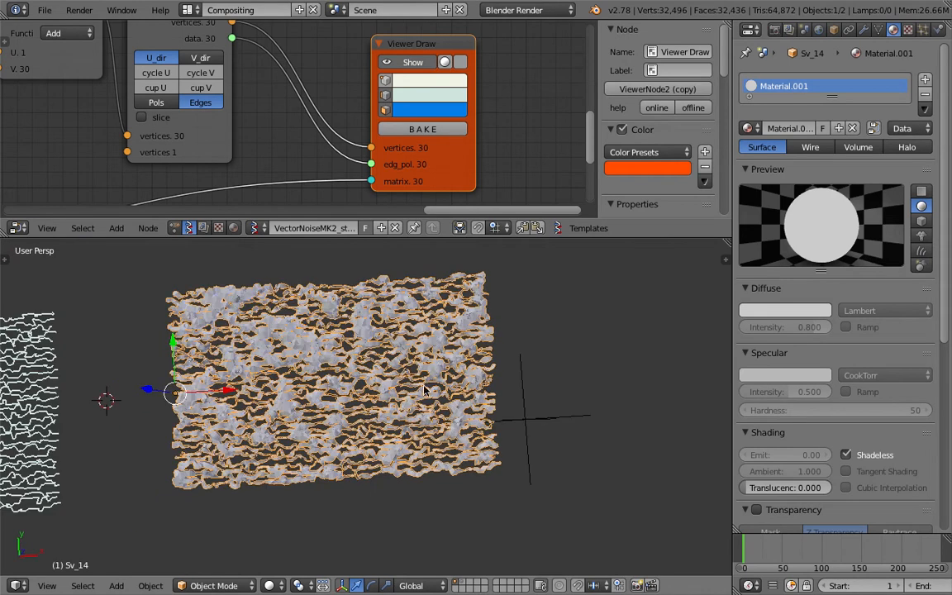
{"action": "scroll", "coordinate": [421, 384], "scroll_direction": "up", "scroll_amount": 3}
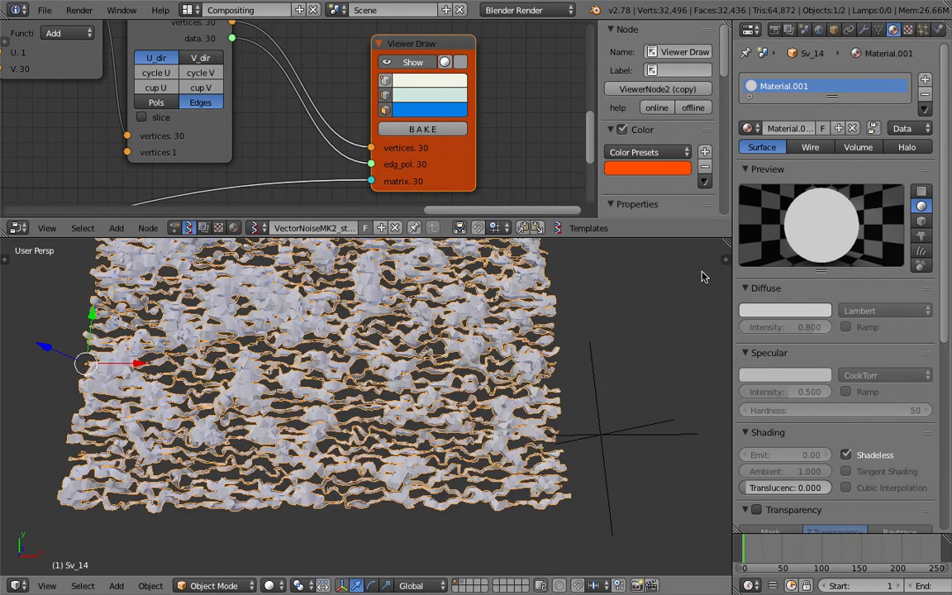
- Switch to the top view and reposition the Empty to vary the displacement pattern
{"action": "left_click", "coordinate": [47, 586]}
{"action": "left_click", "coordinate": [66, 512]}
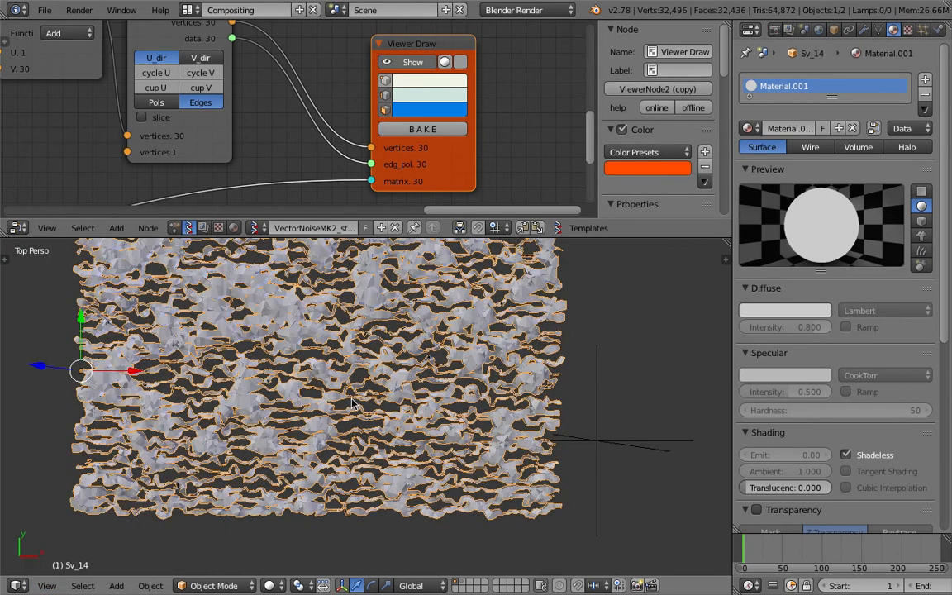
{"action": "right_click", "coordinate": [569, 425]}
{"action": "scroll", "coordinate": [548, 423], "scroll_direction": "down", "scroll_amount": 2}
{"action": "scroll", "coordinate": [568, 411], "scroll_direction": "up", "scroll_amount": 2}
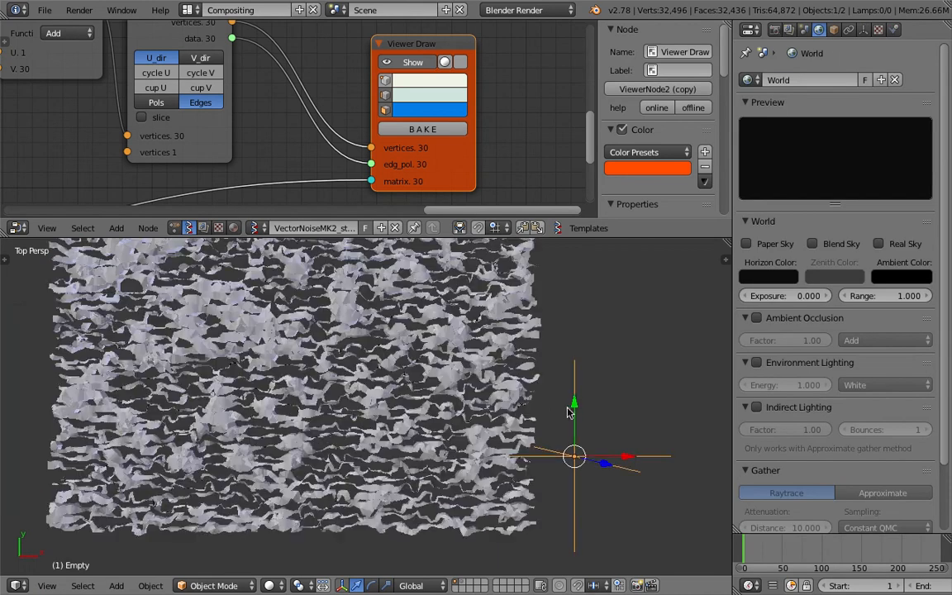
{"action": "middle_click_drag", "start_coordinate": [575, 394], "coordinate": [567, 411], "text": "shift"}
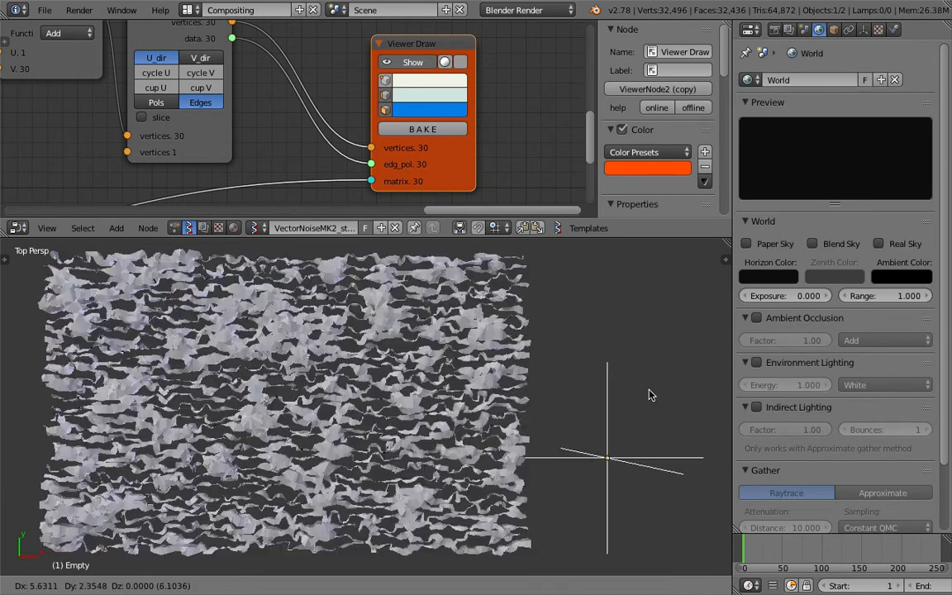
{"action": "scroll", "coordinate": [537, 405], "scroll_direction": "up", "scroll_amount": 6}
{"action": "scroll", "coordinate": [522, 405], "scroll_direction": "down", "scroll_amount": 5}
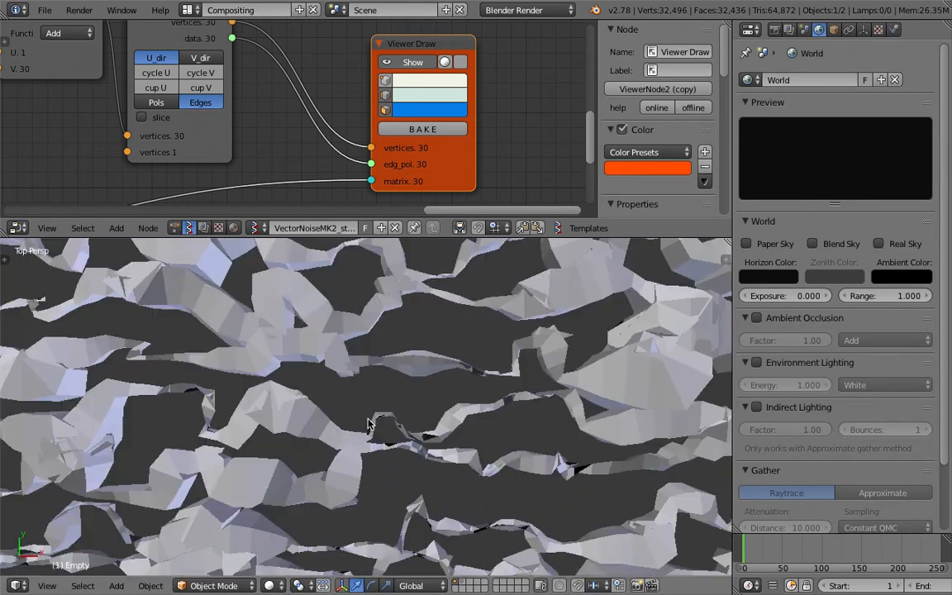
- Shade the line mesh smooth, enabling Smooth Shading in its Skin modifier, and clear the selection
{"action": "right_click", "coordinate": [337, 424]}
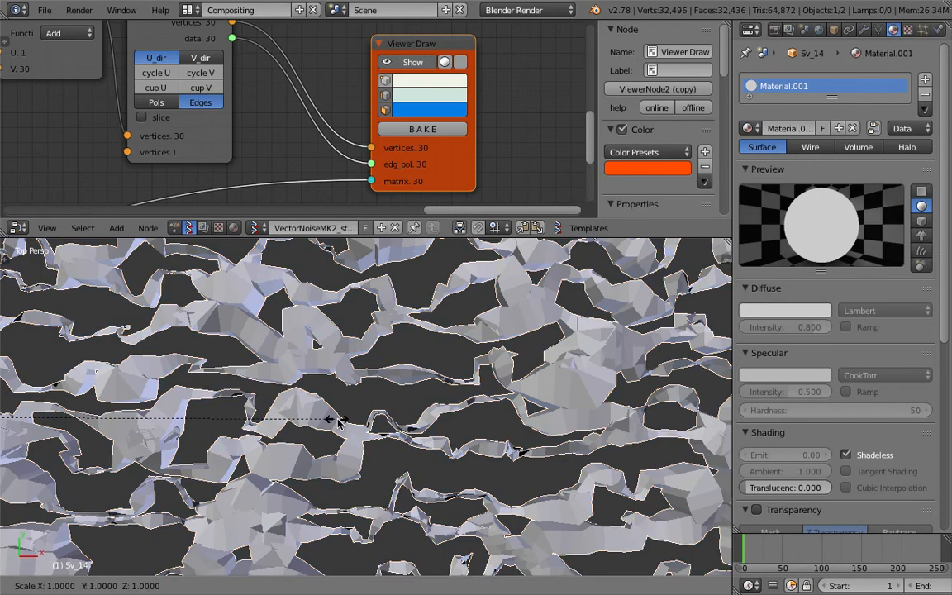
{"action": "key", "text": "space"}
{"action": "type", "text": "smoo"}
{"action": "key", "text": "Return"}
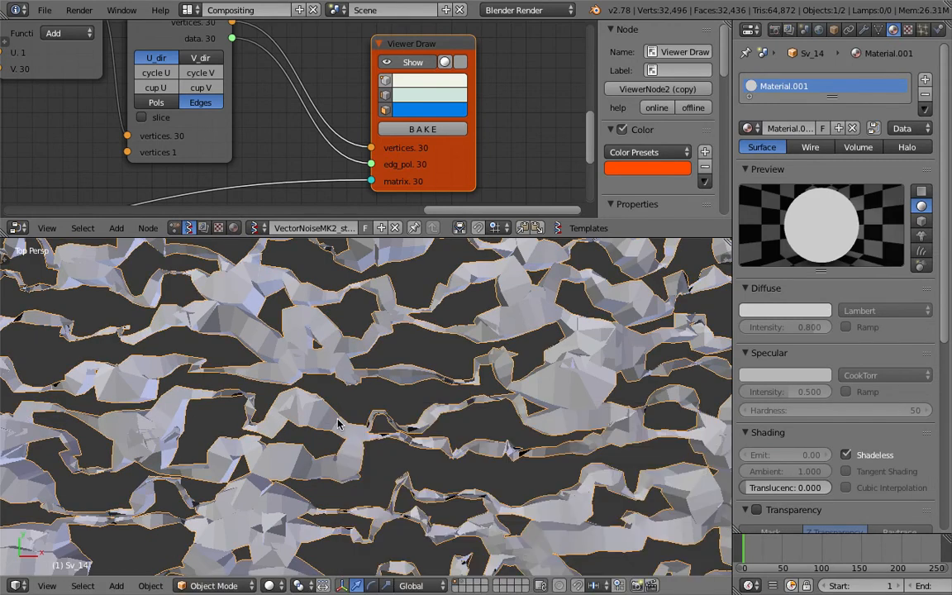
{"action": "scroll", "coordinate": [310, 382], "scroll_direction": "down", "scroll_amount": 5}
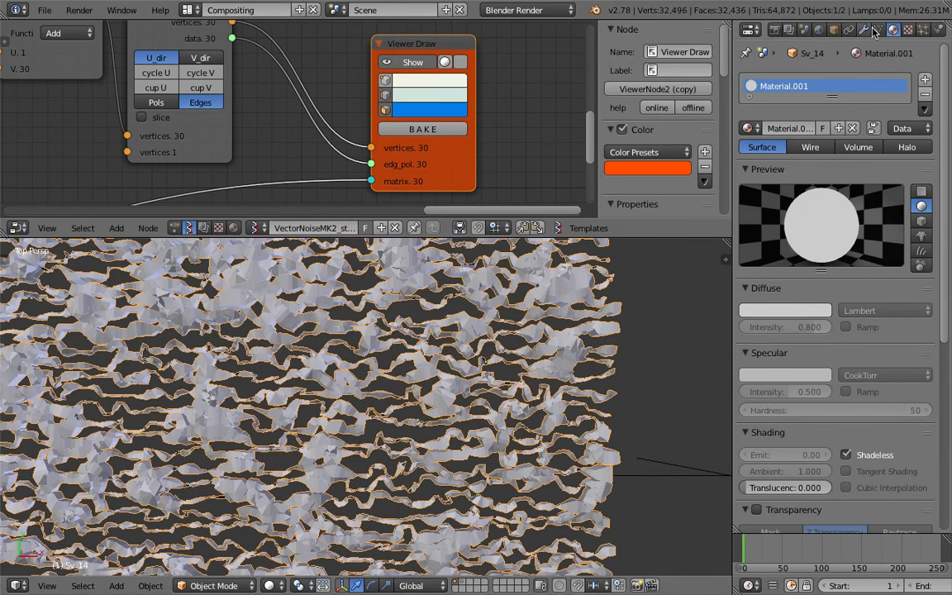
{"action": "left_click", "coordinate": [864, 29]}
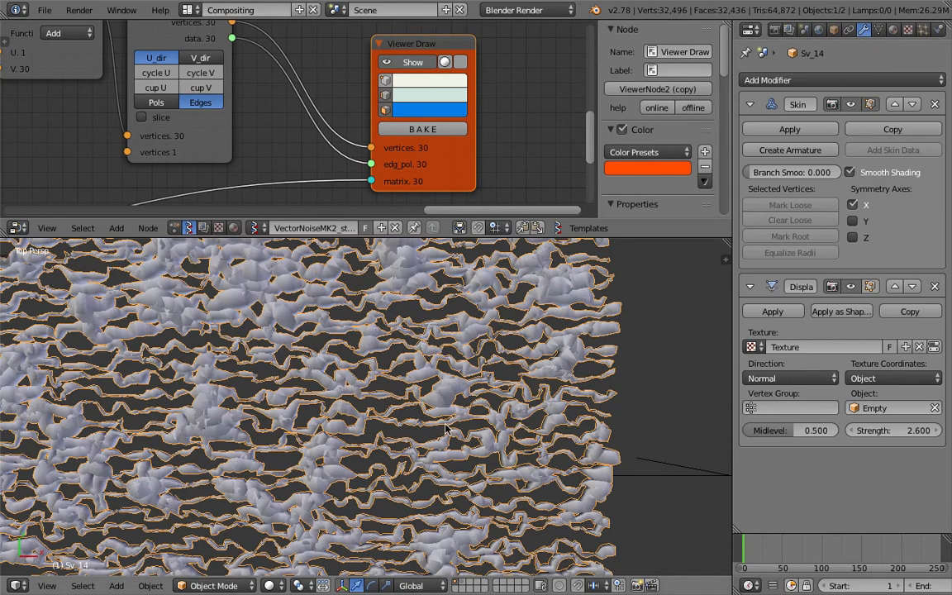
{"action": "scroll", "coordinate": [445, 427], "scroll_direction": "up", "scroll_amount": 5}
{"action": "key", "text": "a"}
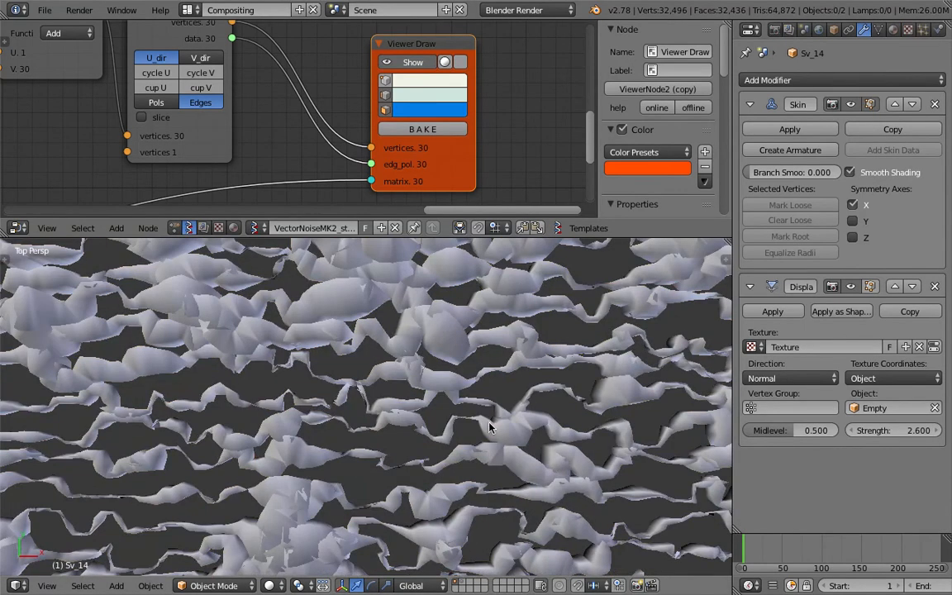
- Set the line mesh's Displace strength to 1.5
{"action": "scroll", "coordinate": [488, 427], "scroll_direction": "down", "scroll_amount": 4}
{"action": "middle_click_drag", "start_coordinate": [364, 376], "coordinate": [366, 340]}
{"action": "scroll", "coordinate": [366, 340], "scroll_direction": "down", "scroll_amount": 3}
{"action": "right_click", "coordinate": [454, 410]}
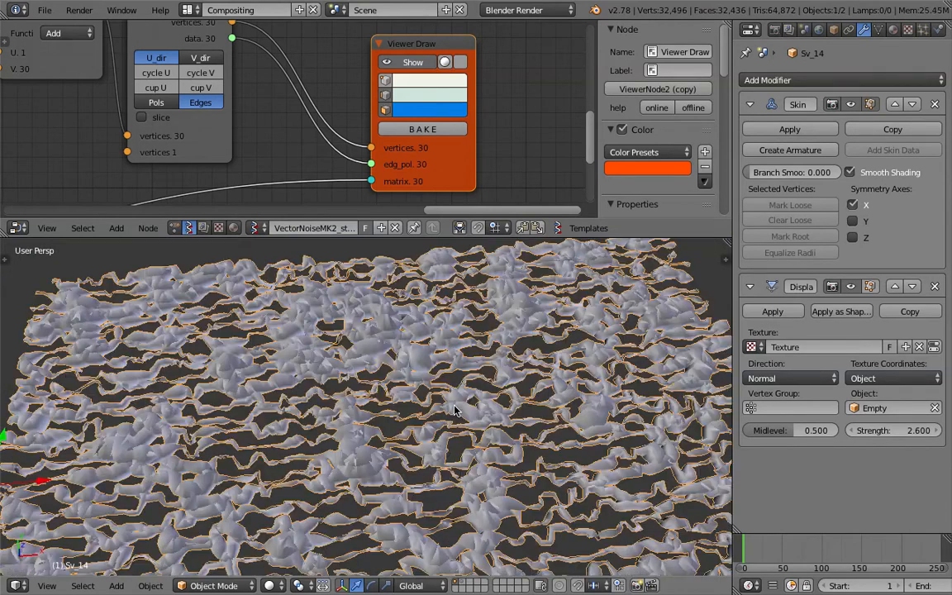
{"action": "left_click", "coordinate": [886, 430]}
{"action": "type", "text": "1.5"}
{"action": "key", "text": "Return"}
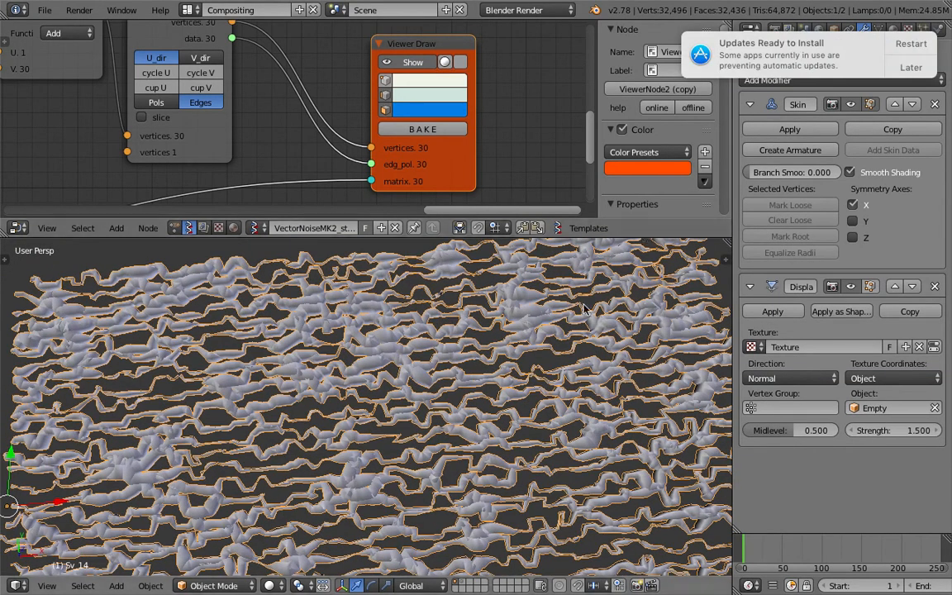
{"action": "scroll", "coordinate": [541, 388], "scroll_direction": "up", "scroll_amount": 2}
{"action": "scroll", "coordinate": [541, 389], "scroll_direction": "down", "scroll_amount": 4}
- Move the Empty slightly and scale it up to about 175.6 to enlarge the displacement pattern
{"action": "right_click", "coordinate": [584, 411]}
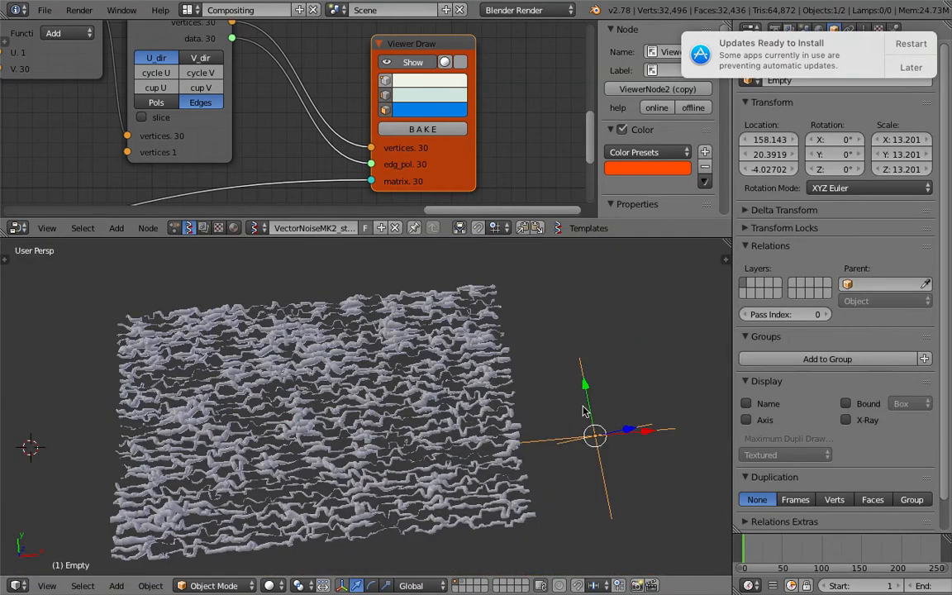
{"action": "key", "text": "g"}
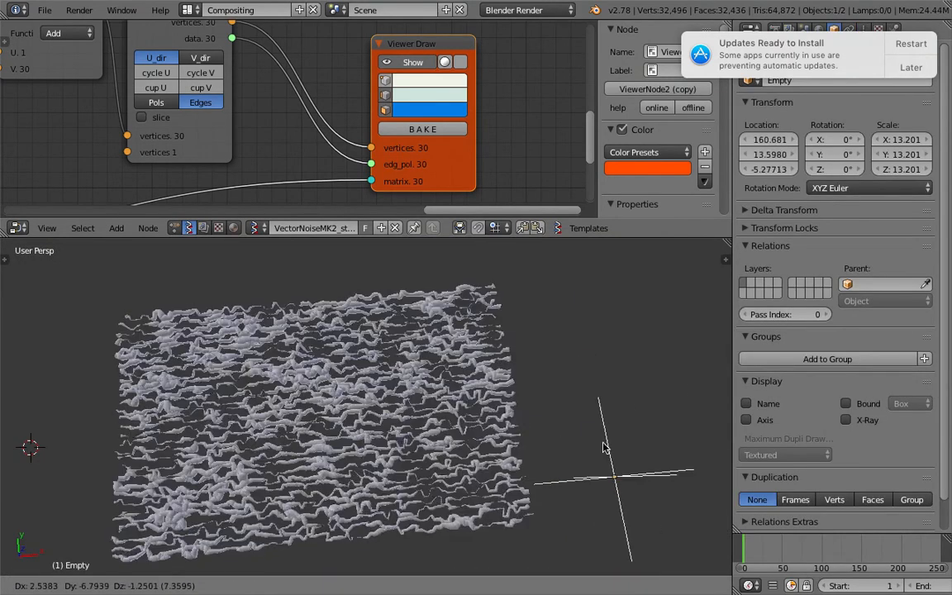
{"action": "left_click", "coordinate": [556, 415]}
{"action": "key", "text": "s"}
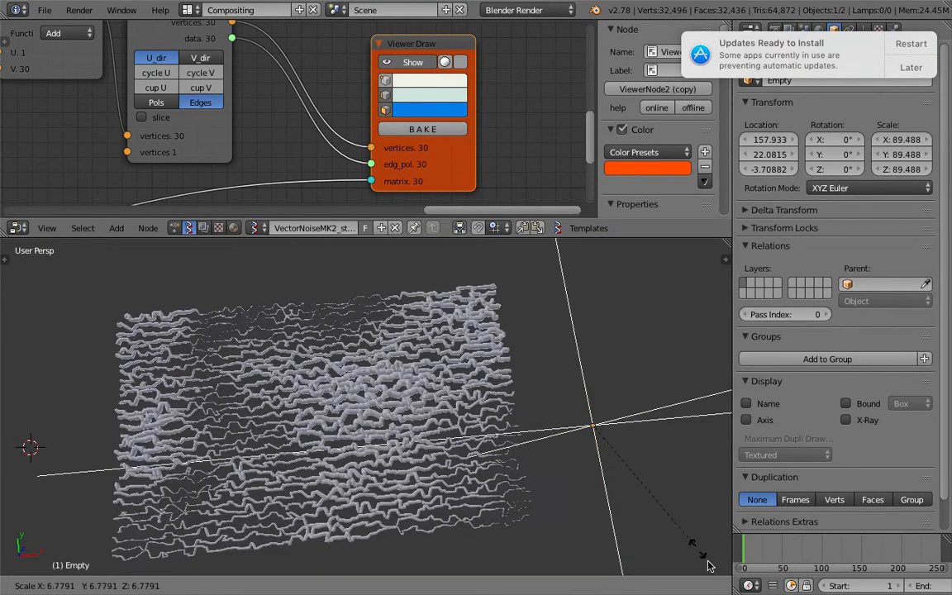
{"action": "left_click", "coordinate": [123, 274]}
{"action": "scroll", "coordinate": [73, 213], "scroll_direction": "down", "scroll_amount": 1}
{"action": "scroll", "coordinate": [675, 380], "scroll_direction": "down", "scroll_amount": 2}
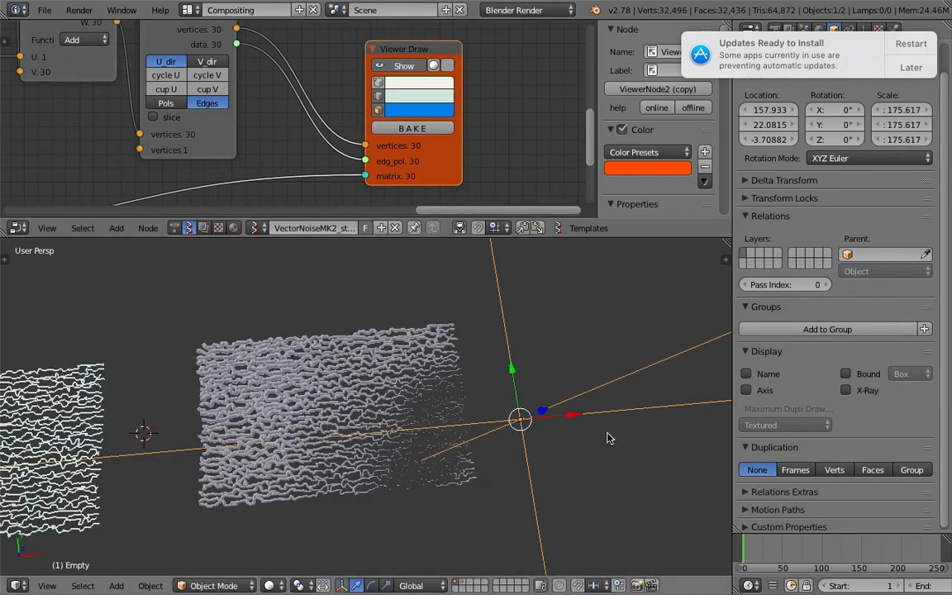
- Move the Empty over the line mesh and scale it down to about 68
{"action": "key", "text": "g"}
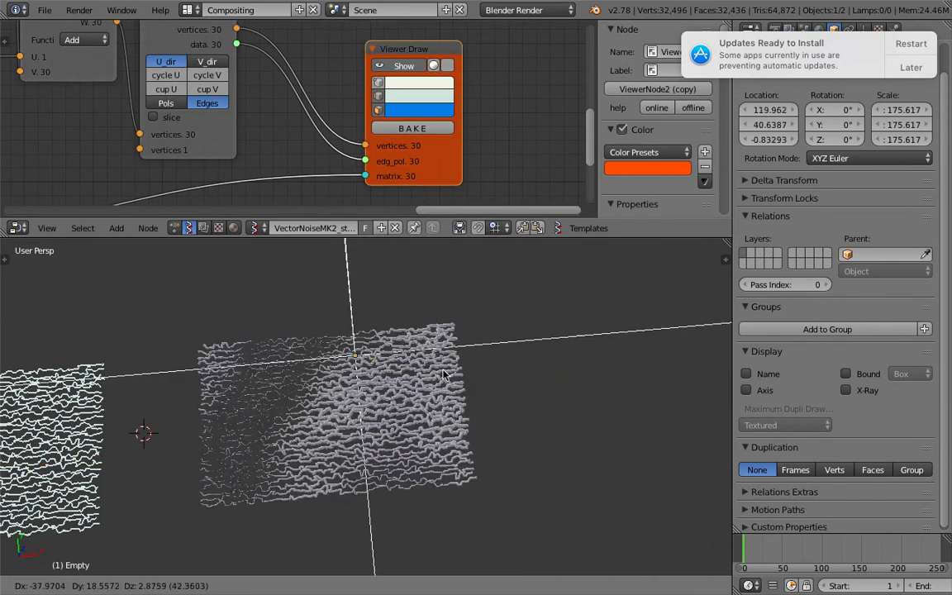
{"action": "left_click", "coordinate": [443, 372]}
{"action": "key", "text": "s"}
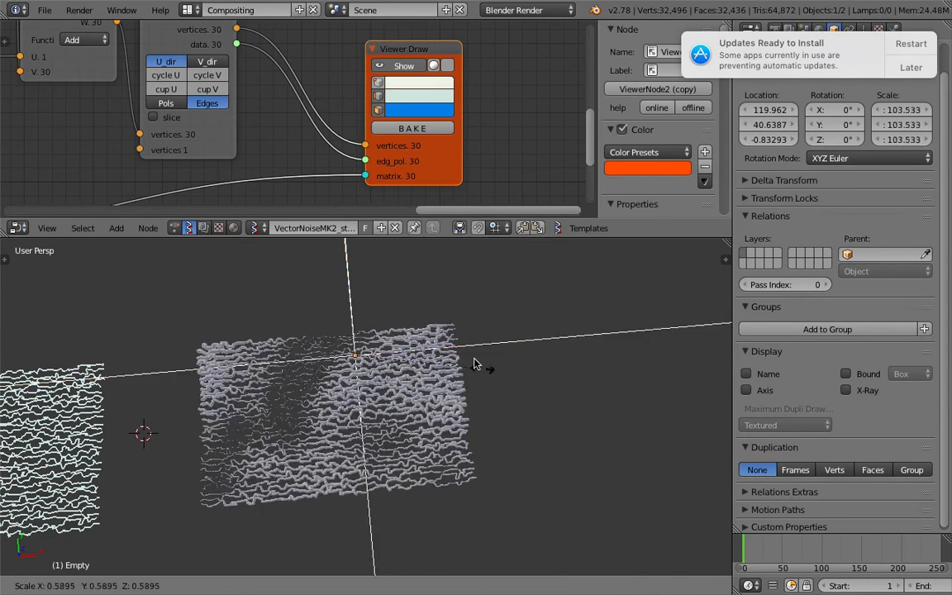
{"action": "left_click", "coordinate": [424, 351]}
- Move the Empty off the line mesh to about X 166, Y 29.2, Z -2.4
{"action": "key", "text": "g"}
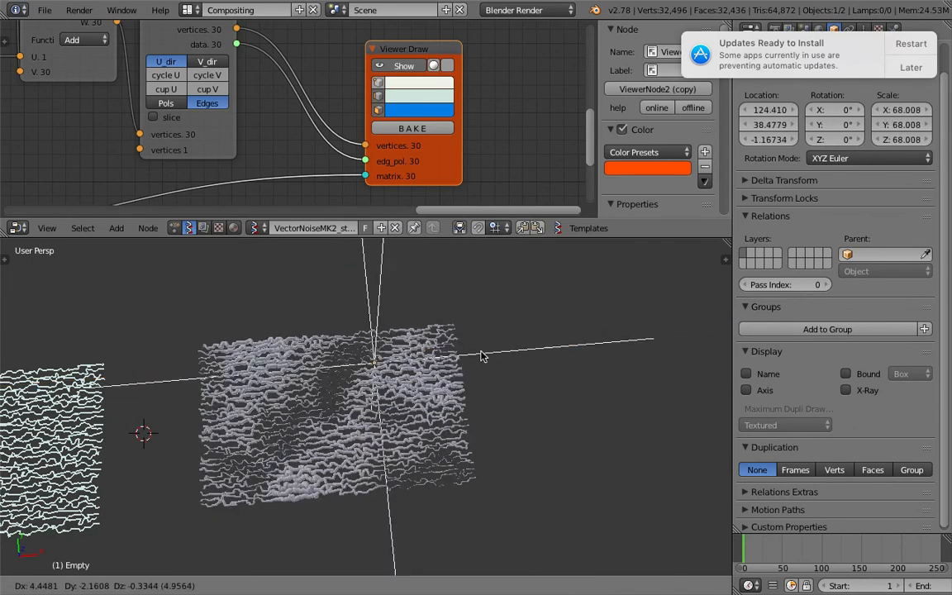
{"action": "left_click", "coordinate": [578, 386]}
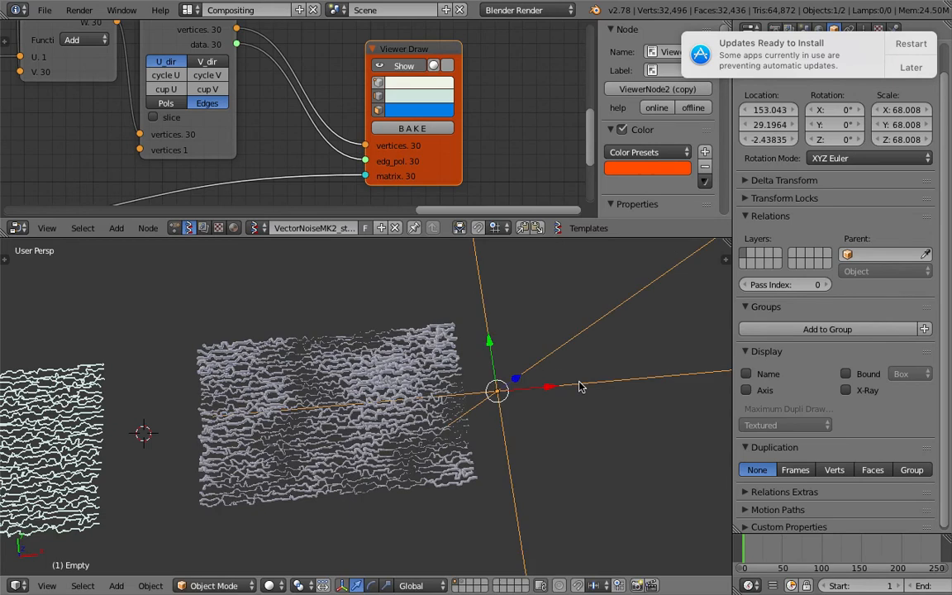
{"action": "left_click_drag", "start_coordinate": [558, 392], "coordinate": [611, 389]}
{"action": "scroll", "coordinate": [365, 422], "scroll_direction": "up", "scroll_amount": 1}
{"action": "middle_click_drag", "start_coordinate": [330, 425], "coordinate": [353, 429], "text": "shift"}
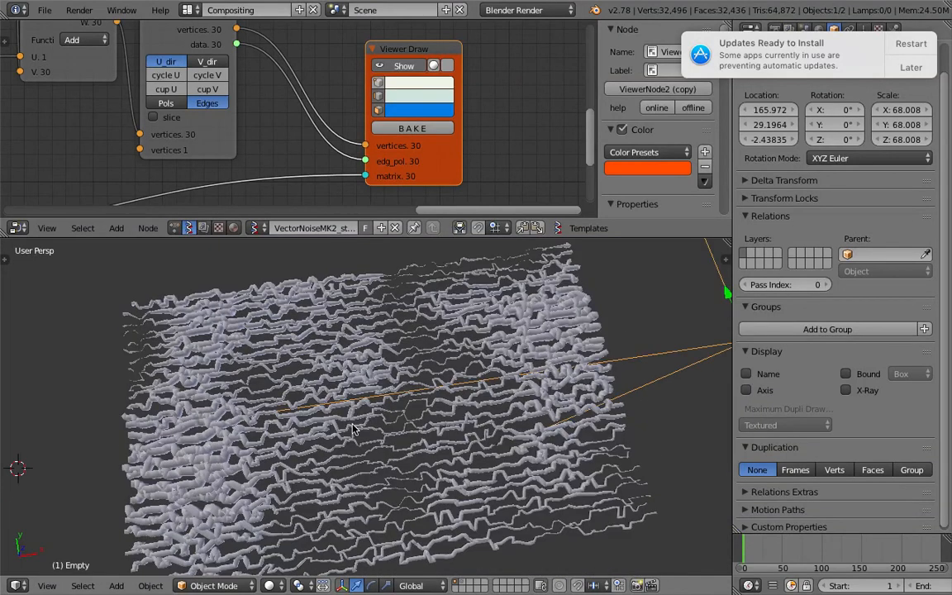
- Enlarge the node editor and hide its properties sidebar so the whole node tree fits
{"action": "scroll", "coordinate": [327, 149], "scroll_direction": "down", "scroll_amount": 7}
{"action": "middle_click_drag", "start_coordinate": [211, 142], "coordinate": [388, 167]}
{"action": "left_click_drag", "start_coordinate": [410, 219], "coordinate": [429, 290]}
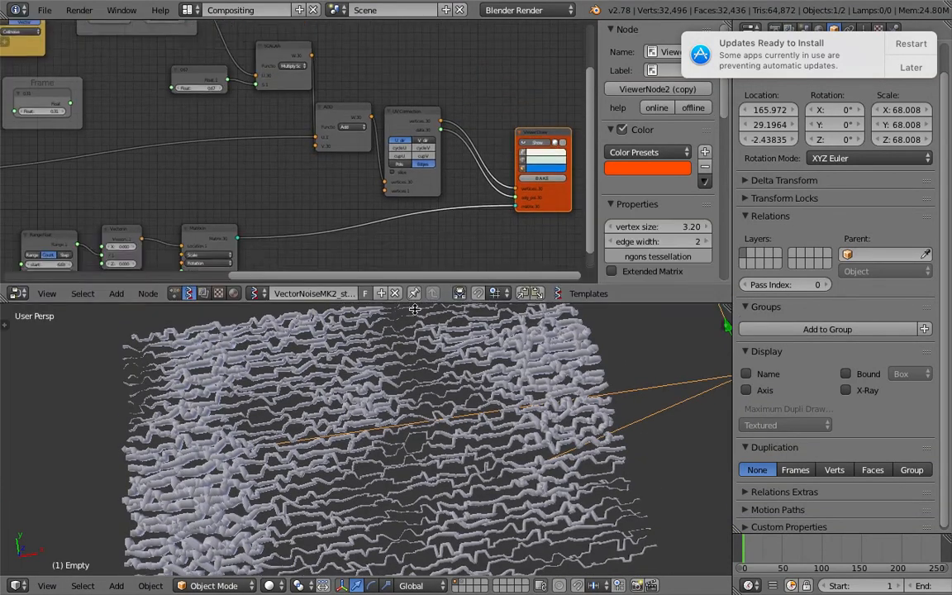
{"action": "scroll", "coordinate": [439, 161], "scroll_direction": "down", "scroll_amount": 1}
{"action": "middle_click_drag", "start_coordinate": [439, 161], "coordinate": [465, 166]}
{"action": "left_click_drag", "start_coordinate": [596, 121], "coordinate": [890, 86]}
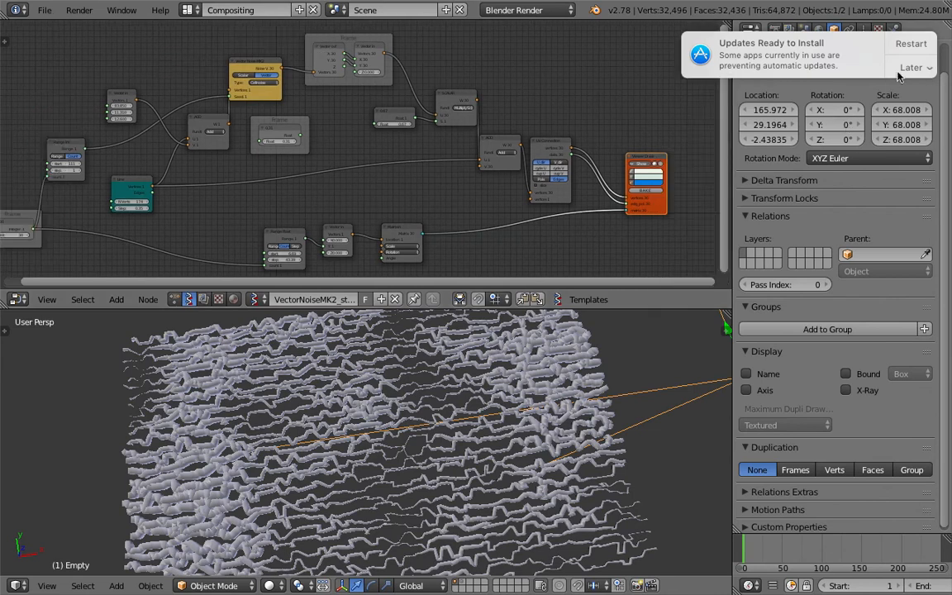
- Postpone the system update notification and select the yellow Vector Noise node
{"action": "left_click", "coordinate": [903, 68]}
{"action": "left_click", "coordinate": [881, 95]}
{"action": "middle_click_drag", "start_coordinate": [510, 89], "coordinate": [550, 85]}
{"action": "left_click", "coordinate": [299, 57]}
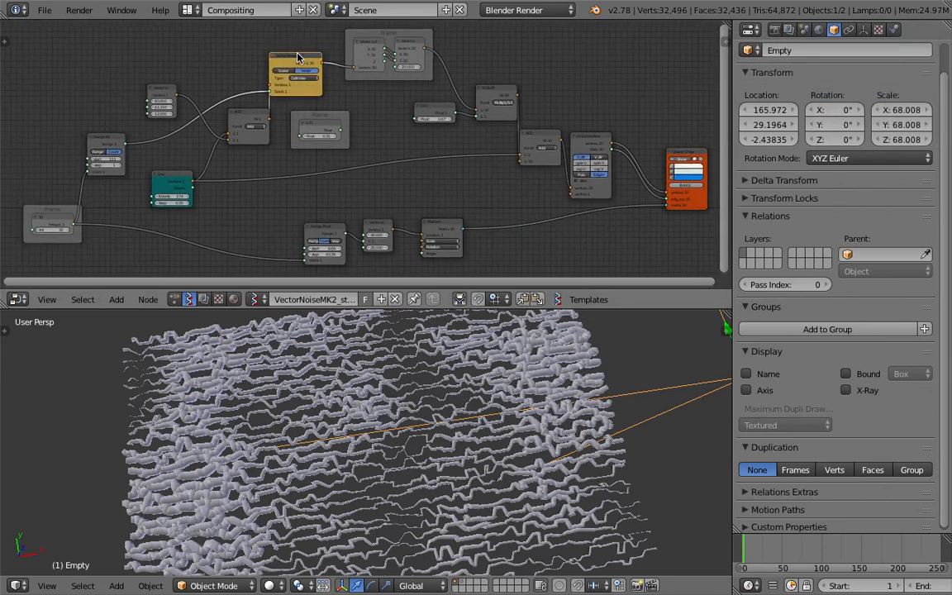
{"action": "scroll", "coordinate": [432, 178], "scroll_direction": "down", "scroll_amount": 2}
- Save the scene as a new file named line_noiseMK2_006.blend on the Desktop
{"action": "left_click", "coordinate": [45, 10]}
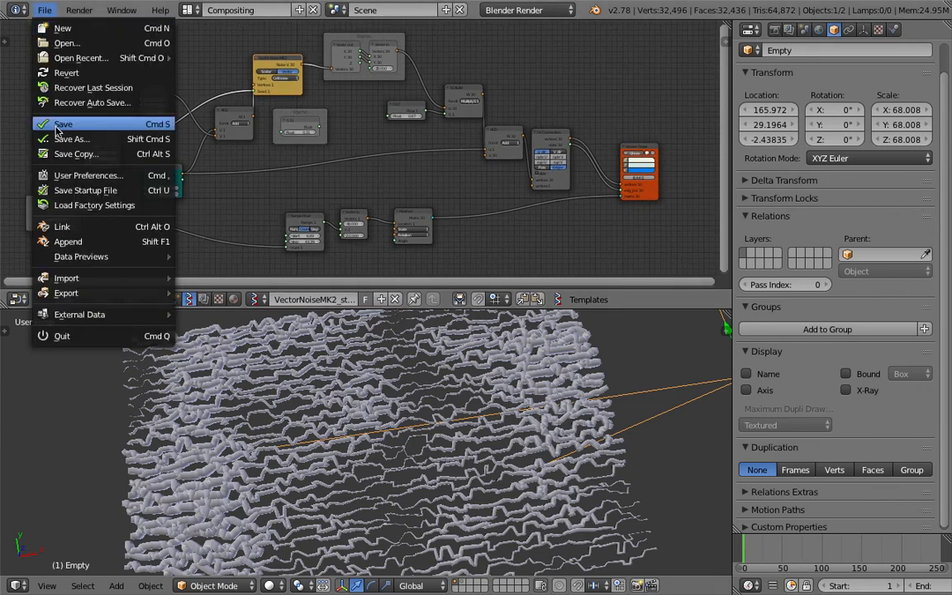
{"action": "left_click", "coordinate": [44, 10]}
{"action": "left_click", "coordinate": [71, 139]}
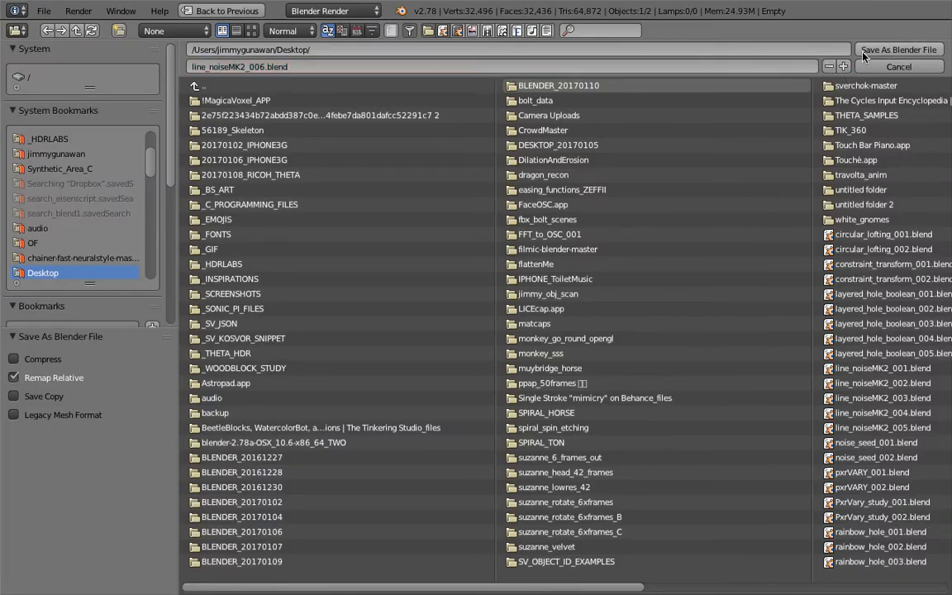
{"action": "left_click", "coordinate": [864, 53]}
- Review the complete node tree, the Vector Noise node's properties and the displaced line mesh
{"action": "scroll", "coordinate": [499, 213], "scroll_direction": "down", "scroll_amount": 2}
{"action": "scroll", "coordinate": [478, 400], "scroll_direction": "down", "scroll_amount": 5}
{"action": "middle_click_drag", "start_coordinate": [300, 178], "coordinate": [284, 192]}
{"action": "scroll", "coordinate": [449, 179], "scroll_direction": "up", "scroll_amount": 2}
{"action": "middle_click_drag", "start_coordinate": [568, 123], "coordinate": [520, 126]}
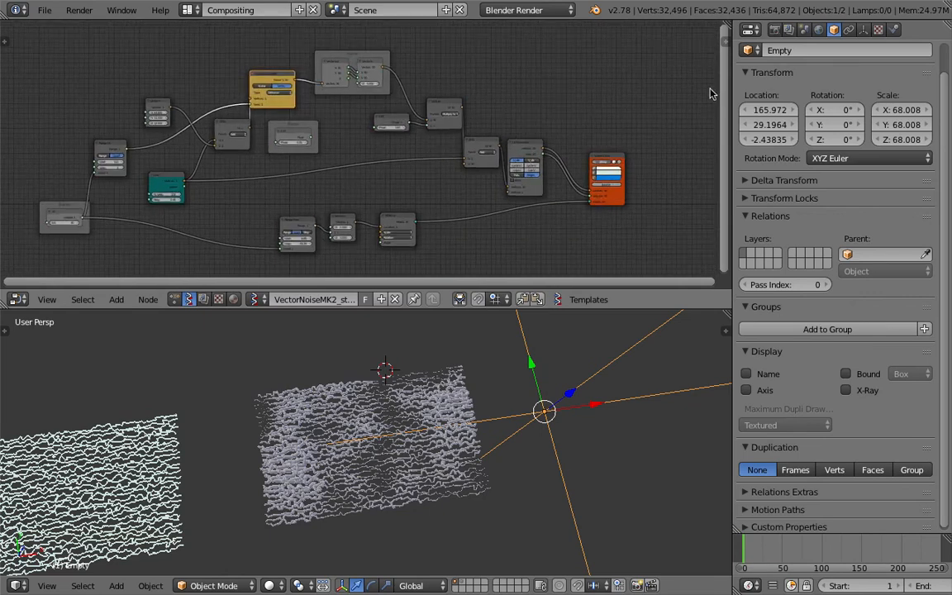
{"action": "left_click", "coordinate": [720, 47]}
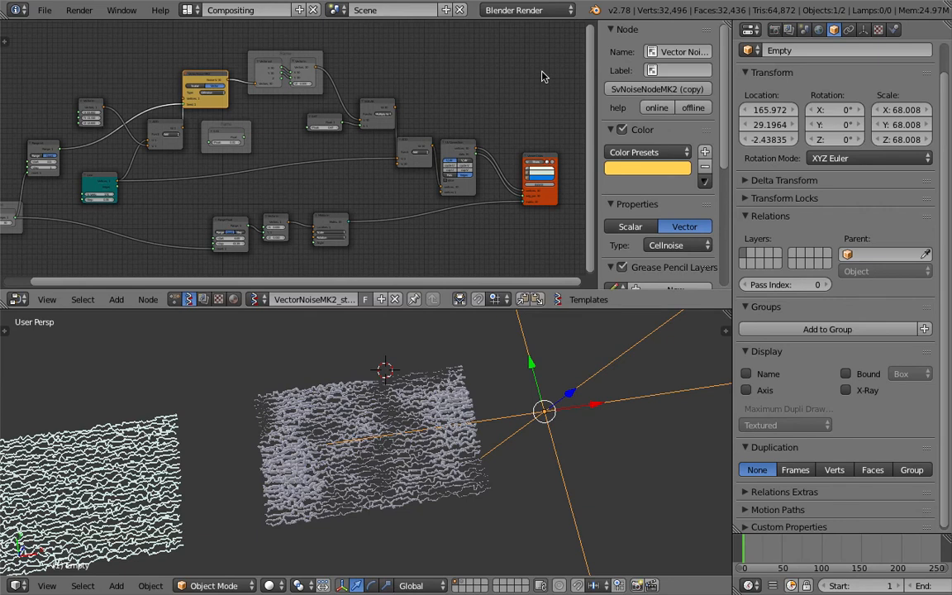
{"action": "middle_click_drag", "start_coordinate": [320, 118], "coordinate": [400, 159]}
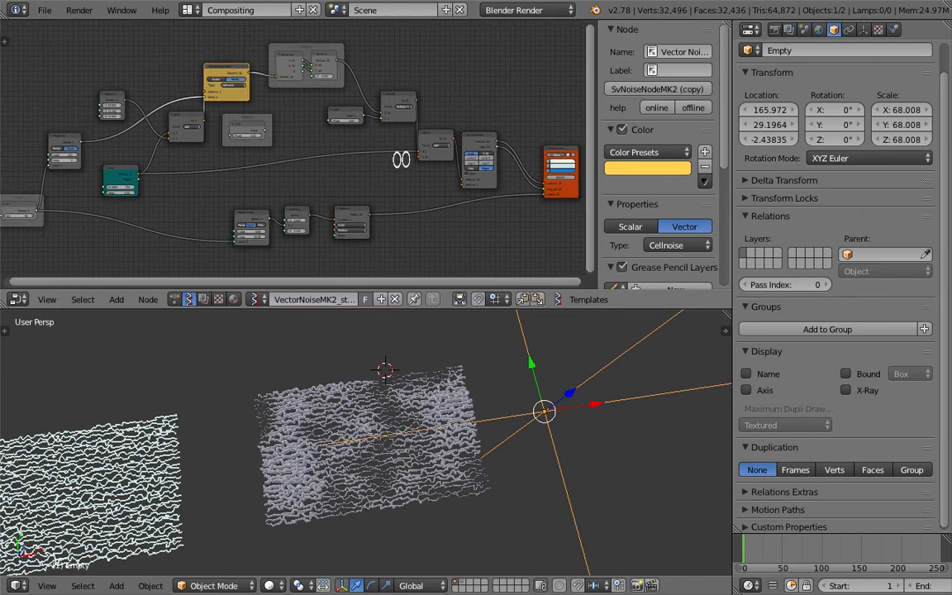
{"action": "key", "text": "n"}
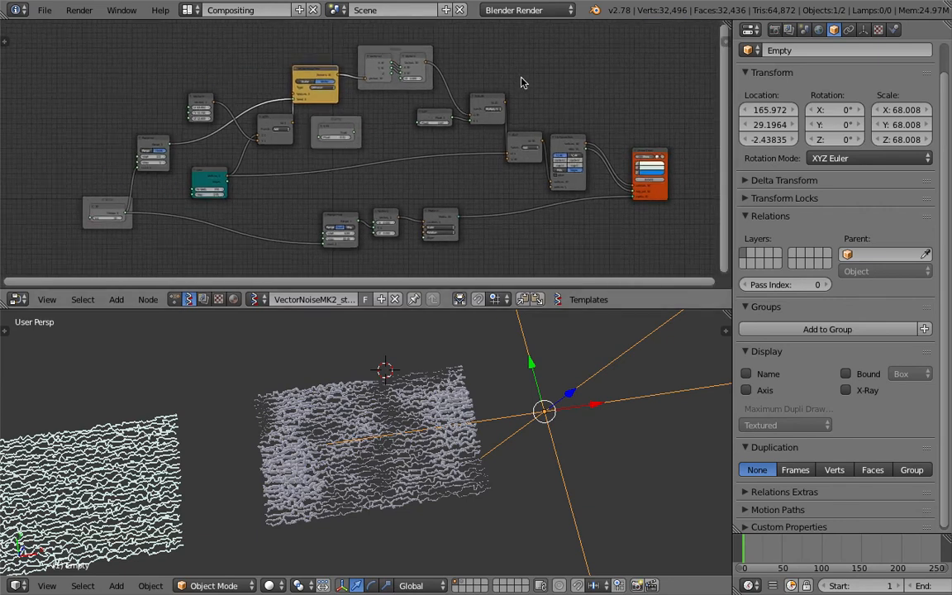